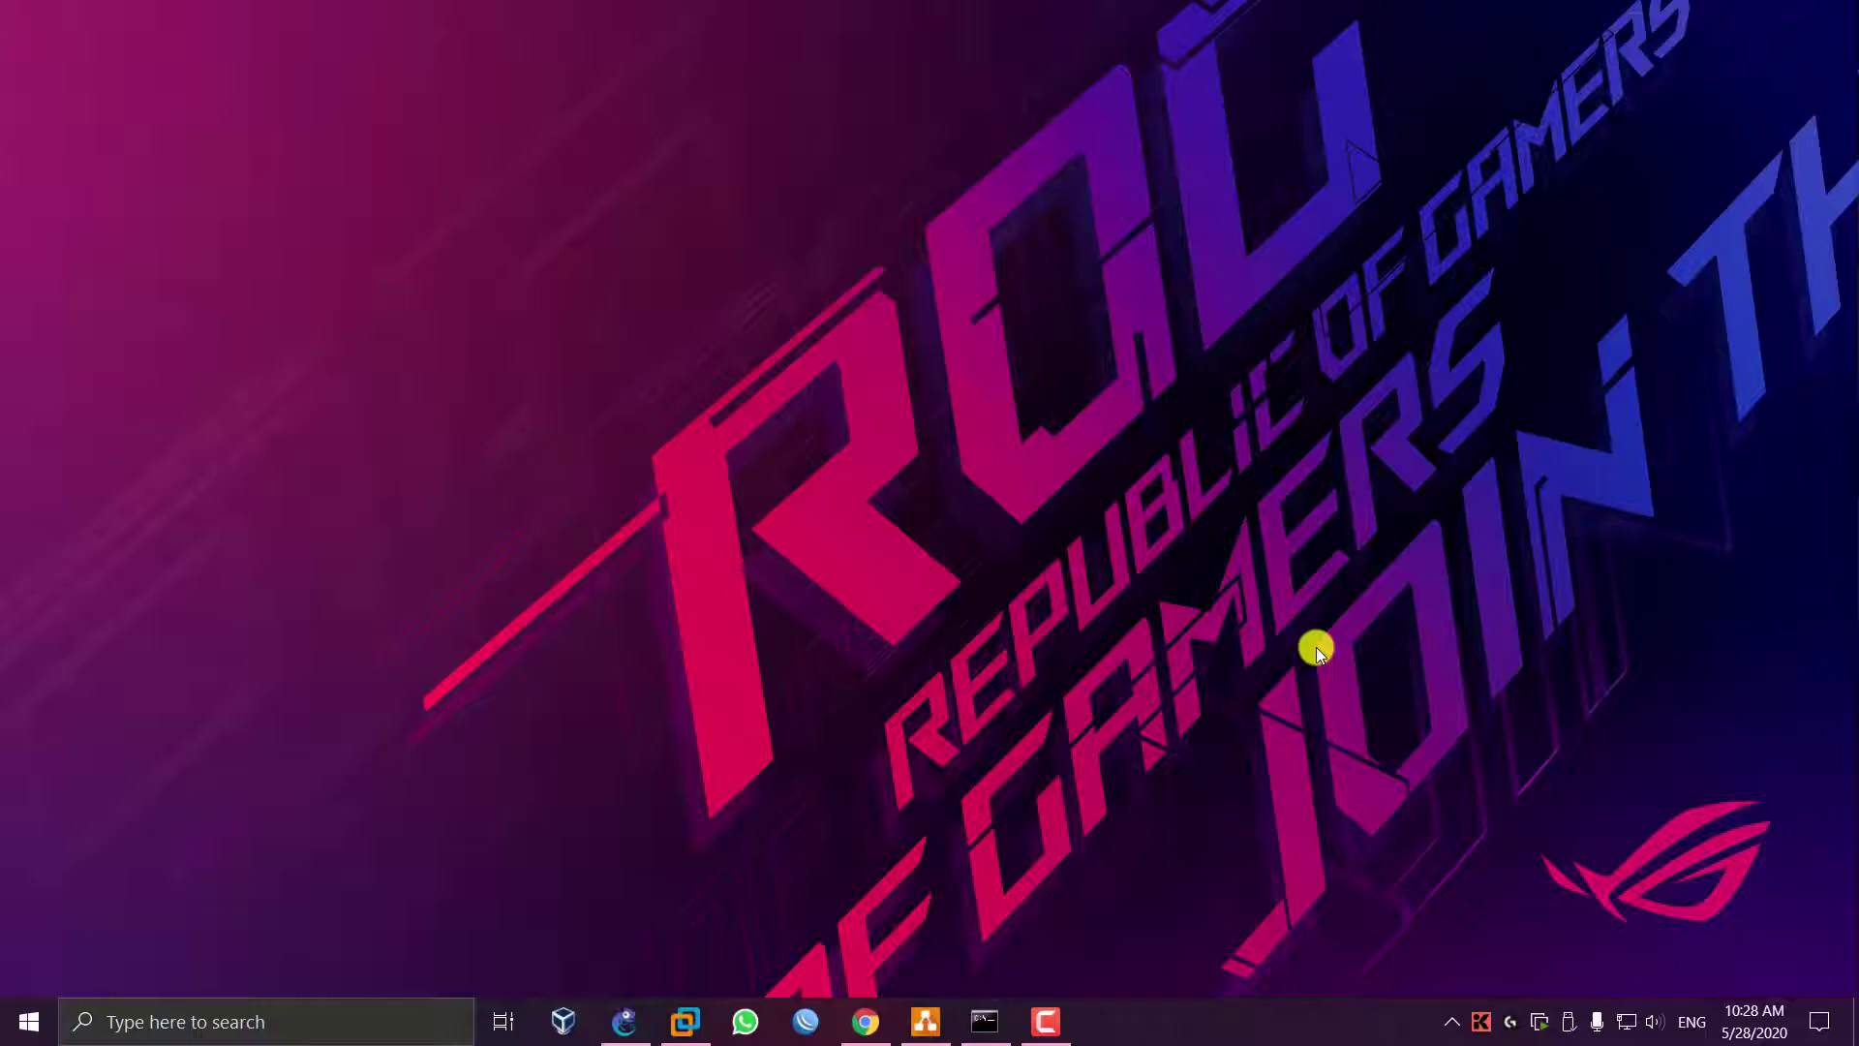
Refresh the desktop three times, then restore the Praktik GNS3 topology.
right_click(1207, 424)
left_click(1281, 498)
right_click(1009, 451)
left_click(1096, 525)
right_click(923, 369)
left_click(1019, 430)
left_click(627, 1020)
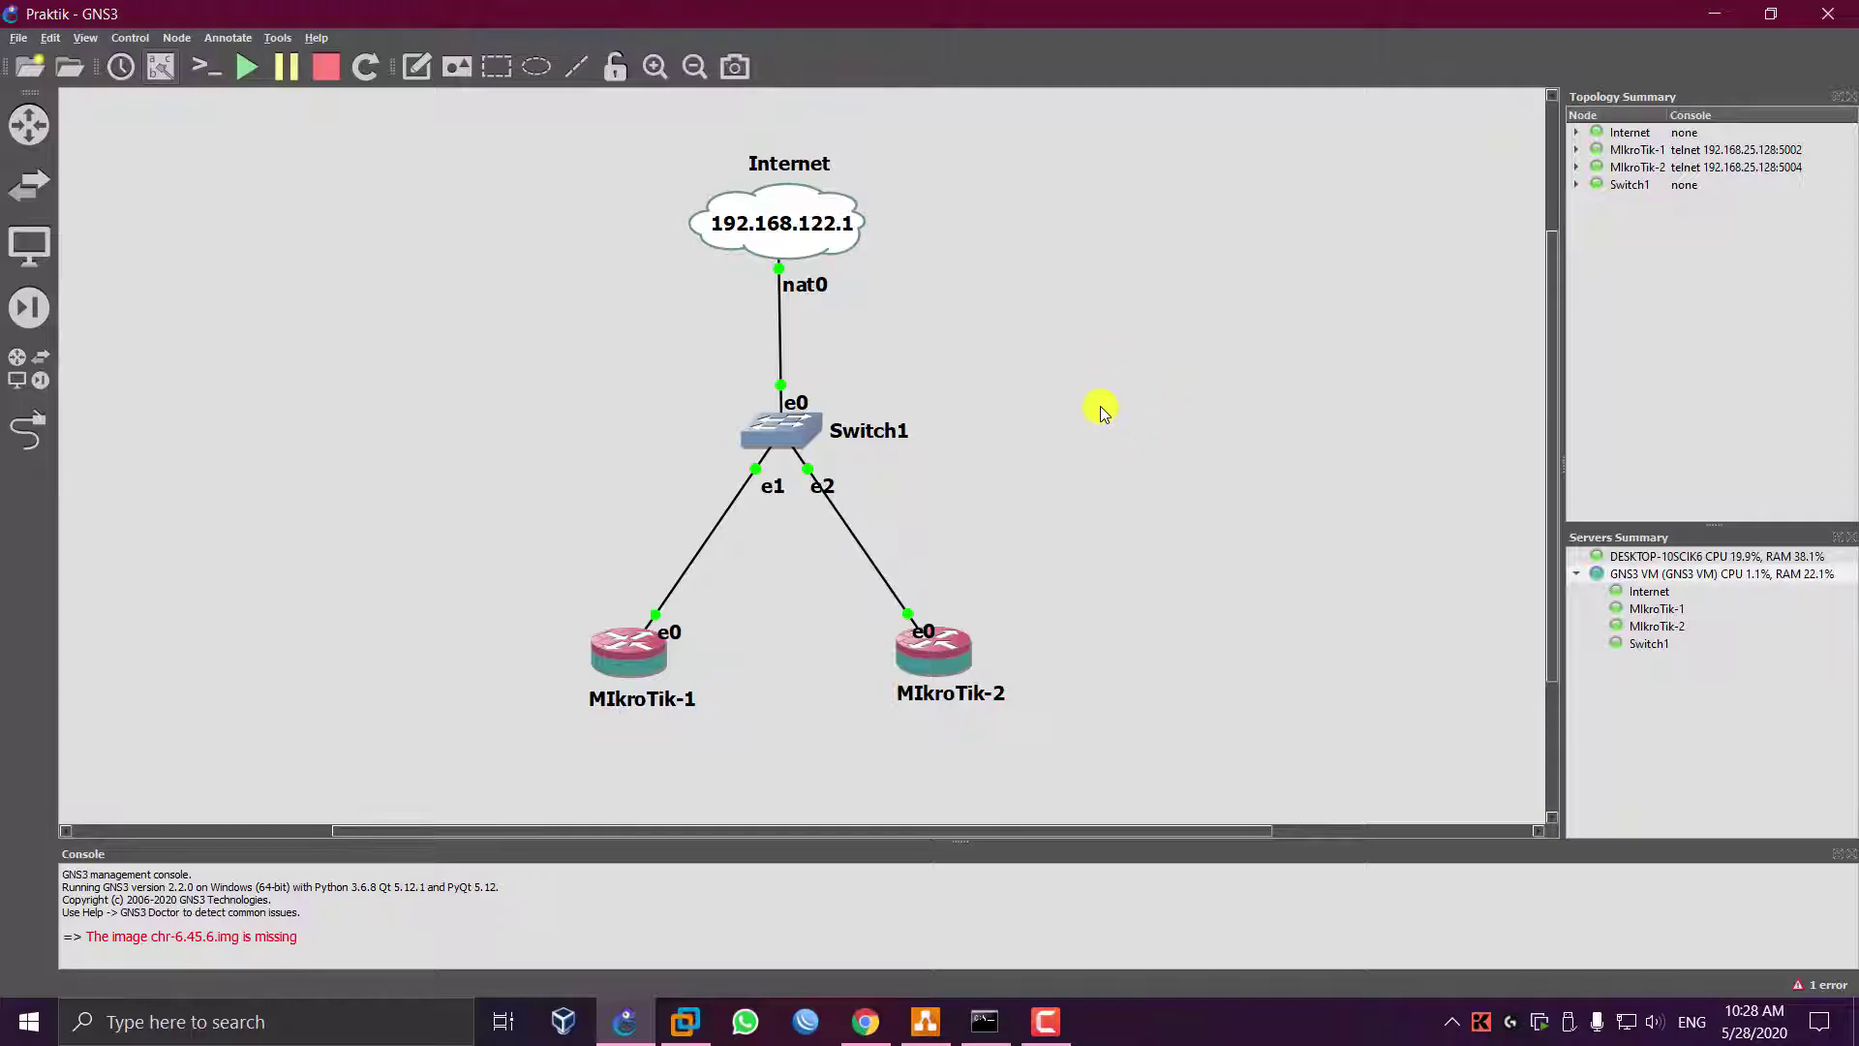
key("super")
type("note")
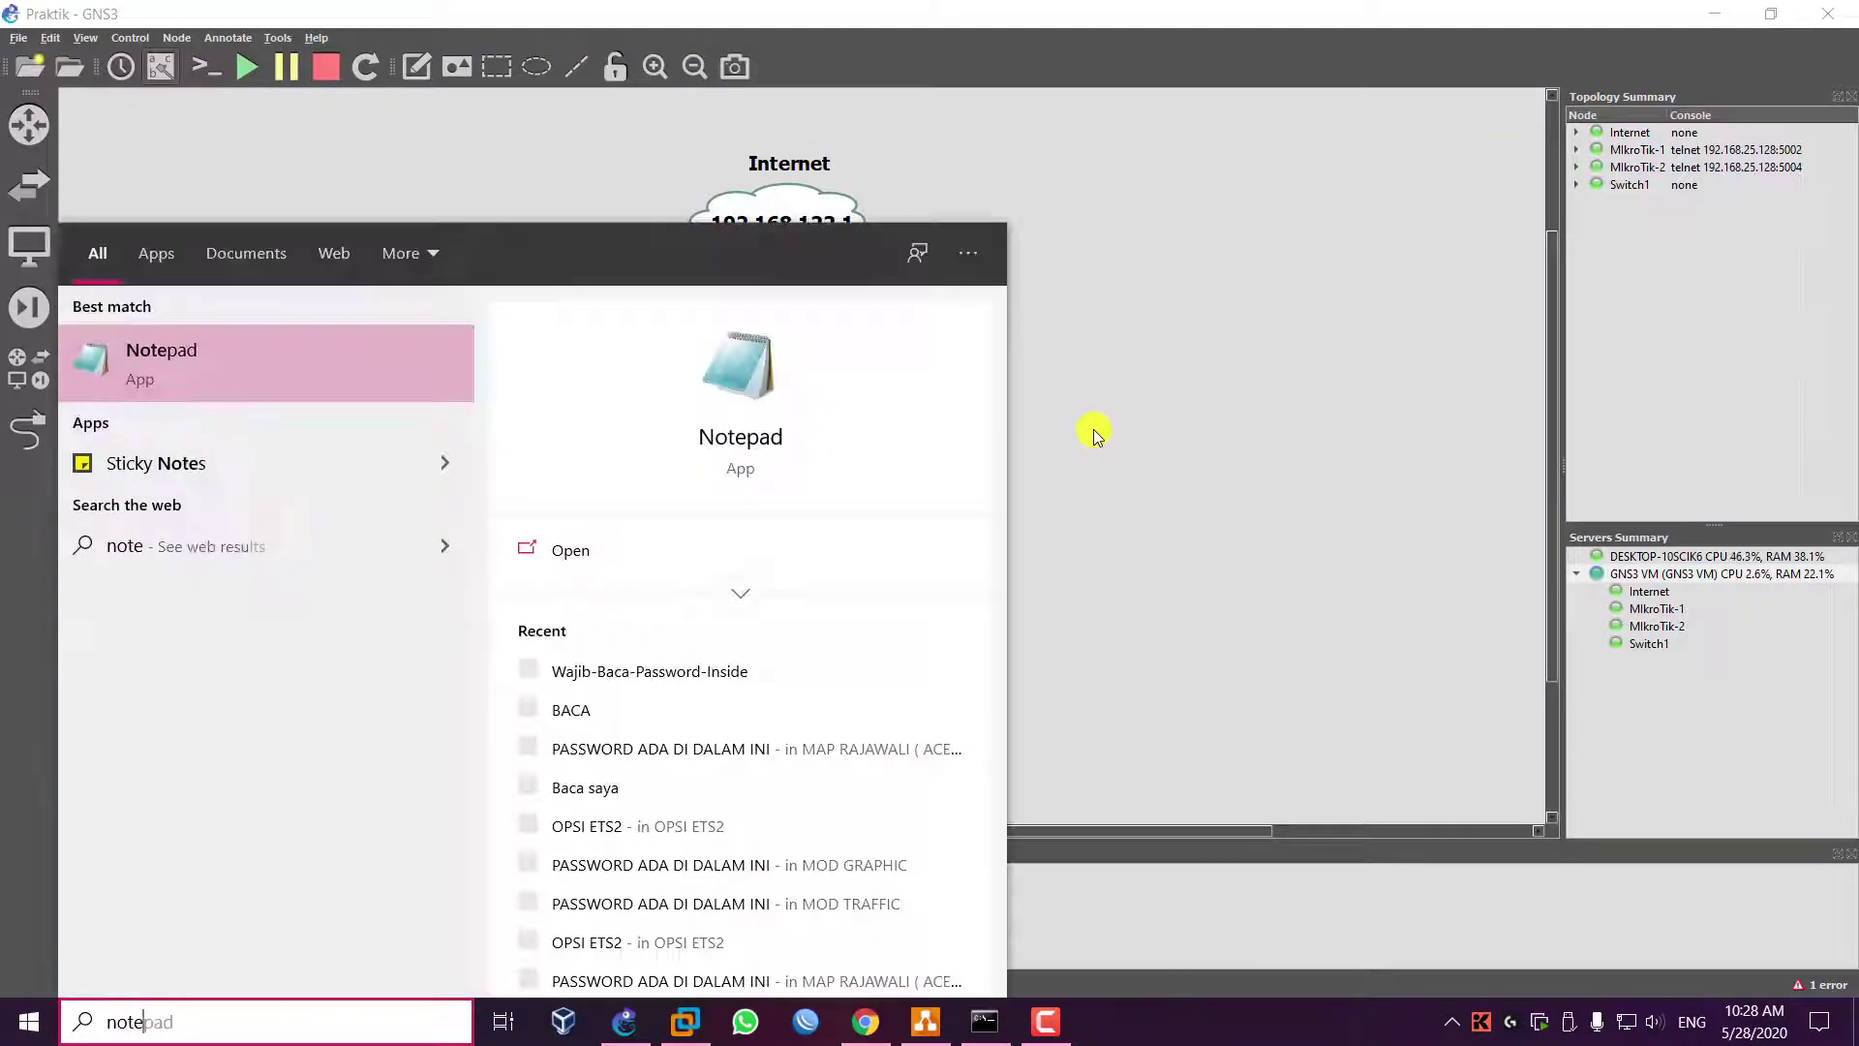
key("Return")
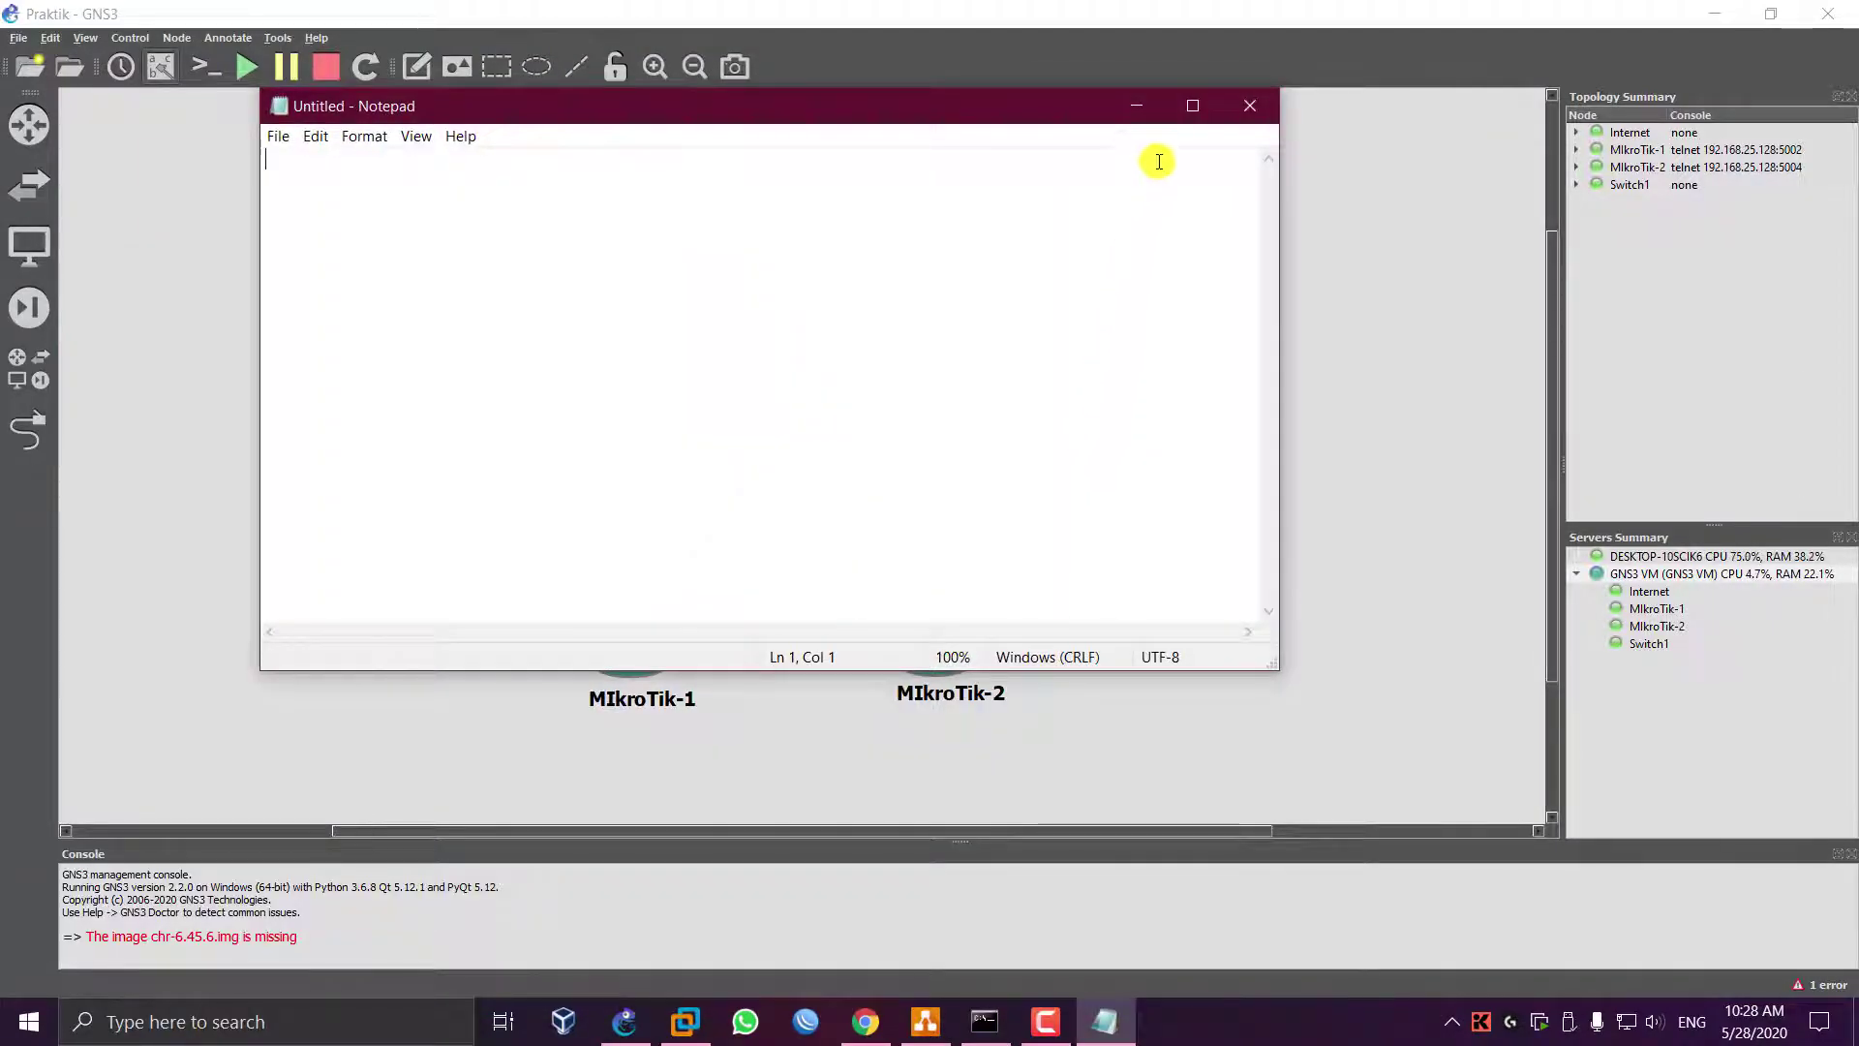
left_click(1246, 105)
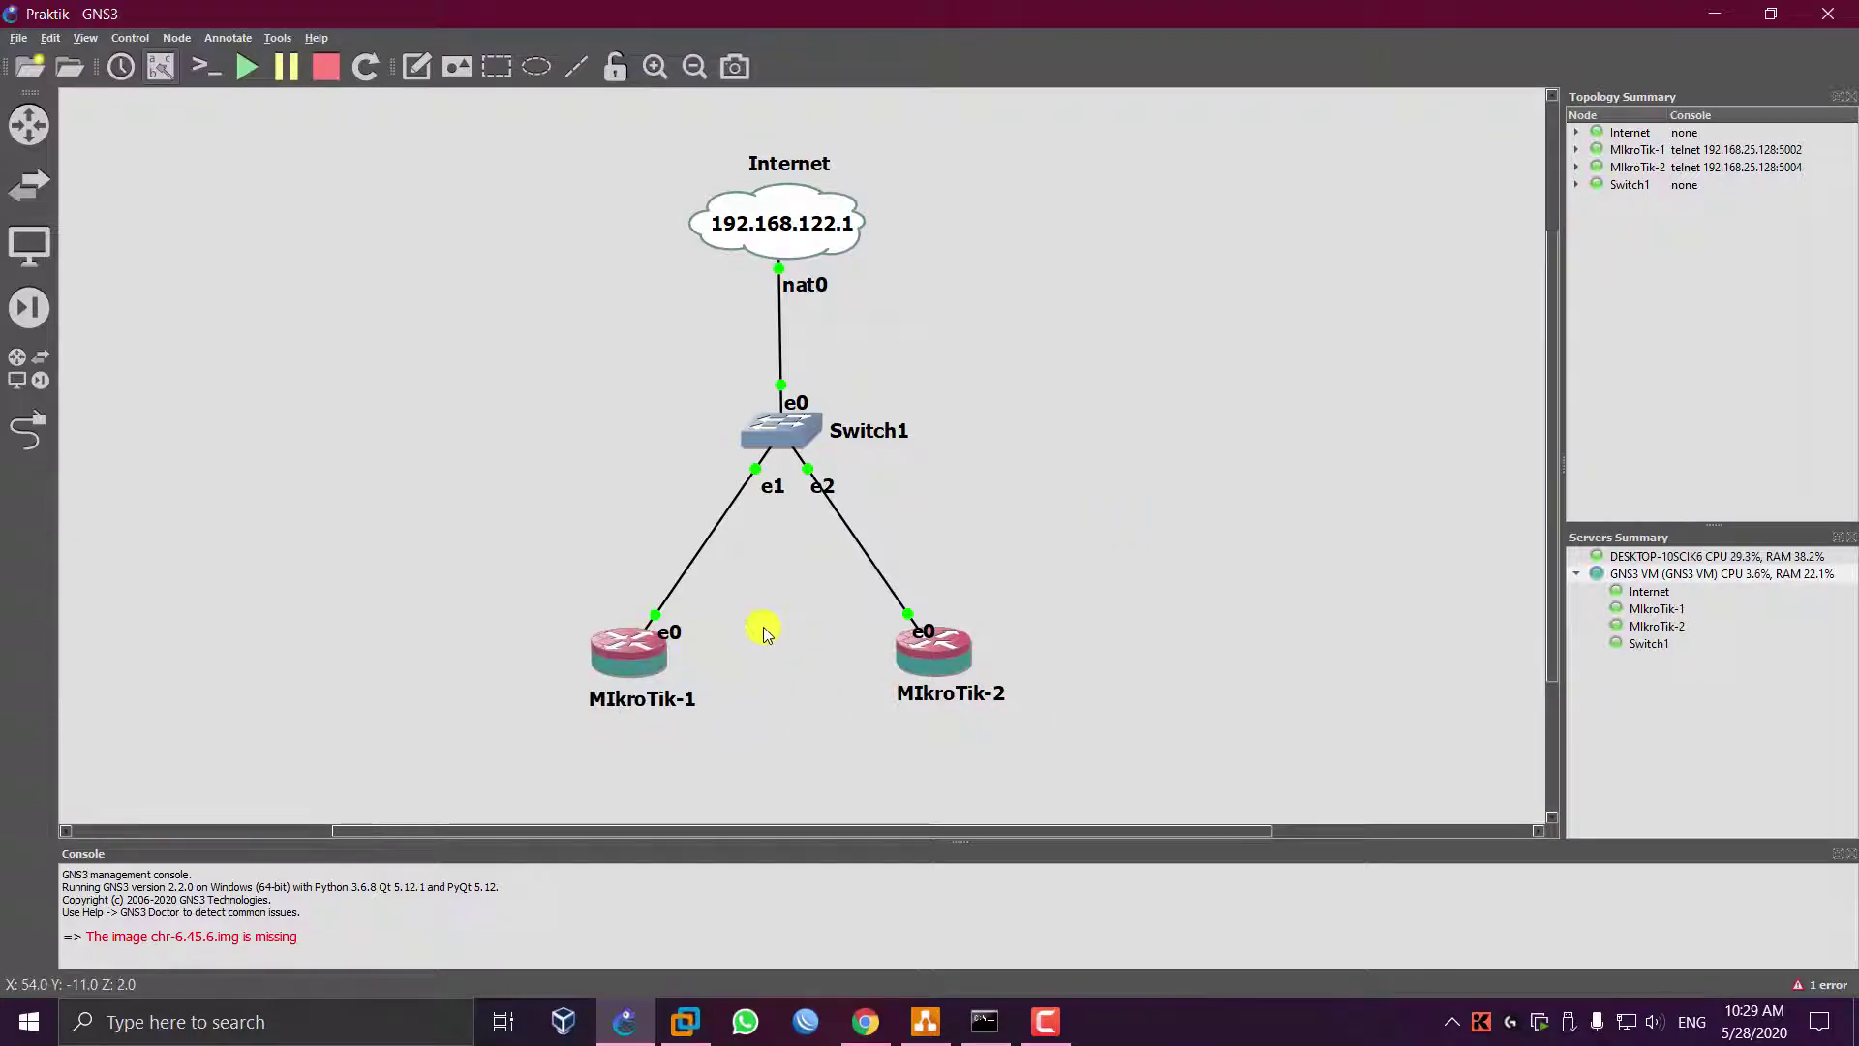
Restore the WinBox login window, move it right and refresh the neighbour list.
left_click(804, 1019)
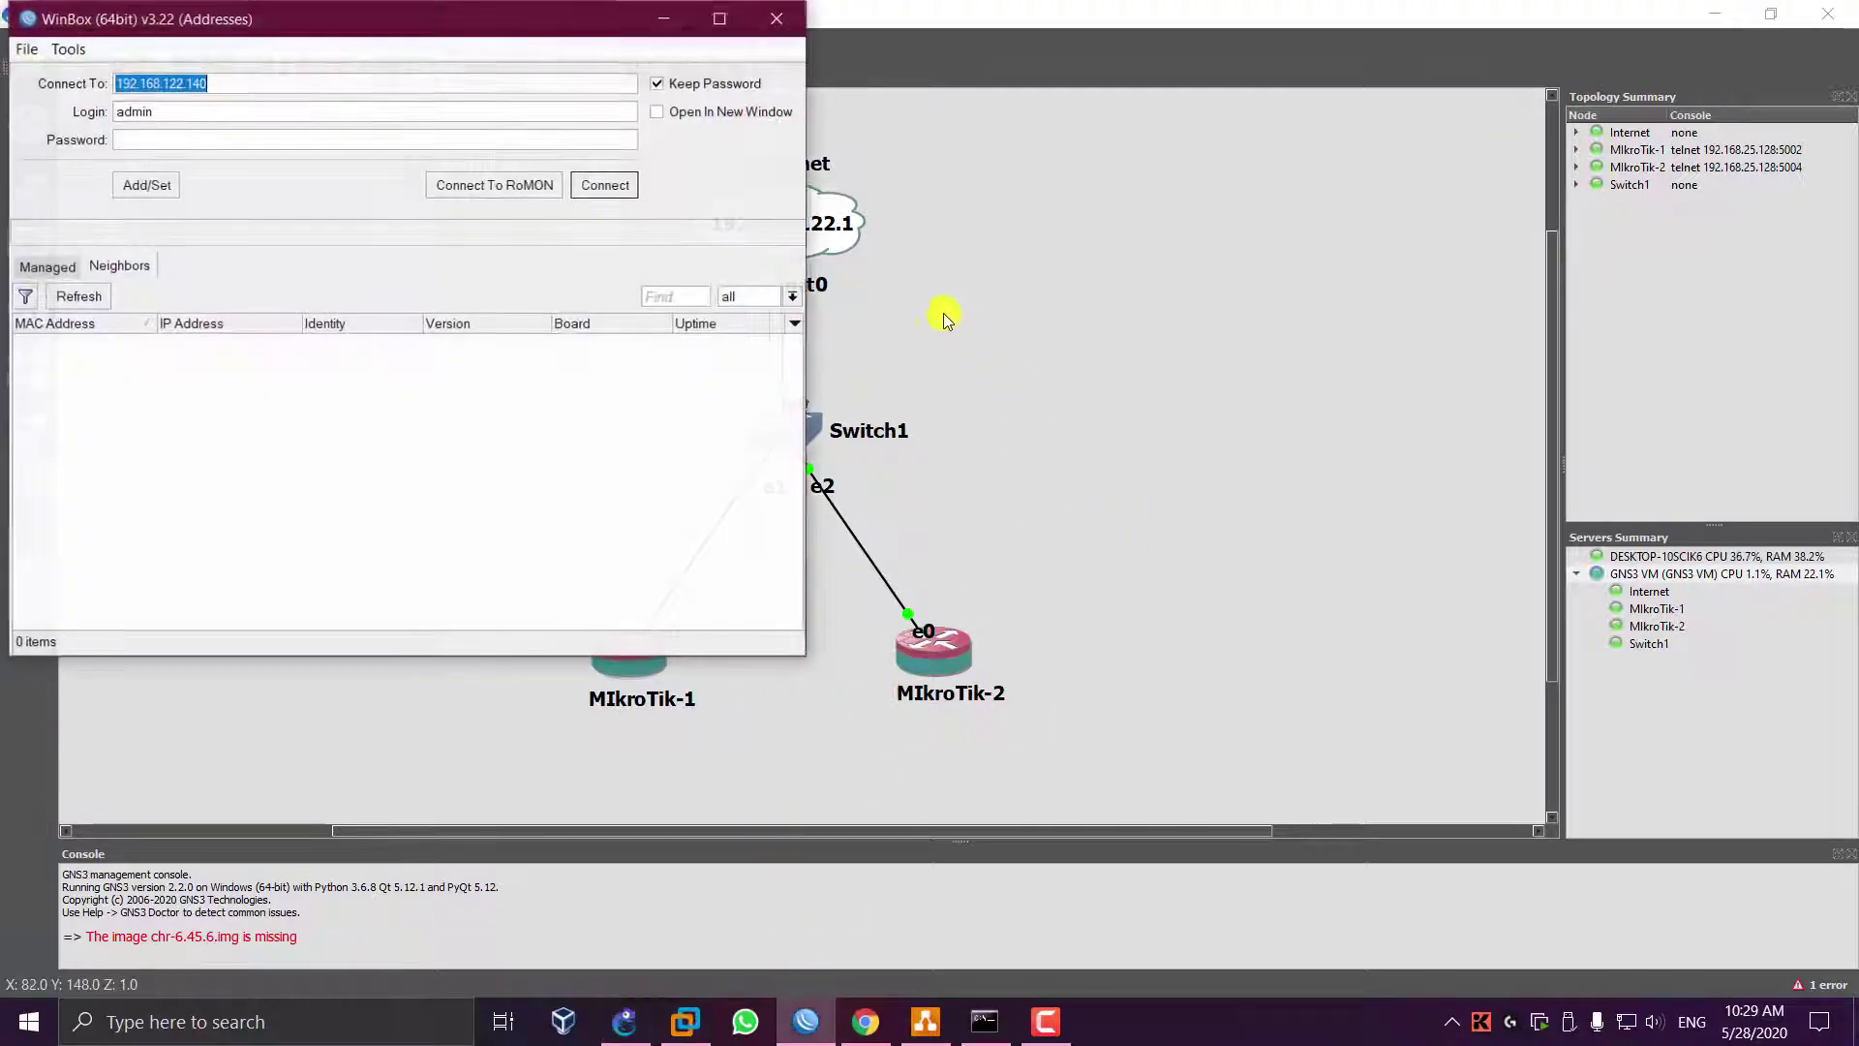
left_click_drag(486, 20, 1406, 155)
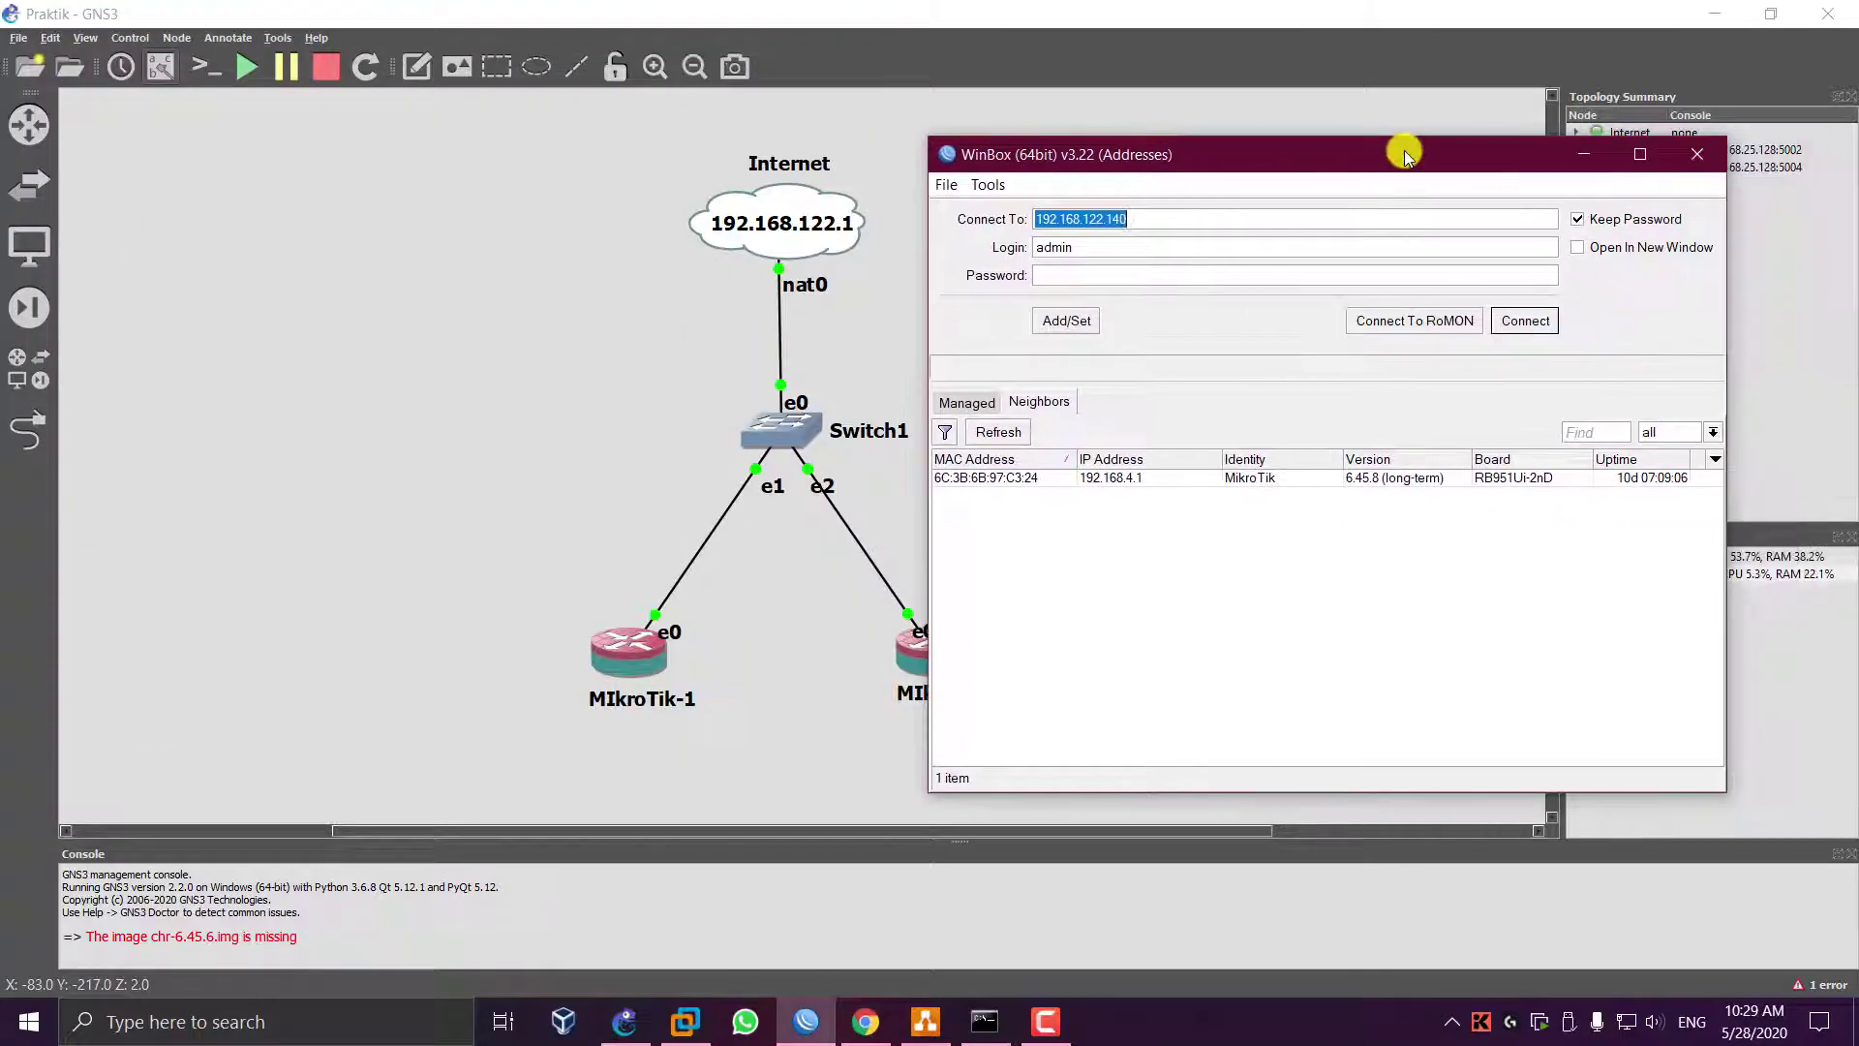
left_click(1000, 432)
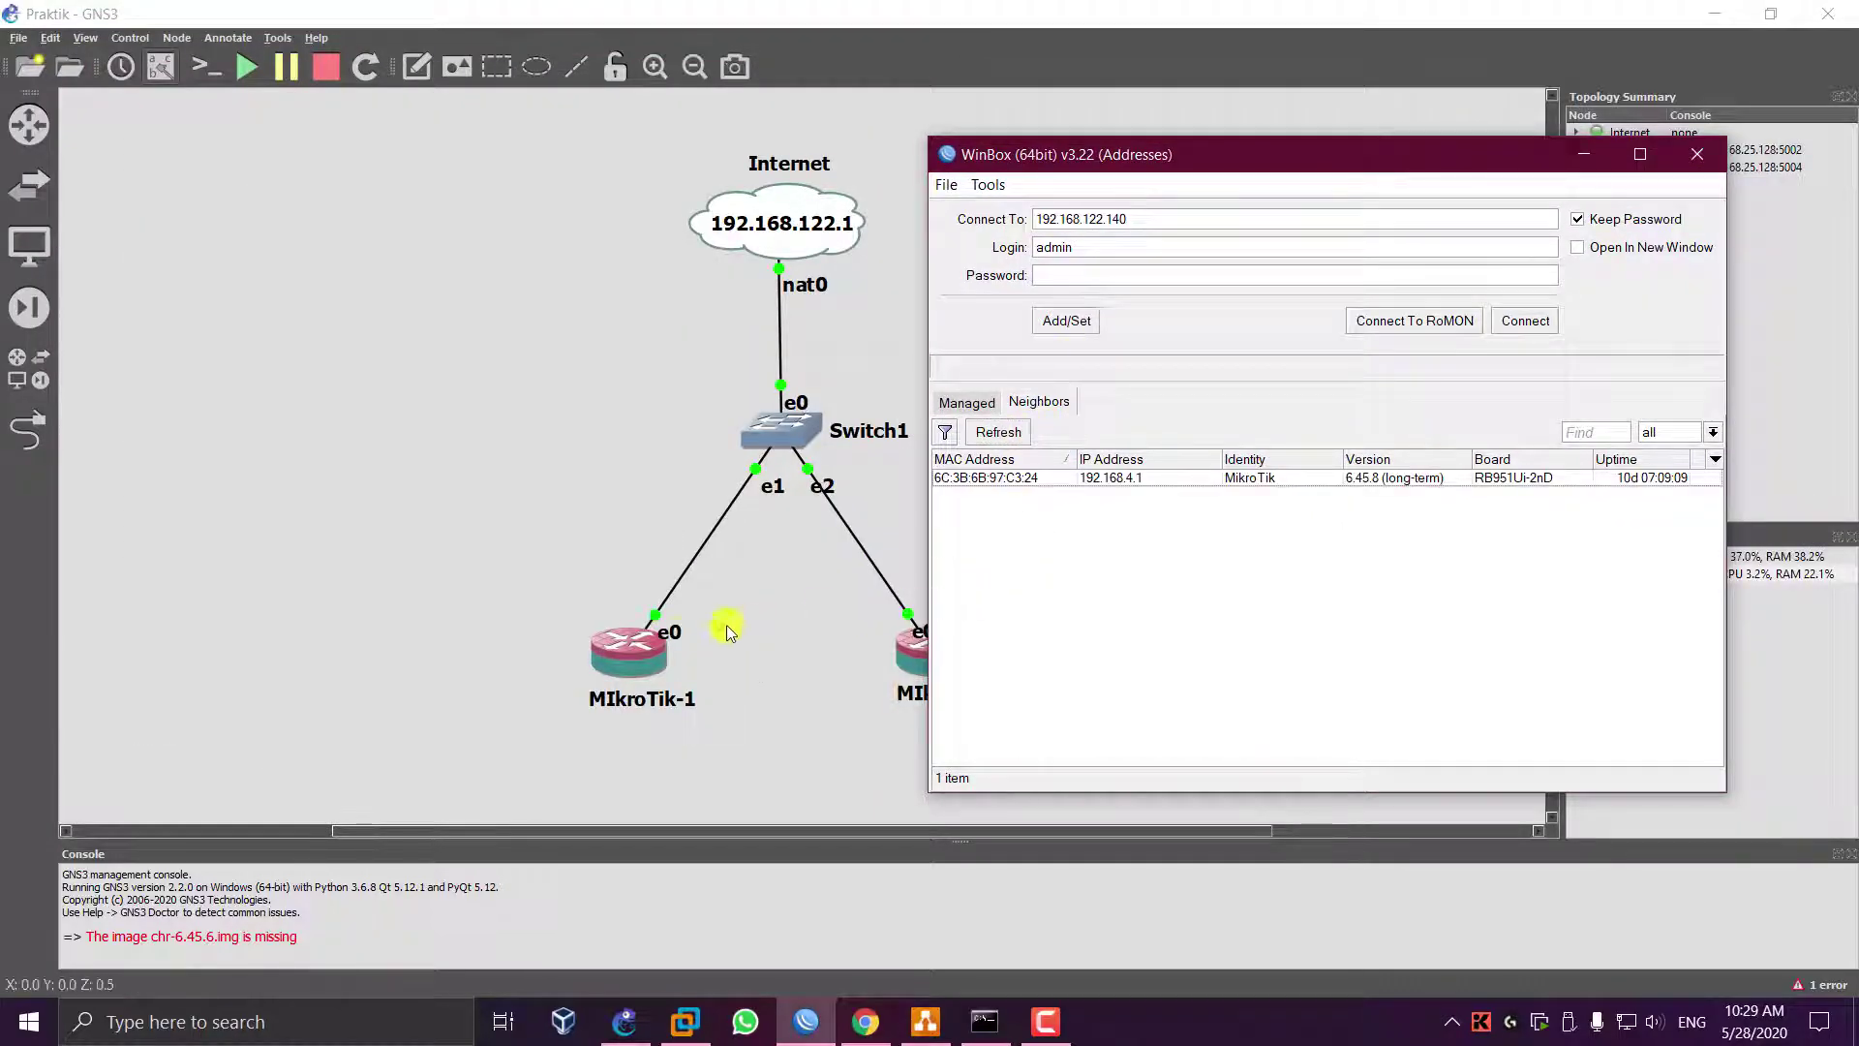
Open MIkroTik-1's console and run ip address print, showing 192.168.122.140/24 on ether1.
left_click(764, 618)
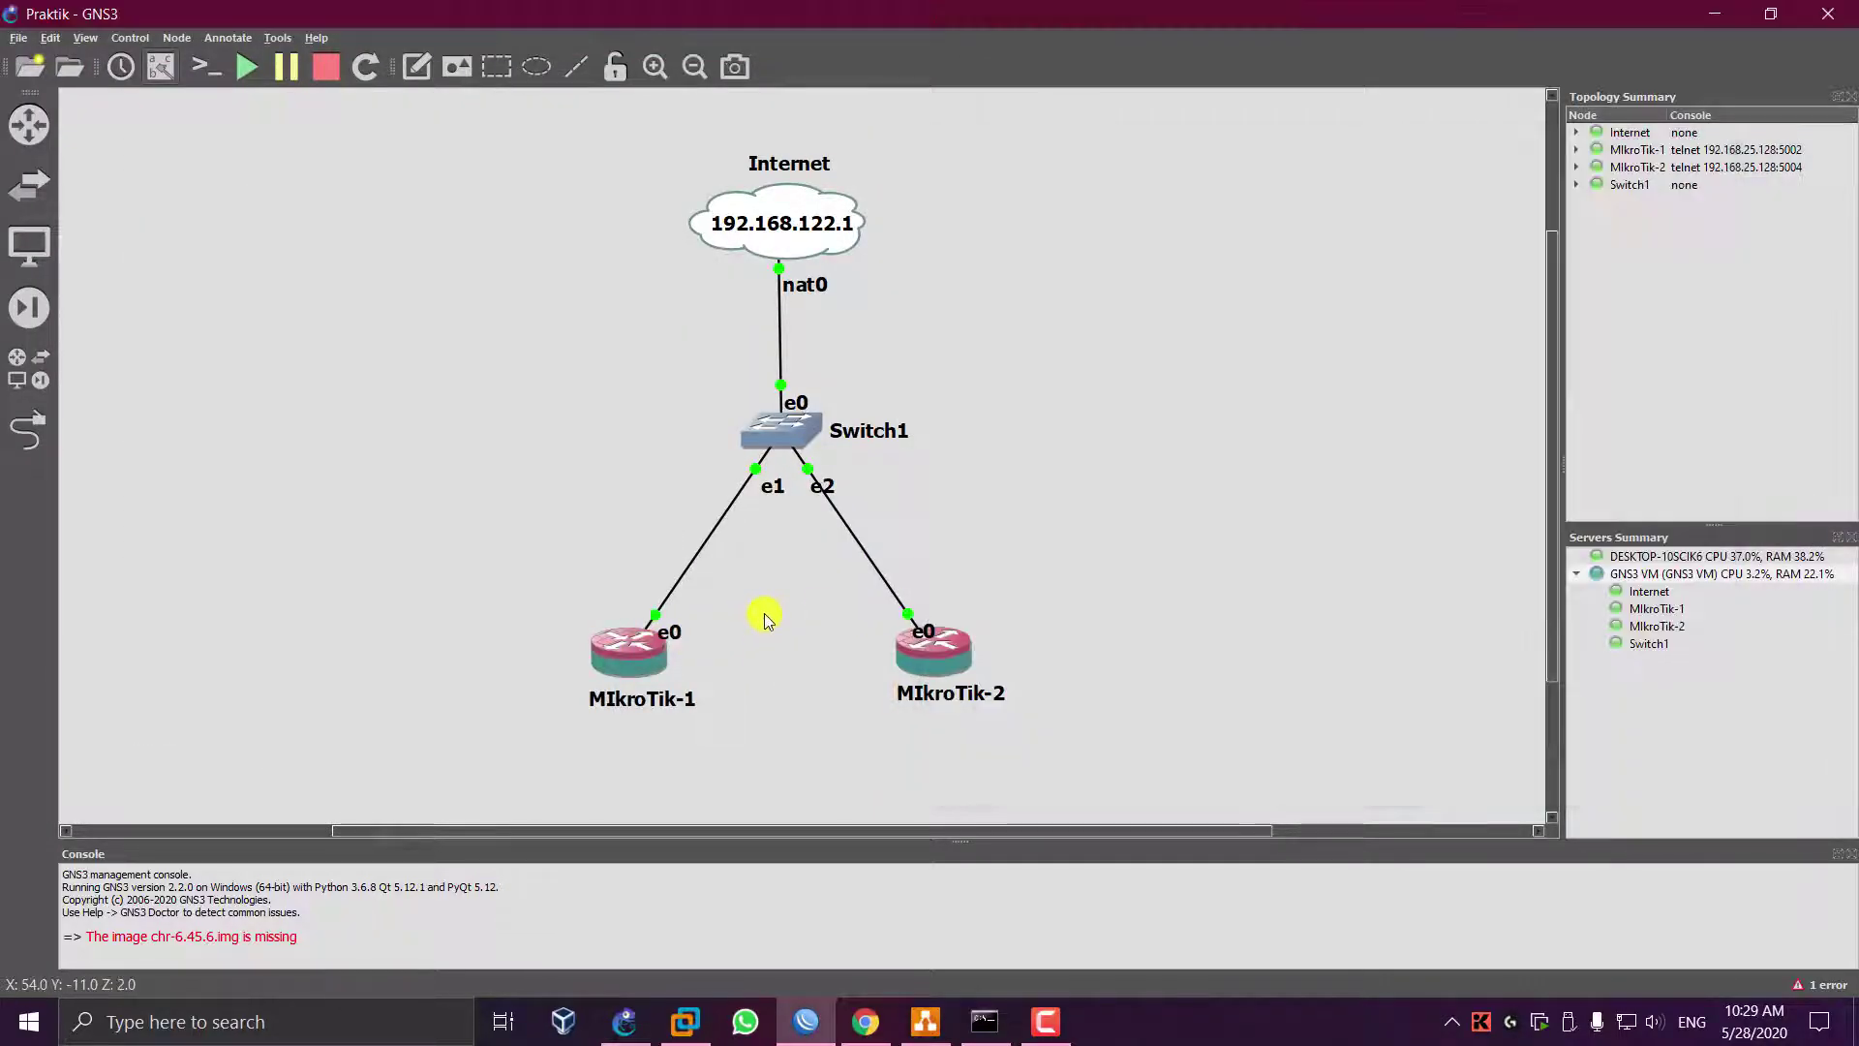
right_click(641, 666)
left_click(703, 250)
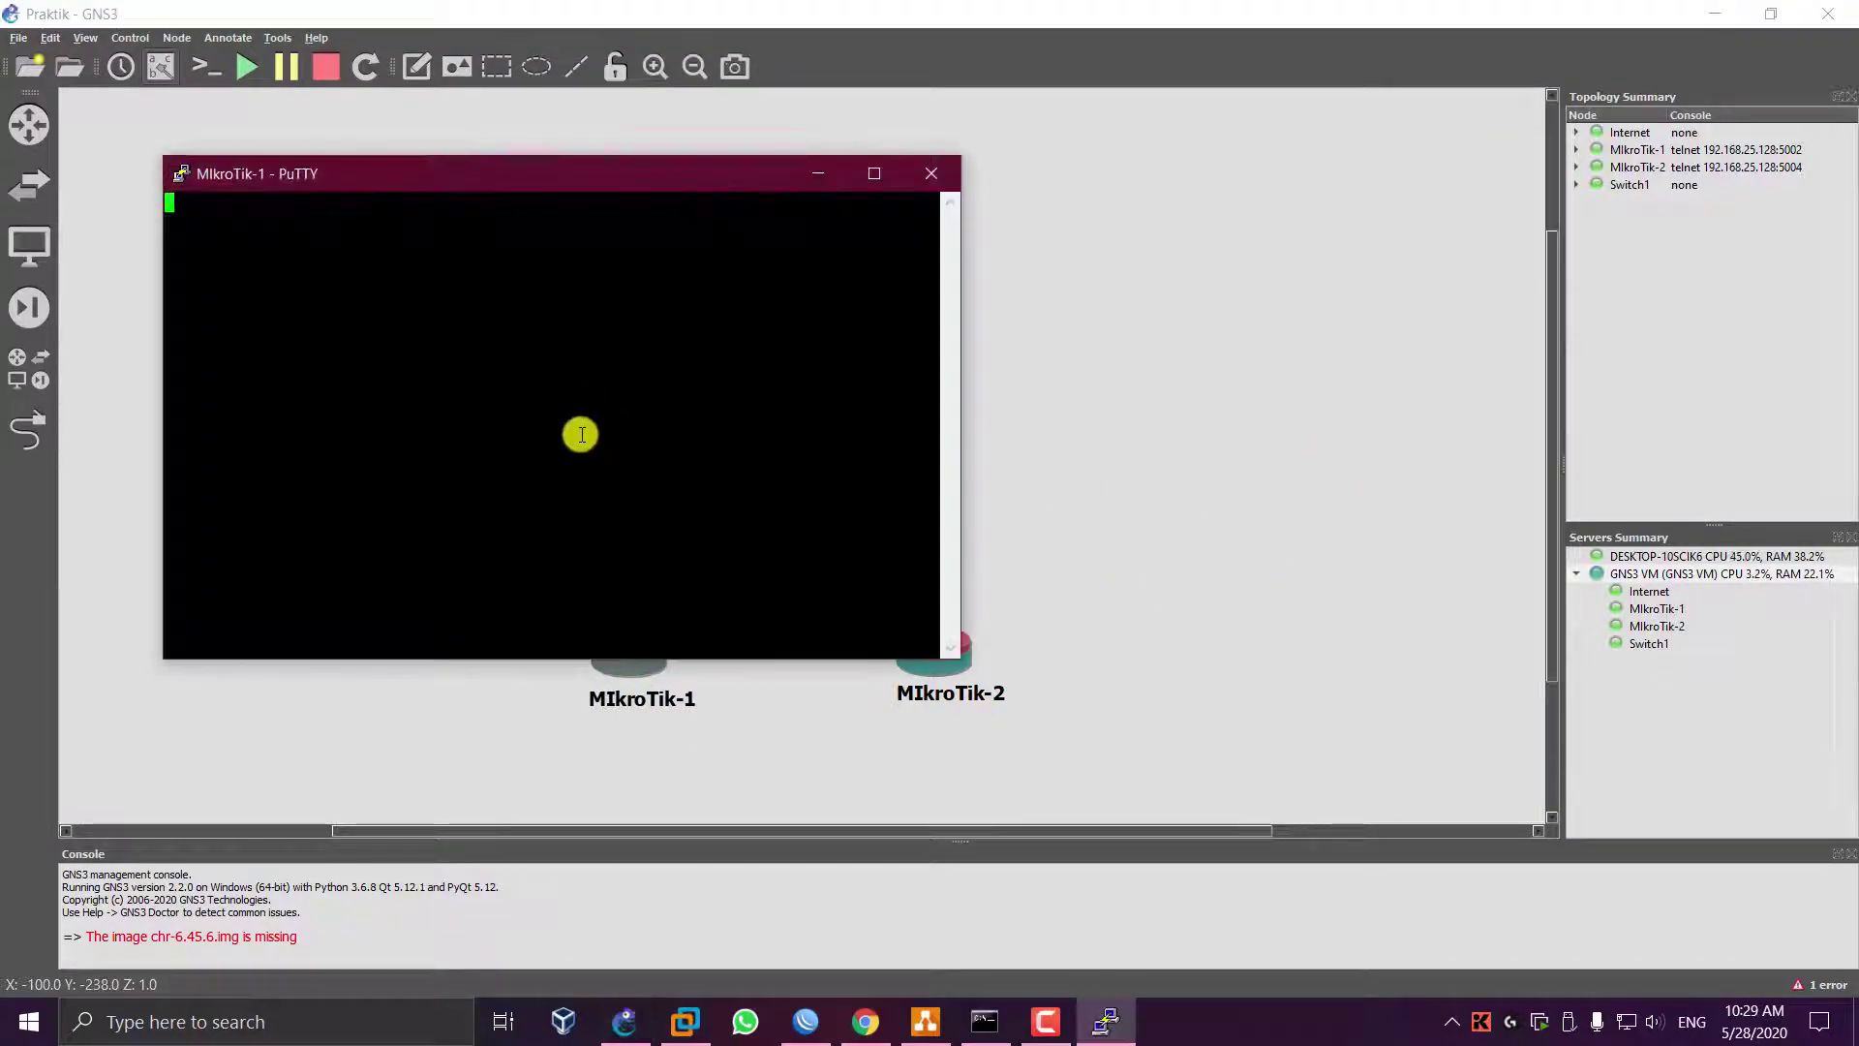
type("ip ad")
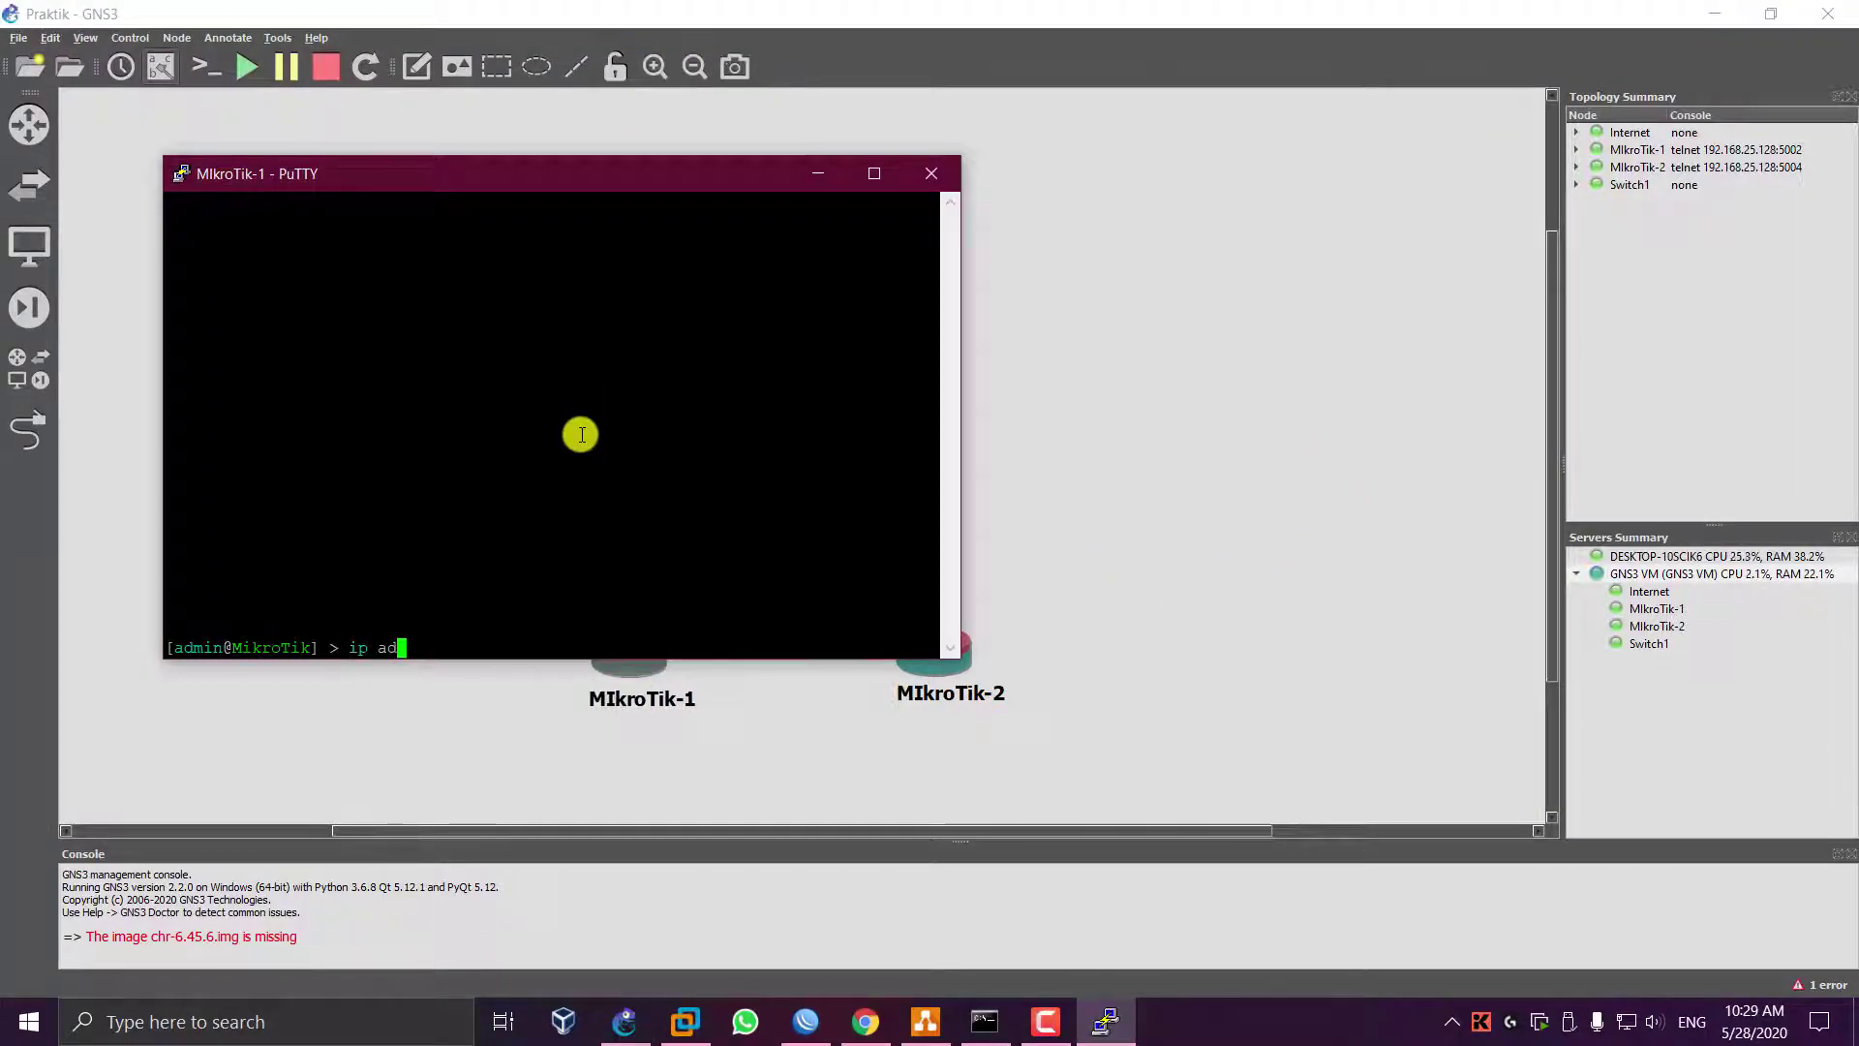
type("dress print")
key("Return")
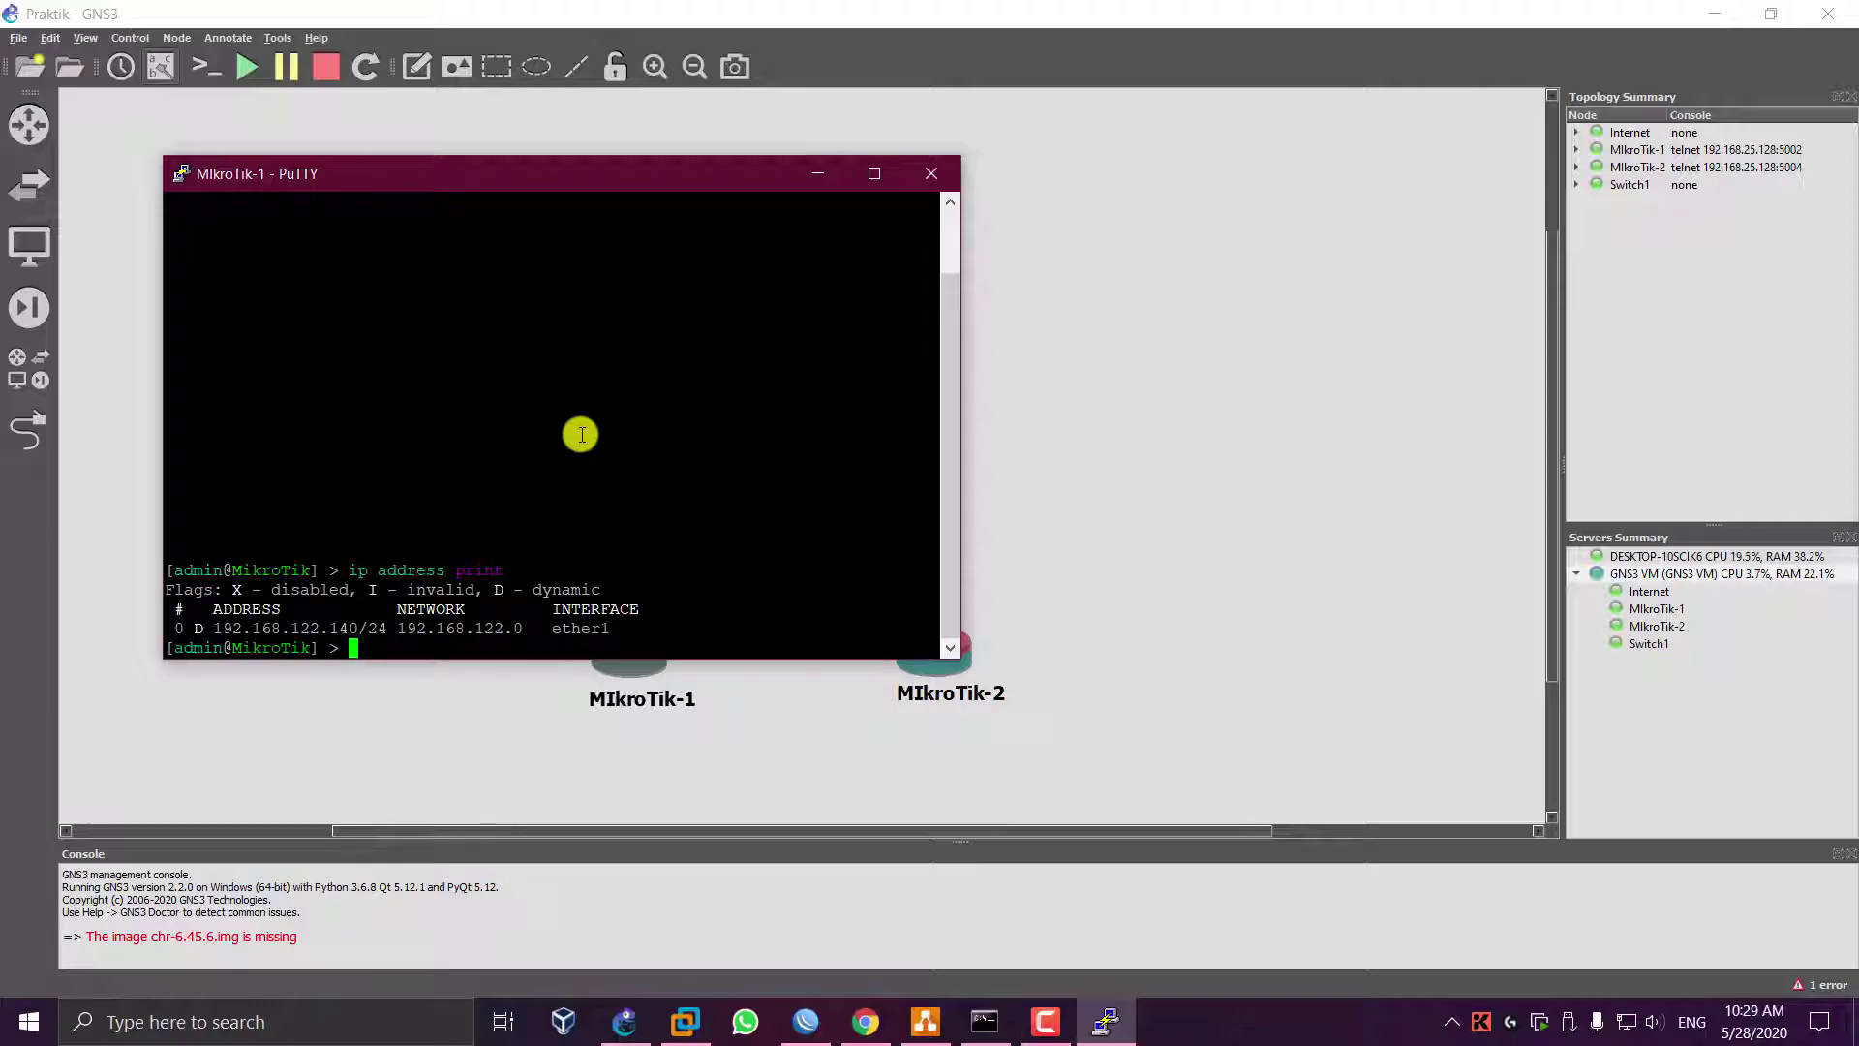
left_click_drag(543, 183, 490, 162)
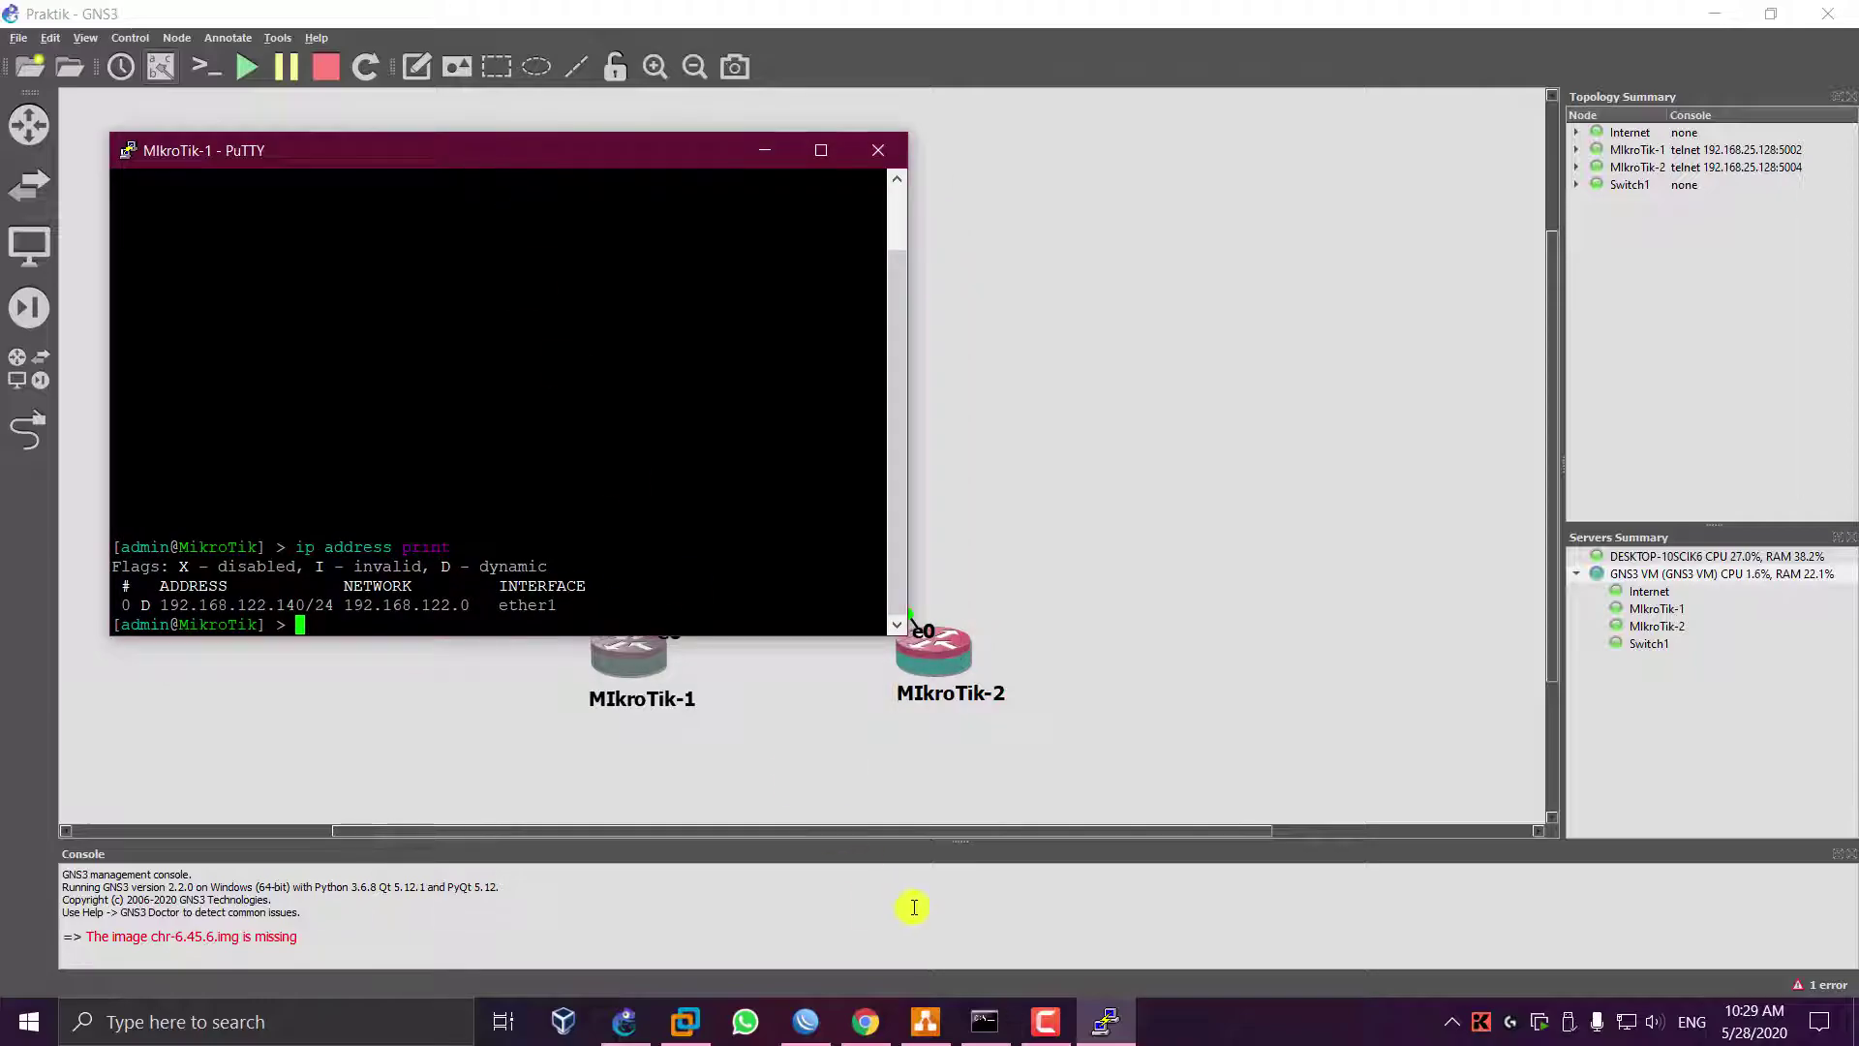
left_click(805, 1021)
Connect WinBox to 192.168.122.140 and enlarge and position the session window.
type("192.168.122.140")
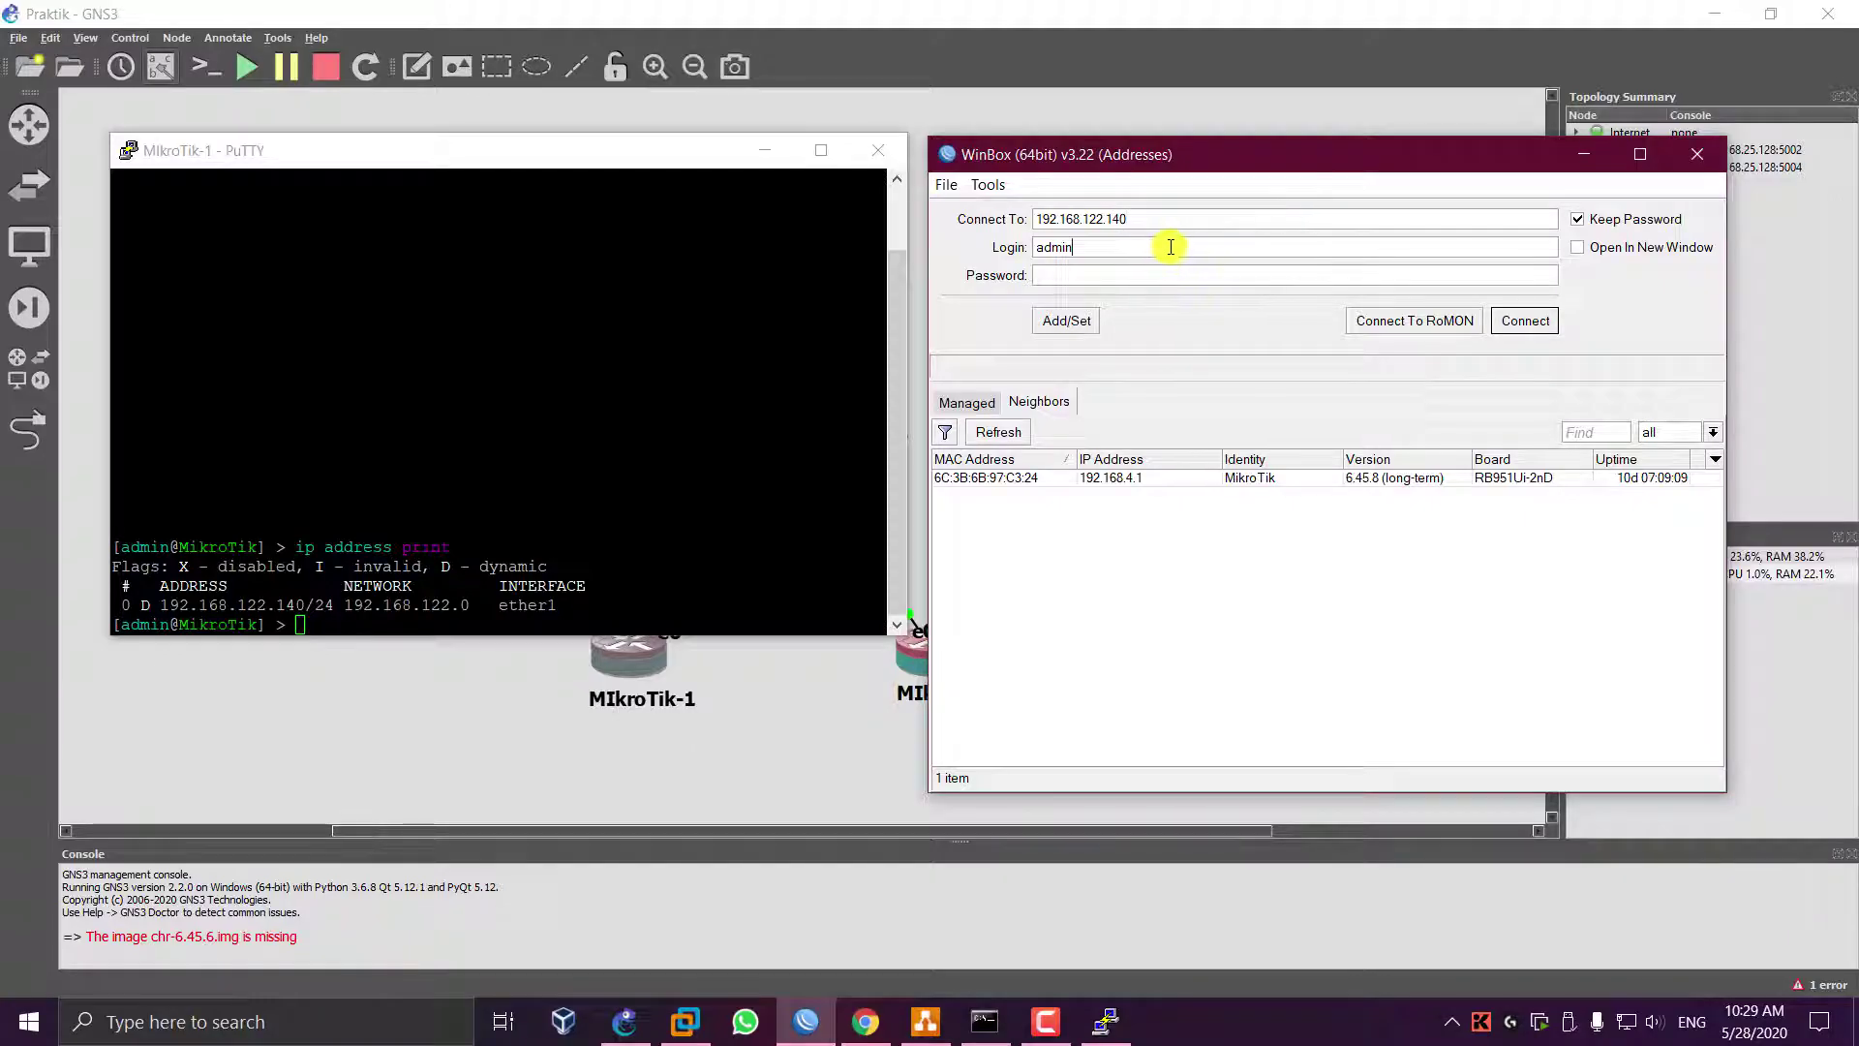
left_click(1517, 320)
left_click_drag(1365, 400, 1837, 830)
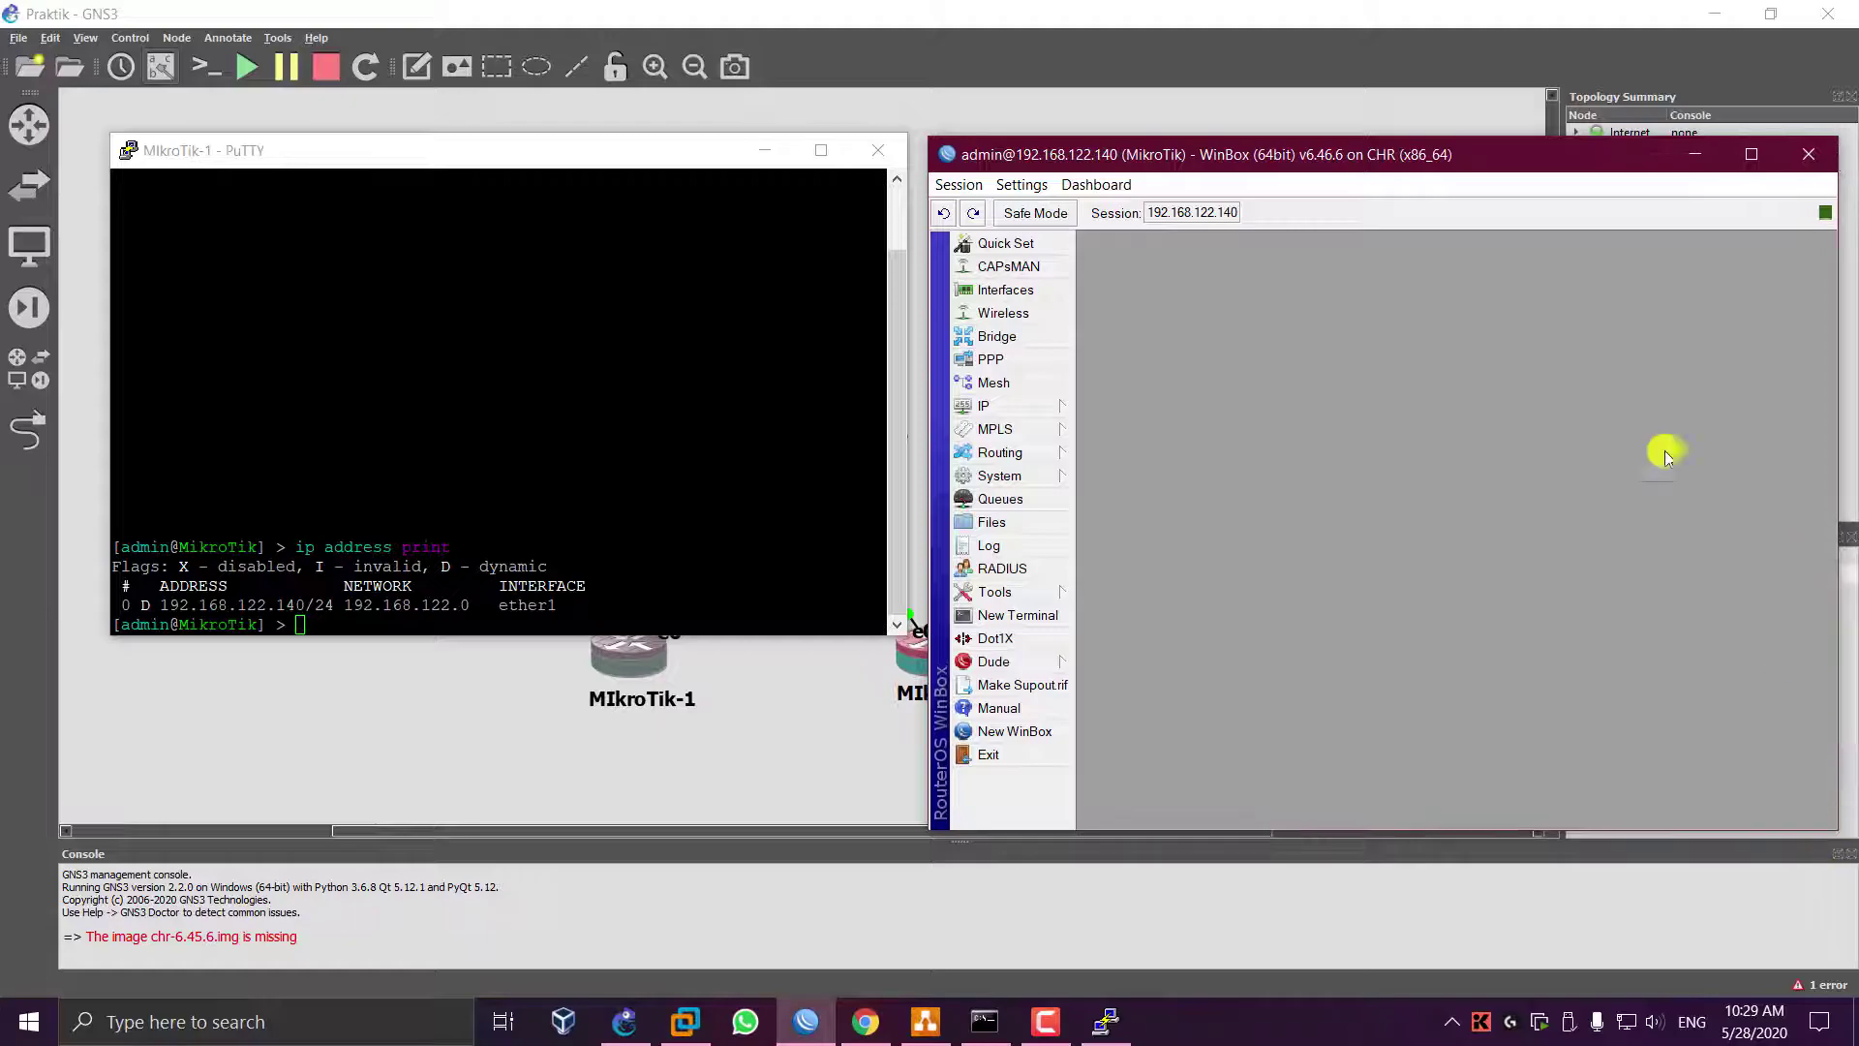
left_click_drag(1489, 155, 966, 122)
left_click_drag(1311, 797, 1394, 799)
left_click_drag(851, 125, 804, 137)
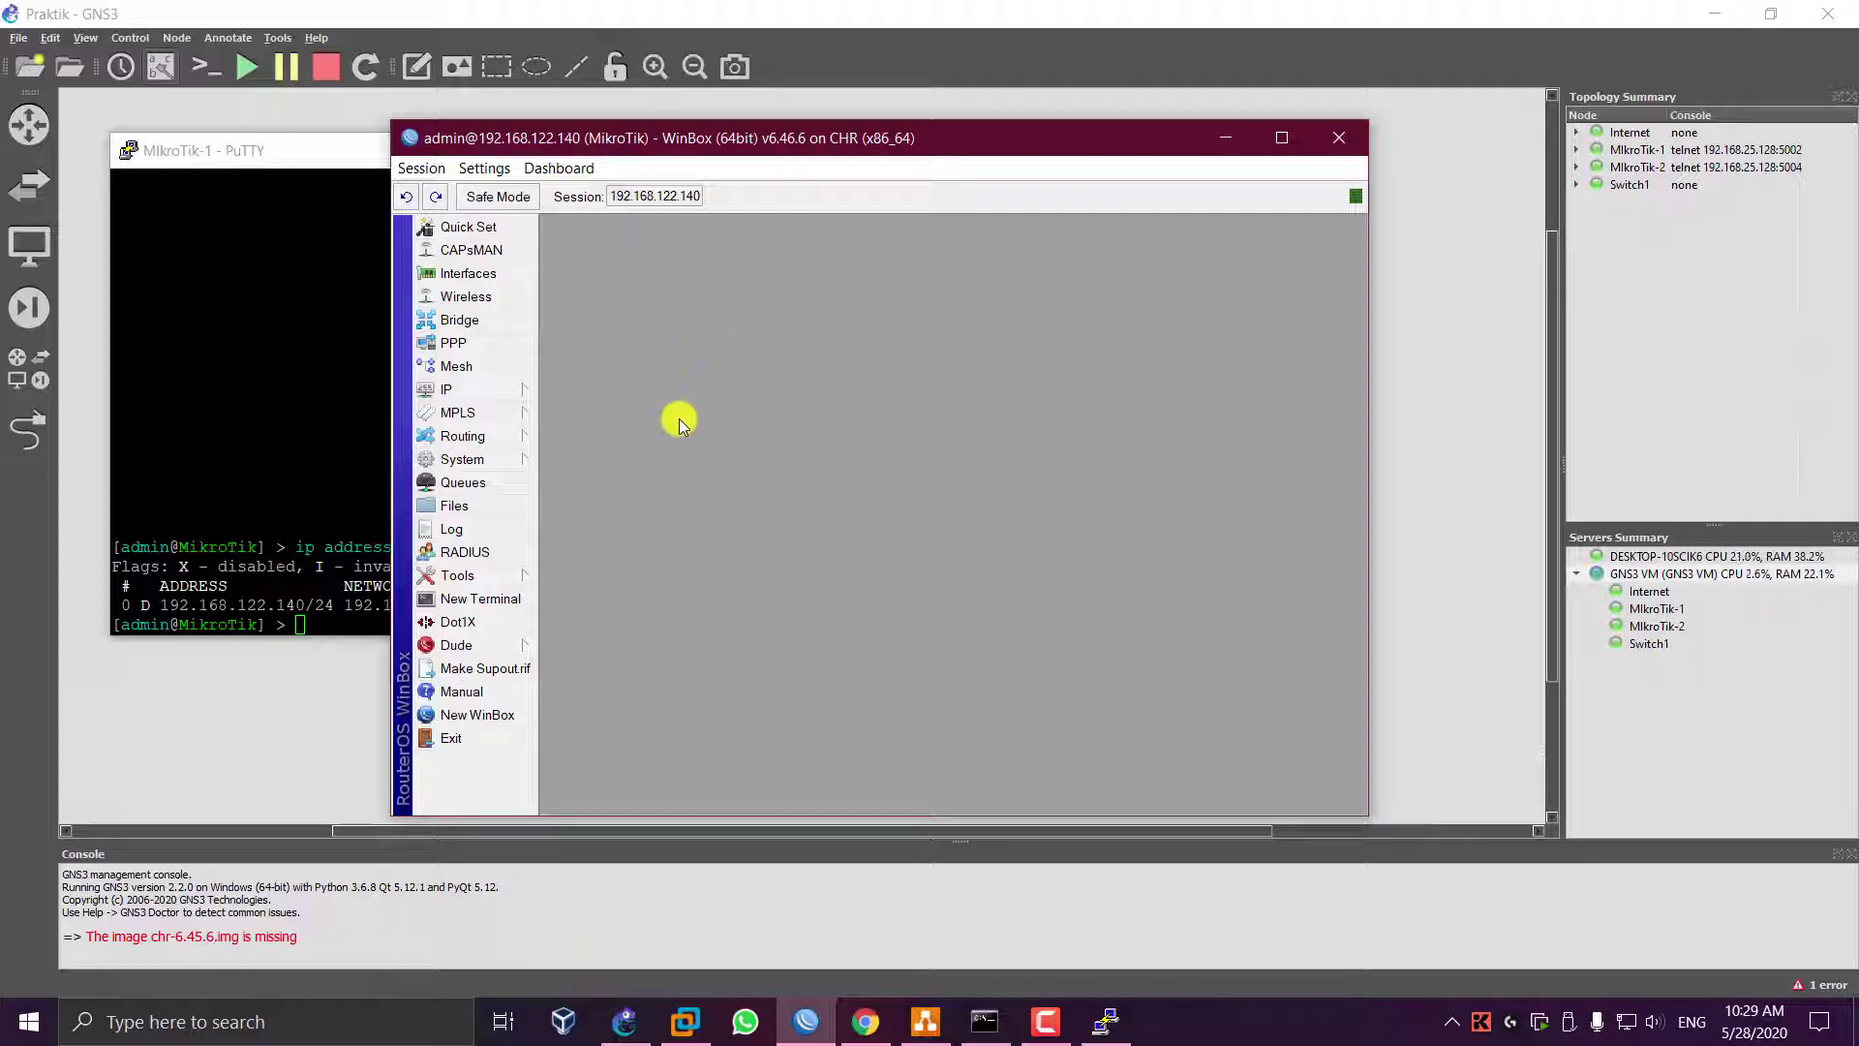
left_click(503, 393)
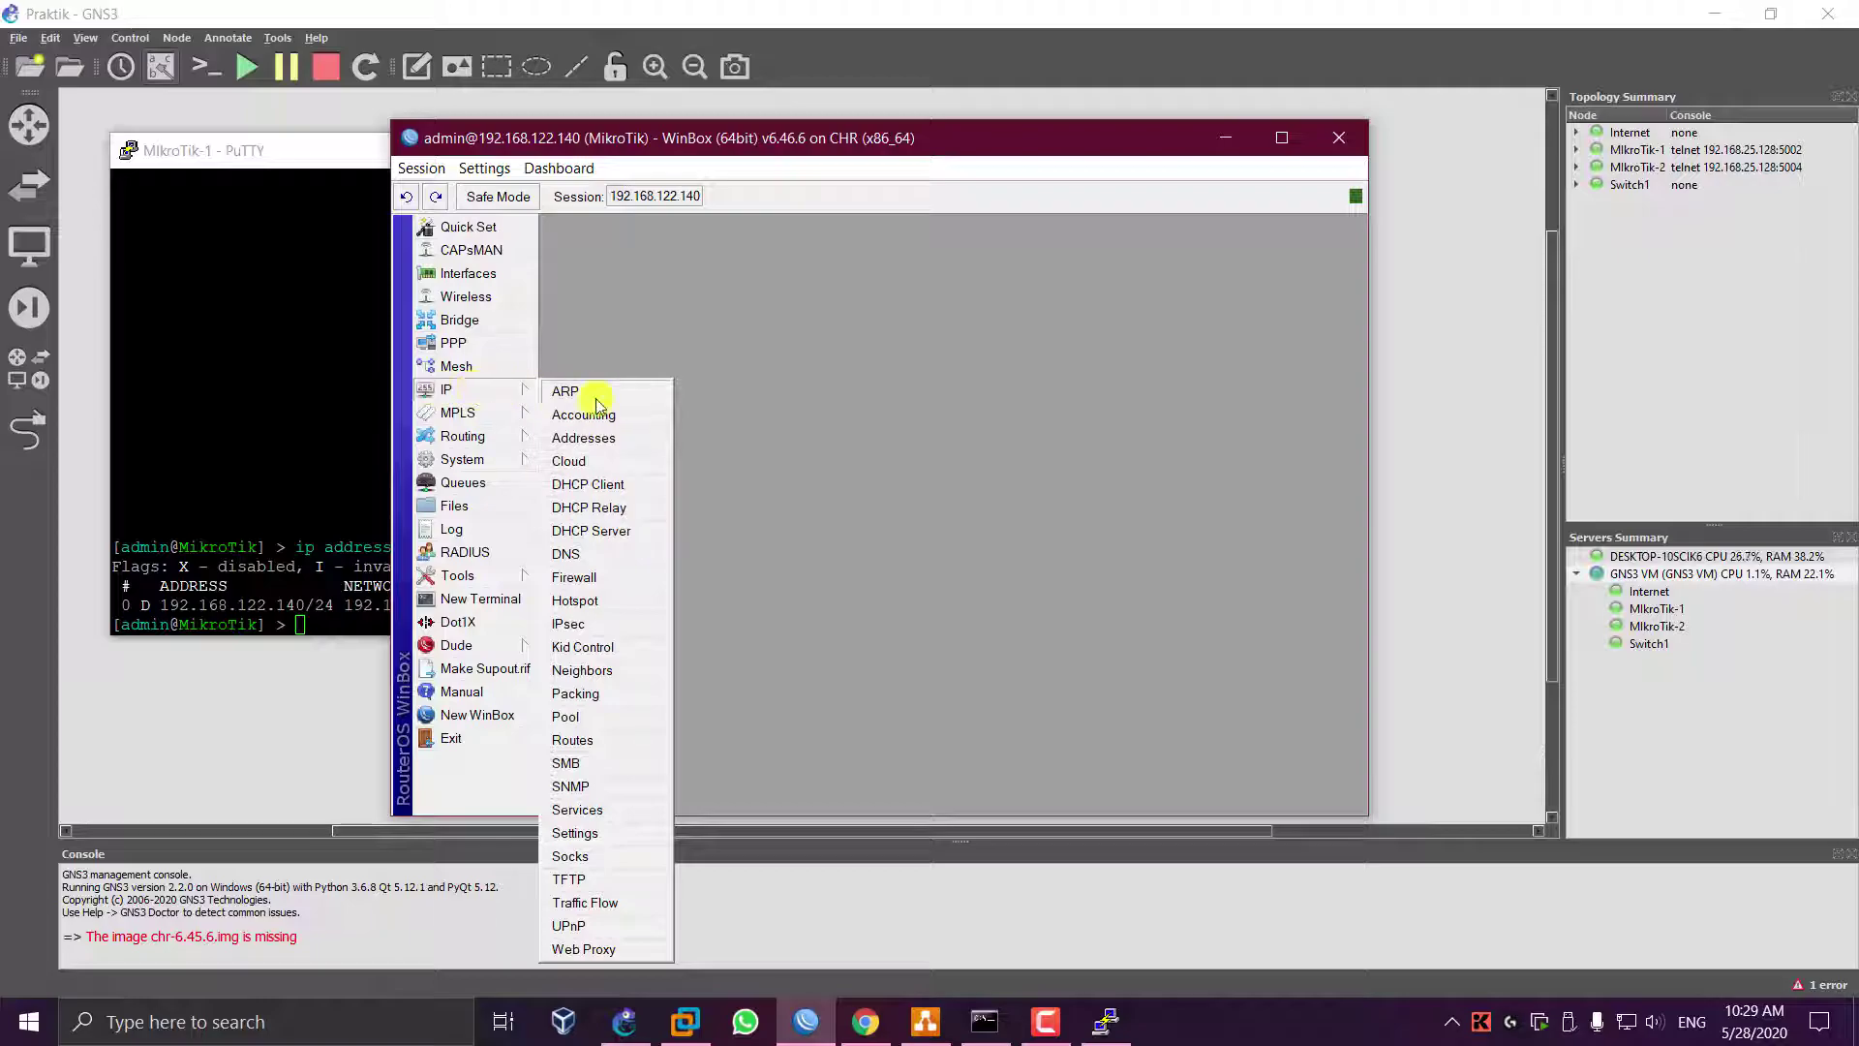
Open the IP Service List and resize and position its window.
left_click(585, 812)
mouse_move(804, 322)
left_mouse_down()
mouse_move(775, 319)
mouse_move(831, 318)
left_mouse_up()
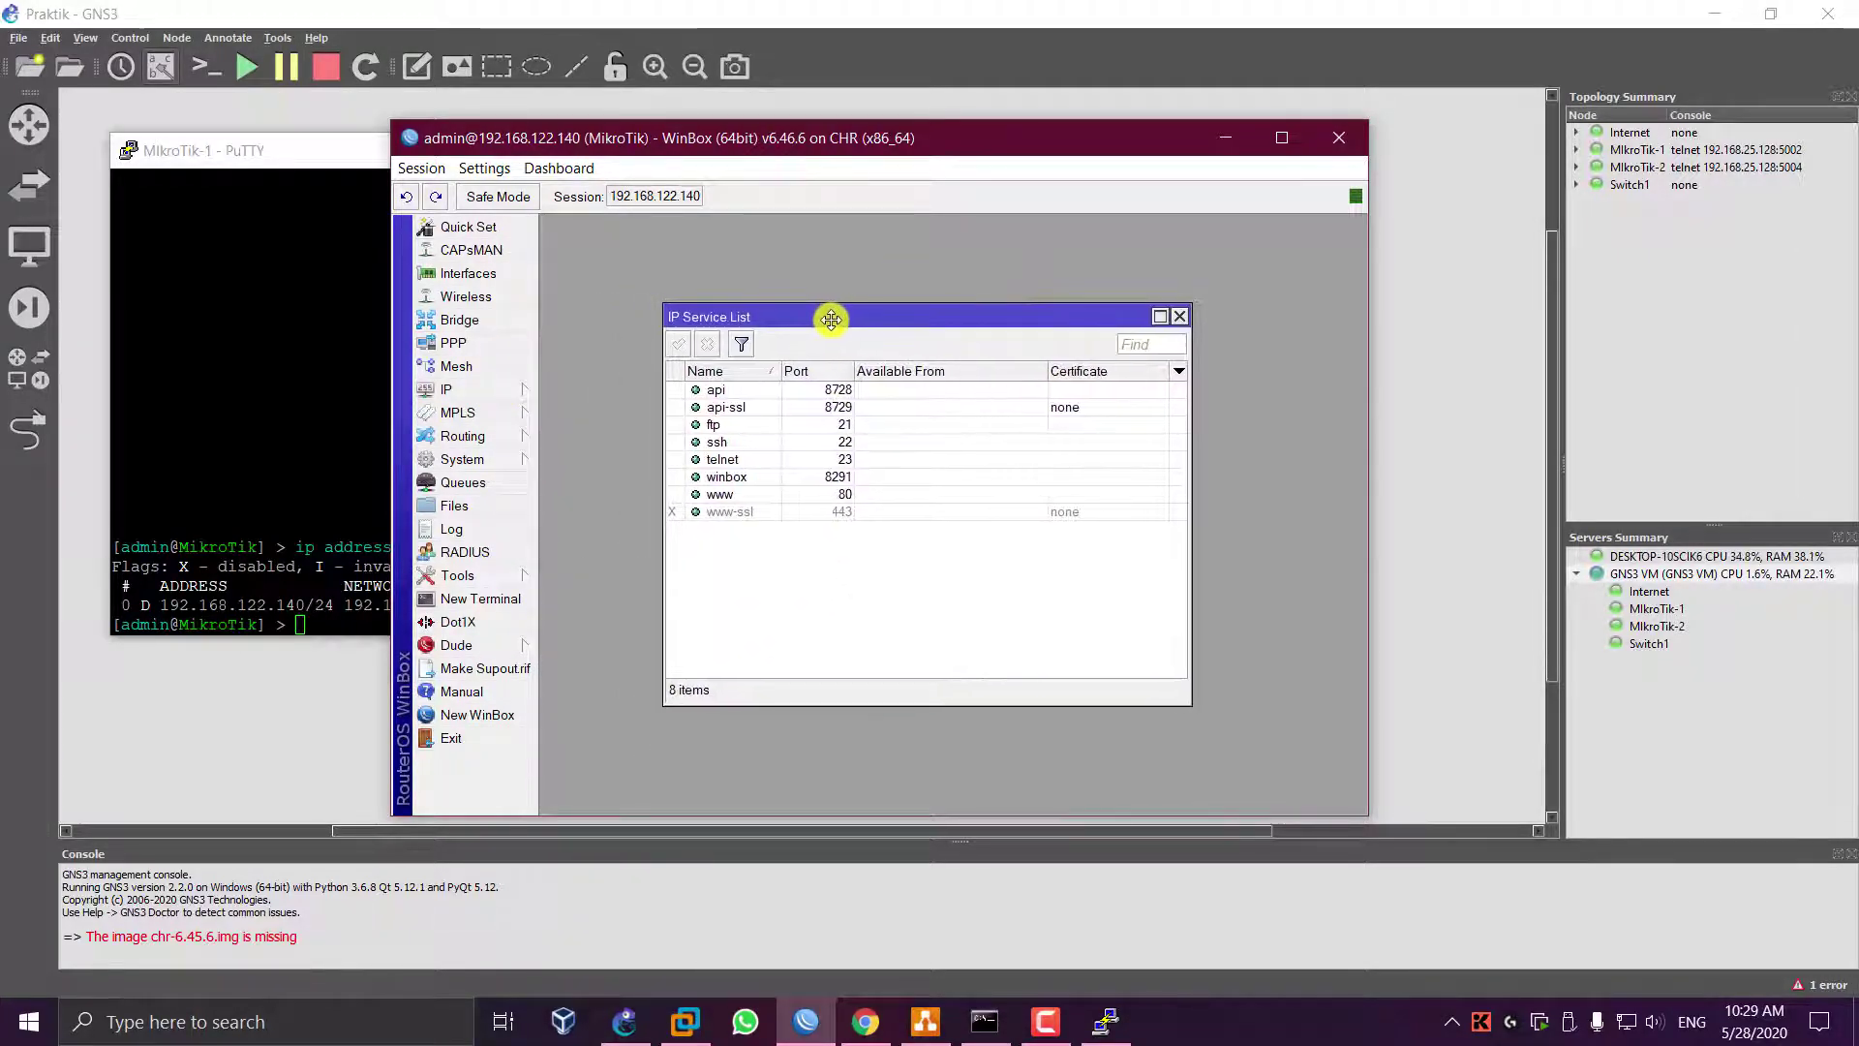
double_click(915, 318)
double_click(895, 226)
left_click_drag(935, 336, 881, 279)
left_click_drag(949, 772, 941, 633)
left_click_drag(925, 280, 917, 306)
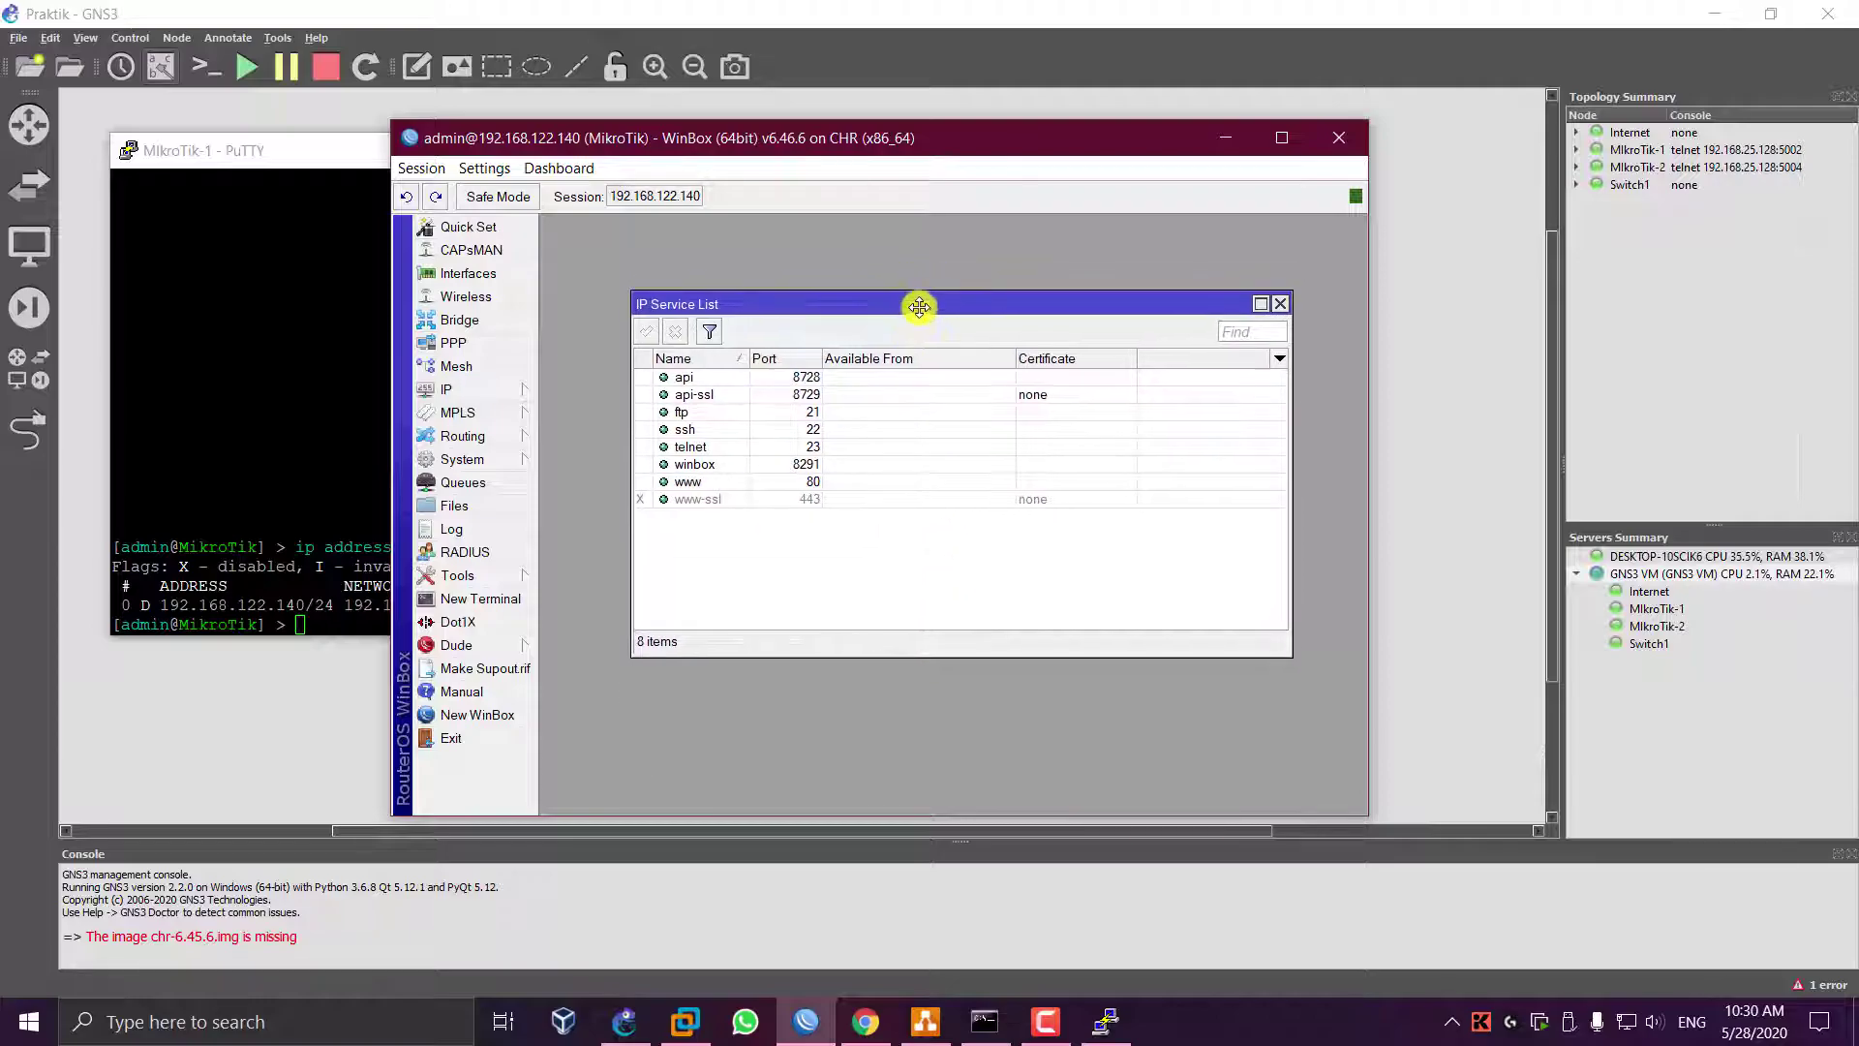
Select the api, api-ssl and ftp services and disable them.
left_click(745, 384)
left_click(751, 397)
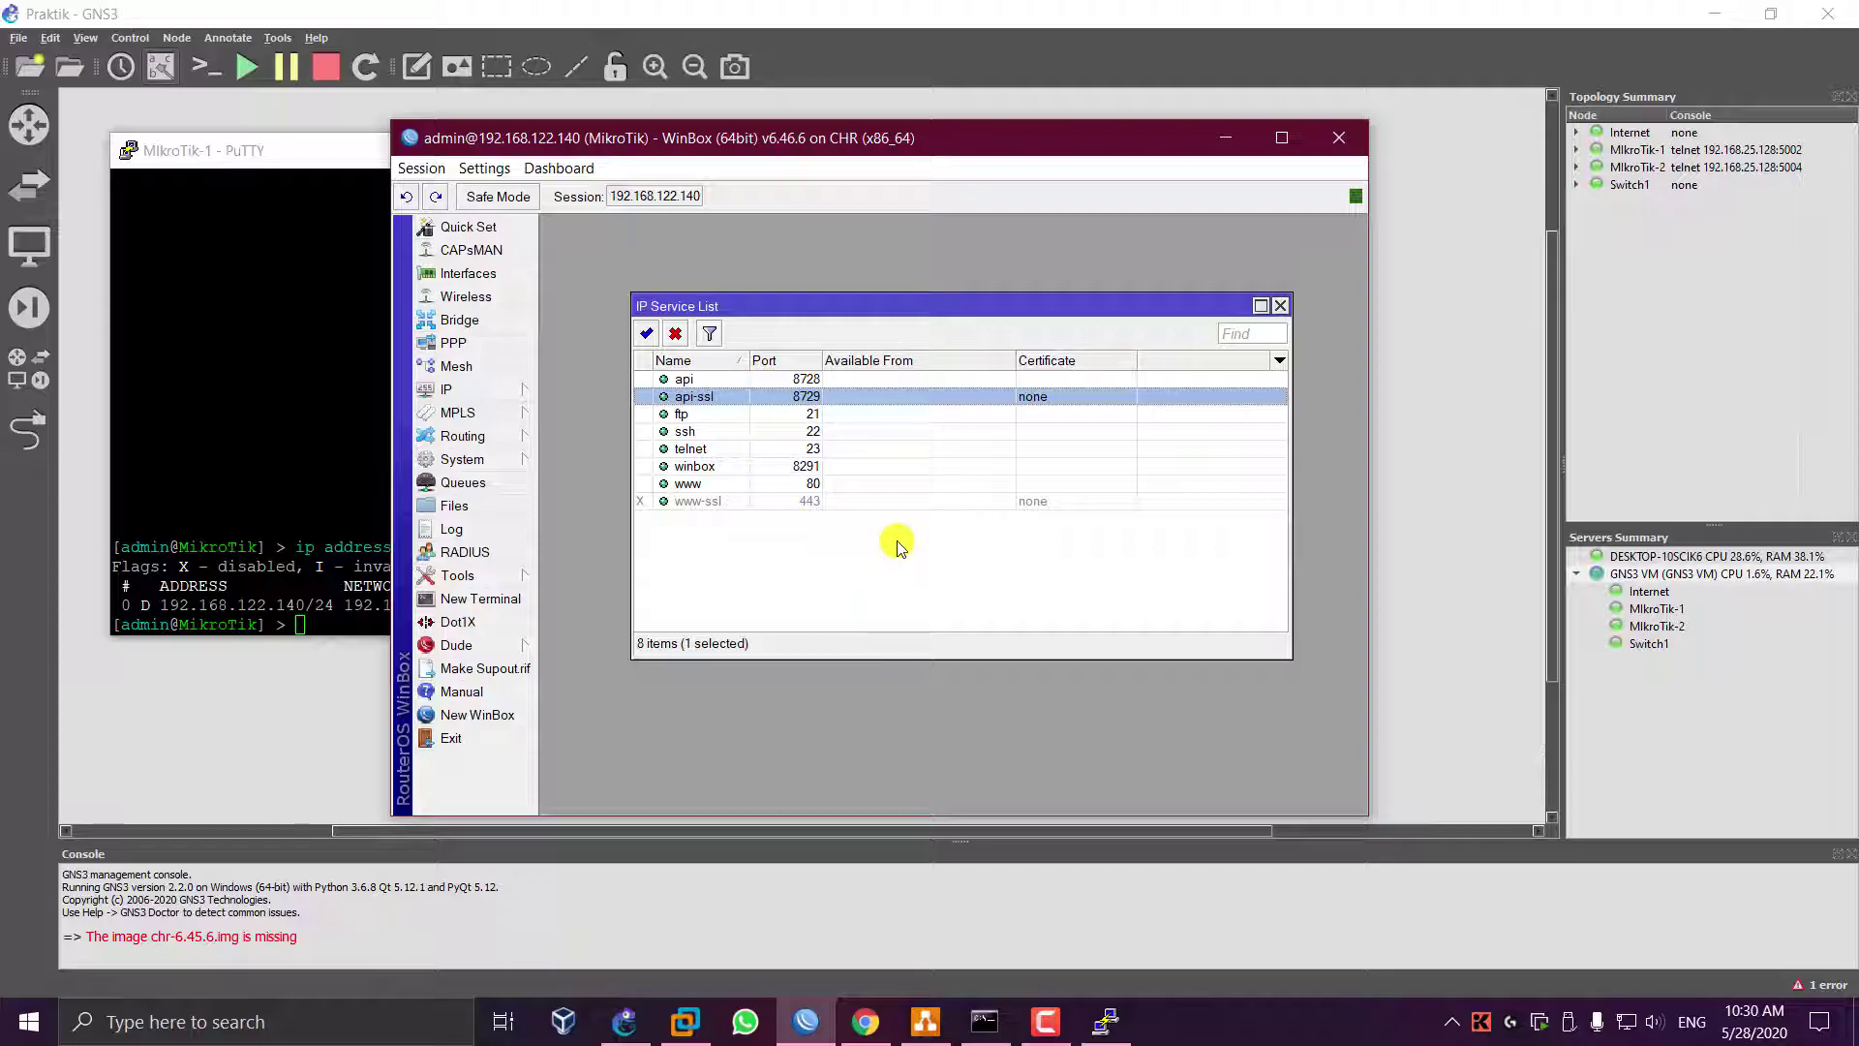
key("Down")
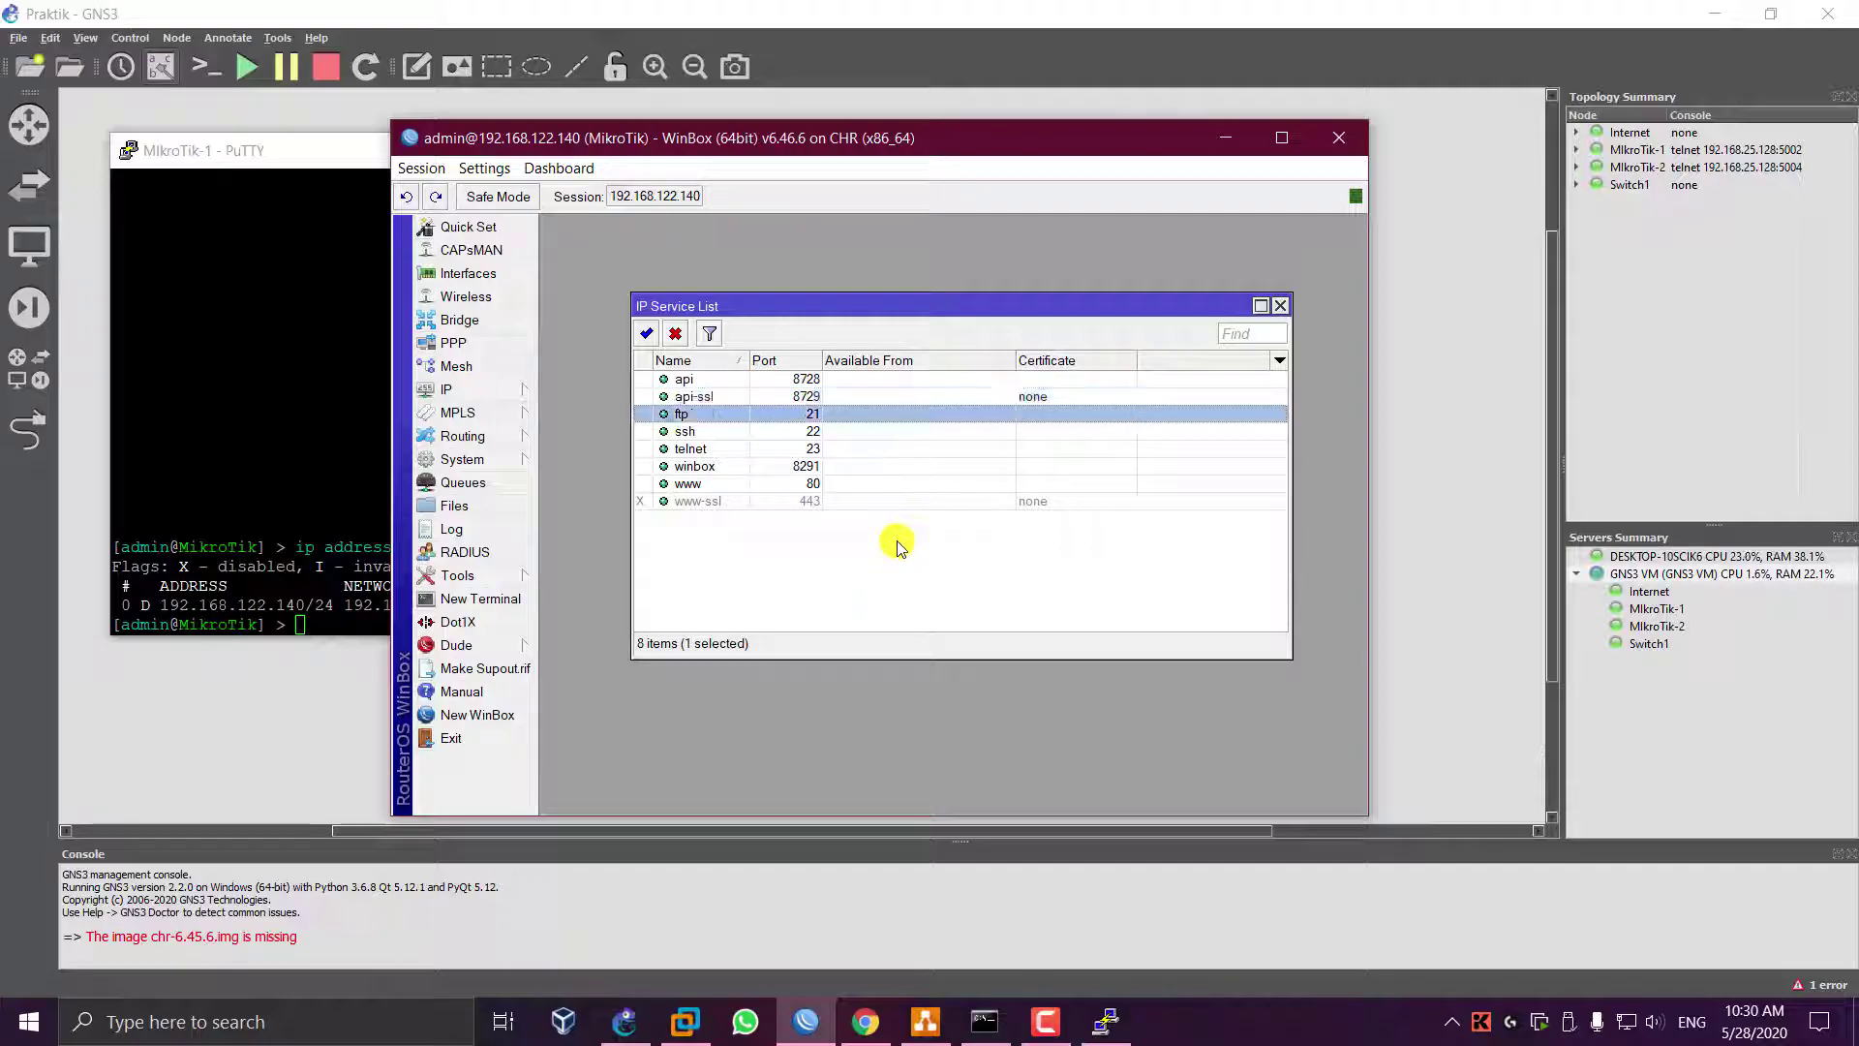
key("Down")
key("Down")
key("Down")
key("Down")
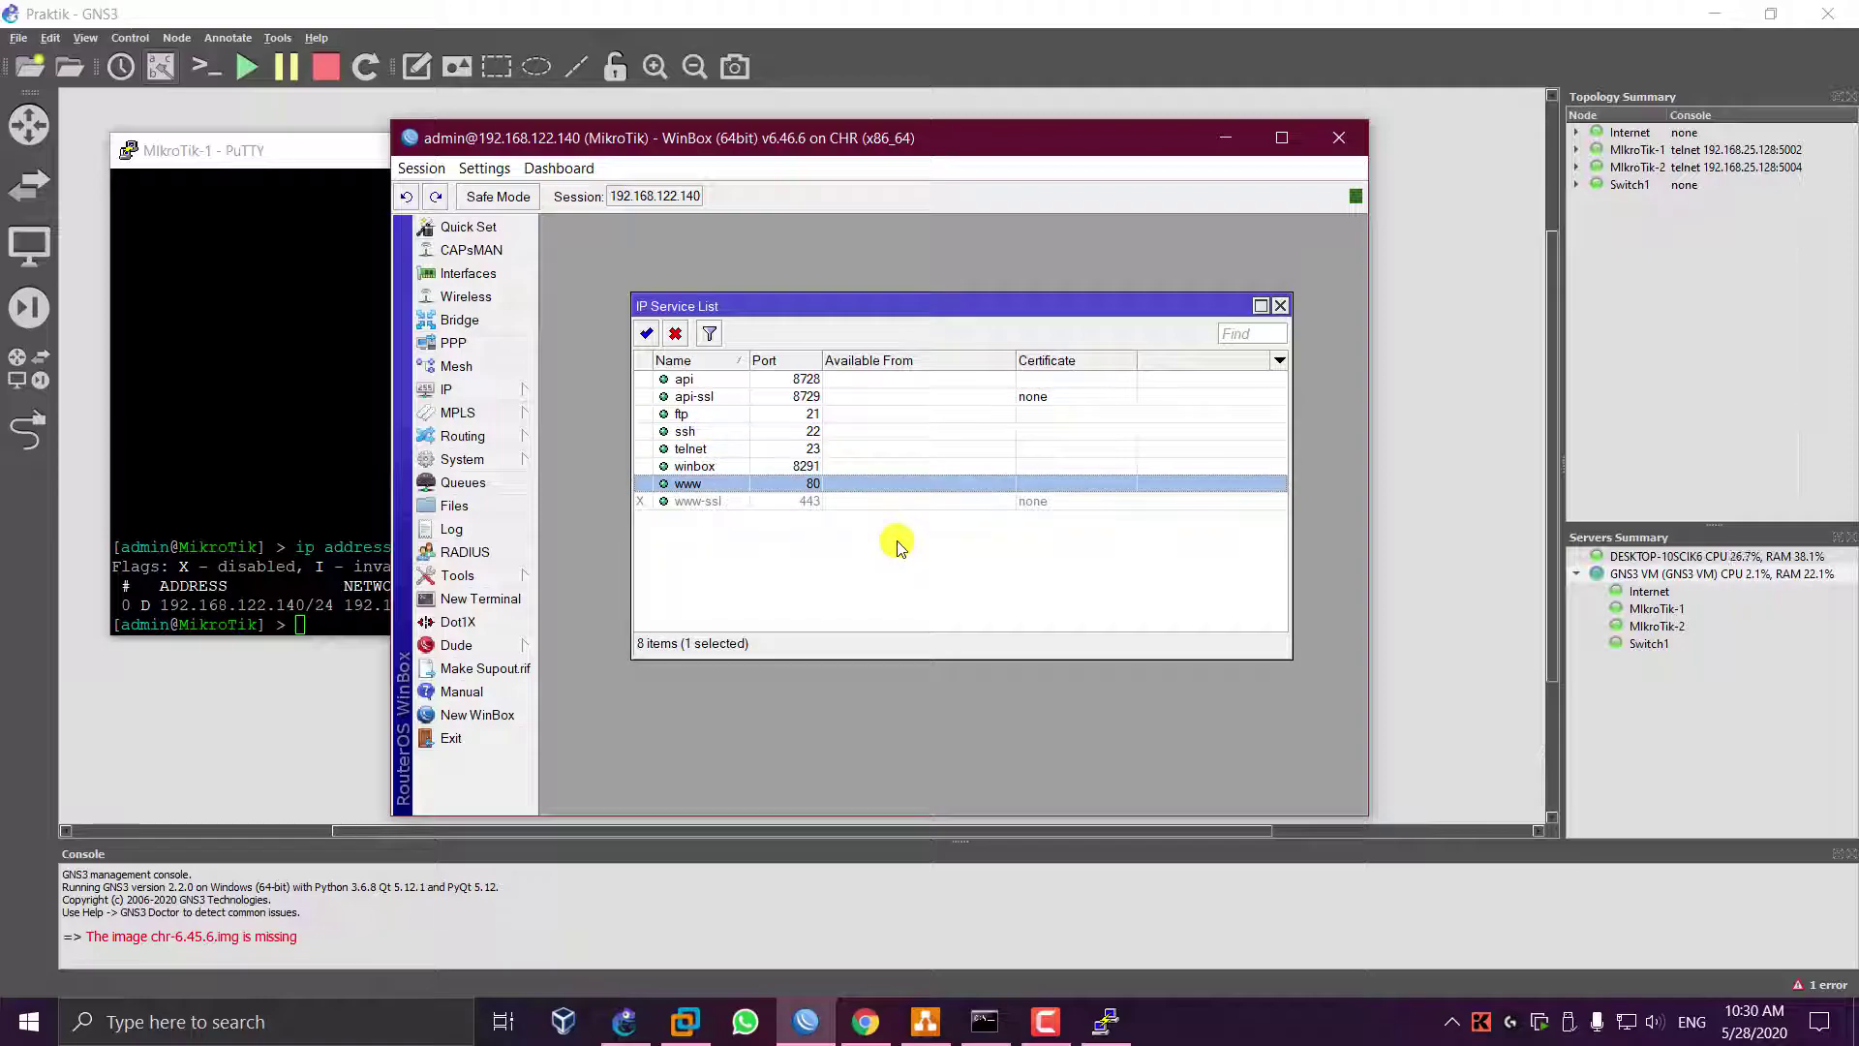
key("Down")
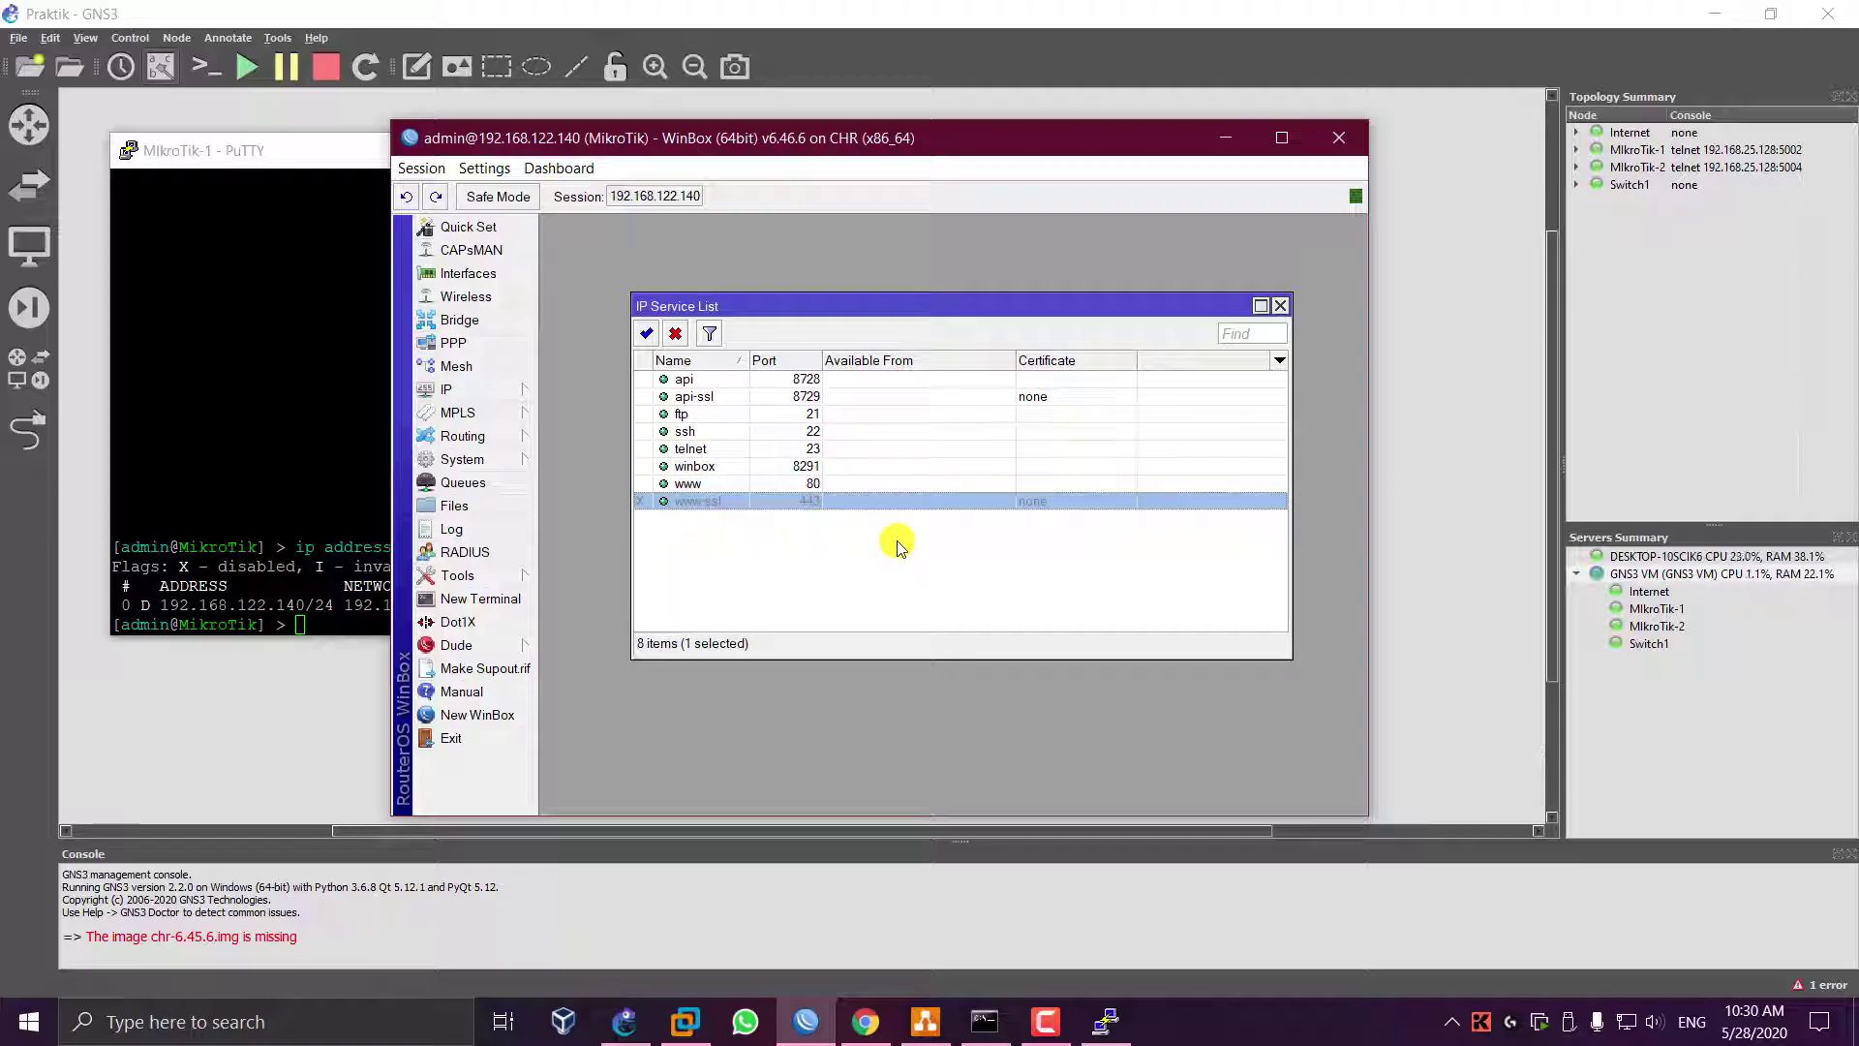
key("Up")
key("Up")
left_click(708, 382)
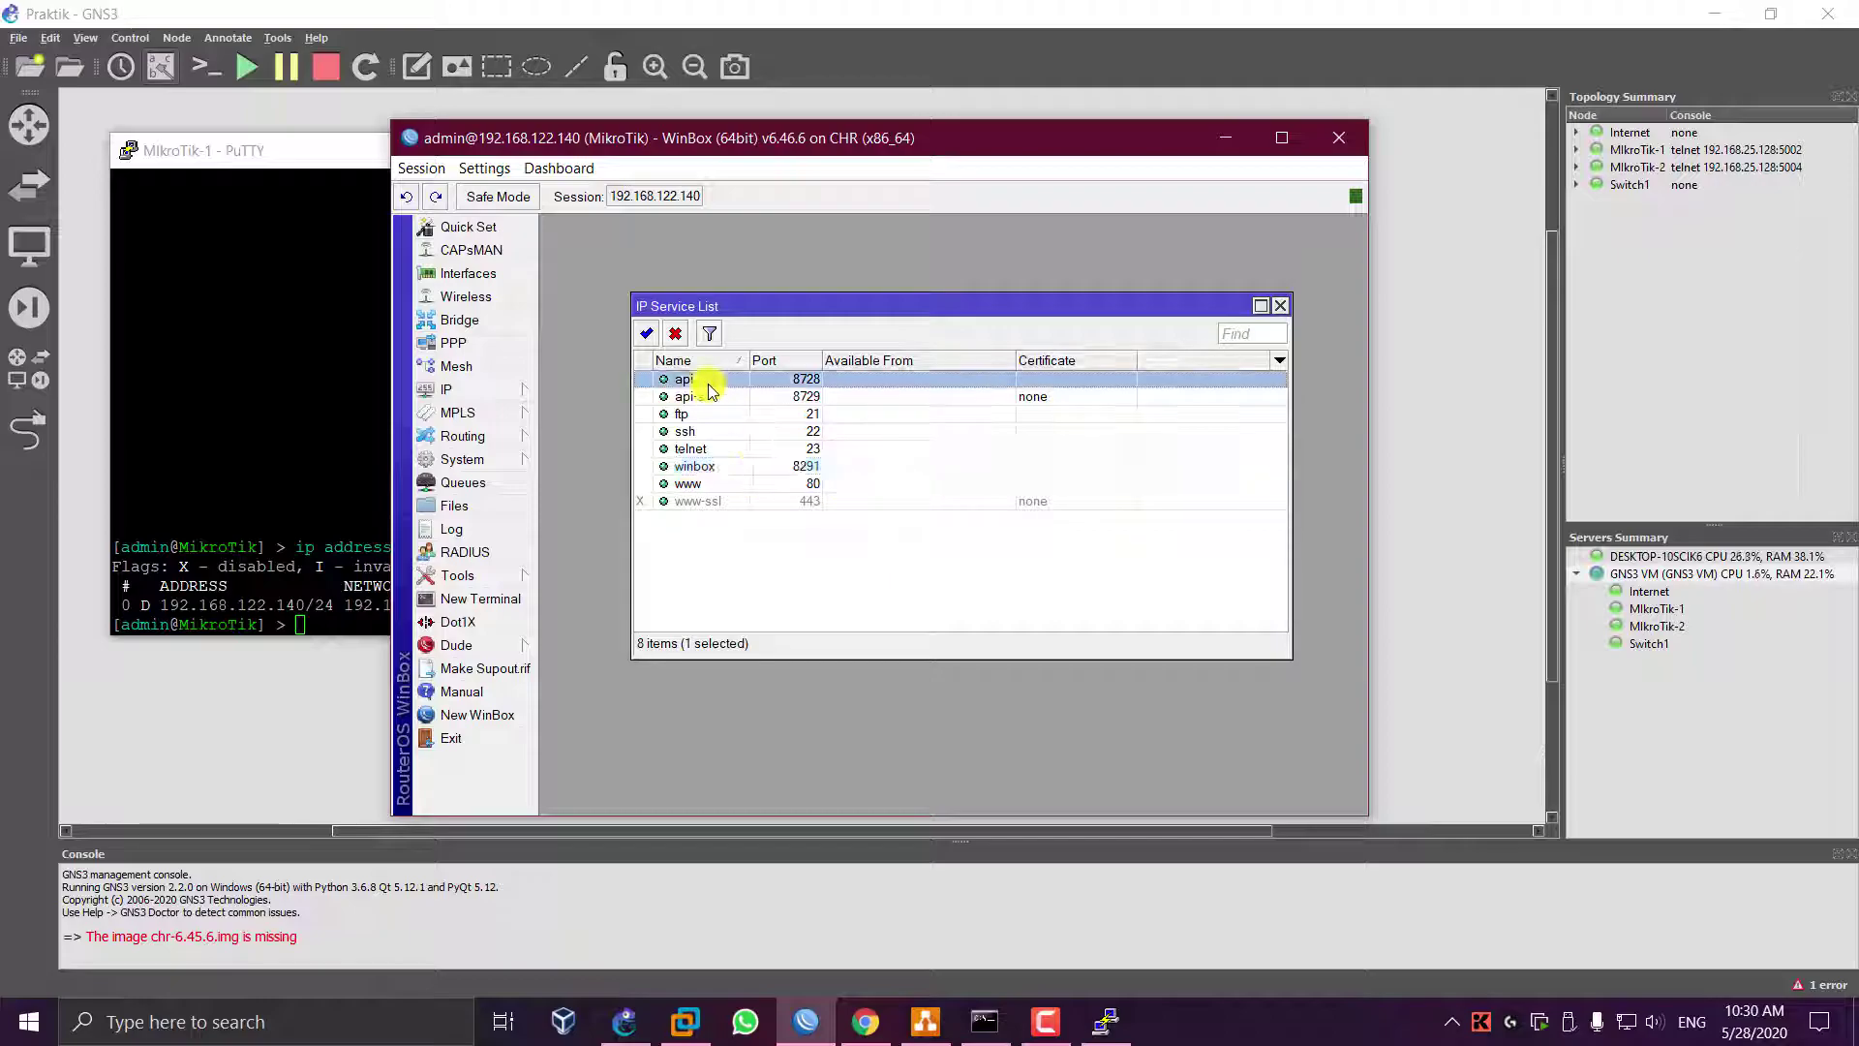
left_click(718, 396, "shift")
left_click(735, 415, "shift")
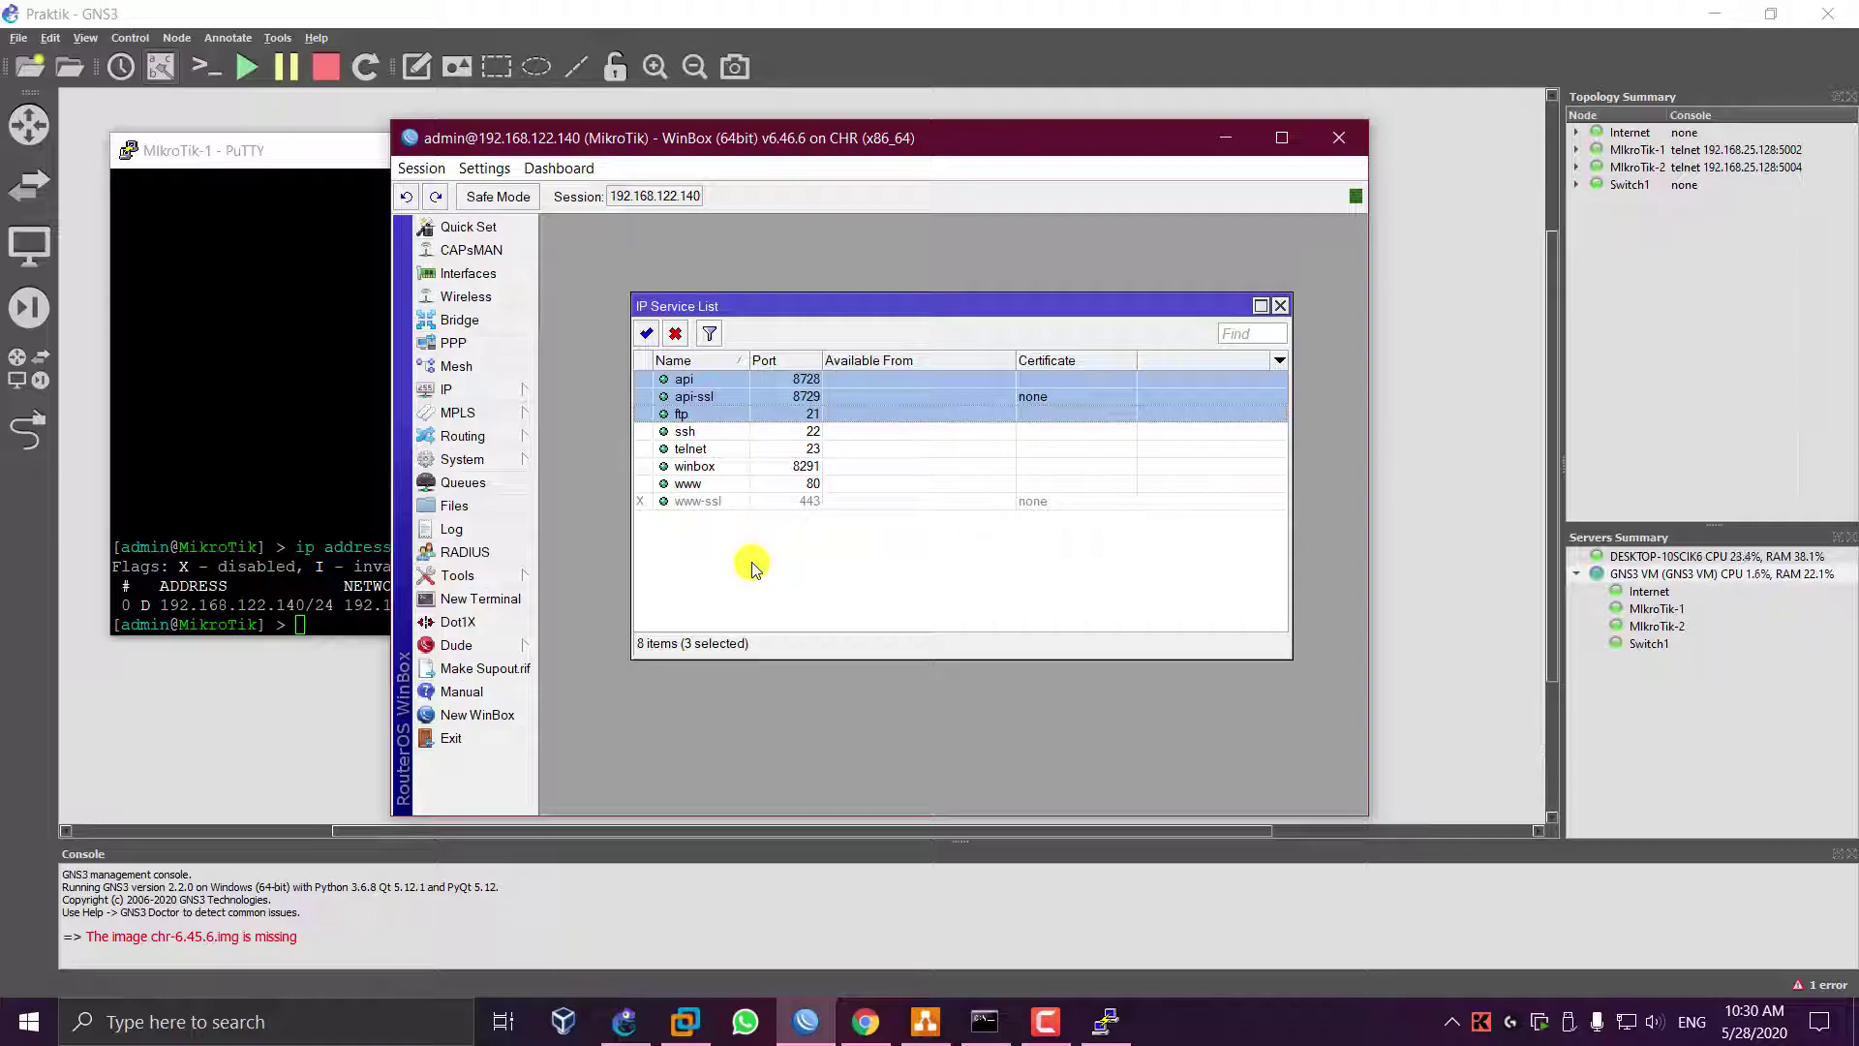
left_click(677, 334)
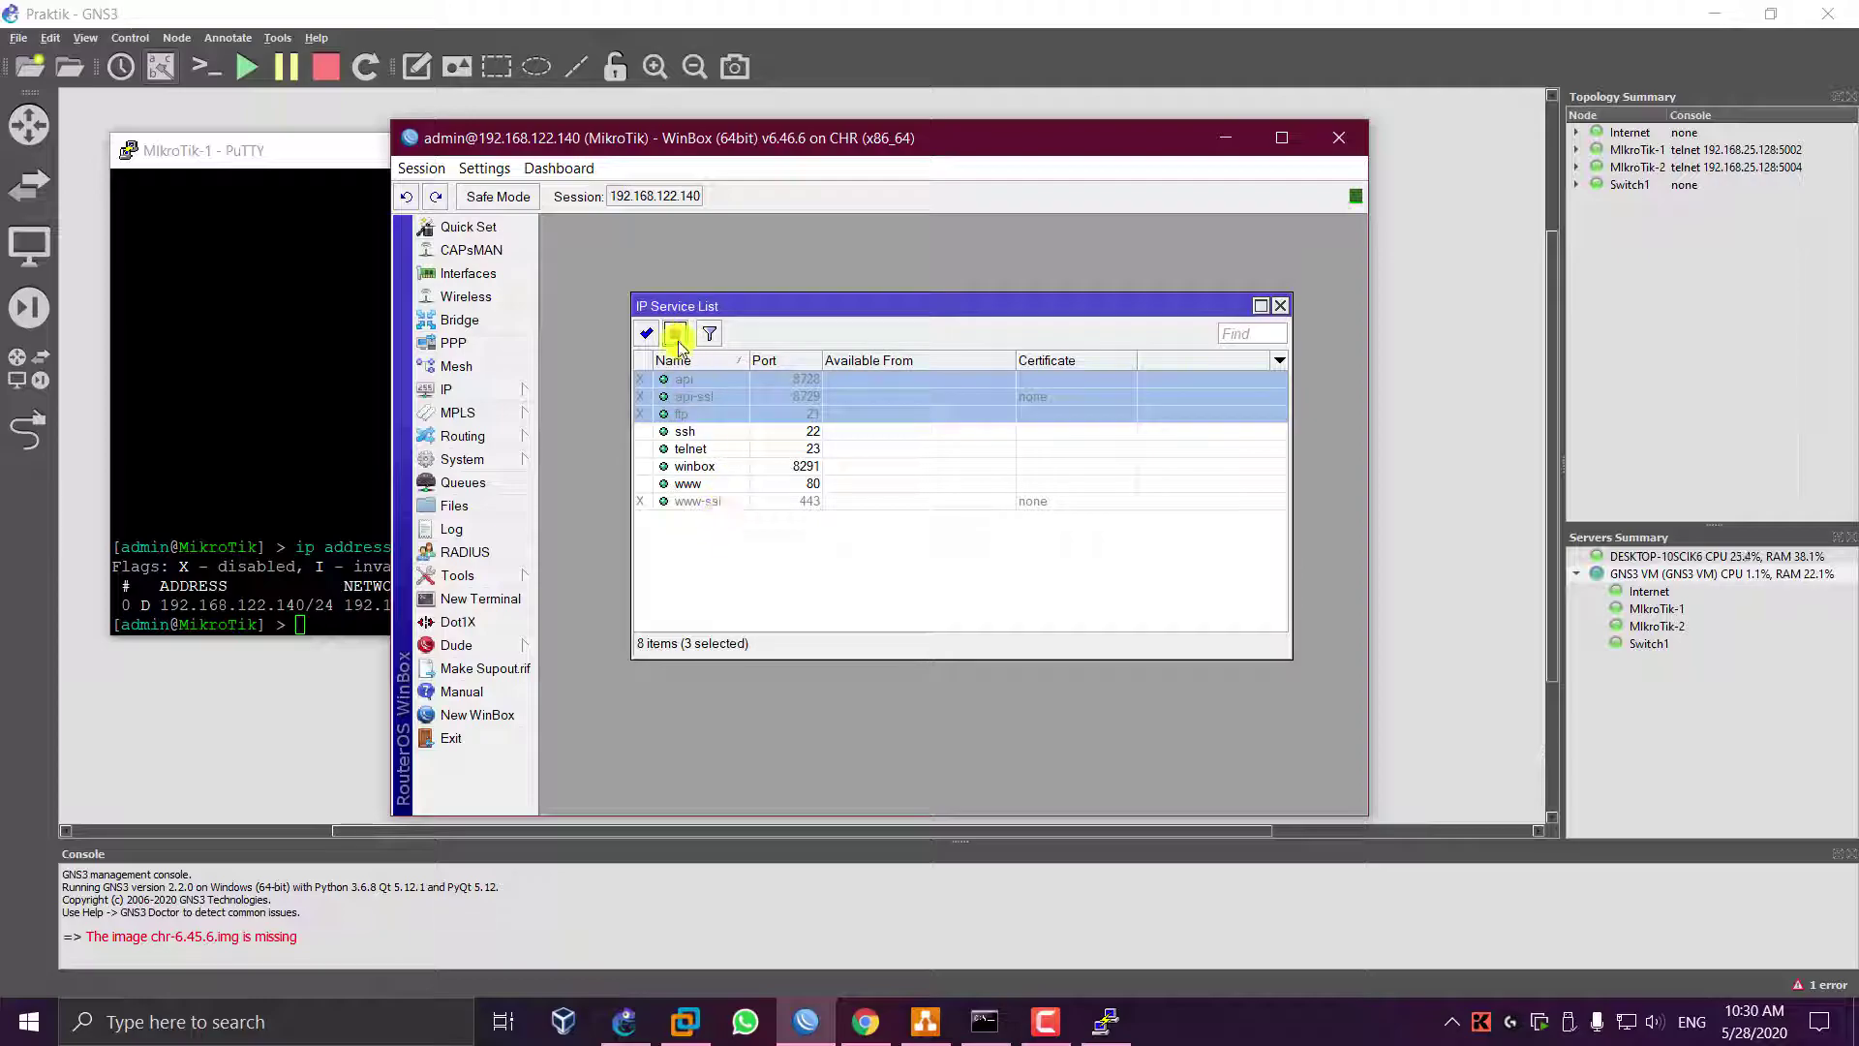
Select the telnet and ssh-through-www rows, then clear the selection.
left_click(755, 554)
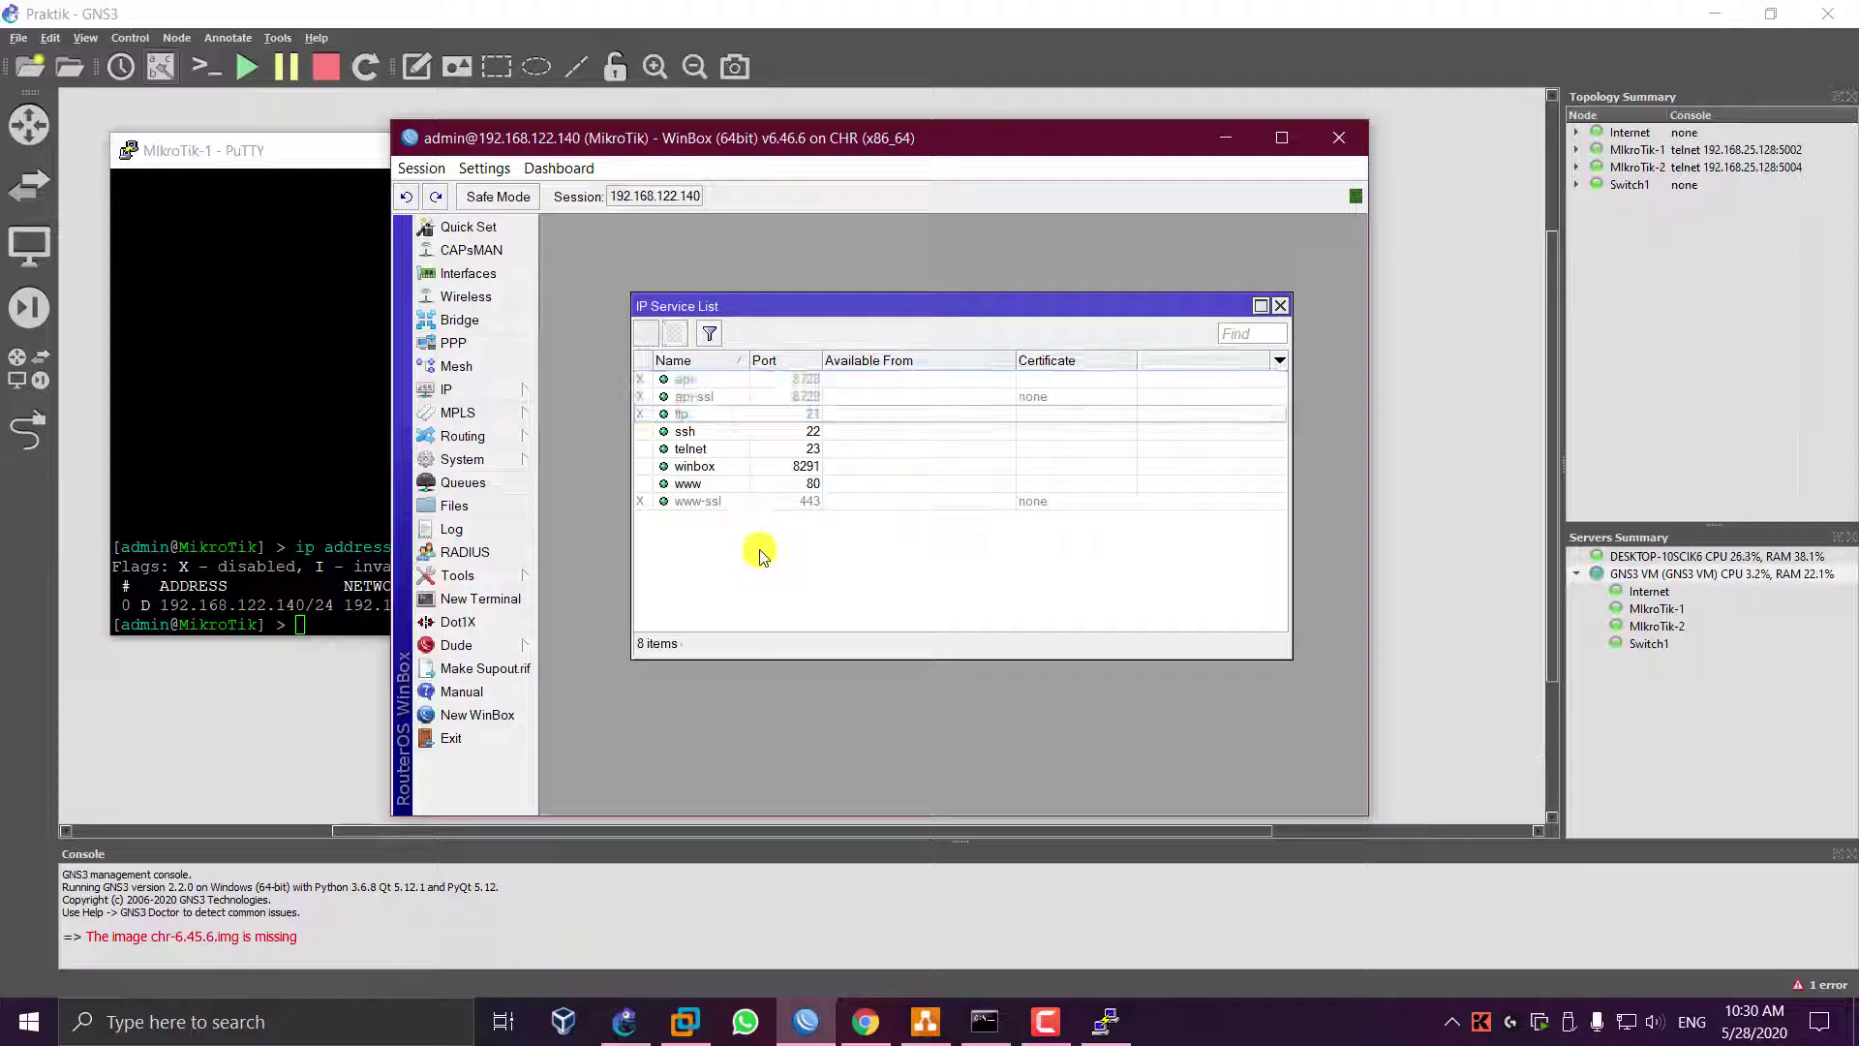
left_click(718, 449)
left_click_drag(714, 431, 722, 489)
left_click(726, 537)
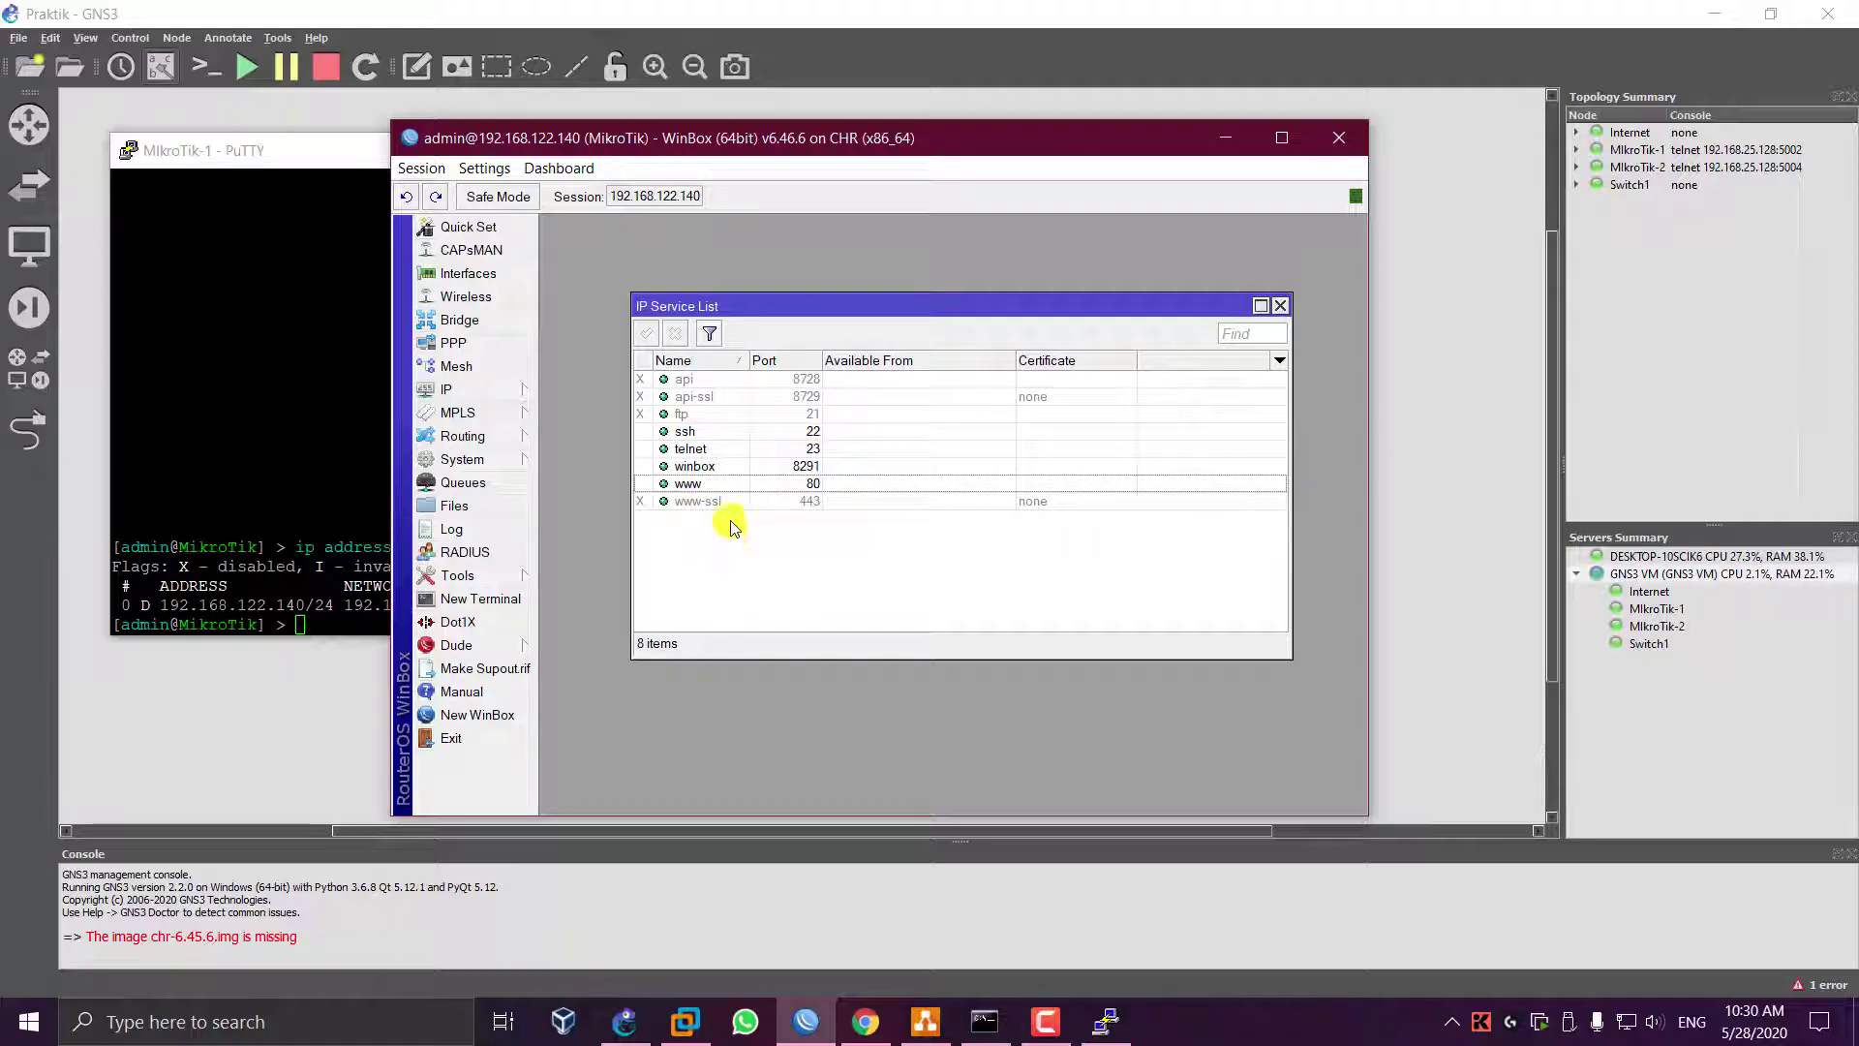
Try changing the winbox service port to 8888, then cancel to keep 8291.
left_click(728, 472)
double_click(728, 472)
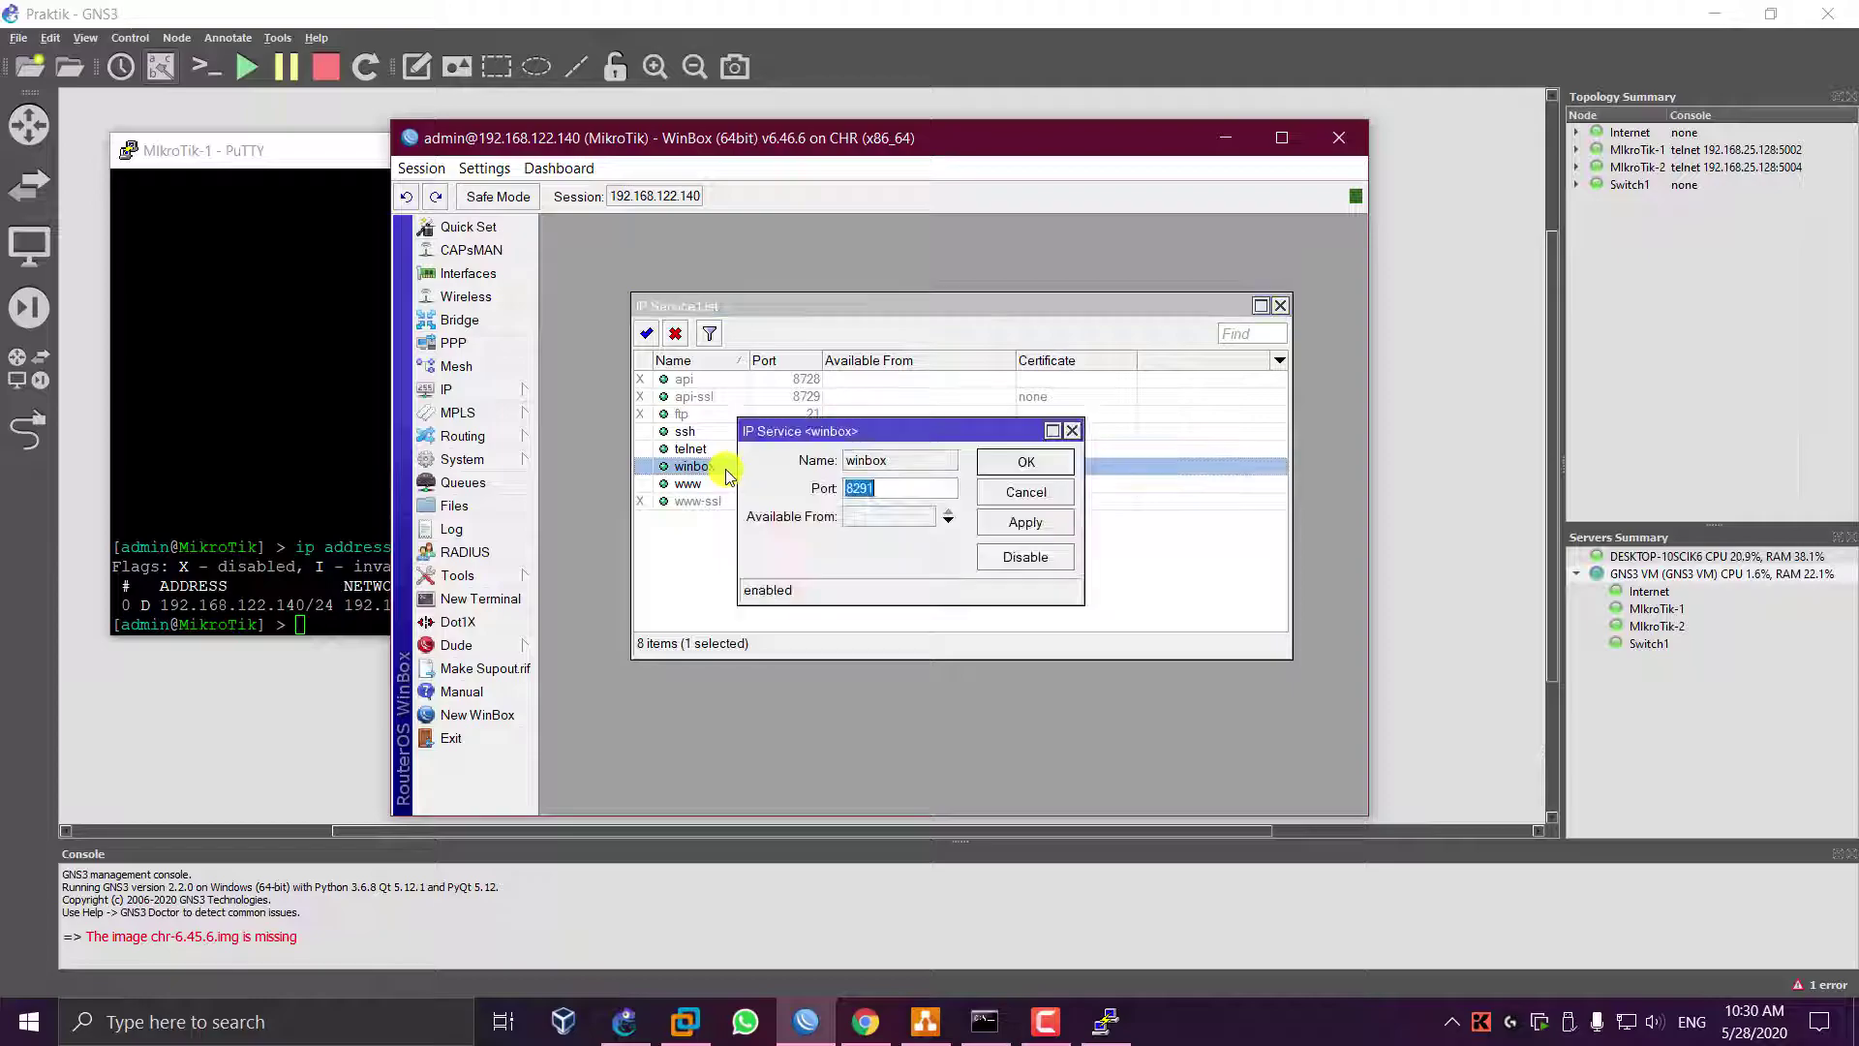
left_click(883, 488)
left_click_drag(892, 441, 705, 468)
left_click(1198, 388)
double_click(807, 469)
left_click(934, 441)
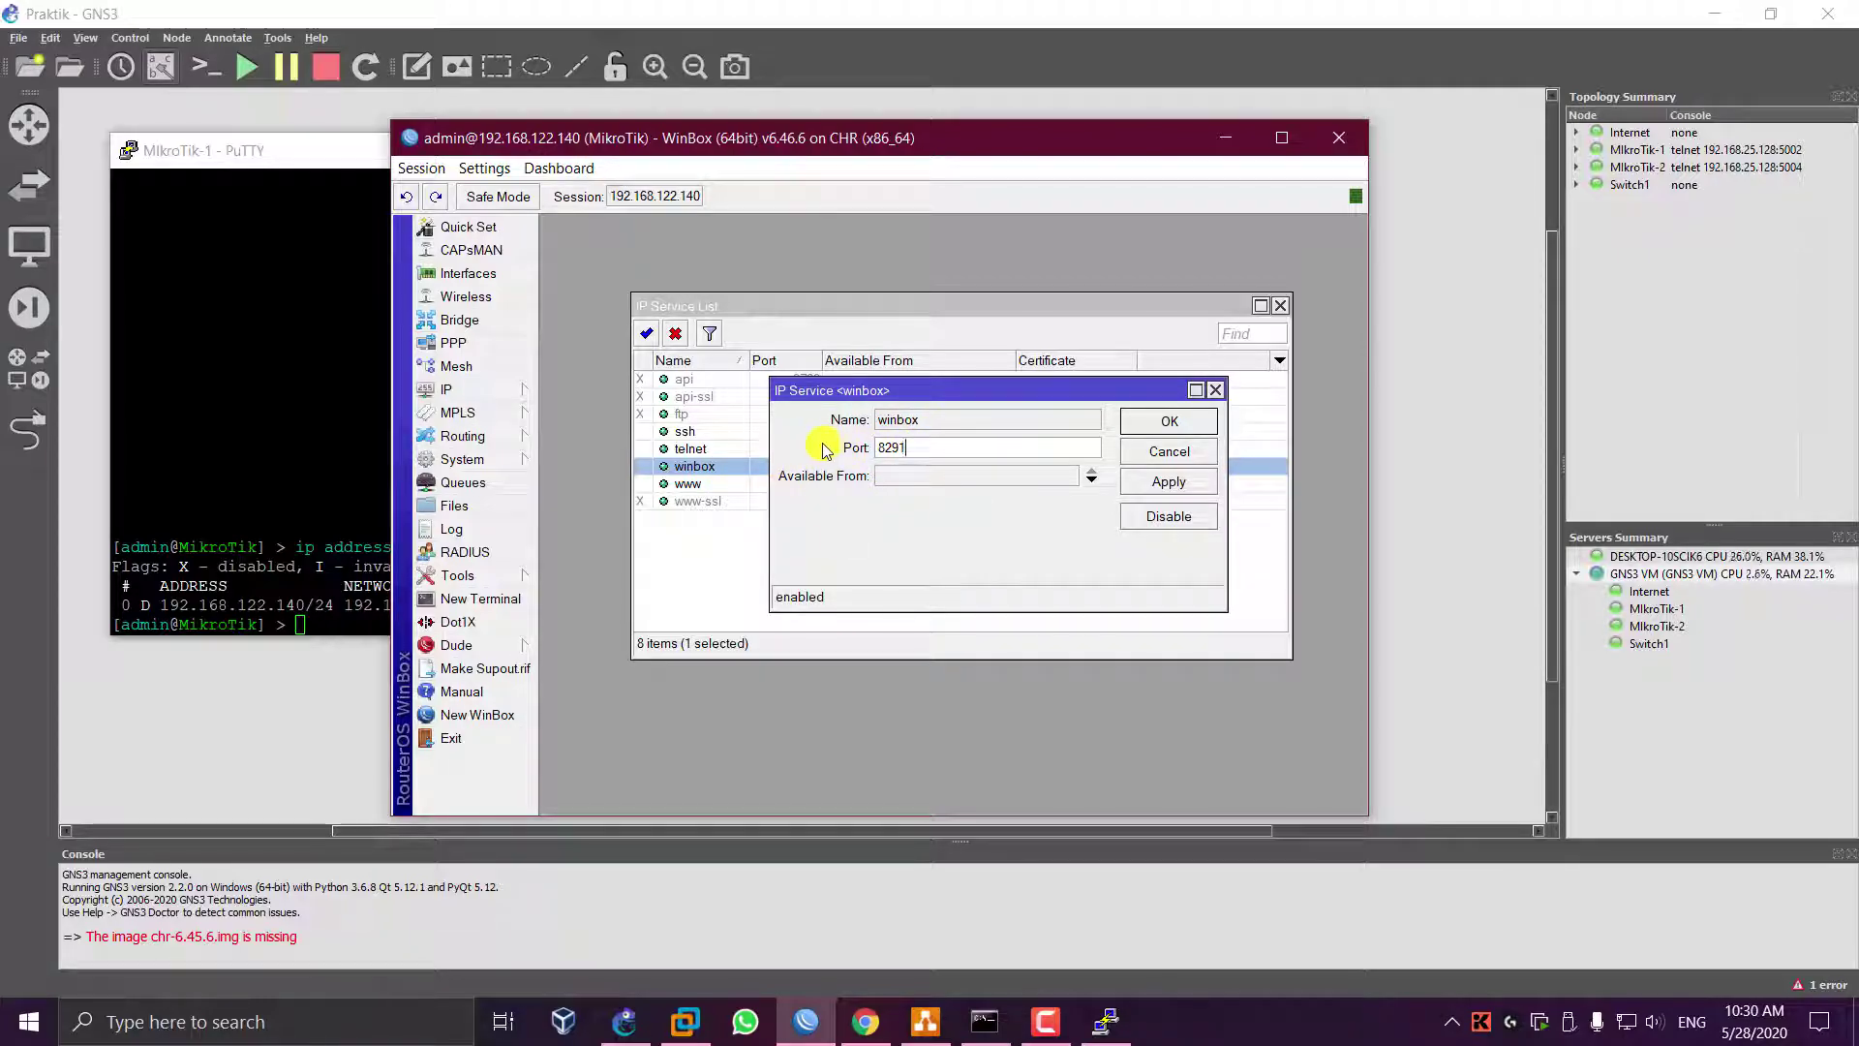
double_click(933, 446)
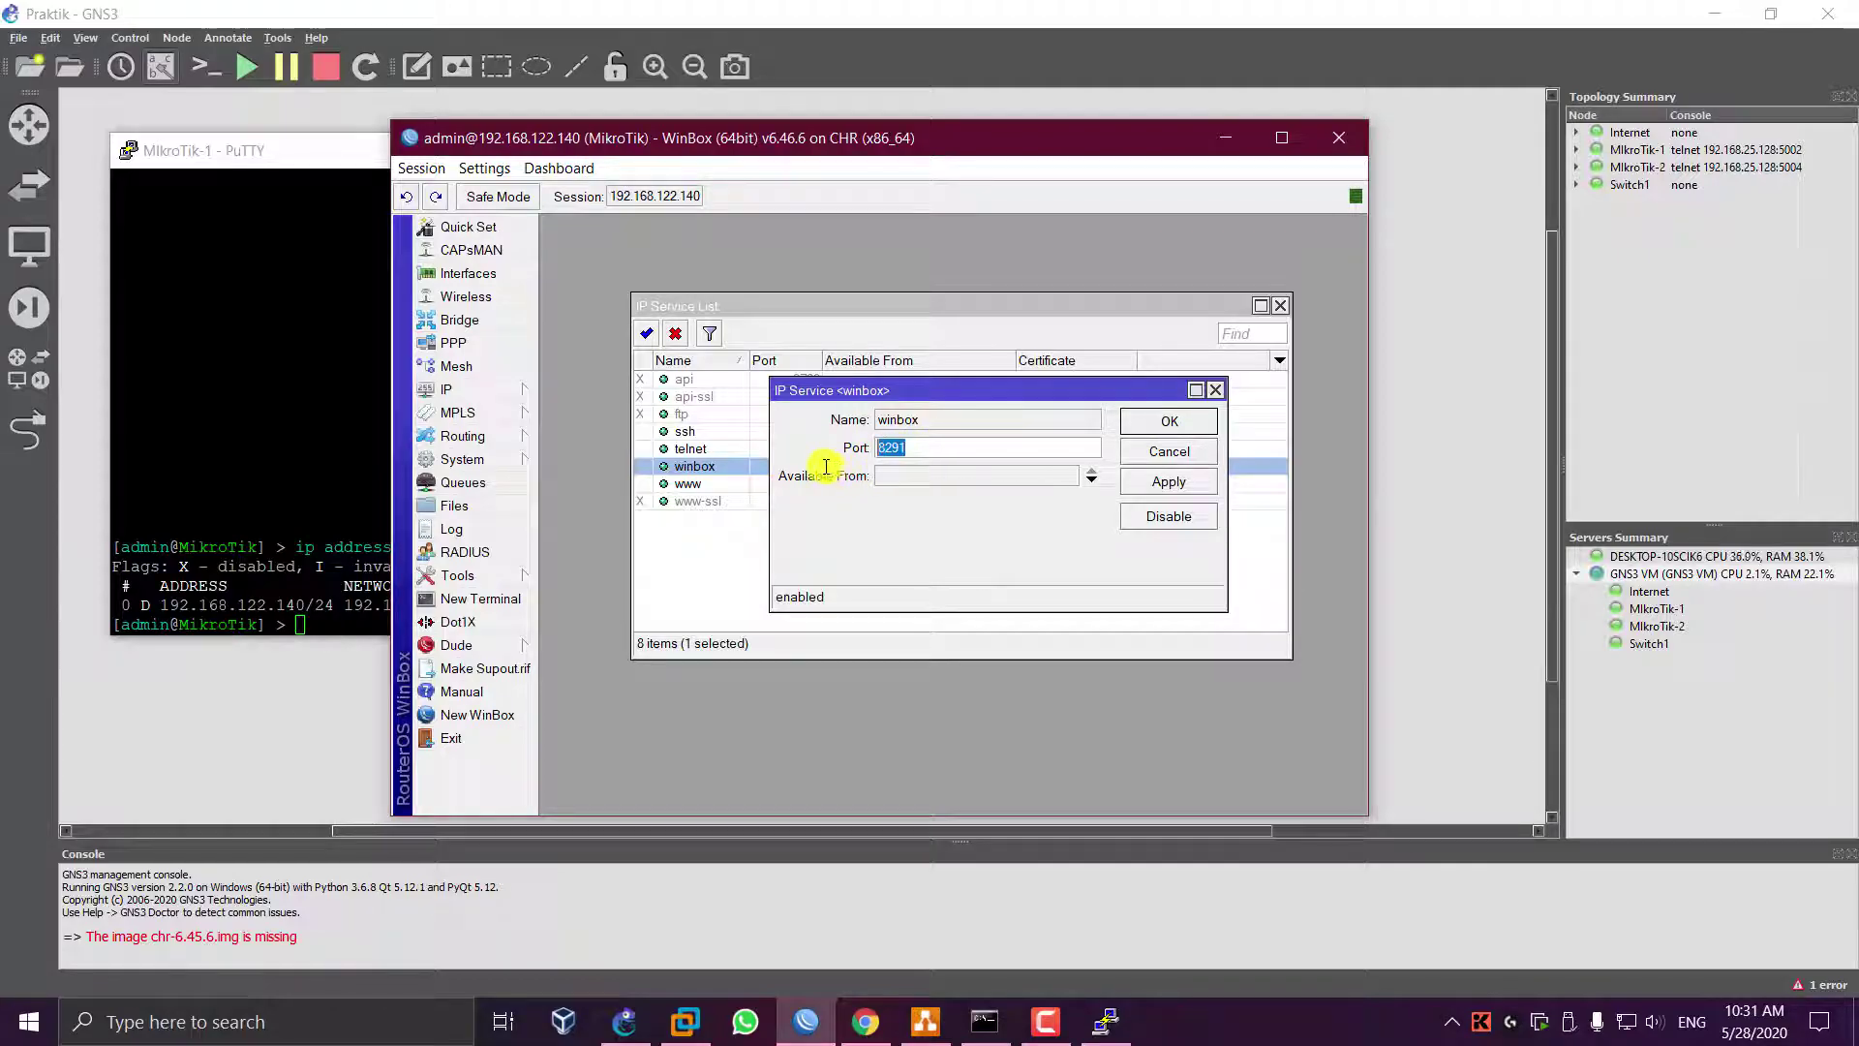
type("8888")
left_click(1168, 426)
Reopen the winbox service and enable its Available From field, filled with 0.0.0.0/0.
double_click(811, 474)
left_click(938, 496)
left_click_drag(1124, 429, 1089, 393)
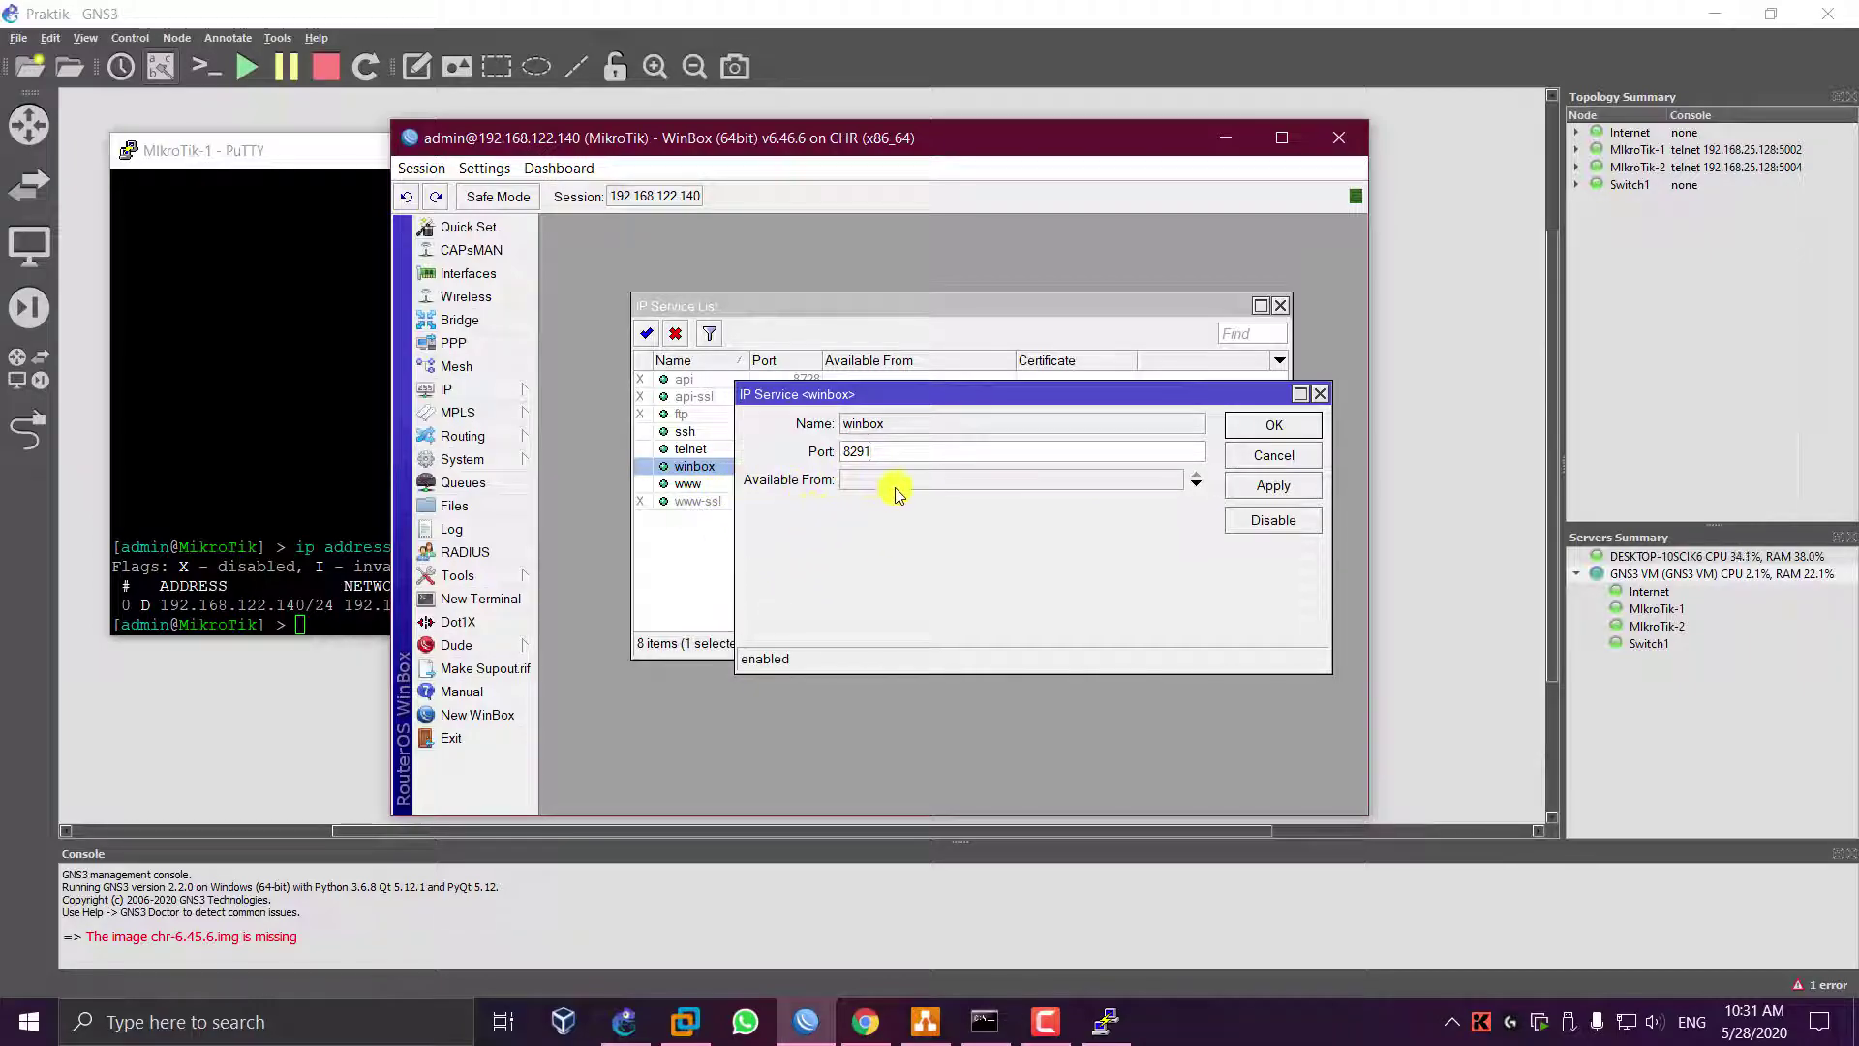
left_click(973, 479)
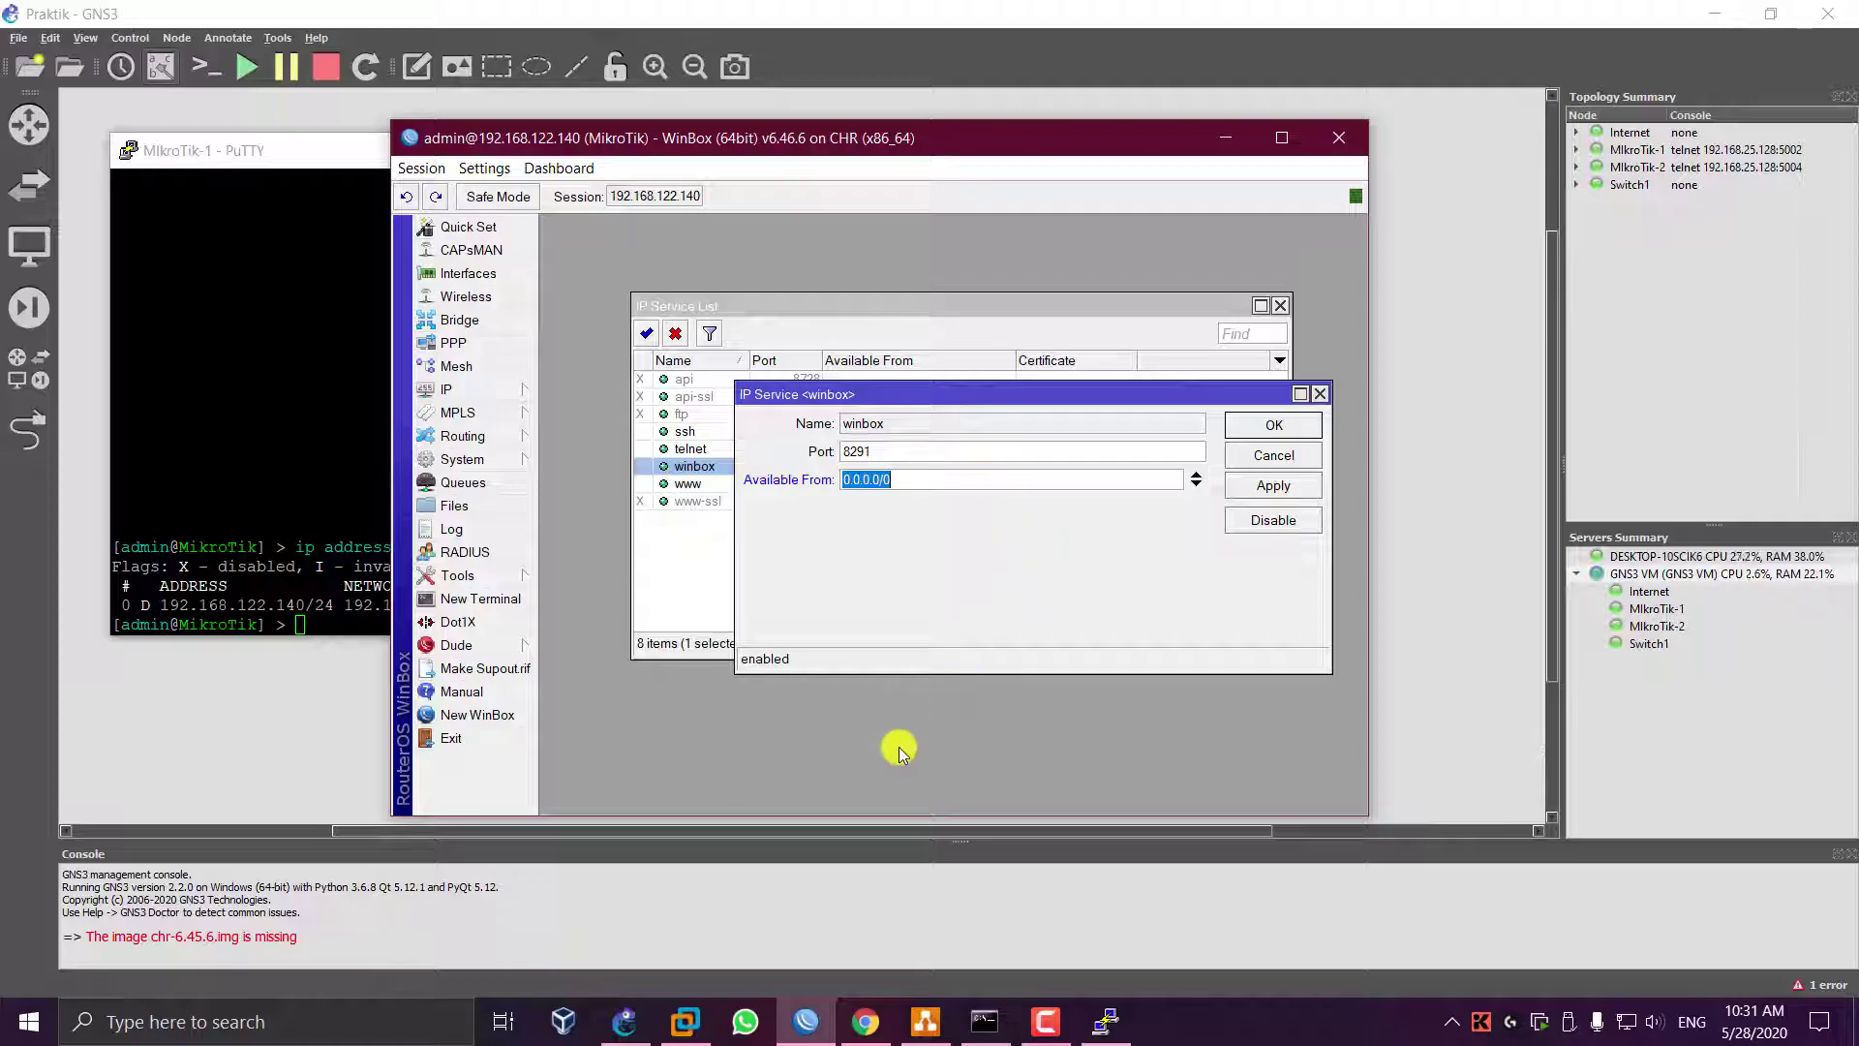
Run ipconfig in Command Prompt to find the VMnet1 address 192.168.25.1, then minimize it.
key("super+r")
key("Return")
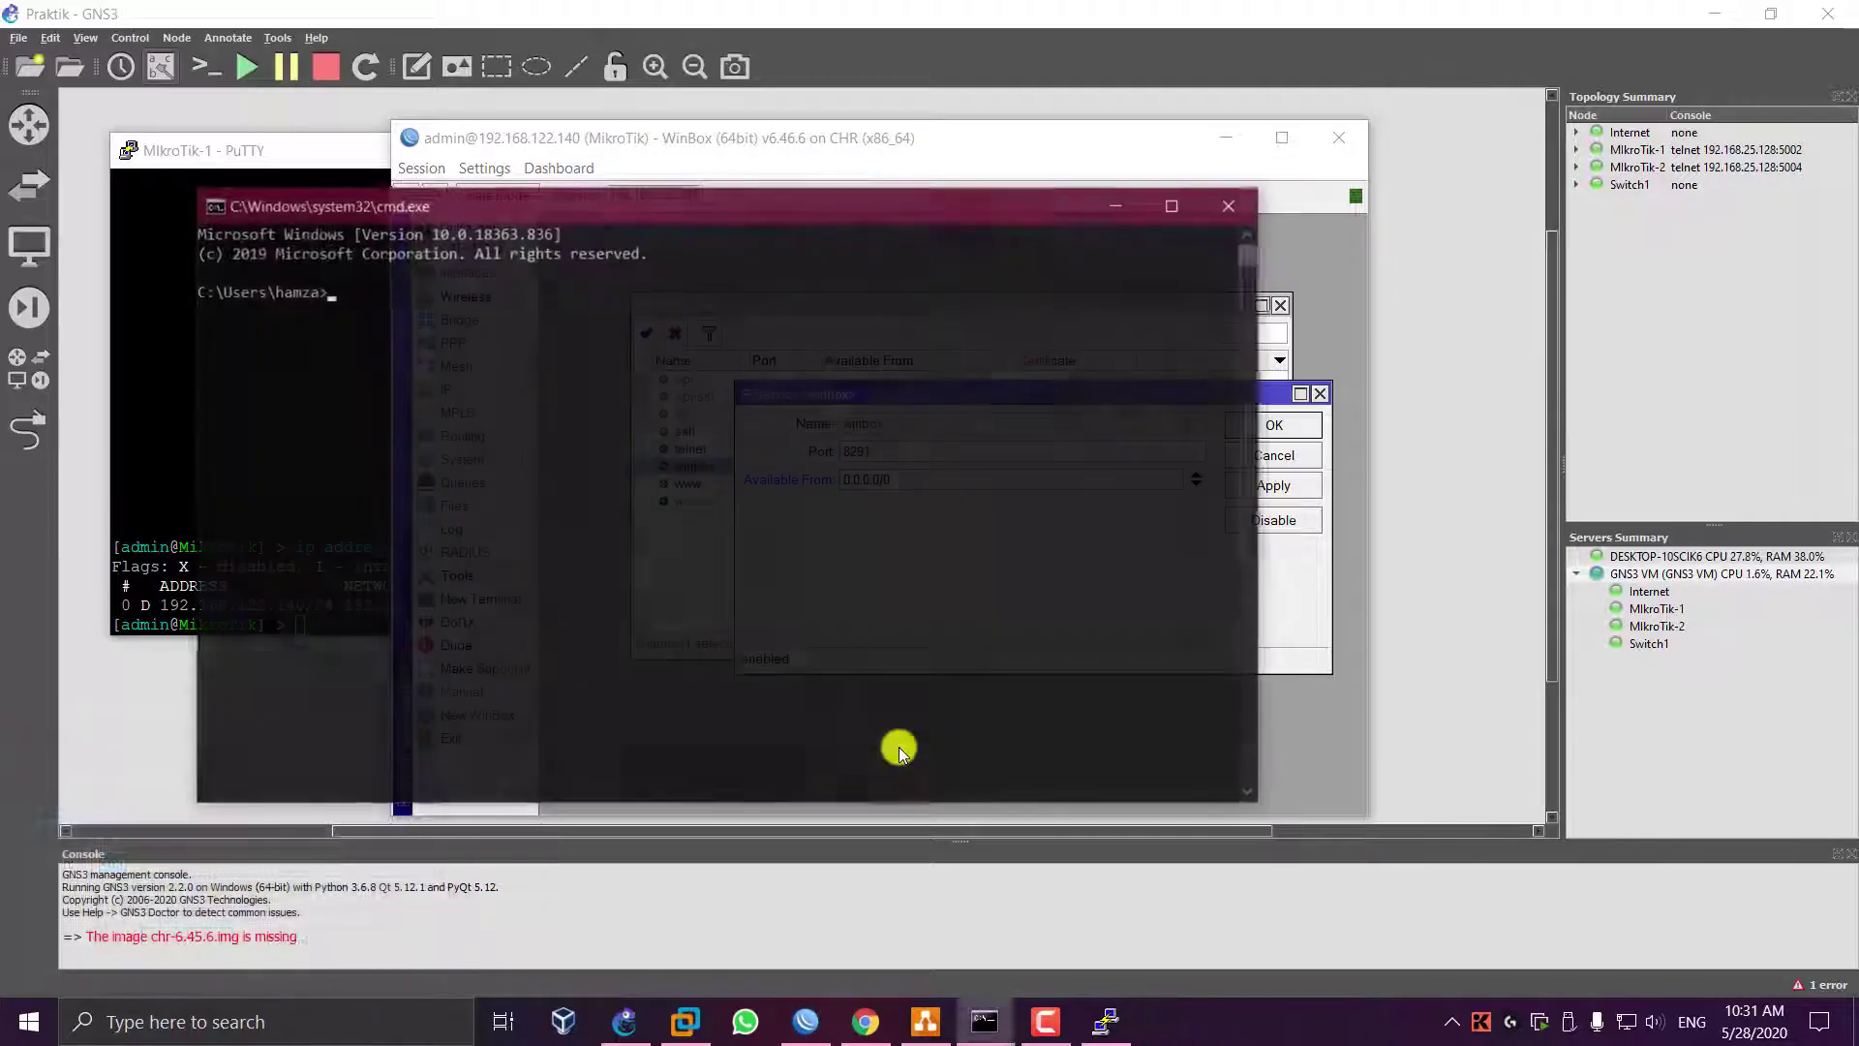
type("ipcop")
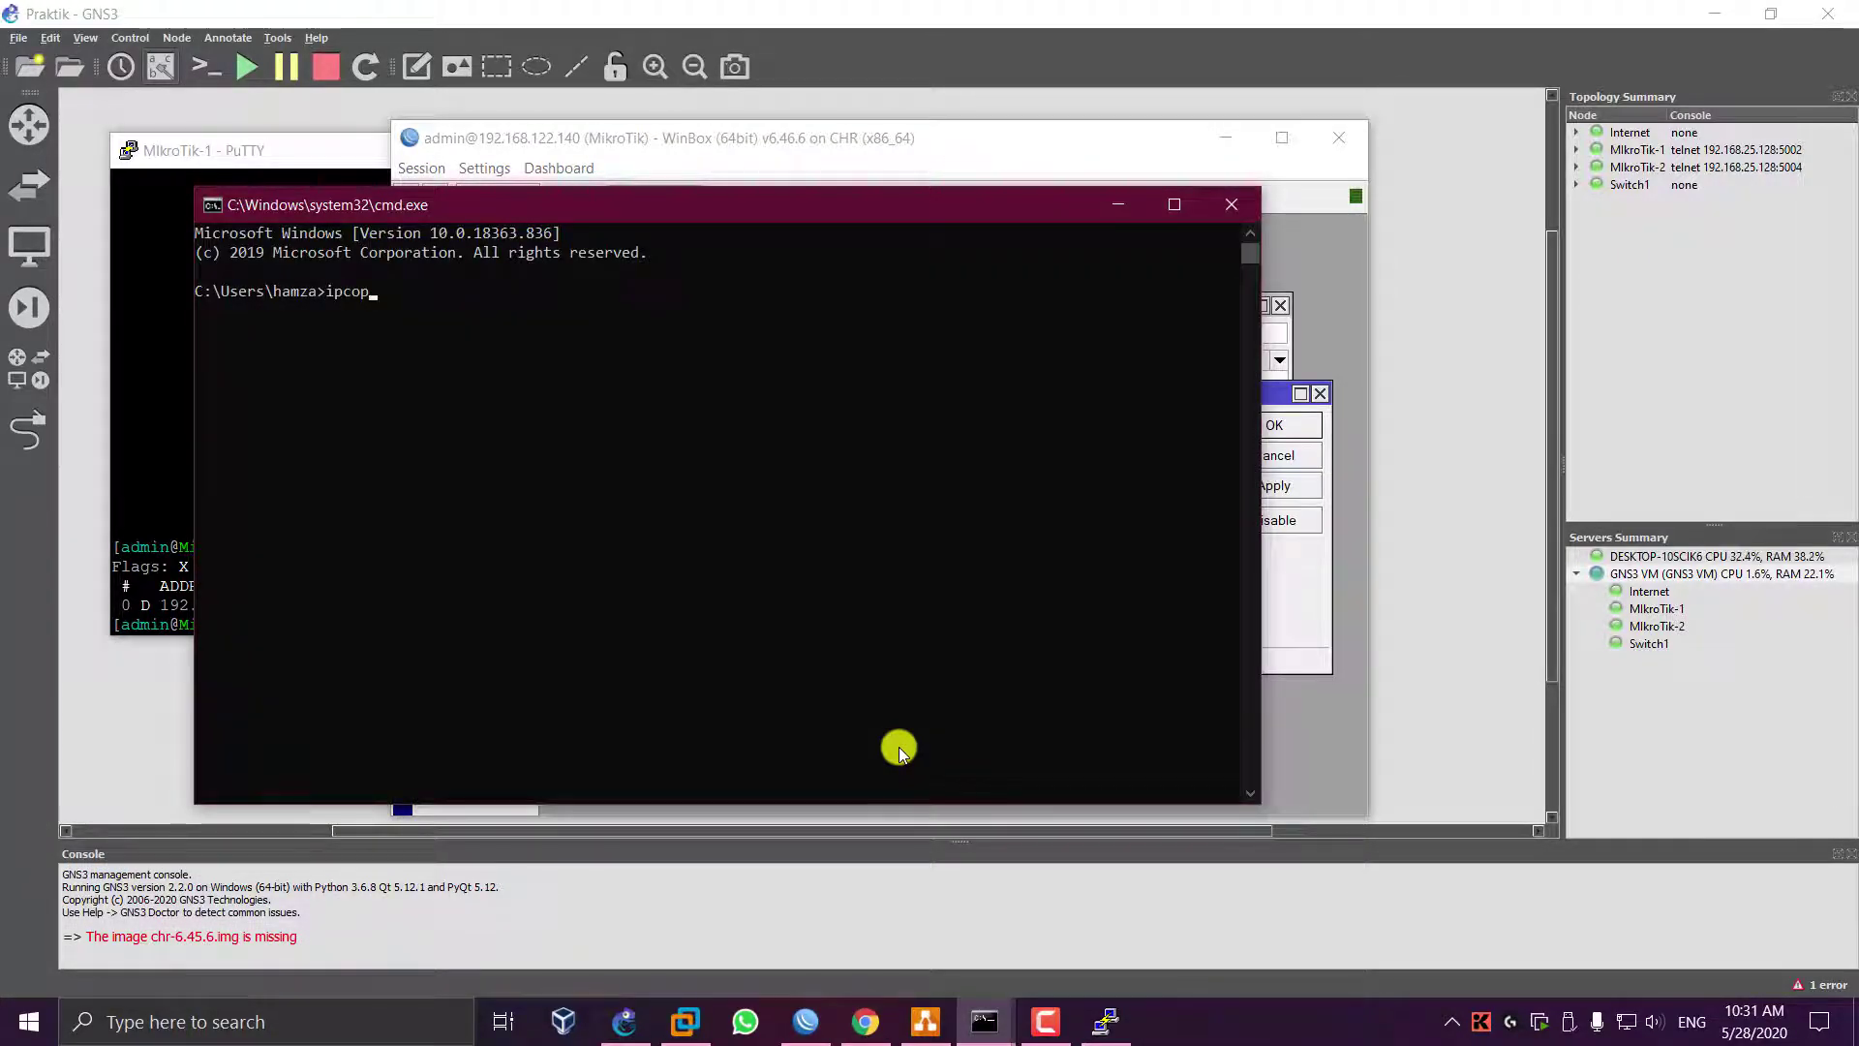
key("Return")
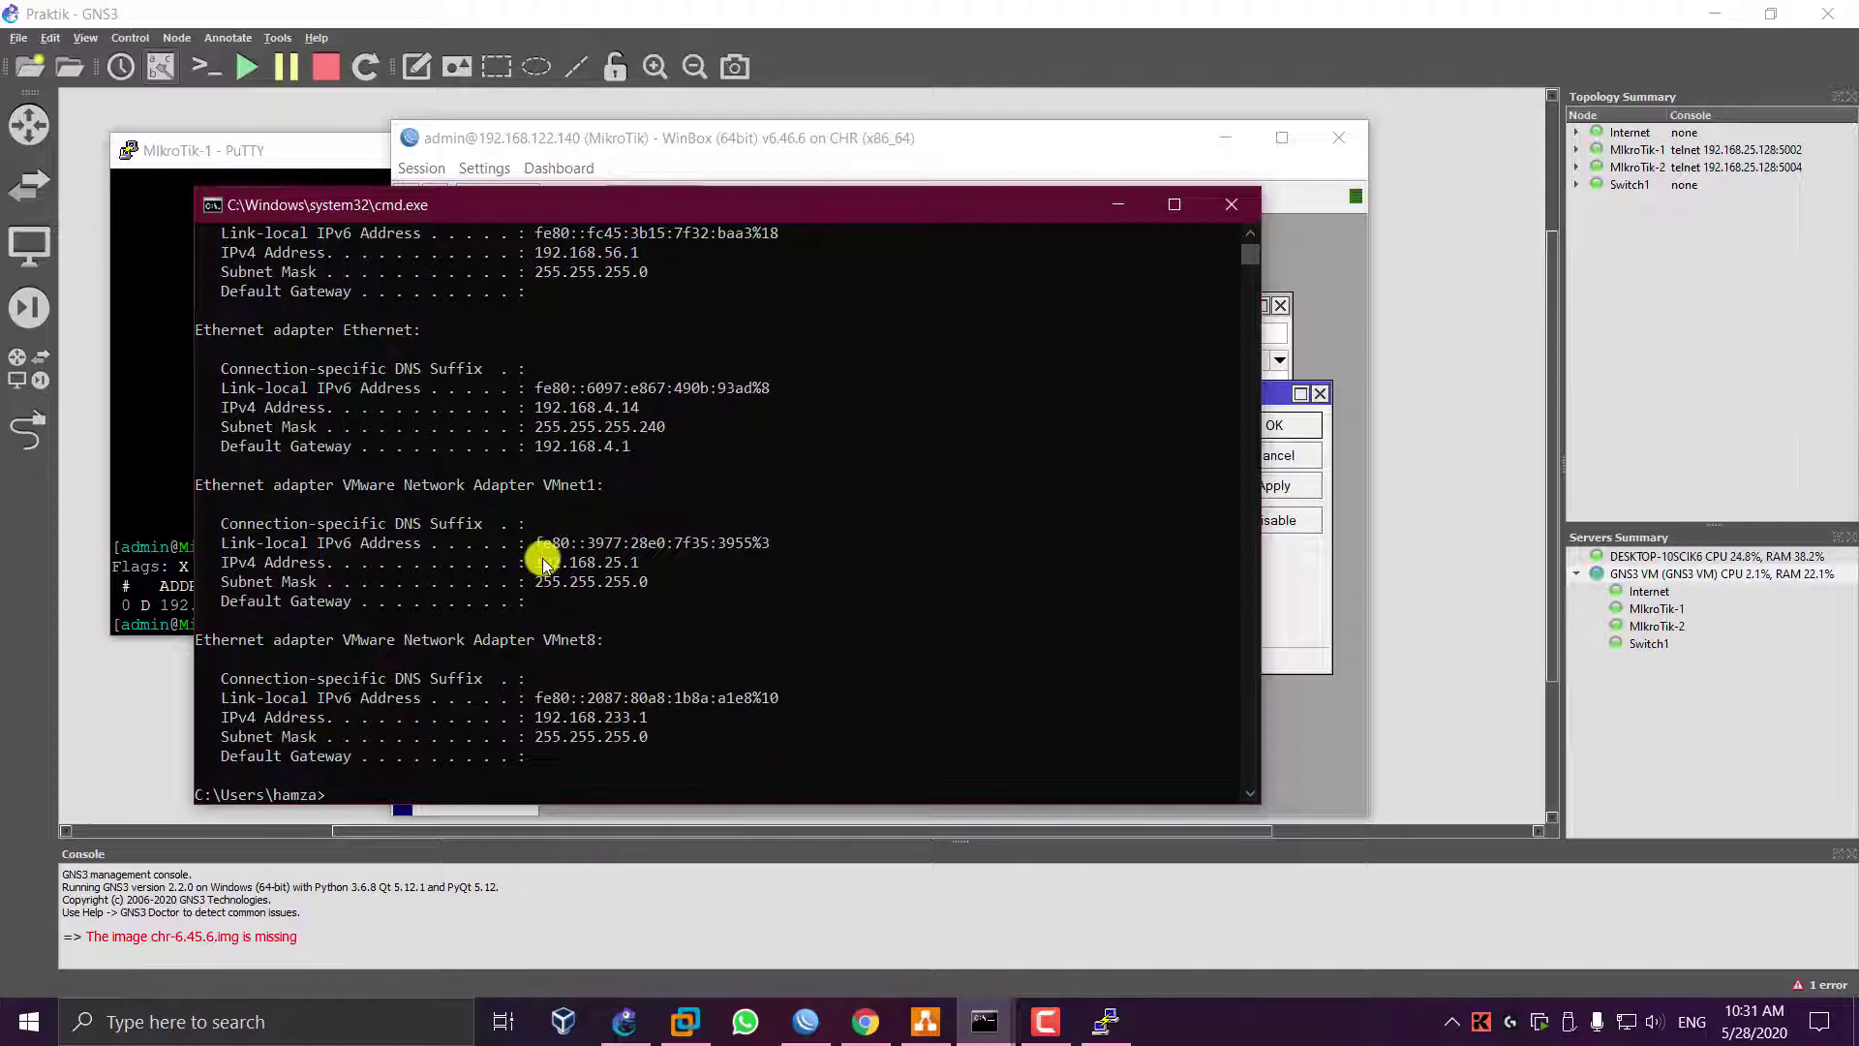
left_click(1125, 208)
Restrict the winbox service's Available From to 192.168.100.1 and apply it.
double_click(973, 481)
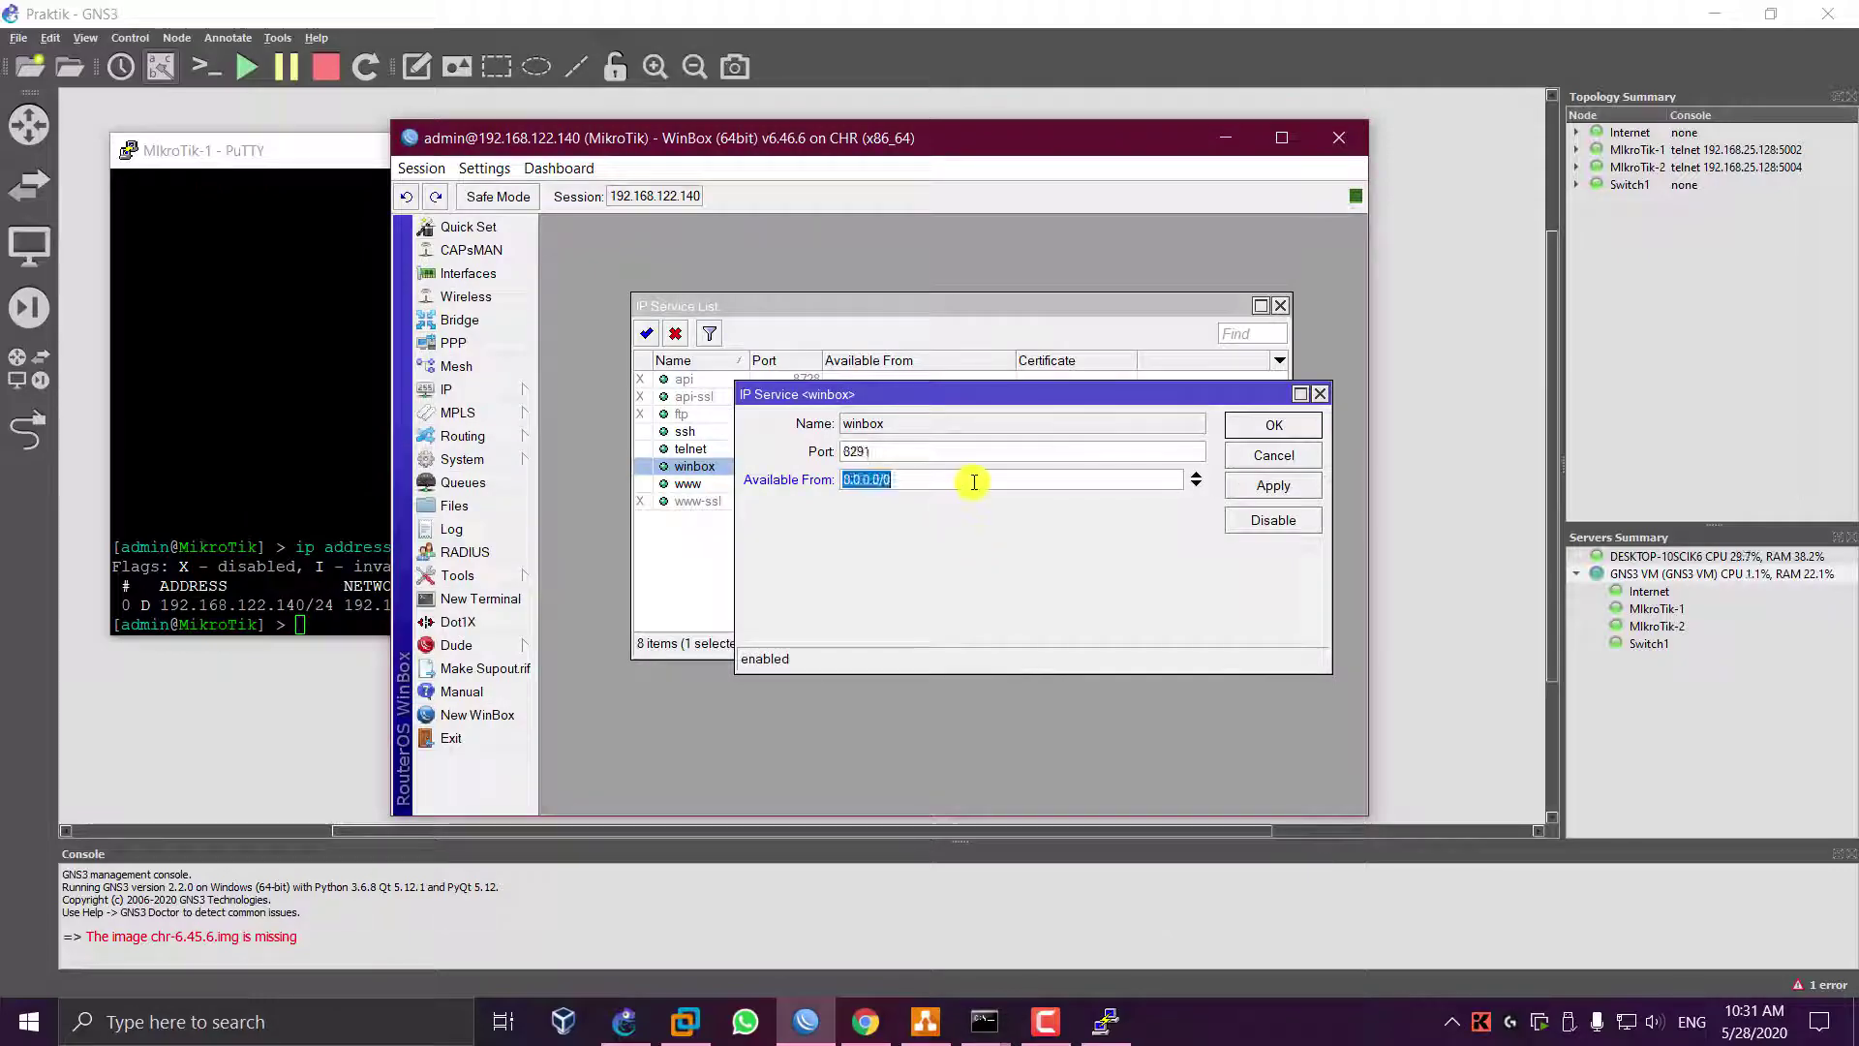
type("192.168.25.1")
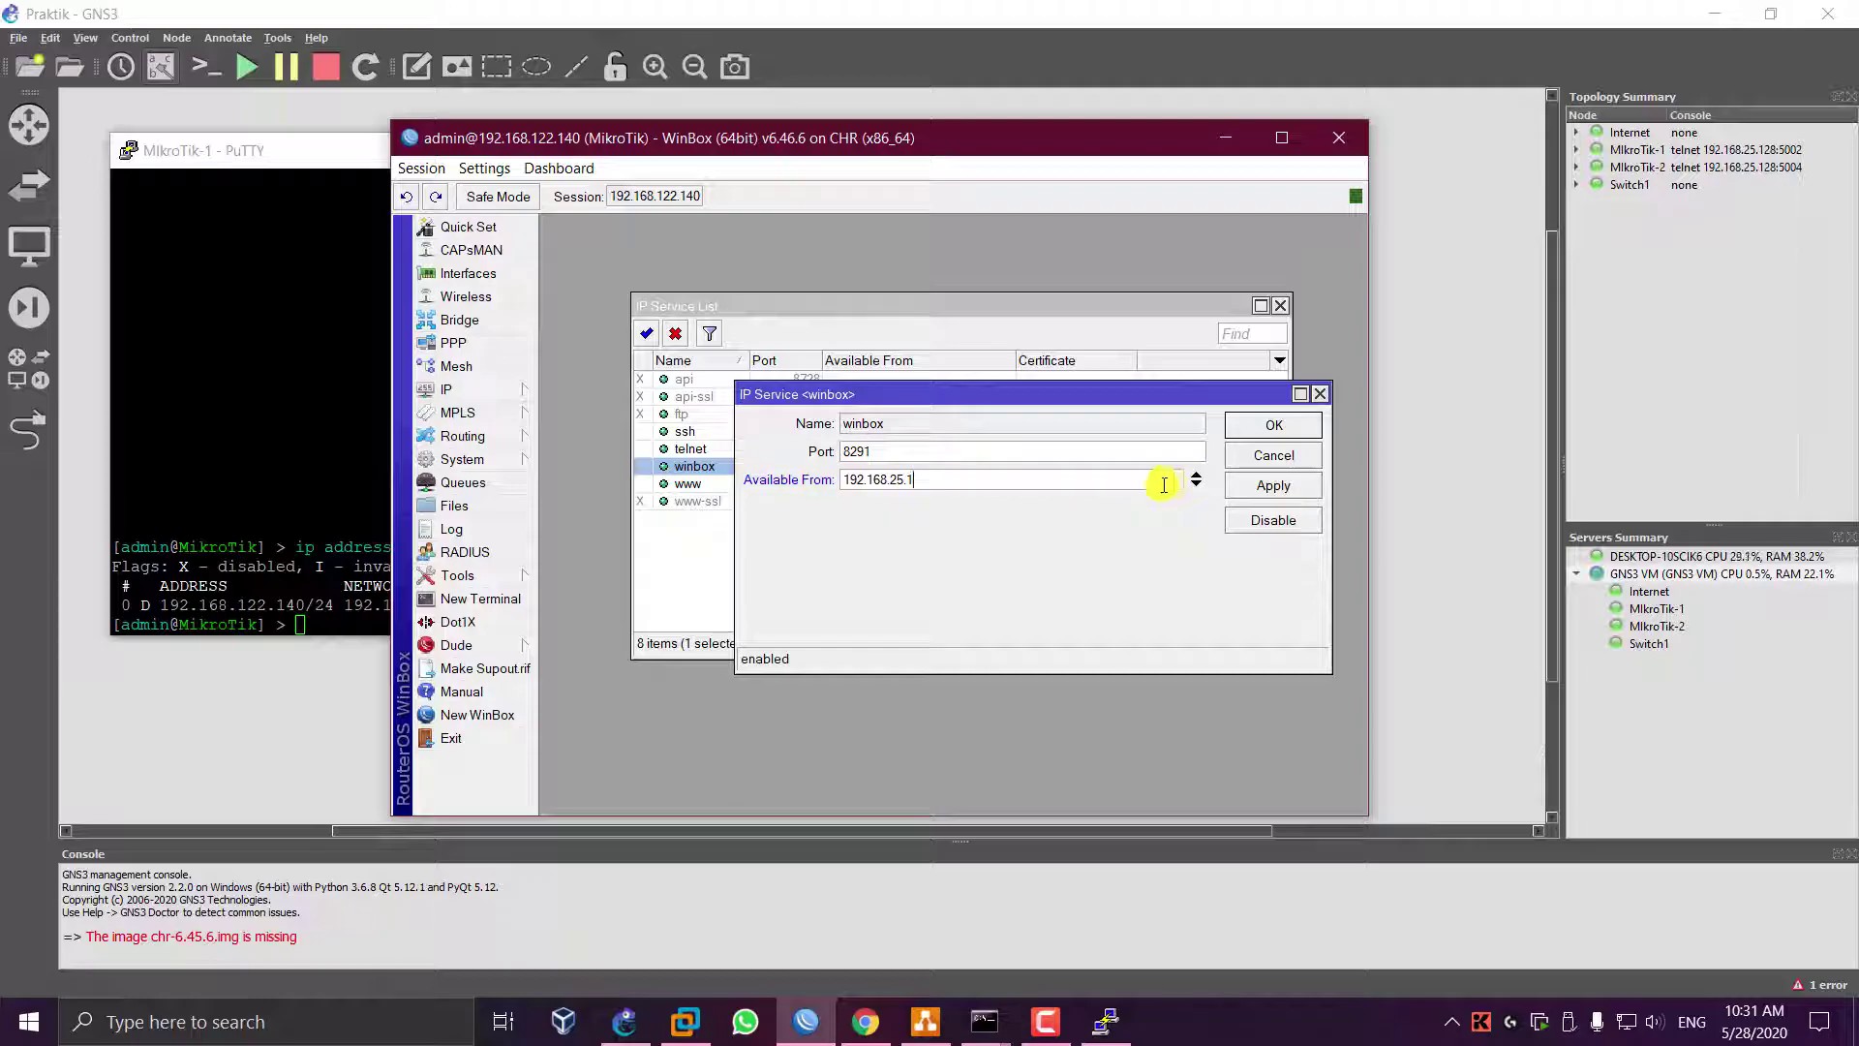
left_click(473, 716)
left_click(946, 480)
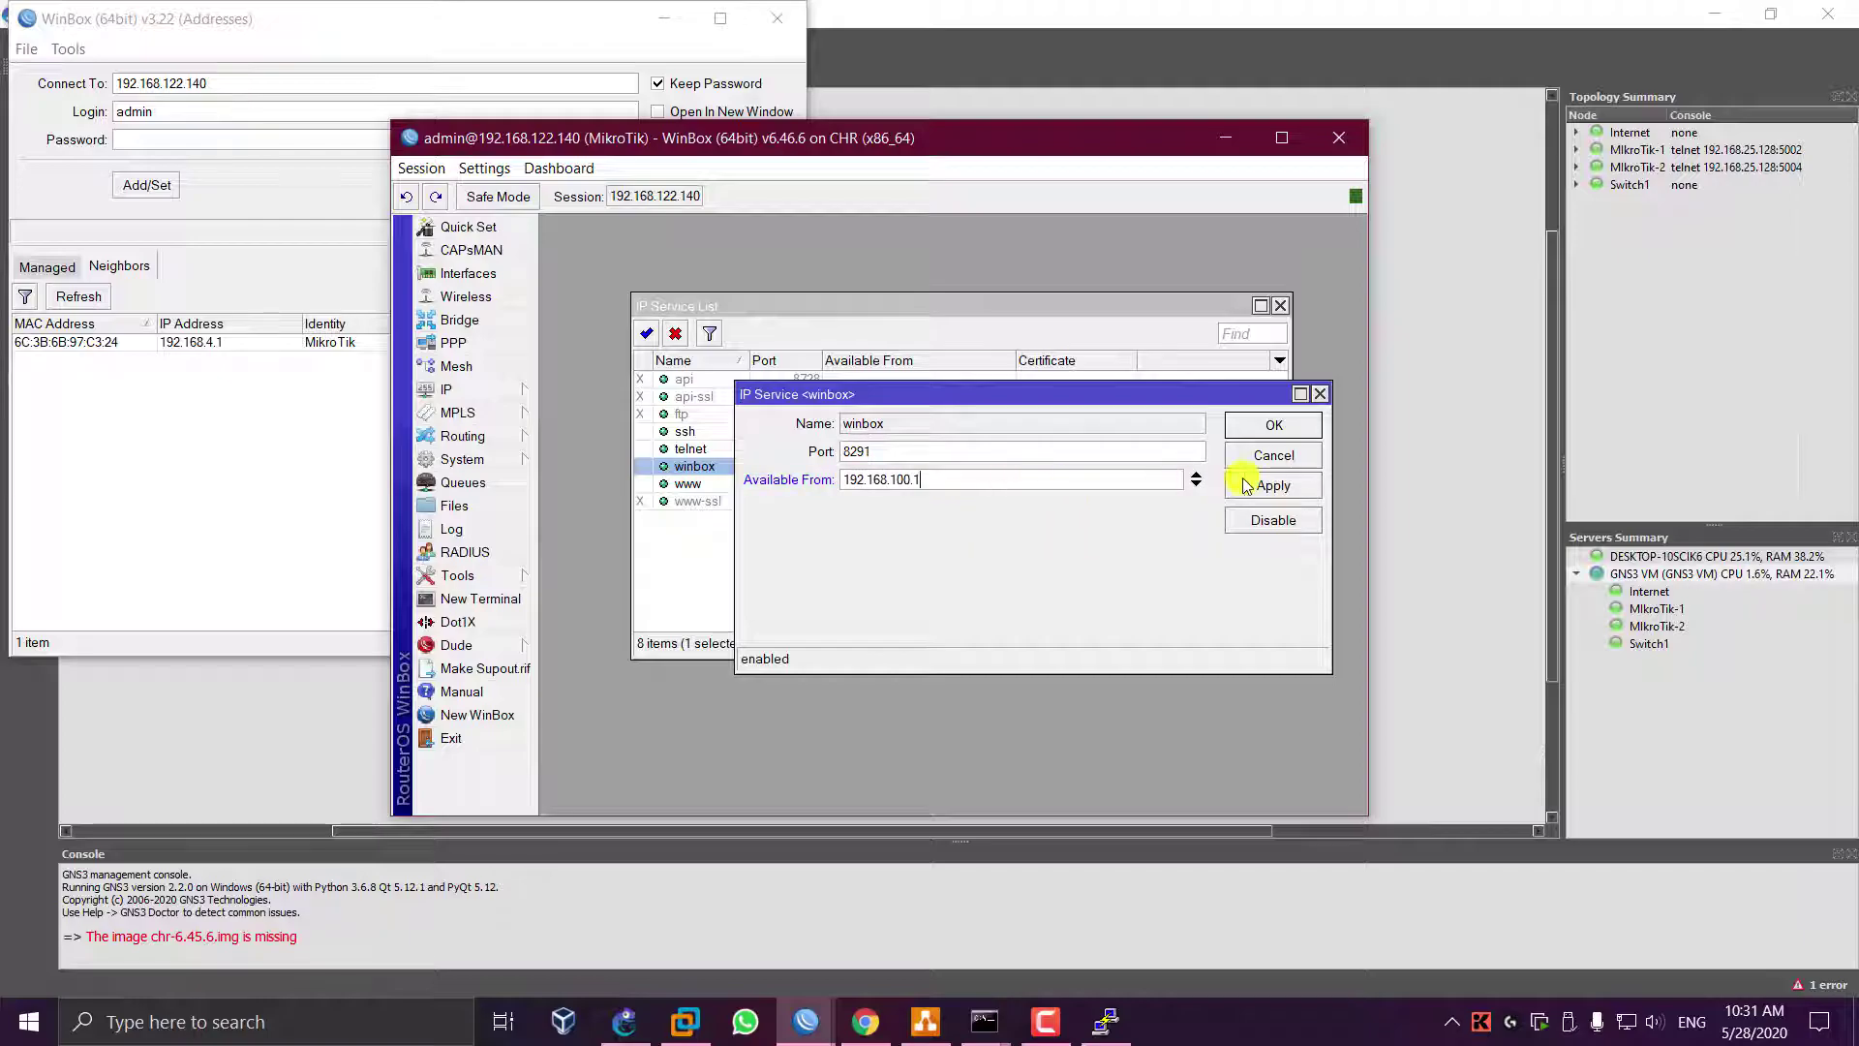
left_click(1274, 426)
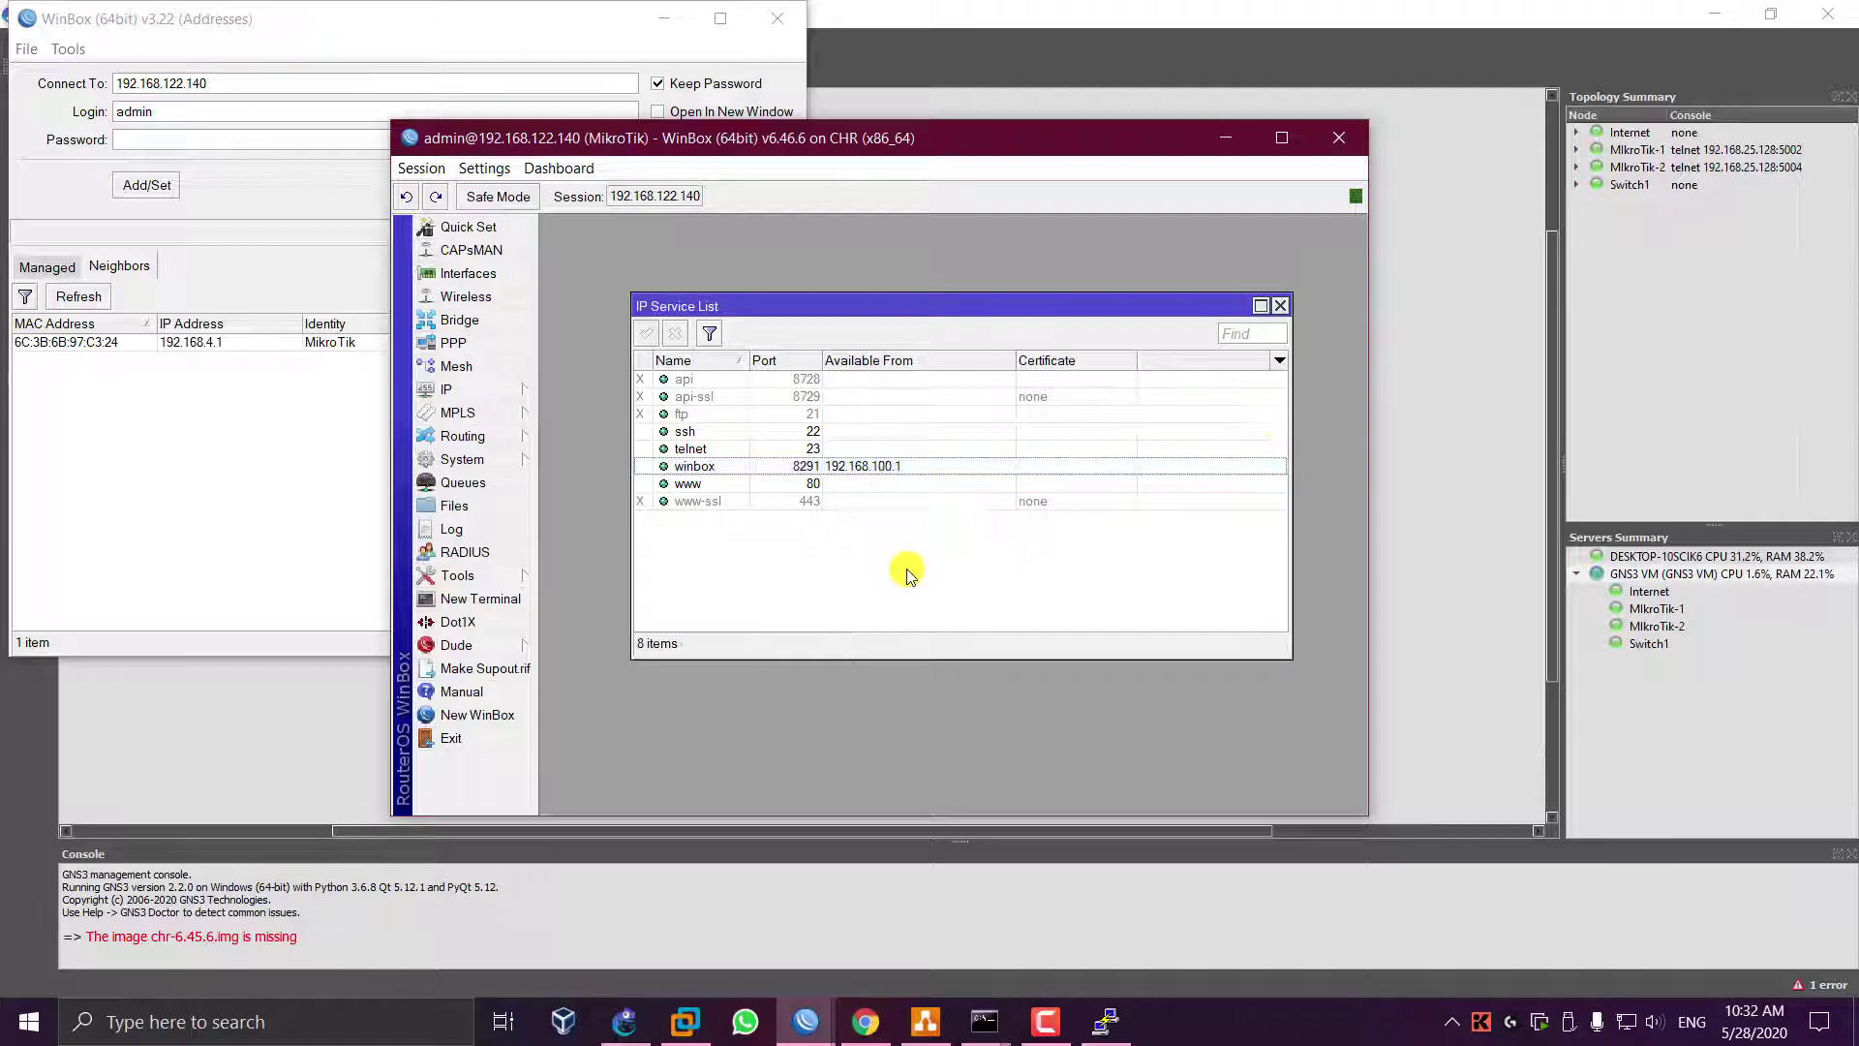
Attempt a fresh WinBox login to 192.168.122.140 from this PC.
left_click(274, 438)
left_click_drag(317, 19, 1293, 160)
double_click(759, 466)
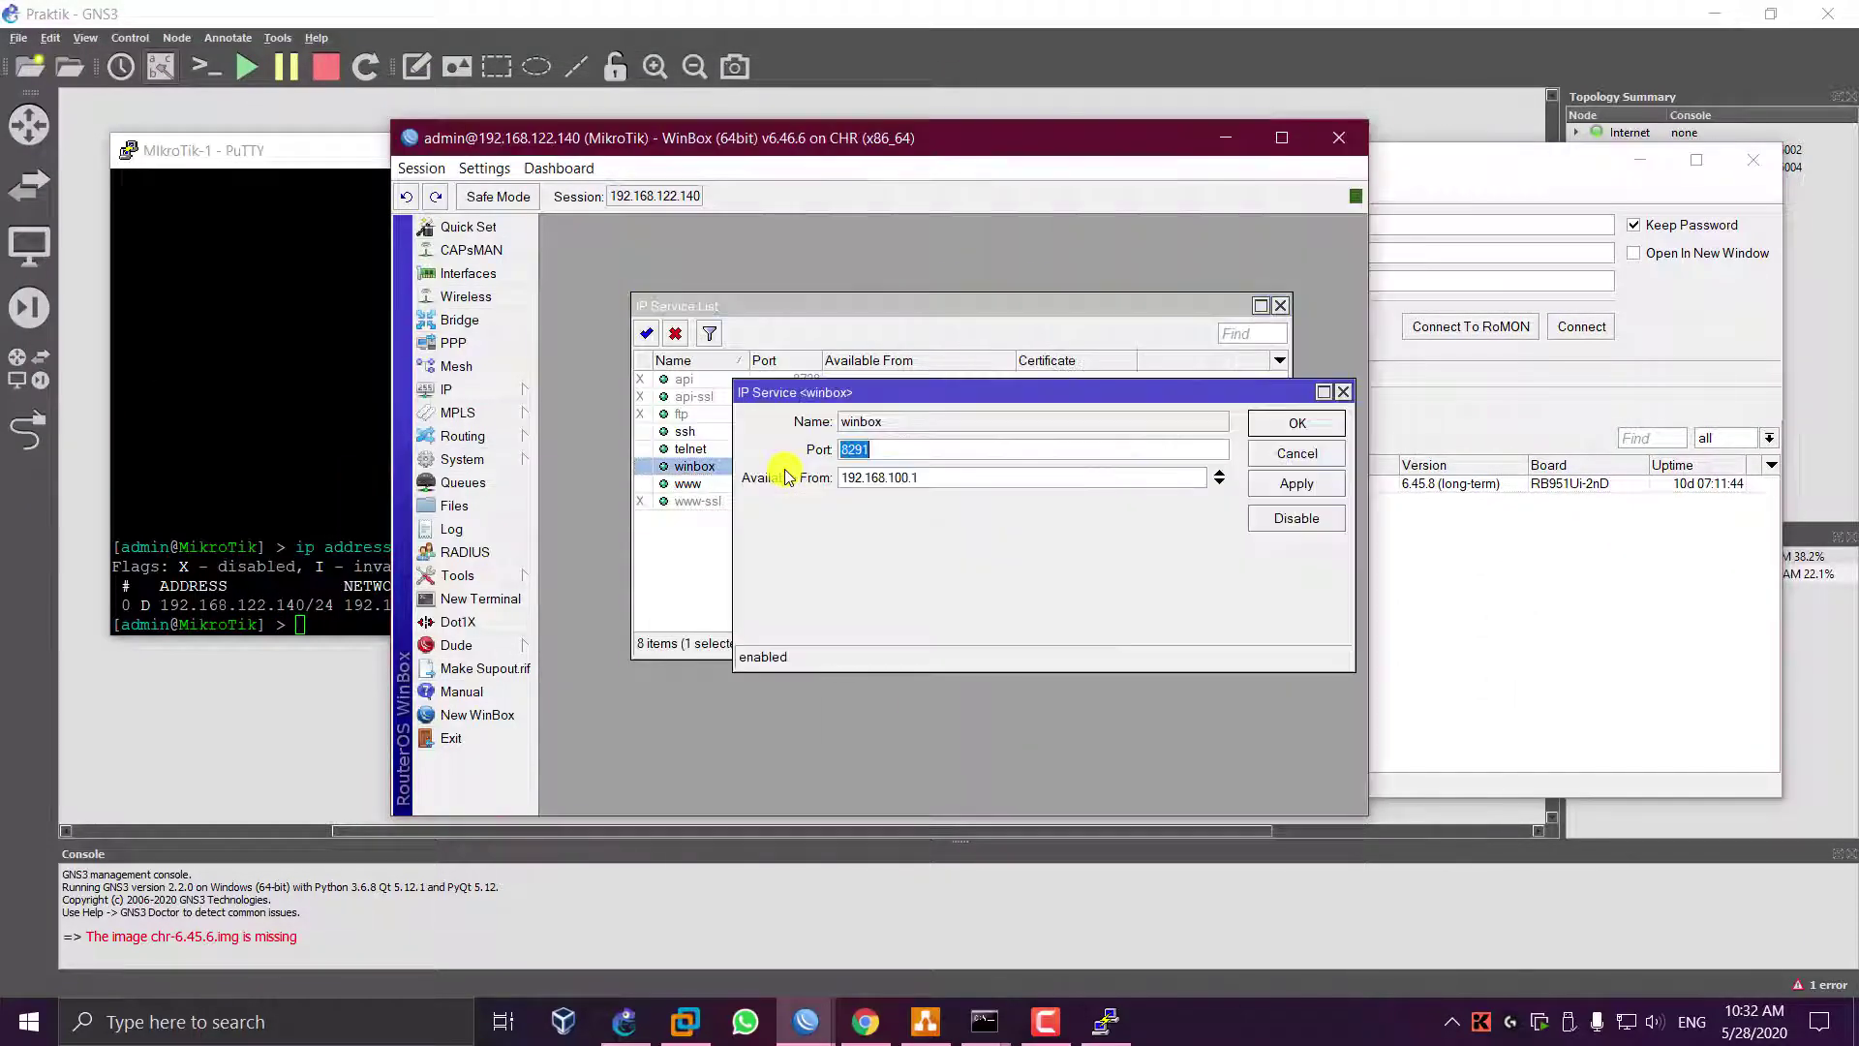
left_click(1309, 455)
left_click(1423, 415)
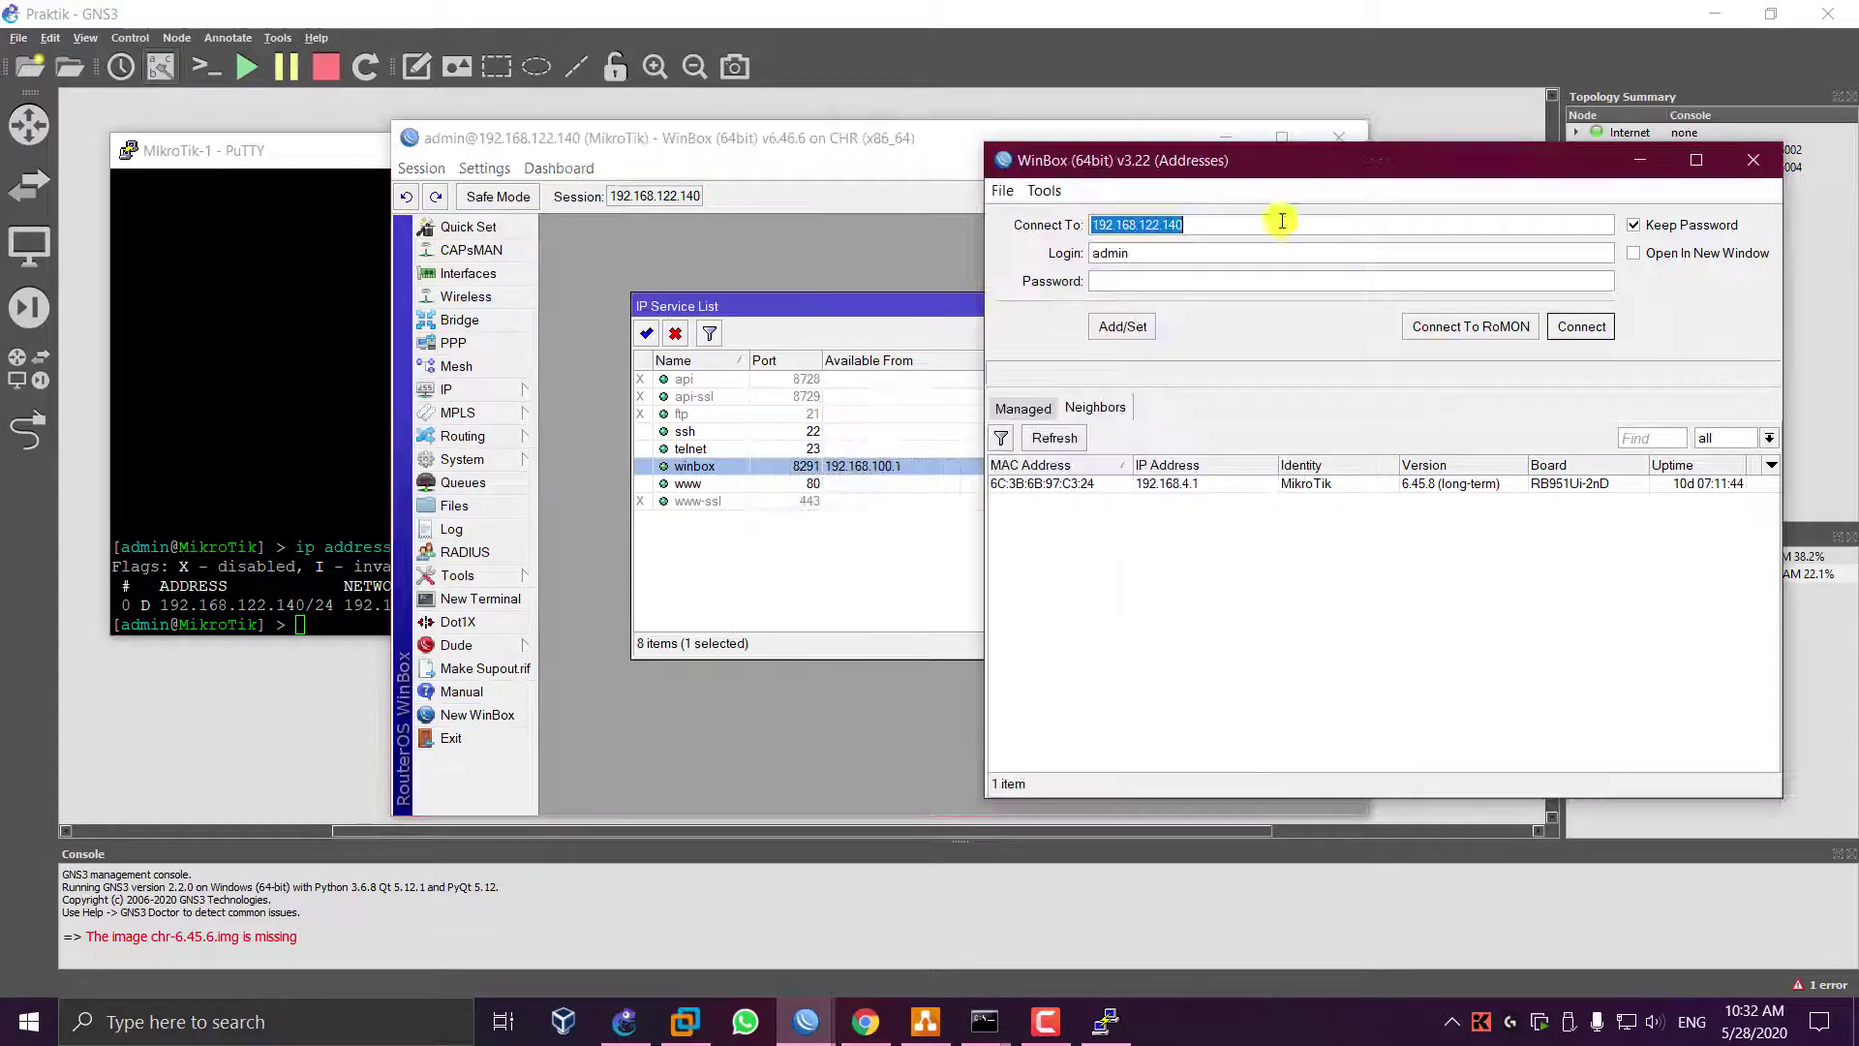
left_click_drag(1265, 166, 1112, 167)
left_click(1039, 259)
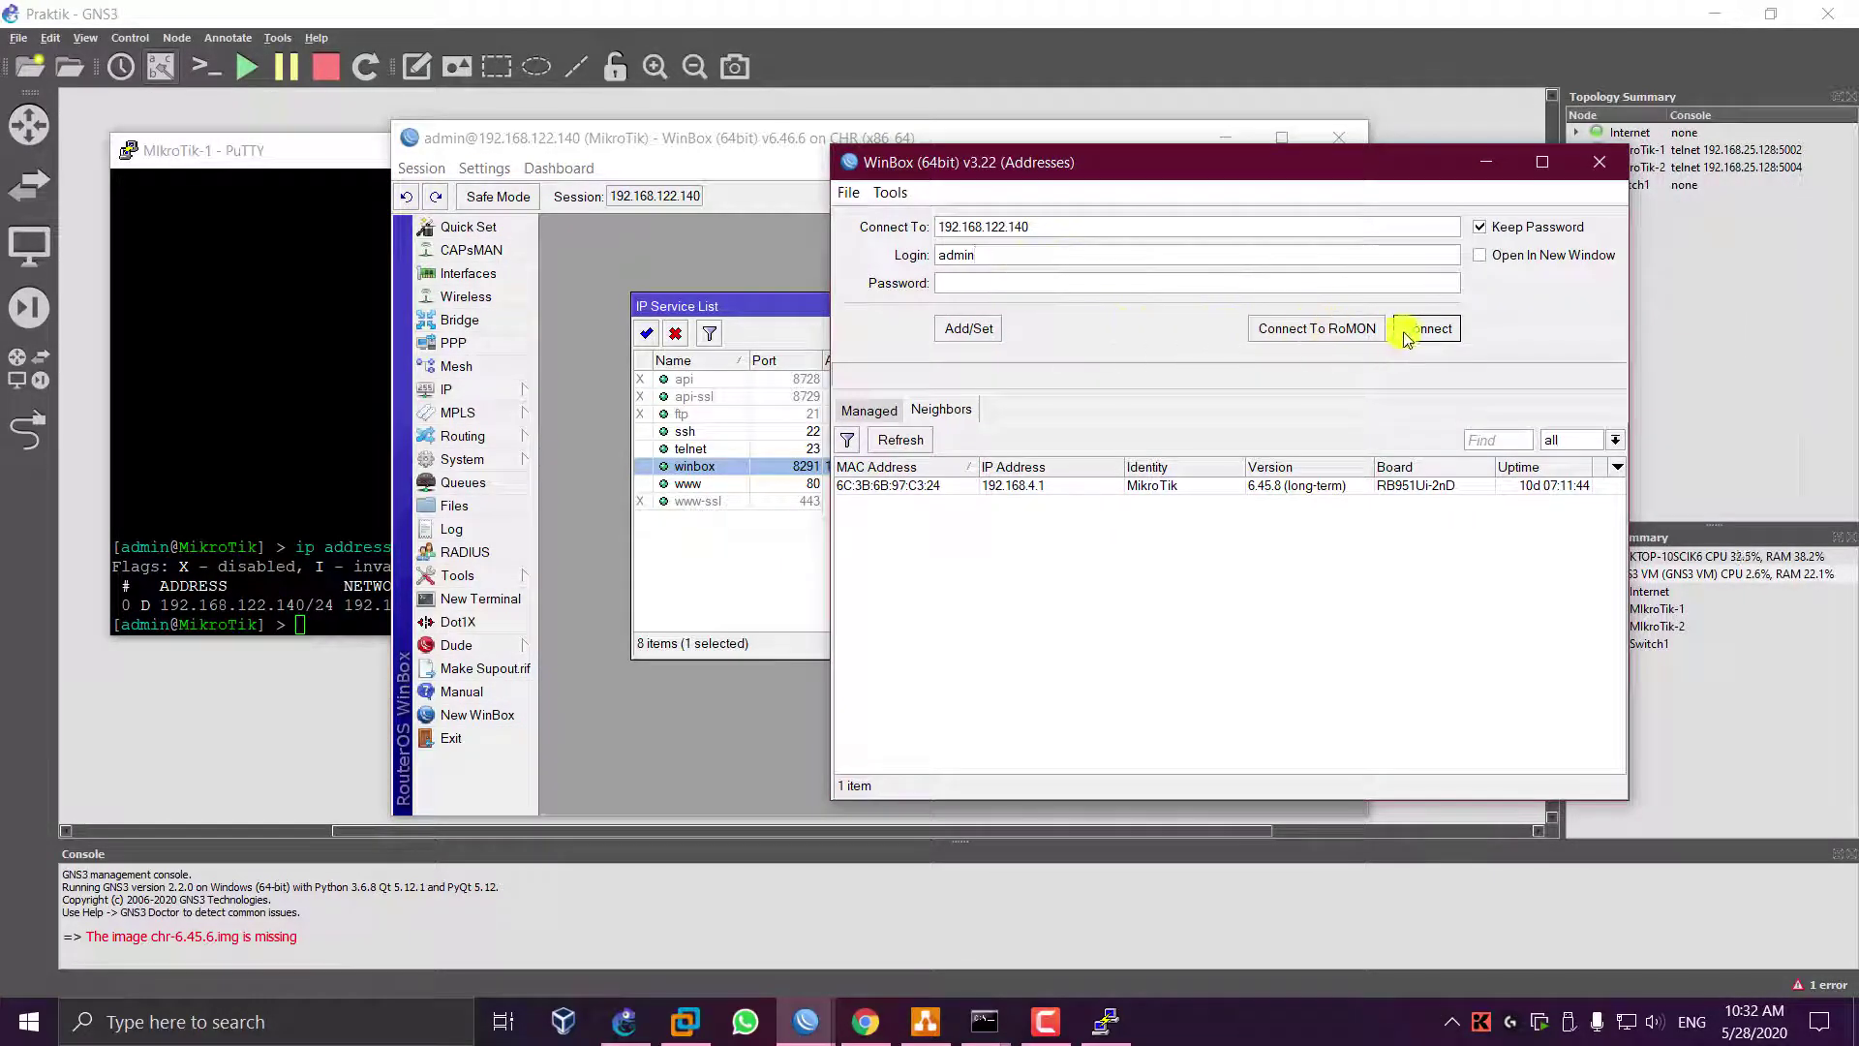
left_click(1404, 329)
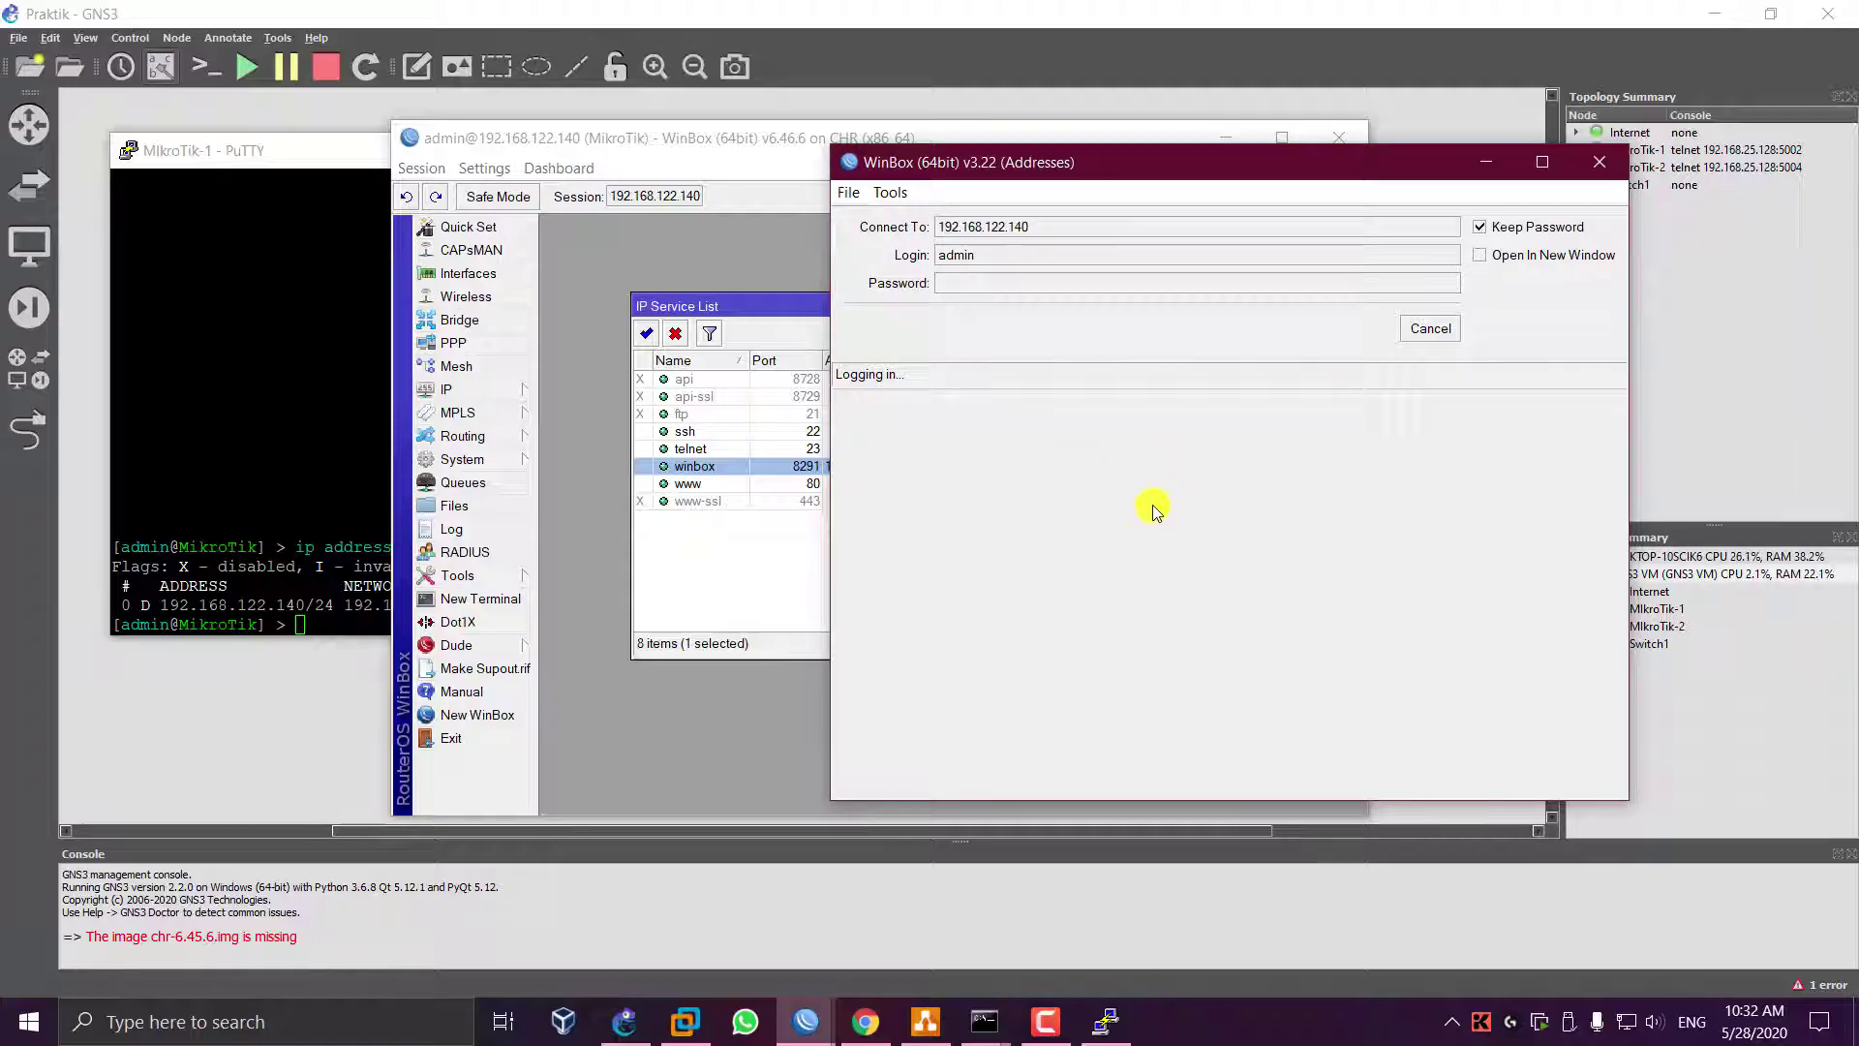
Reopen the winbox service settings and cancel the stalled login attempt.
left_click(780, 538)
double_click(781, 466)
left_click(948, 484)
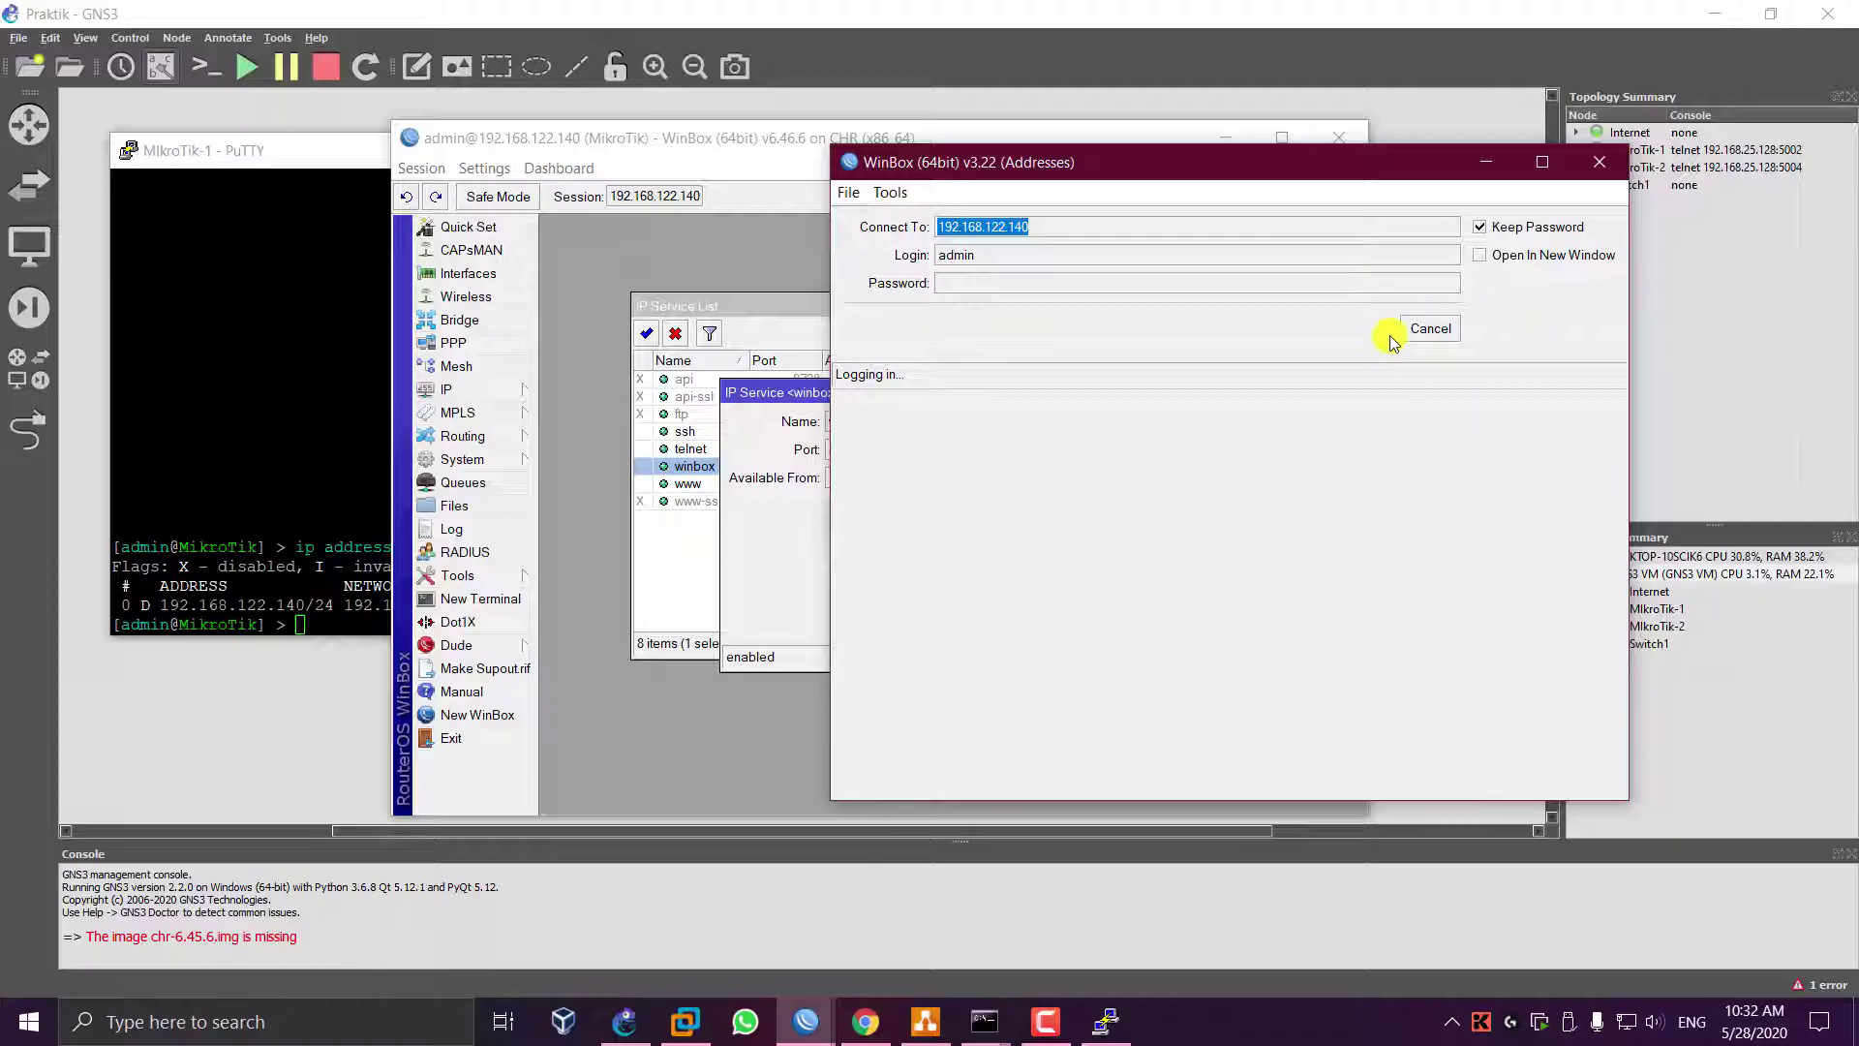
left_click(1431, 331)
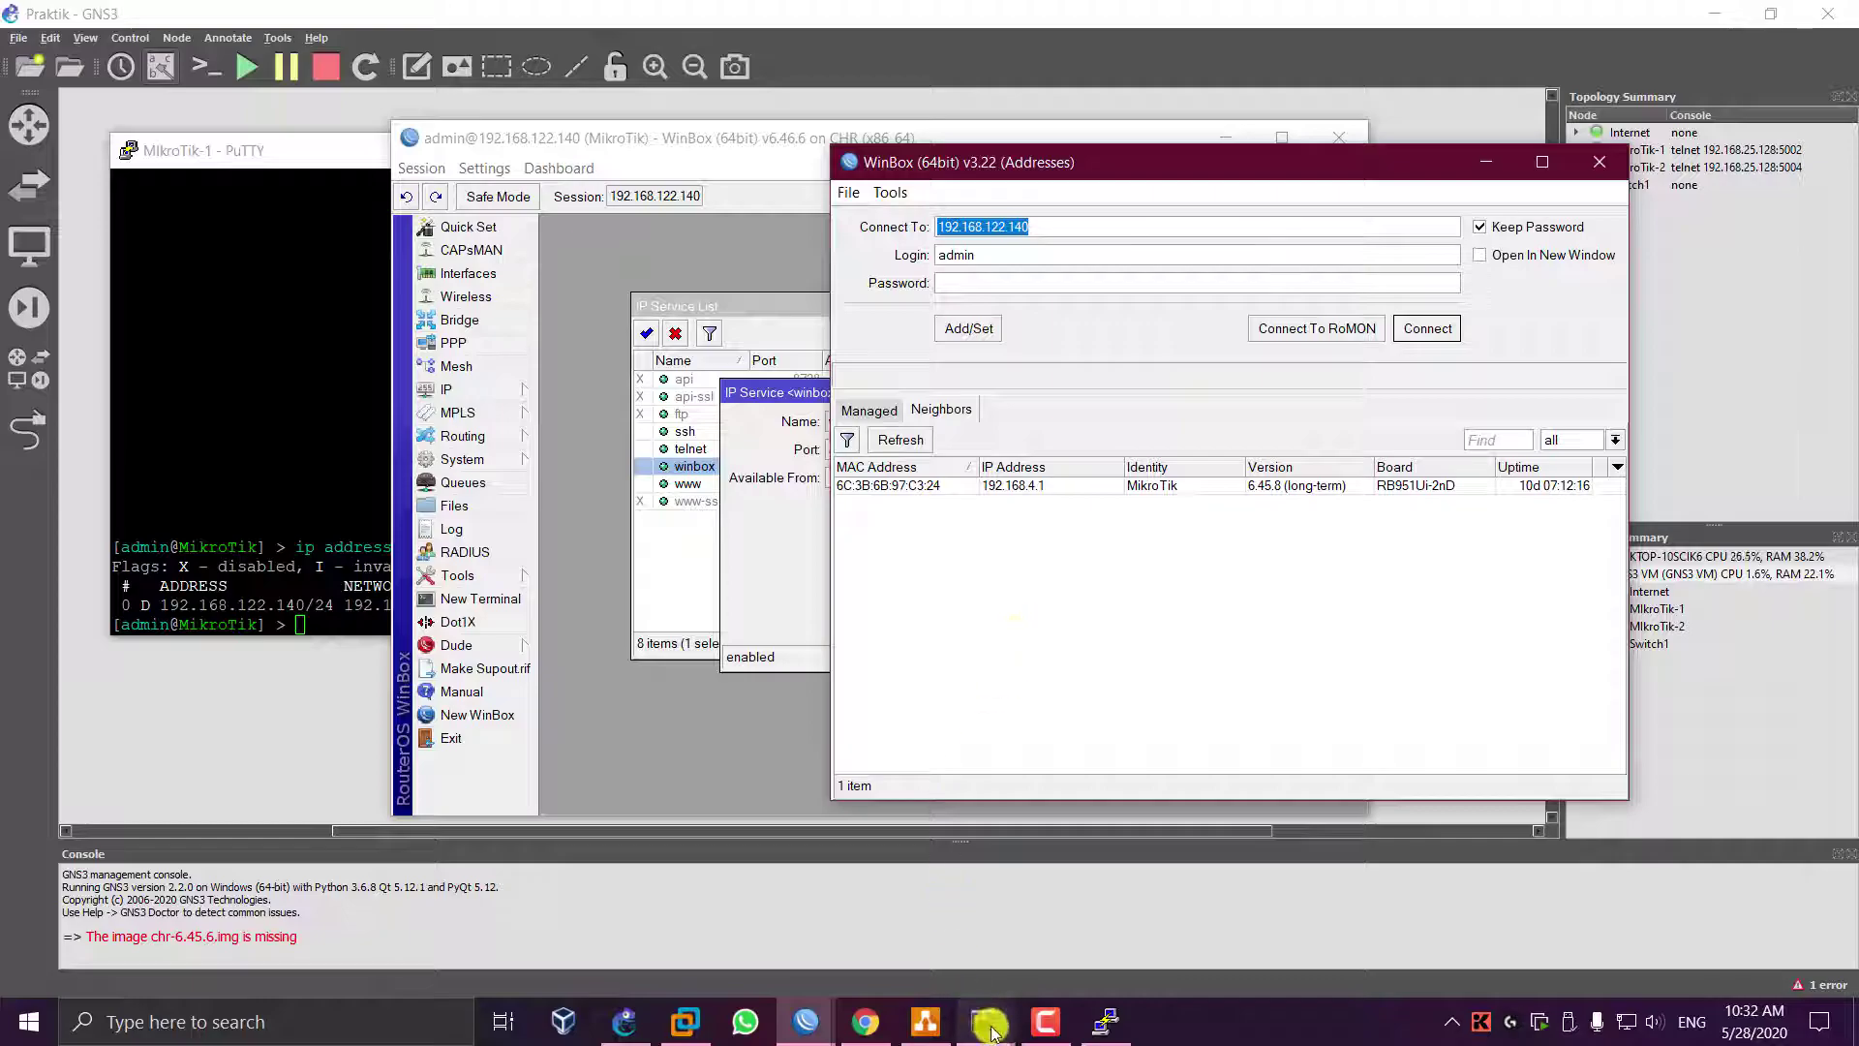
Select 192.168.25.1 in the ipconfig output and return to the Available From field.
mouse_move(984, 1021)
left_click(1028, 799)
left_click_drag(666, 564, 533, 572)
left_click_drag(498, 216, 1230, 235)
left_click(823, 512)
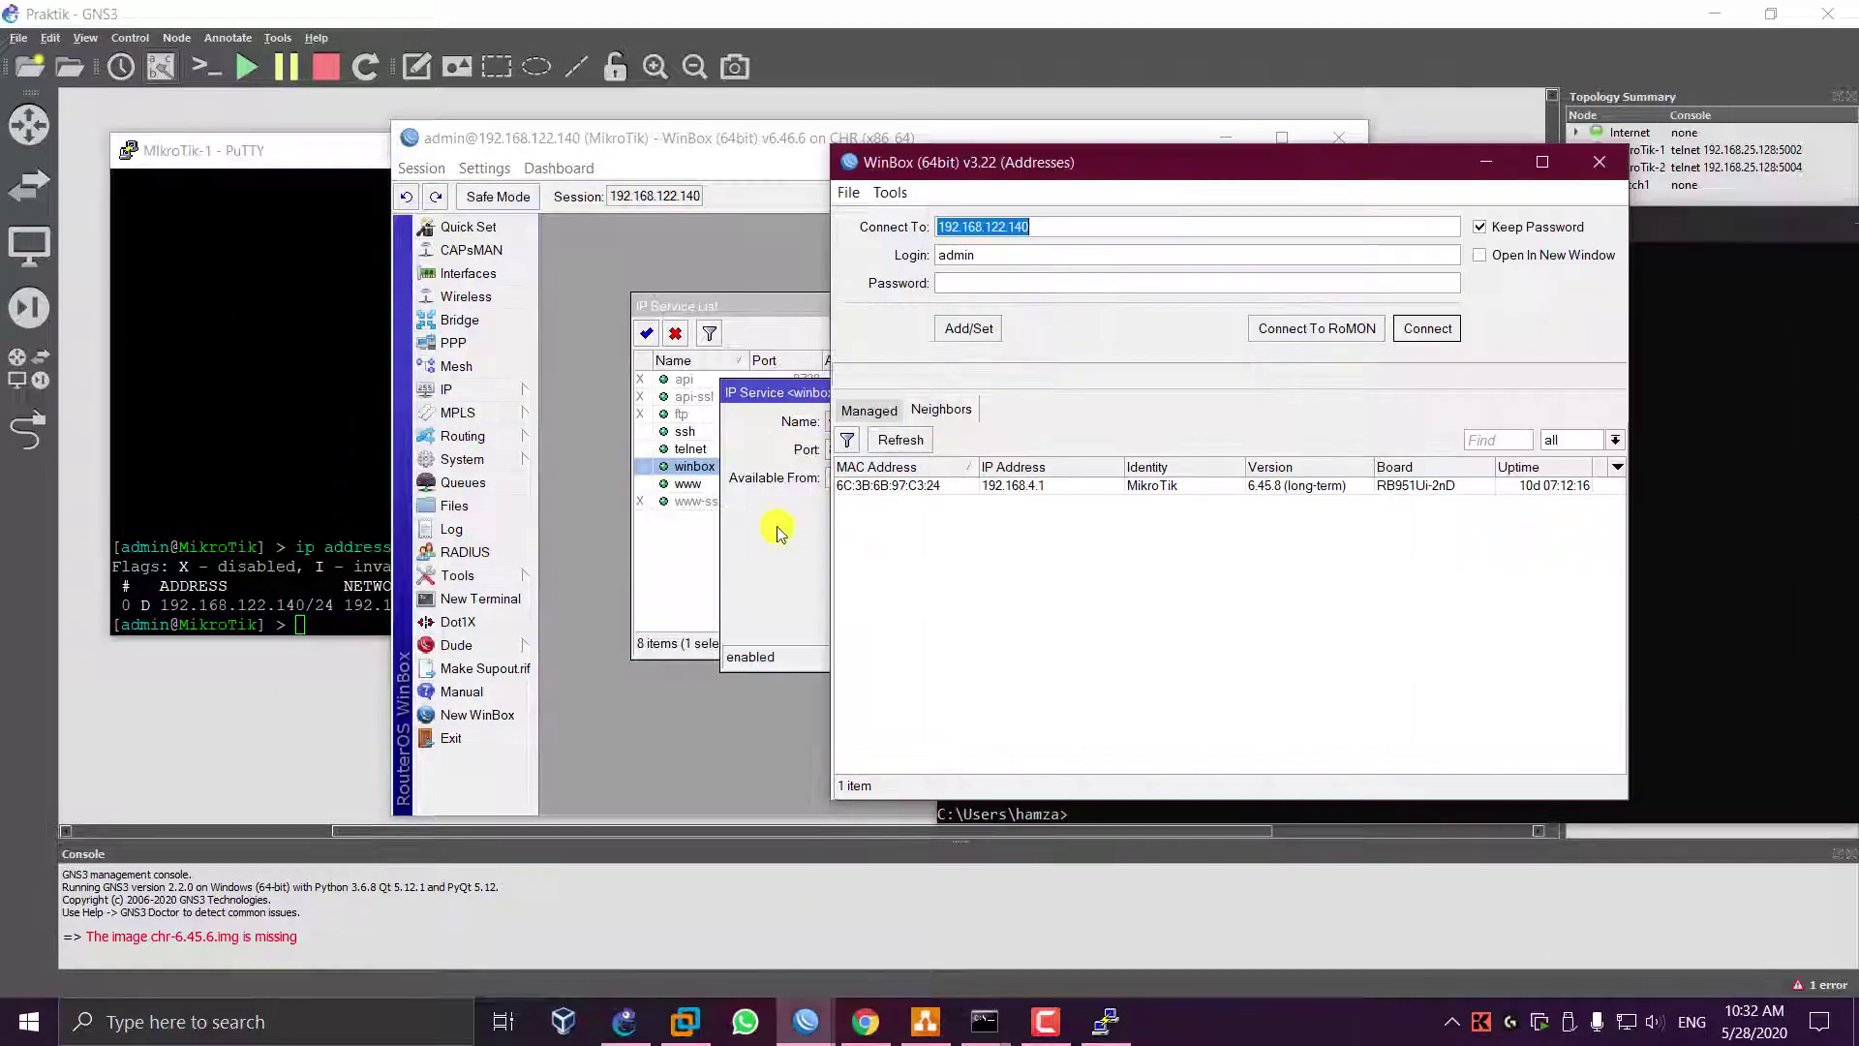
left_click(788, 533)
left_click(928, 484)
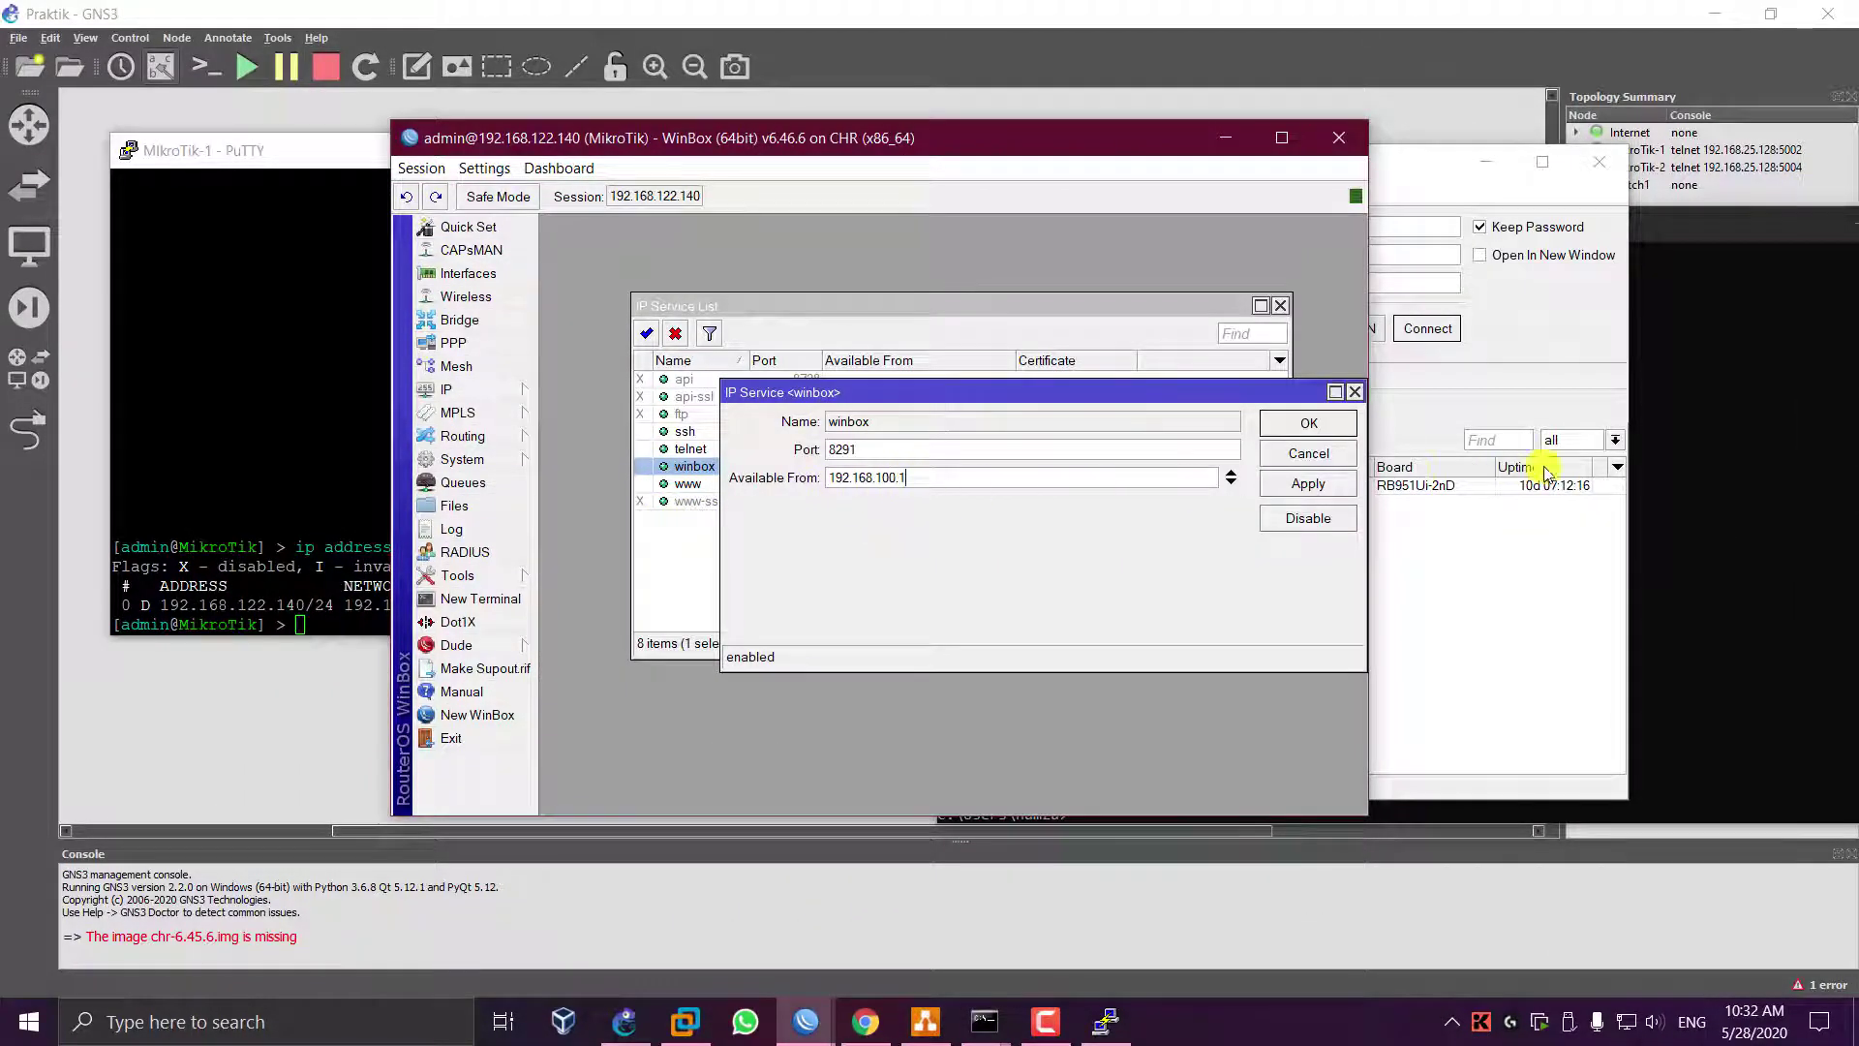
Add 192.168.25.1 as a second winbox Available From address alongside 192.168.100.1 and apply.
left_click(1405, 552)
left_click(770, 514)
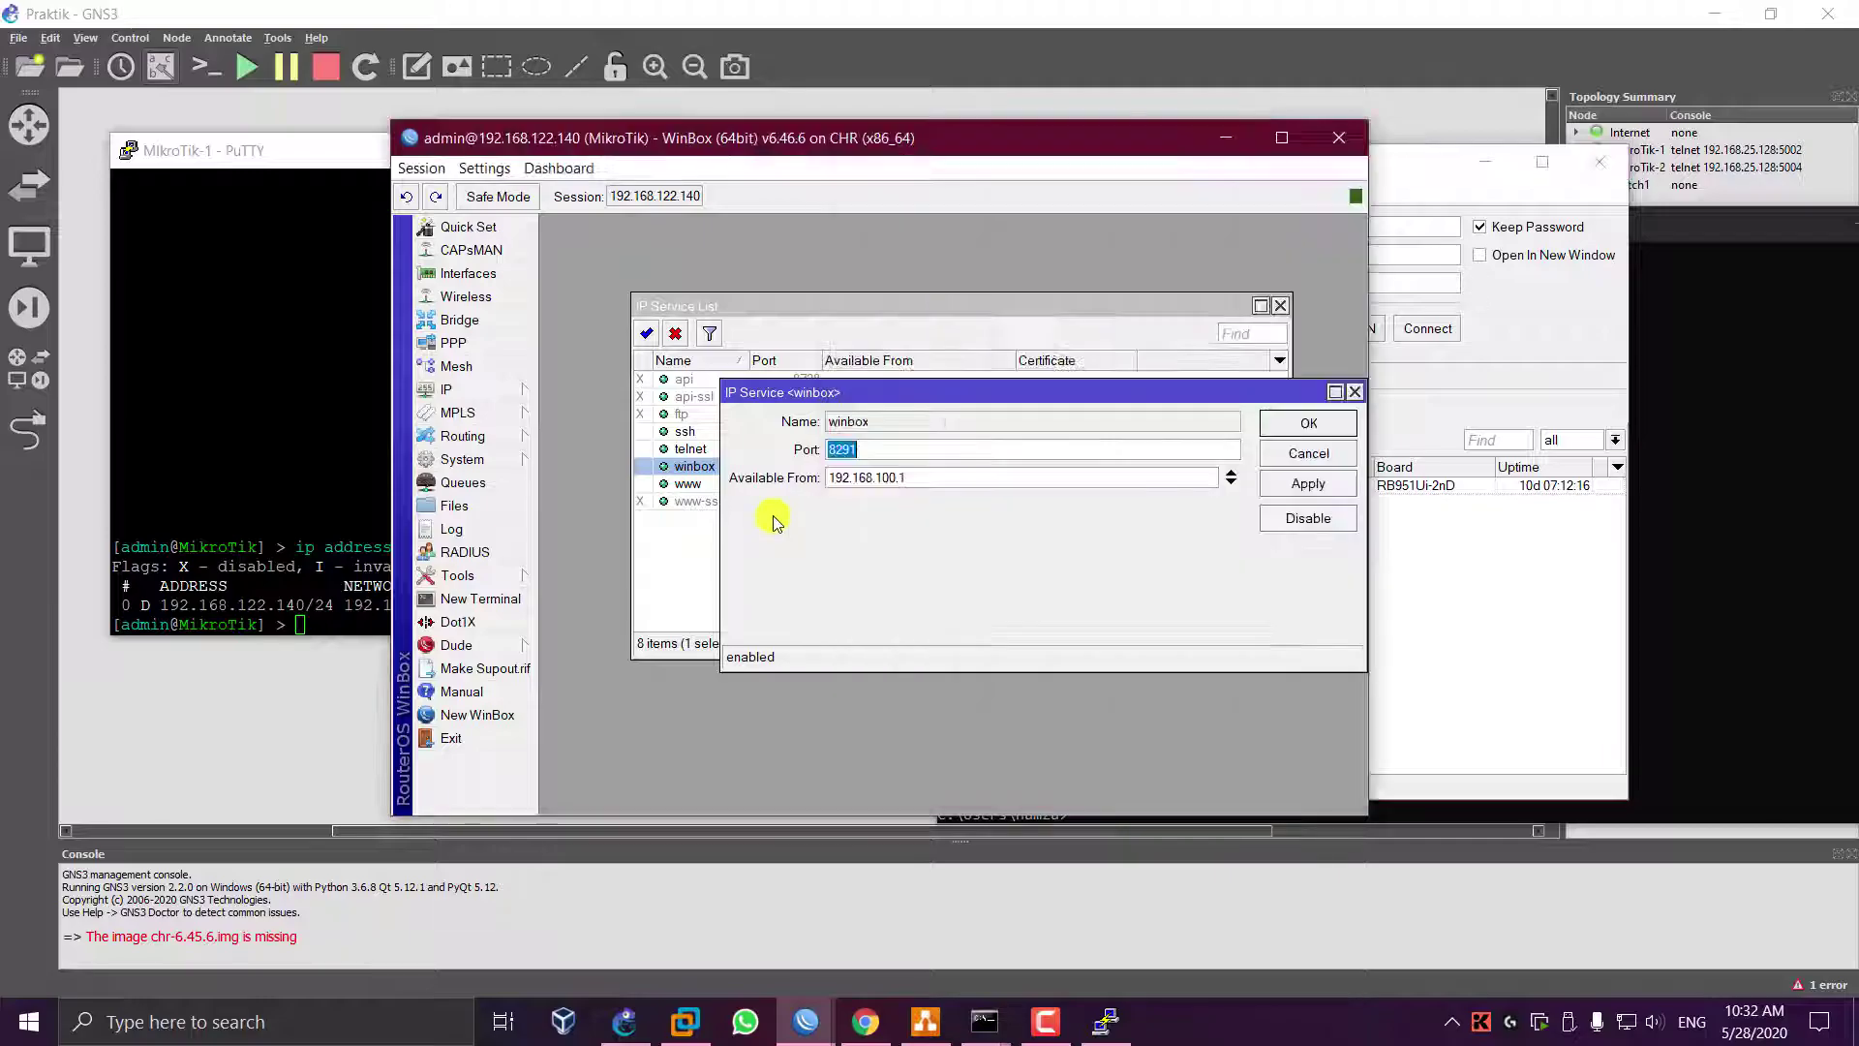
left_click(1516, 350)
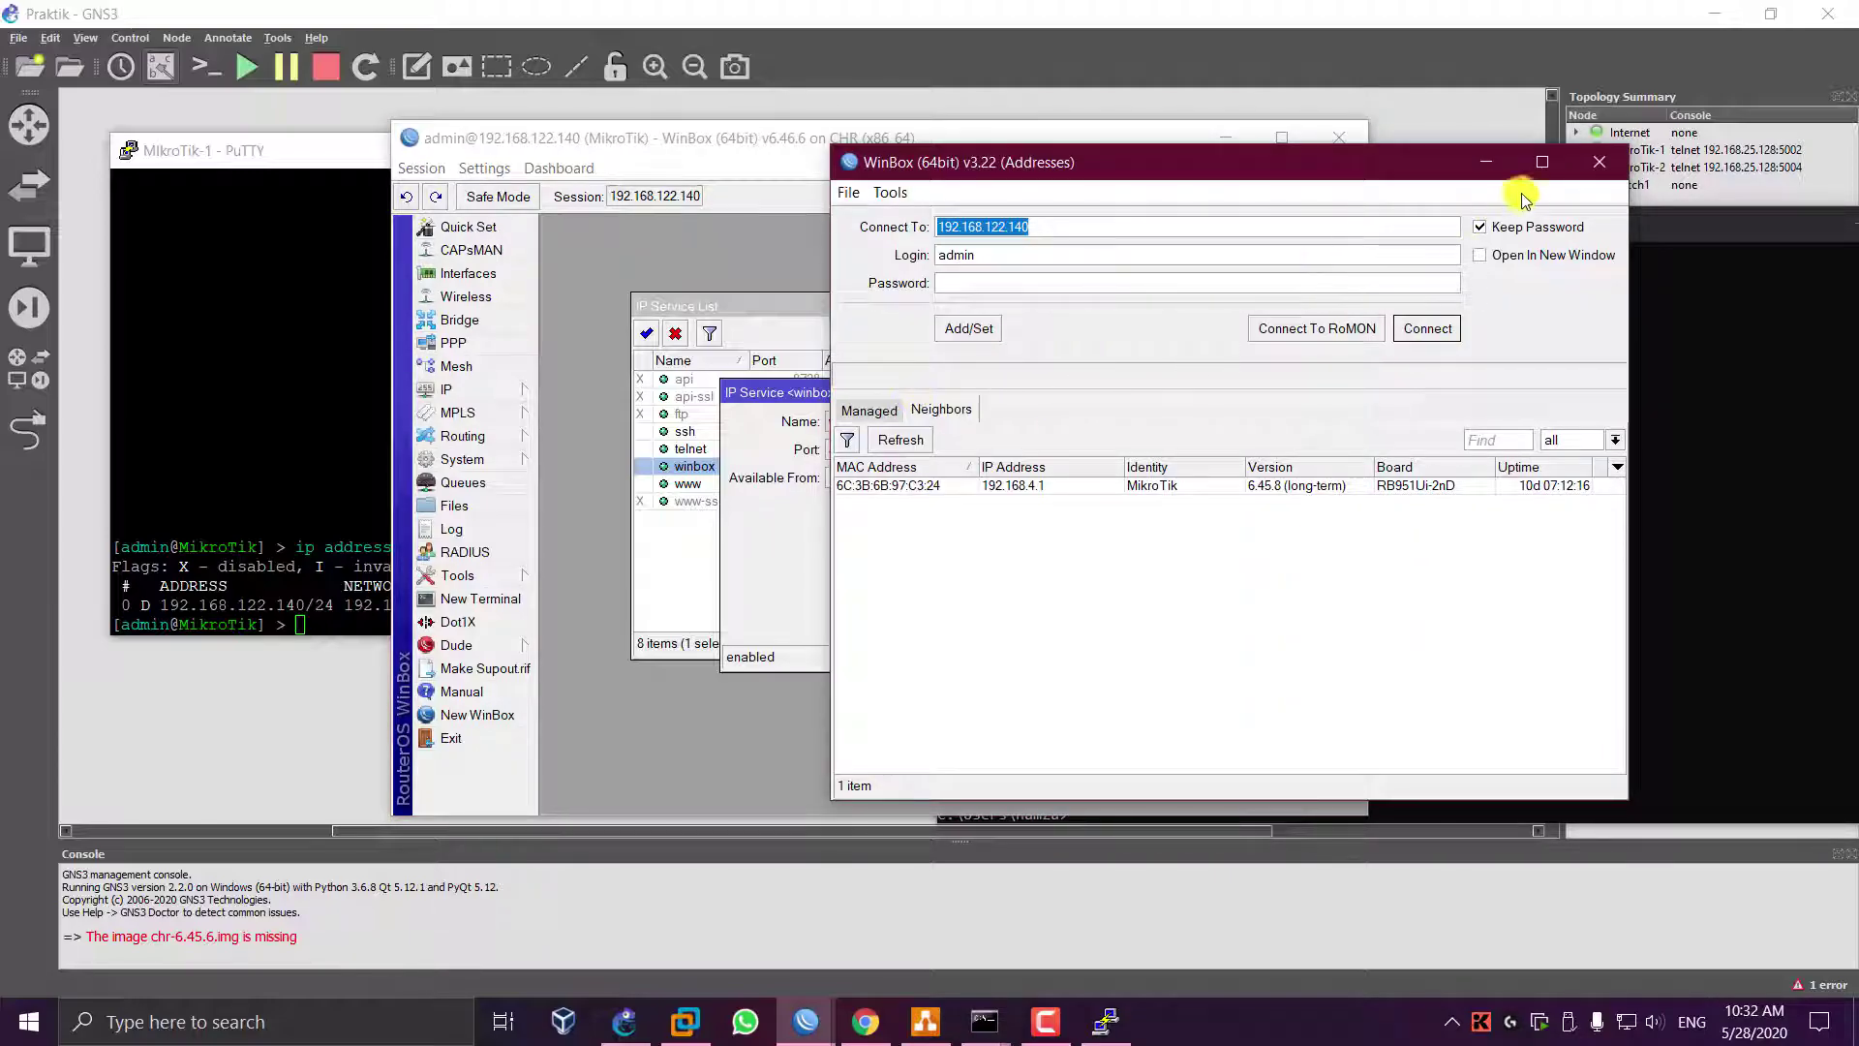
left_click(756, 552)
left_click(1549, 164)
left_click(1599, 162)
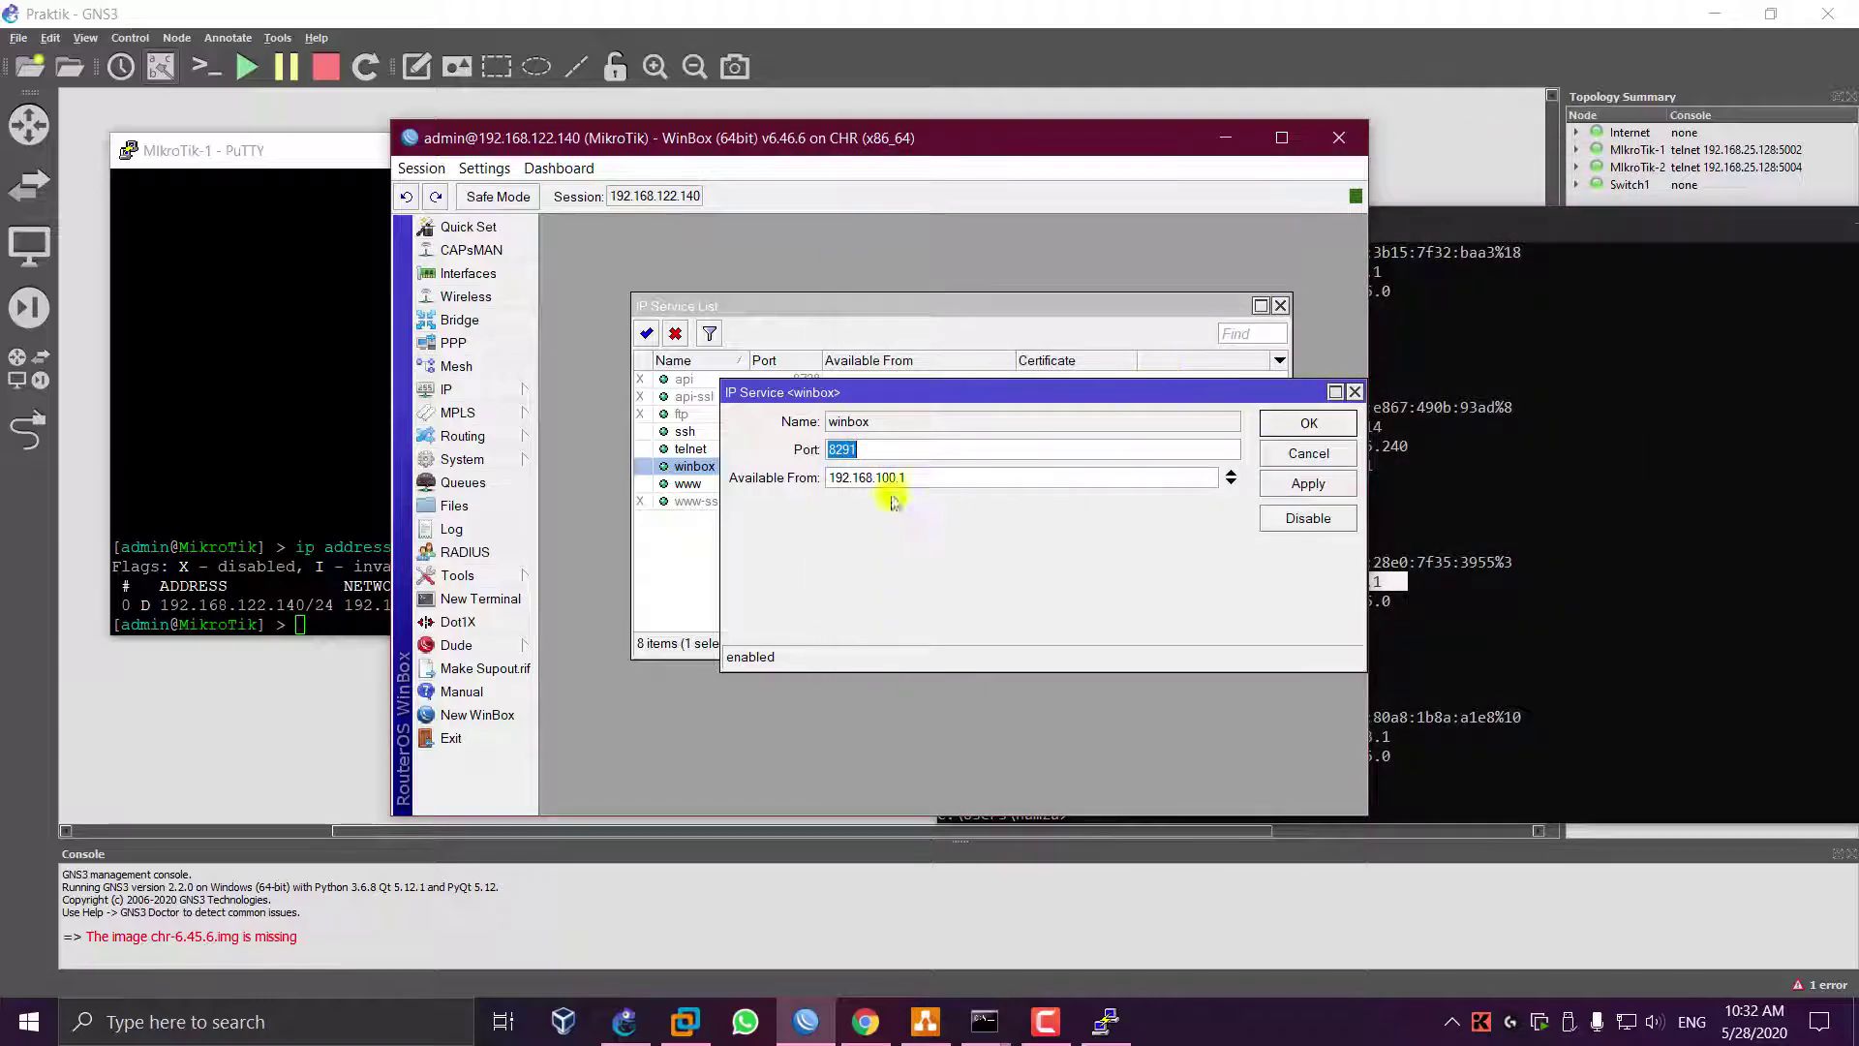
left_click(1231, 483)
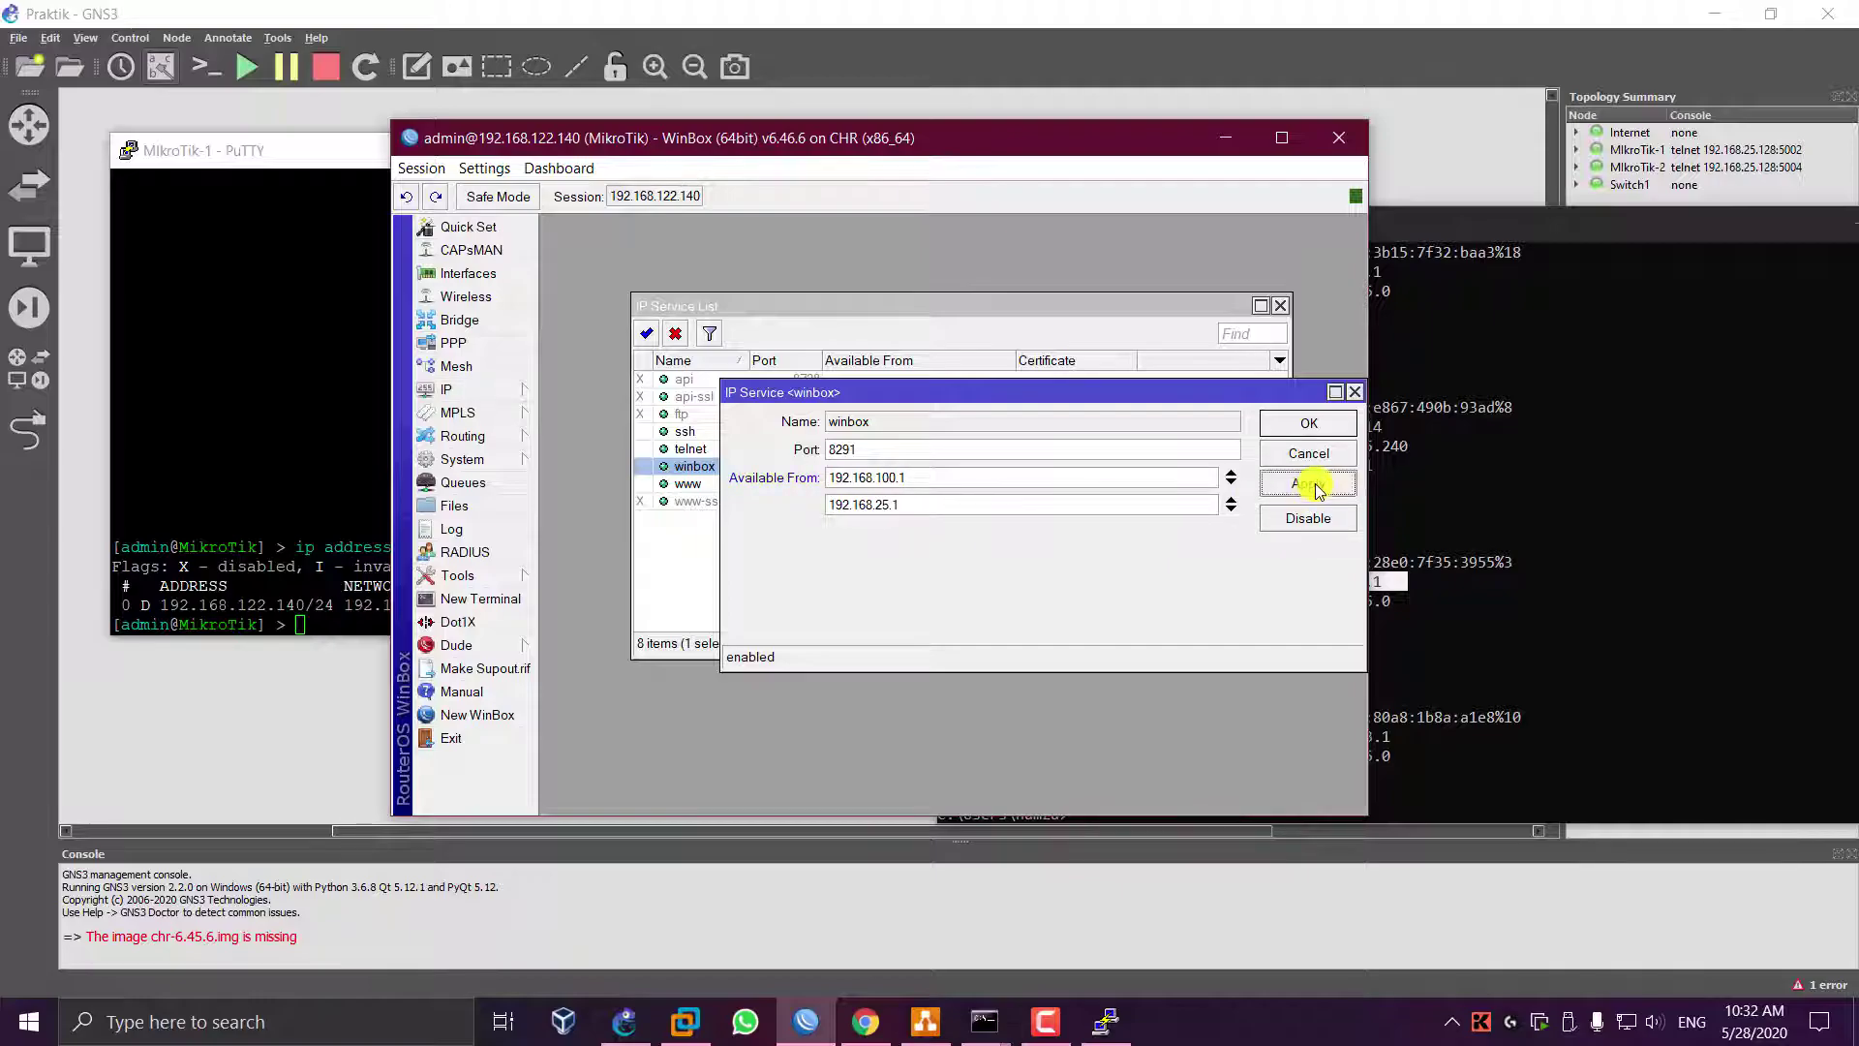
left_click(1308, 423)
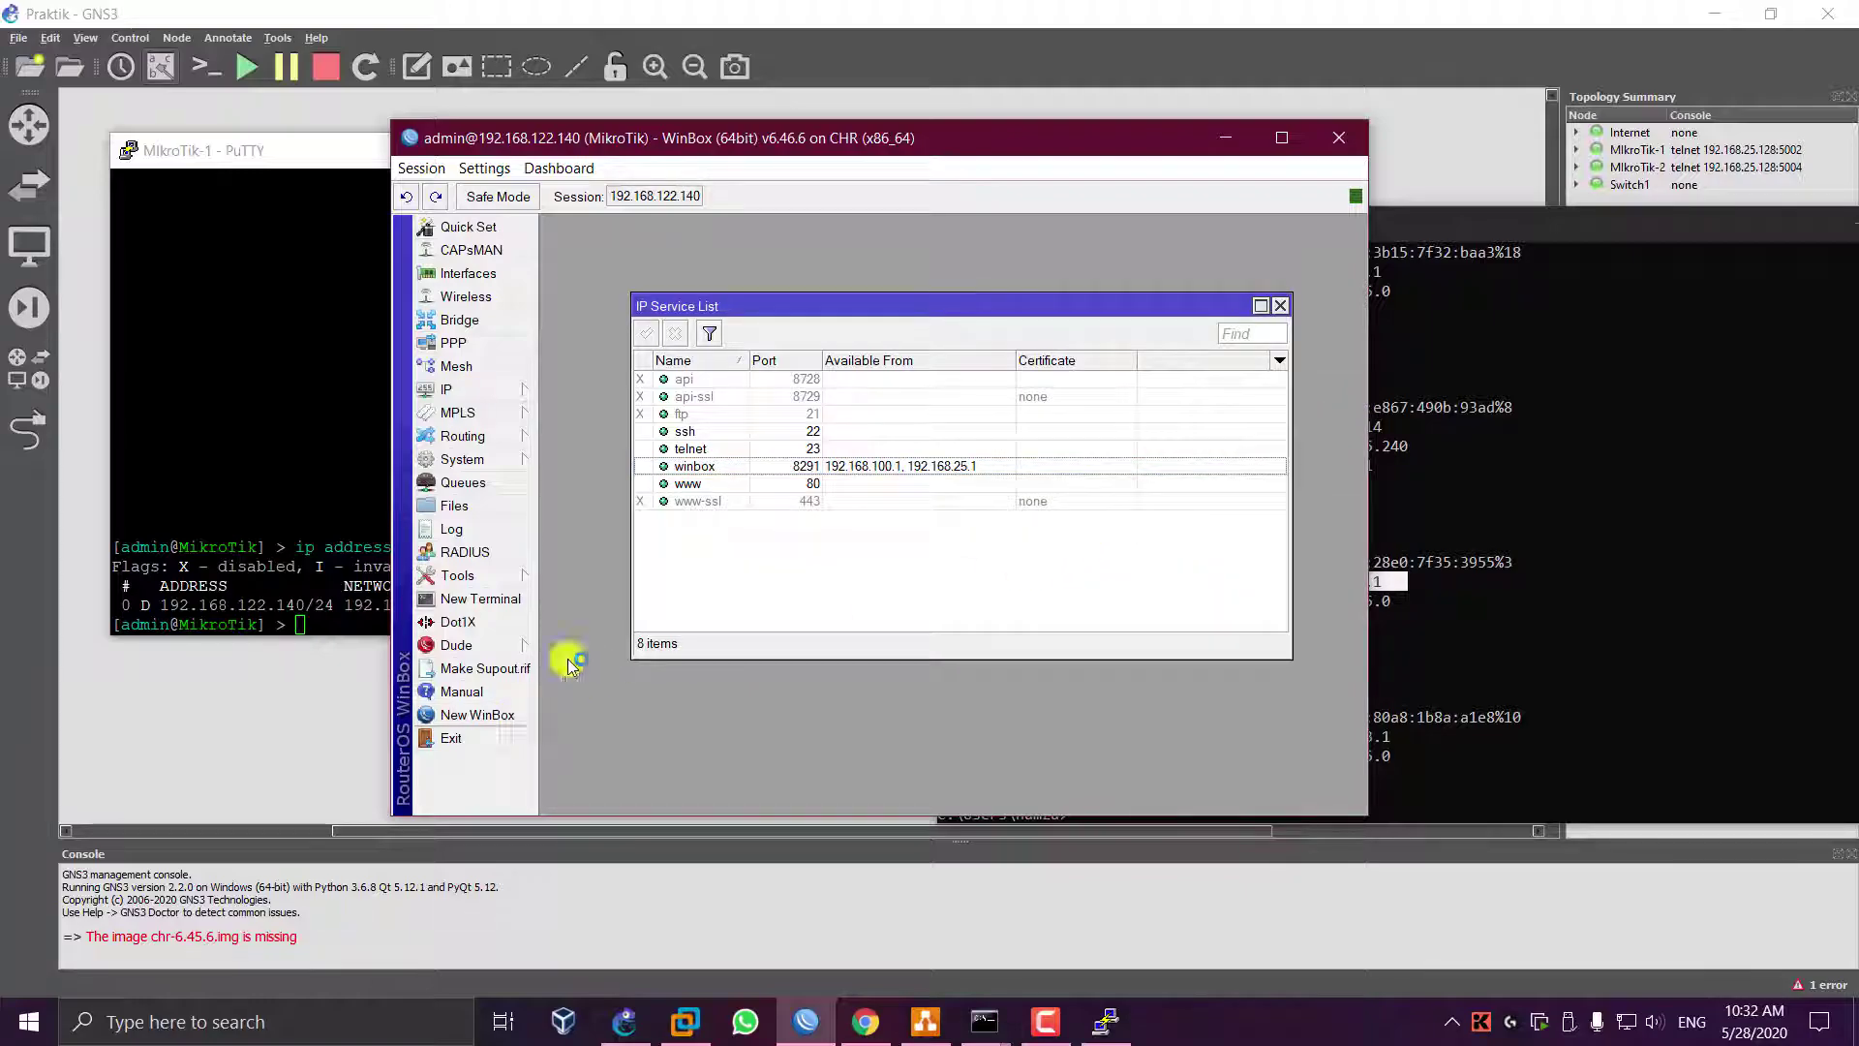
Open a fresh WinBox login window for 192.168.122.140.
left_click(489, 715)
left_click_drag(378, 19, 1107, 124)
left_click(969, 207)
left_click(978, 187)
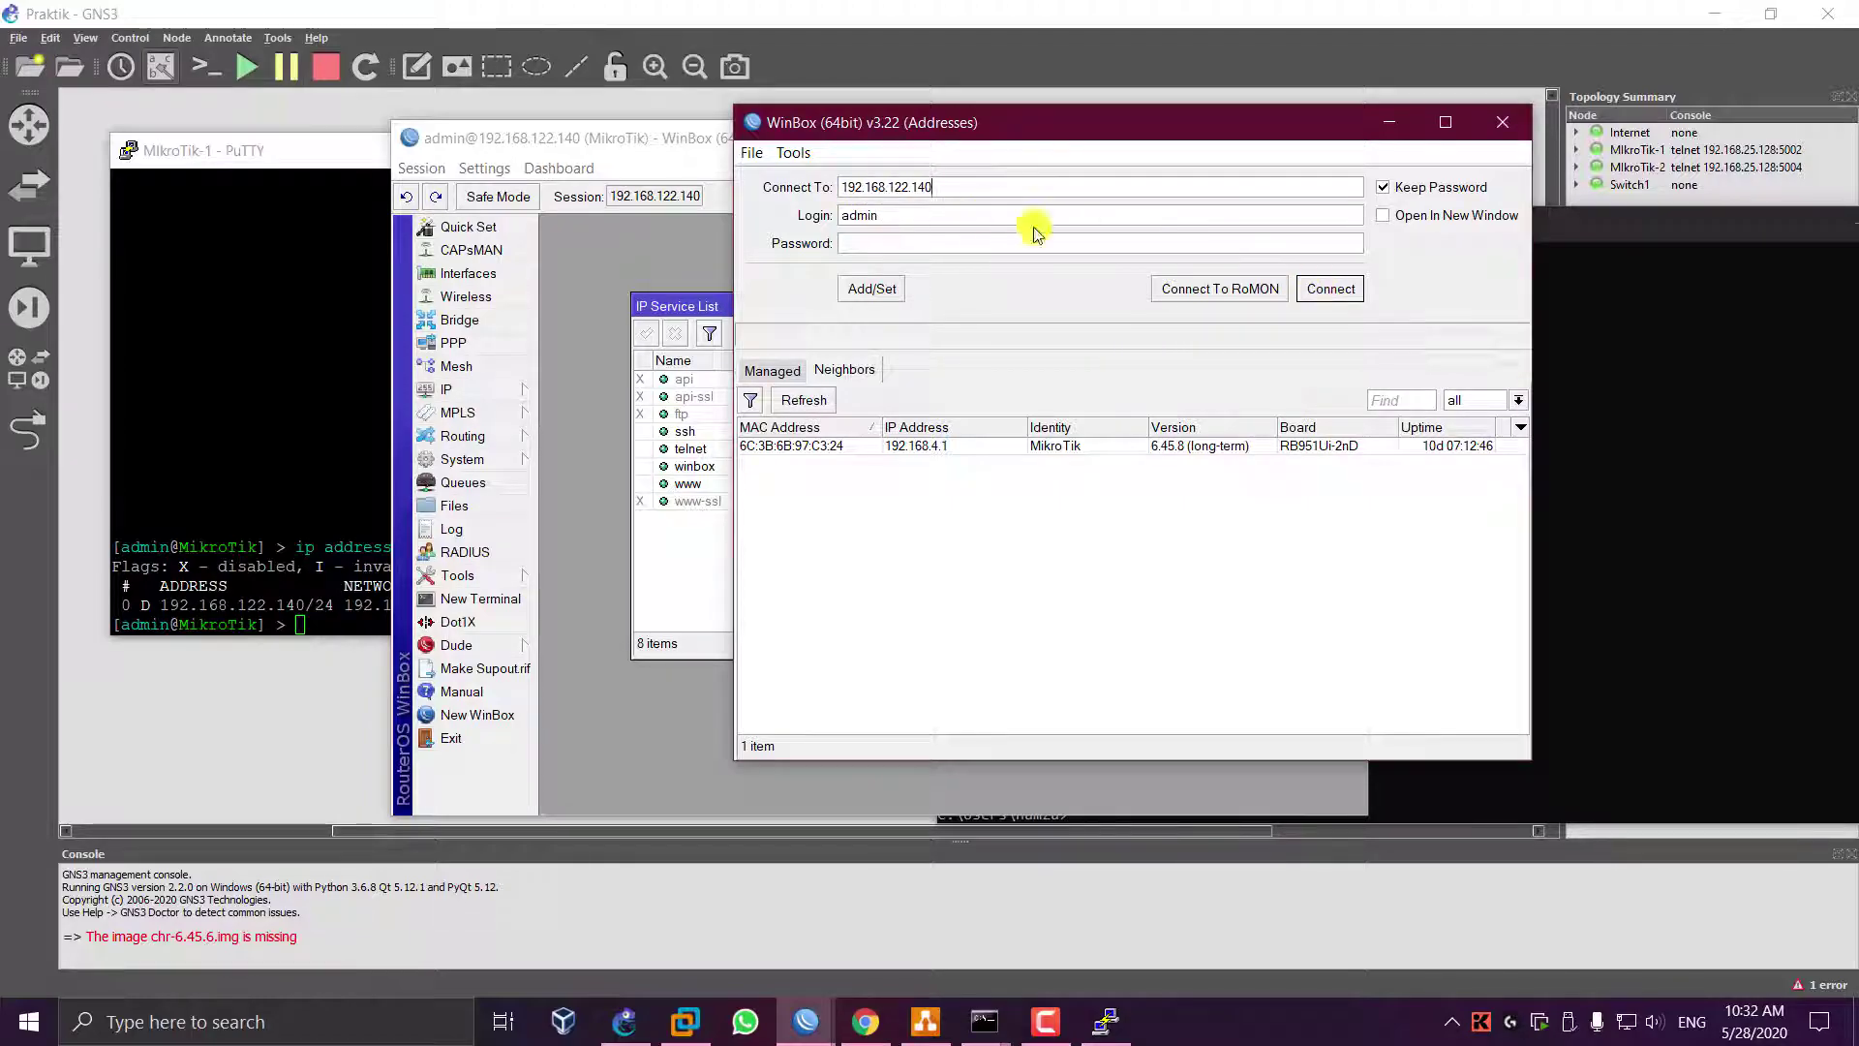
Log in to 192.168.122.140 successfully, then close the test session.
left_click(1329, 289)
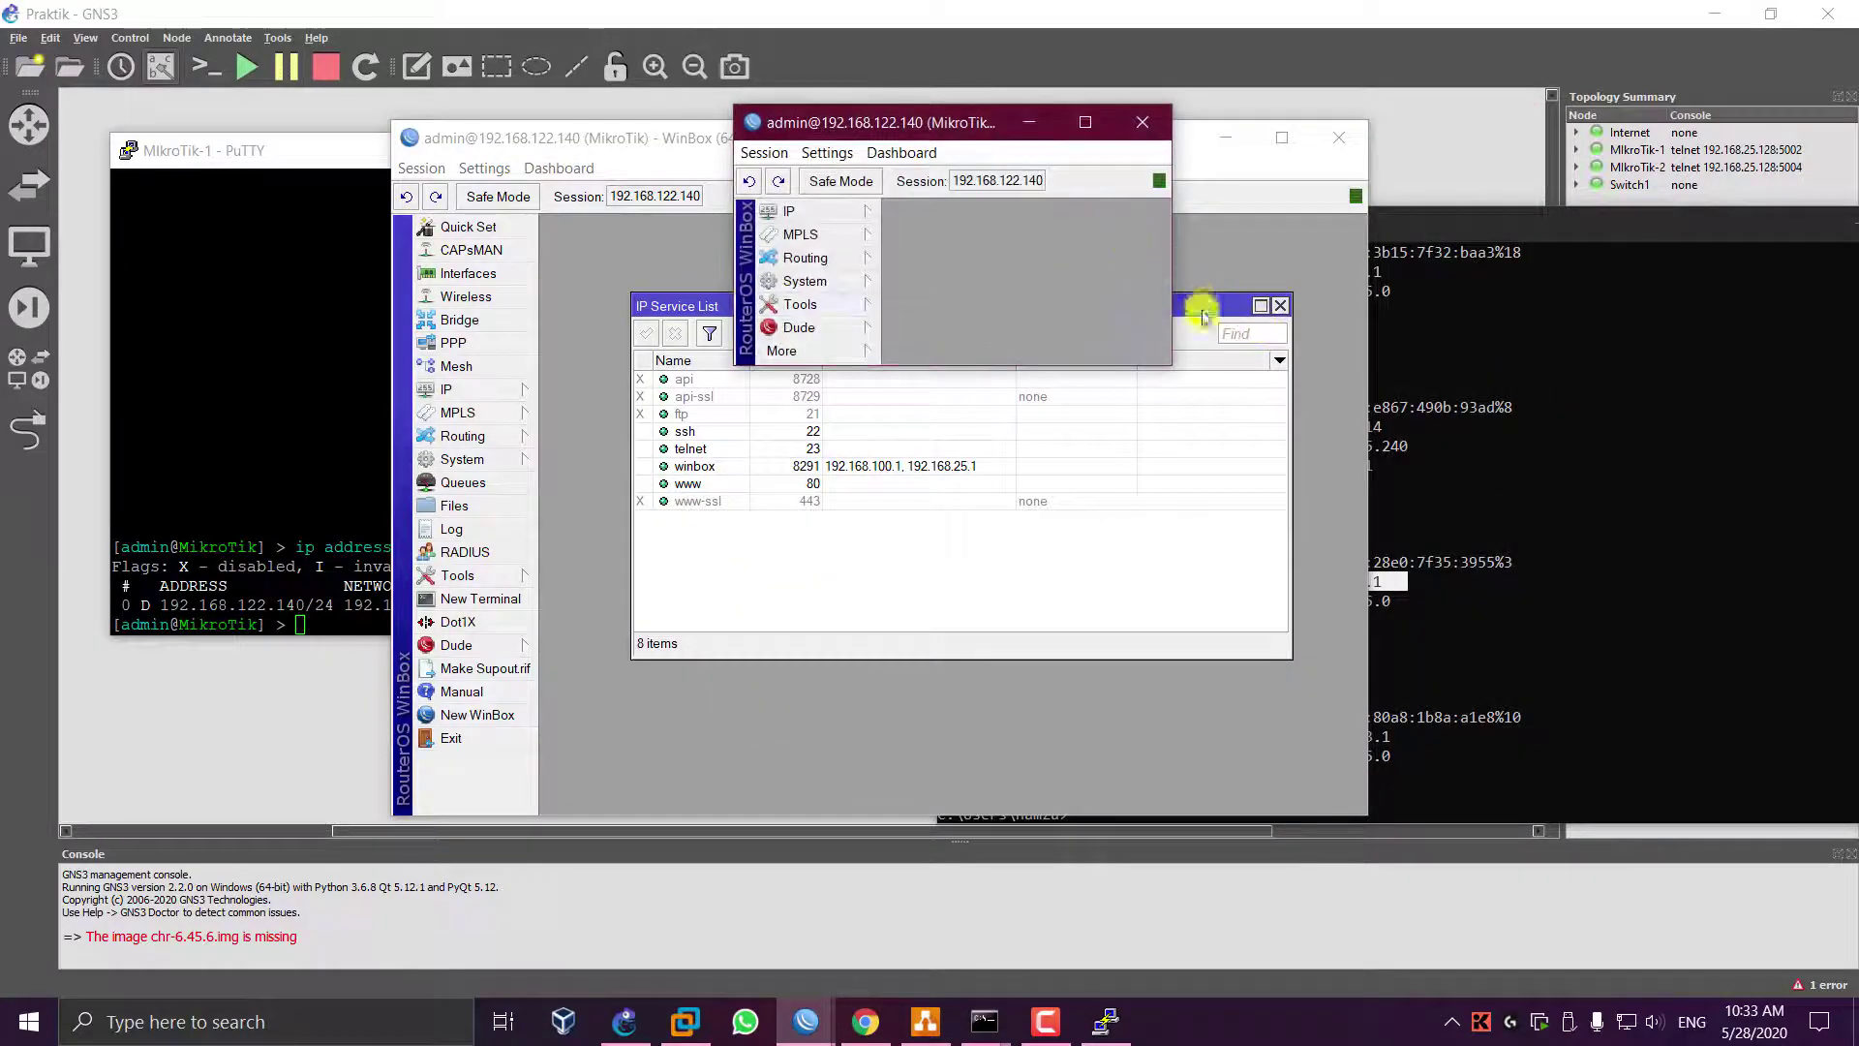
left_click_drag(1174, 365, 1685, 808)
left_click(1667, 128)
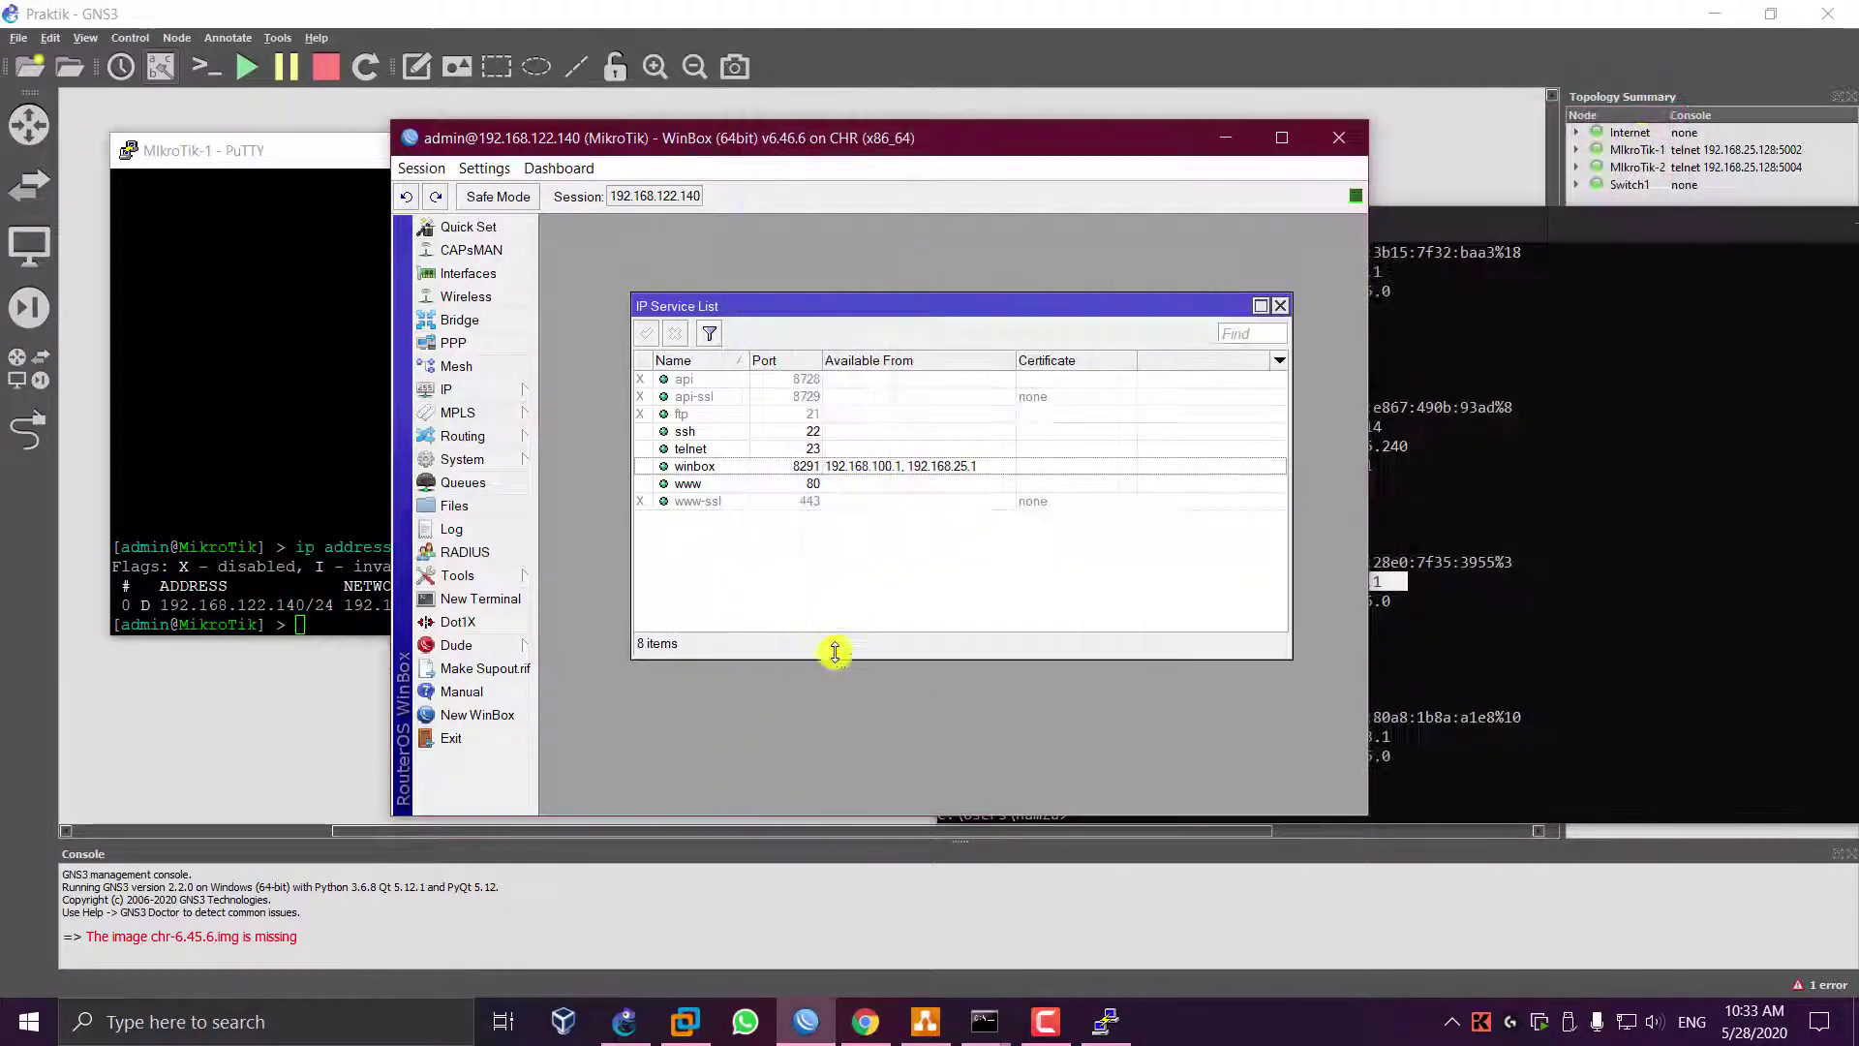
Minimize Command Prompt and WinBox to reveal MikroTik-1's PuTTY console.
left_click(1404, 530)
left_click_drag(1676, 234, 1153, 234)
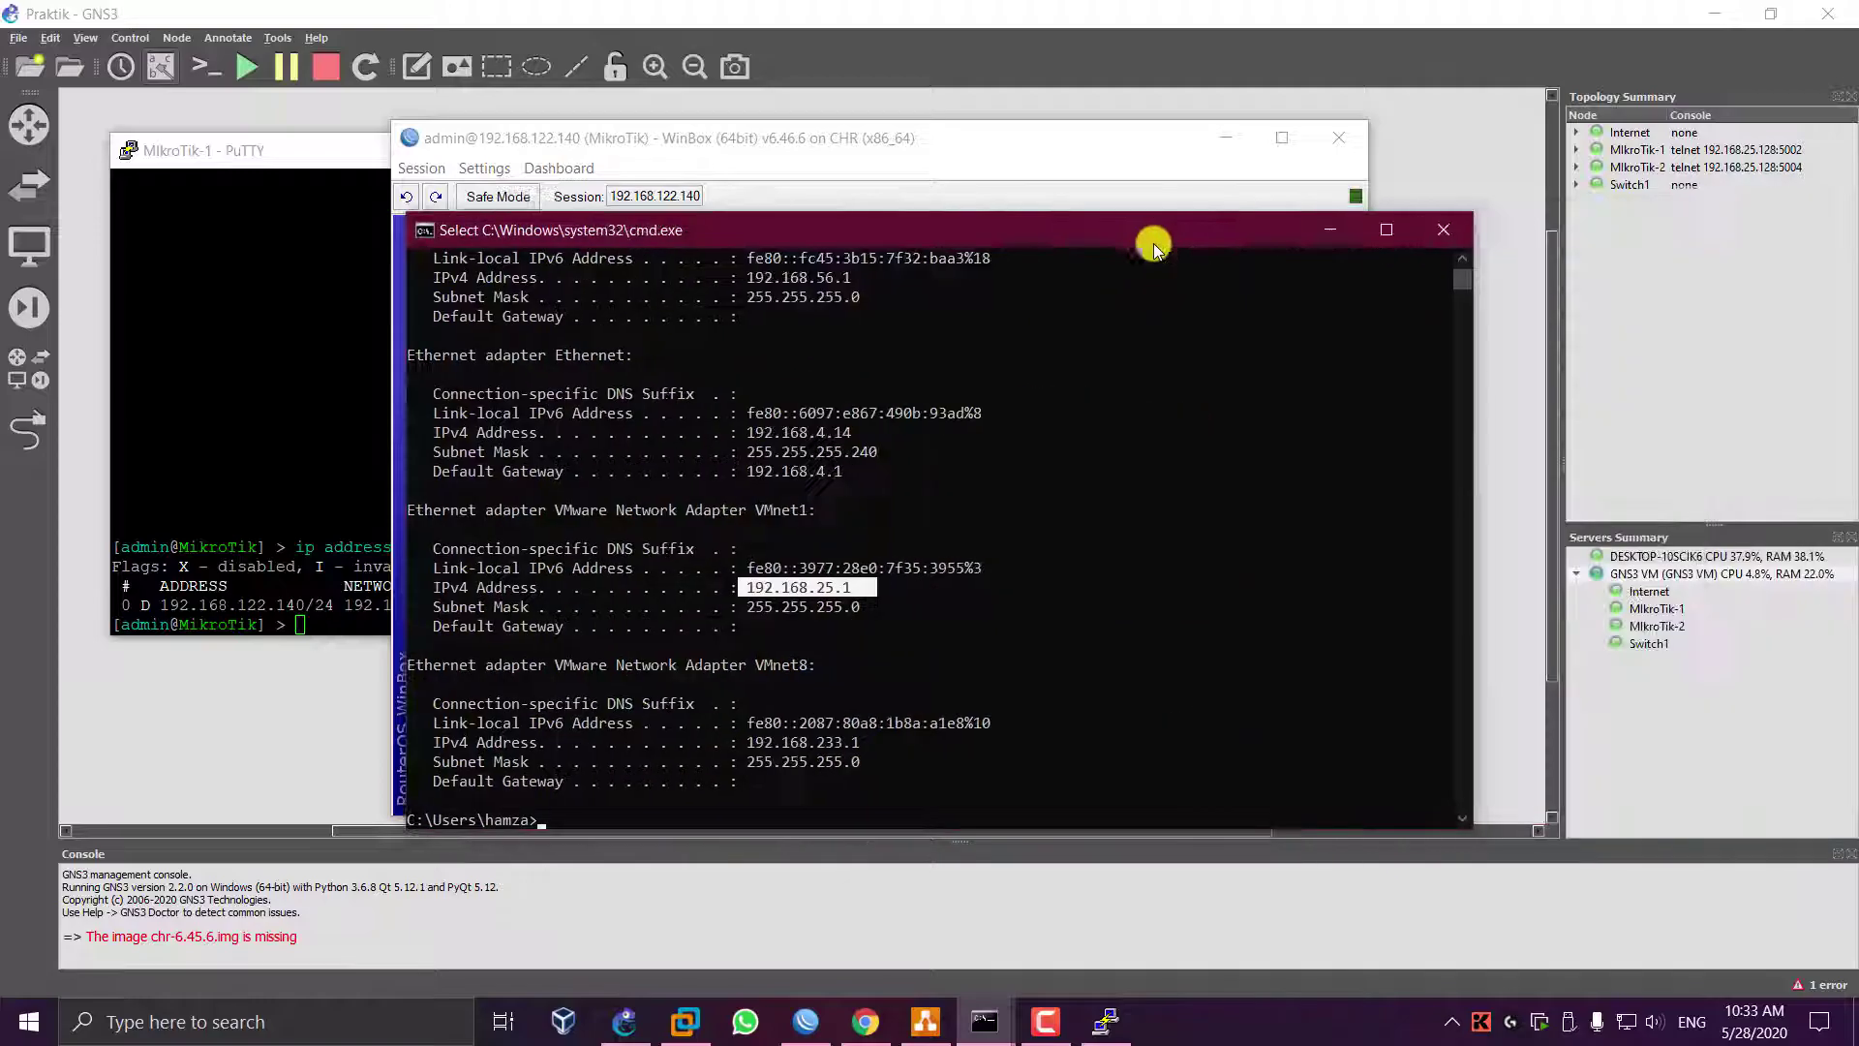
left_click(1336, 228)
left_click_drag(1008, 305, 1021, 332)
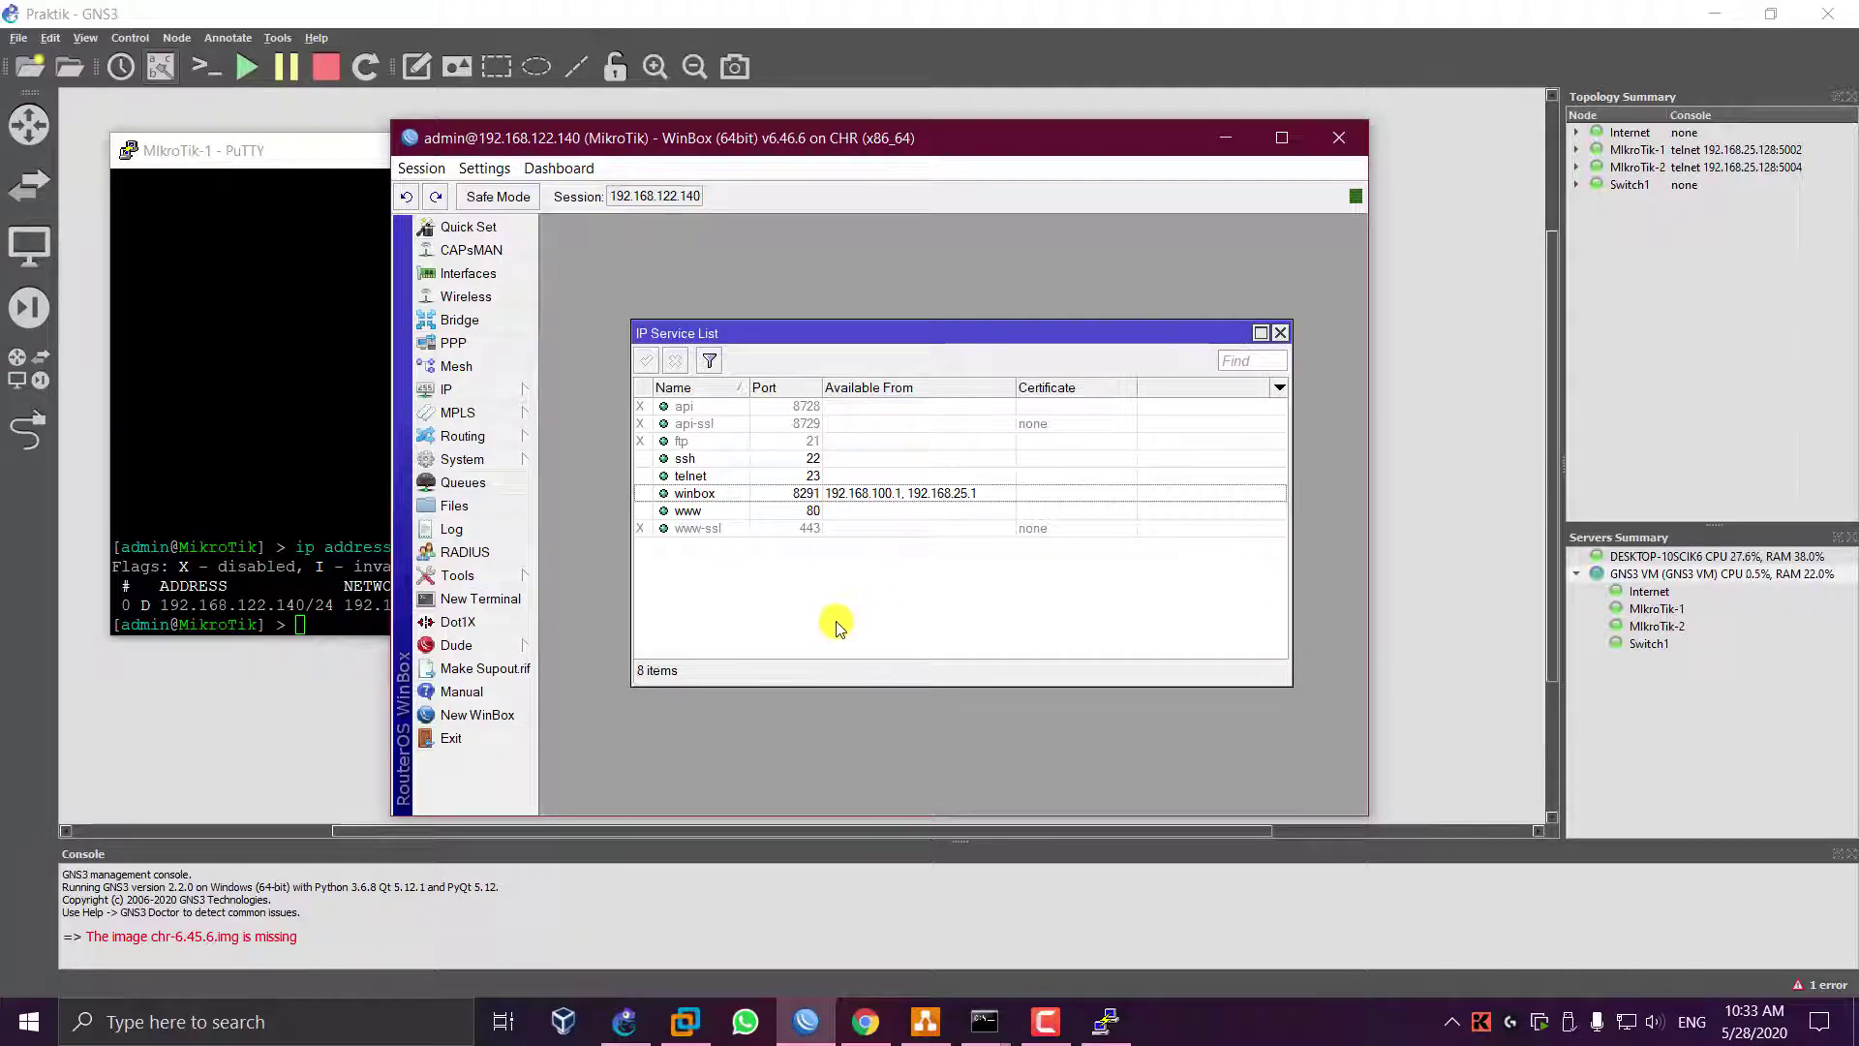
left_click(1226, 137)
left_click_drag(637, 159, 765, 208)
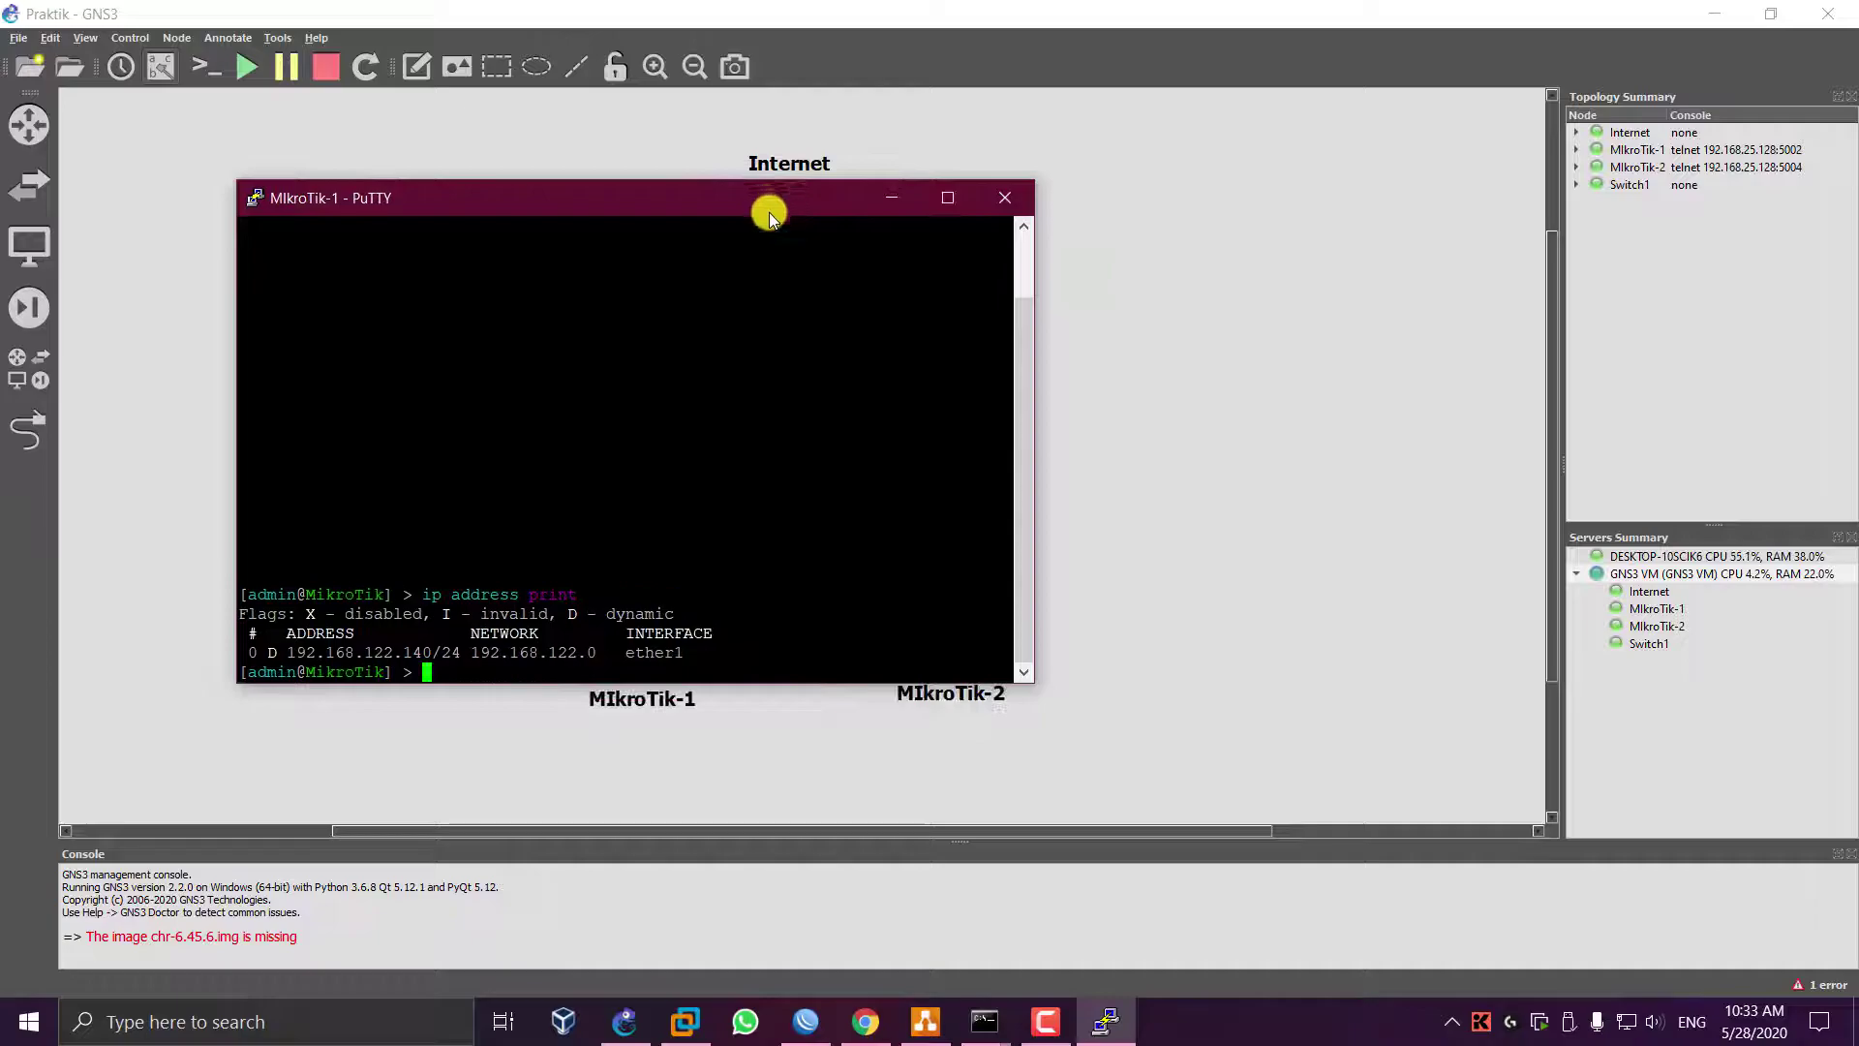
Minimize the PuTTY console, then switch to Chrome and minimize the YouTube window.
left_click(1105, 1022)
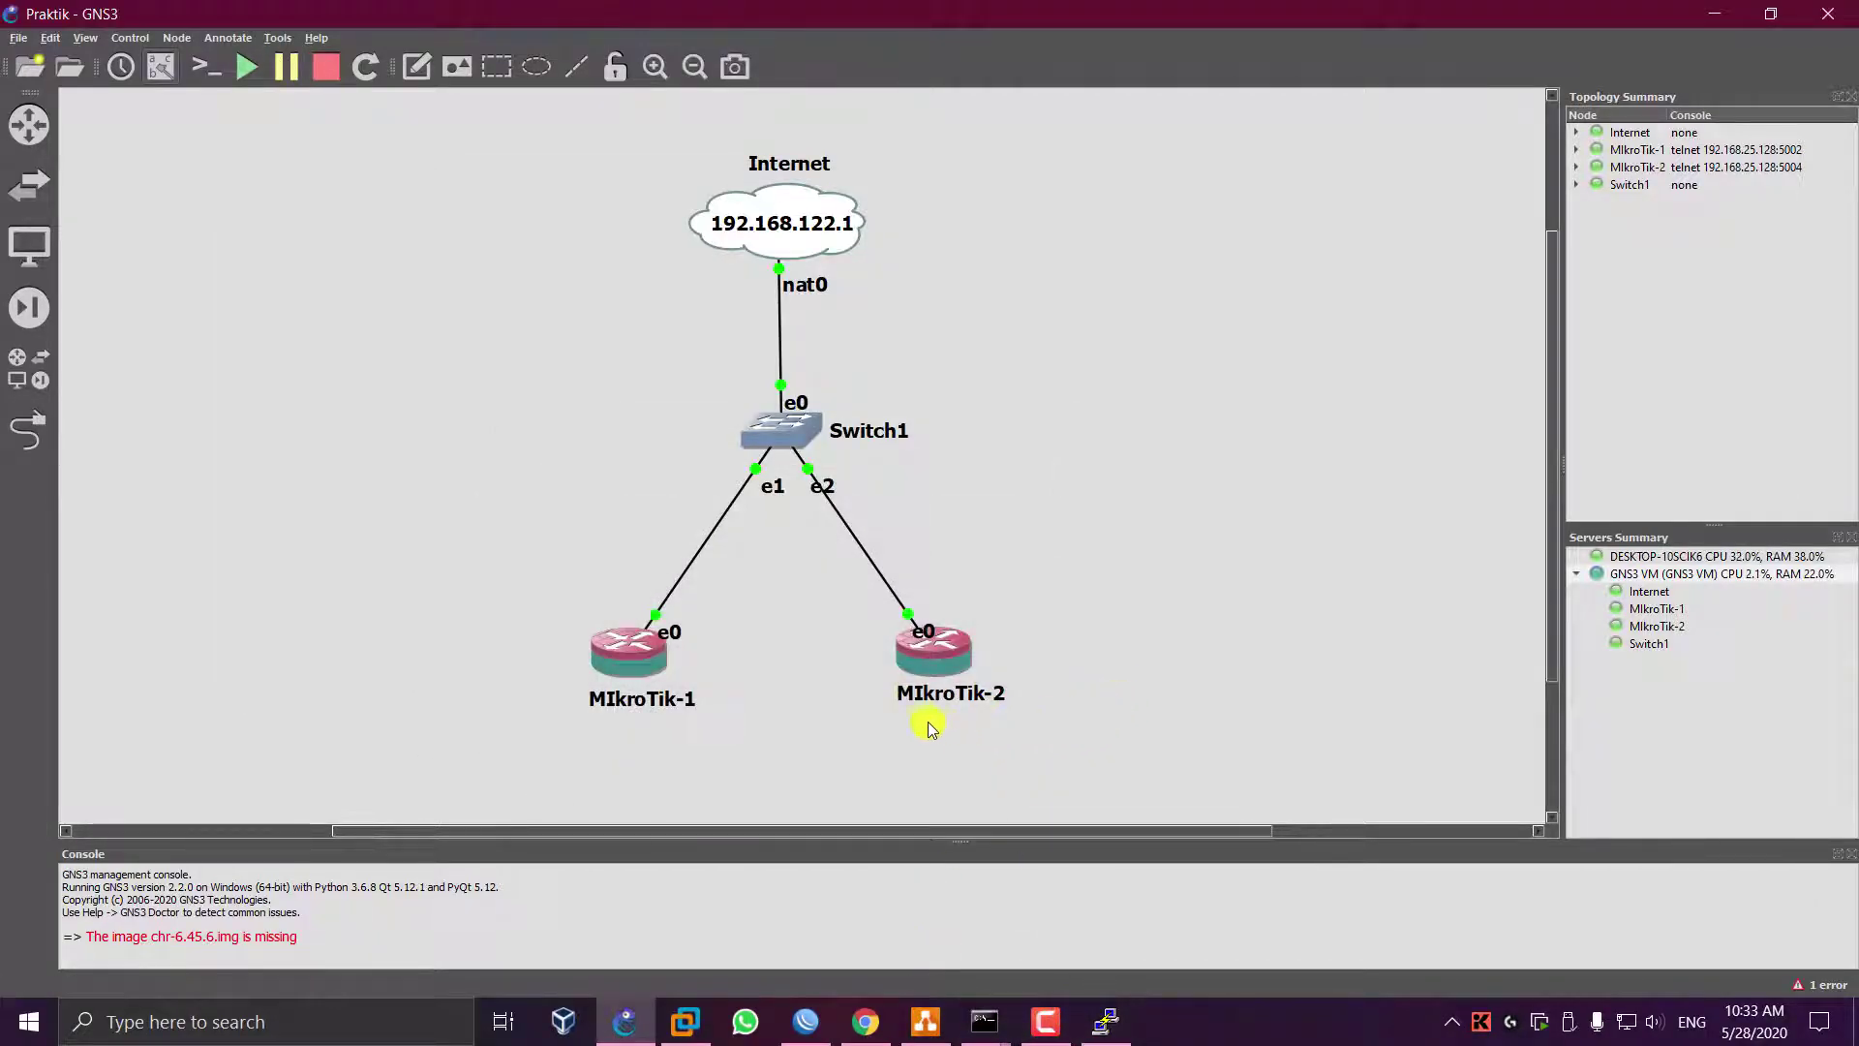
left_click(865, 1021)
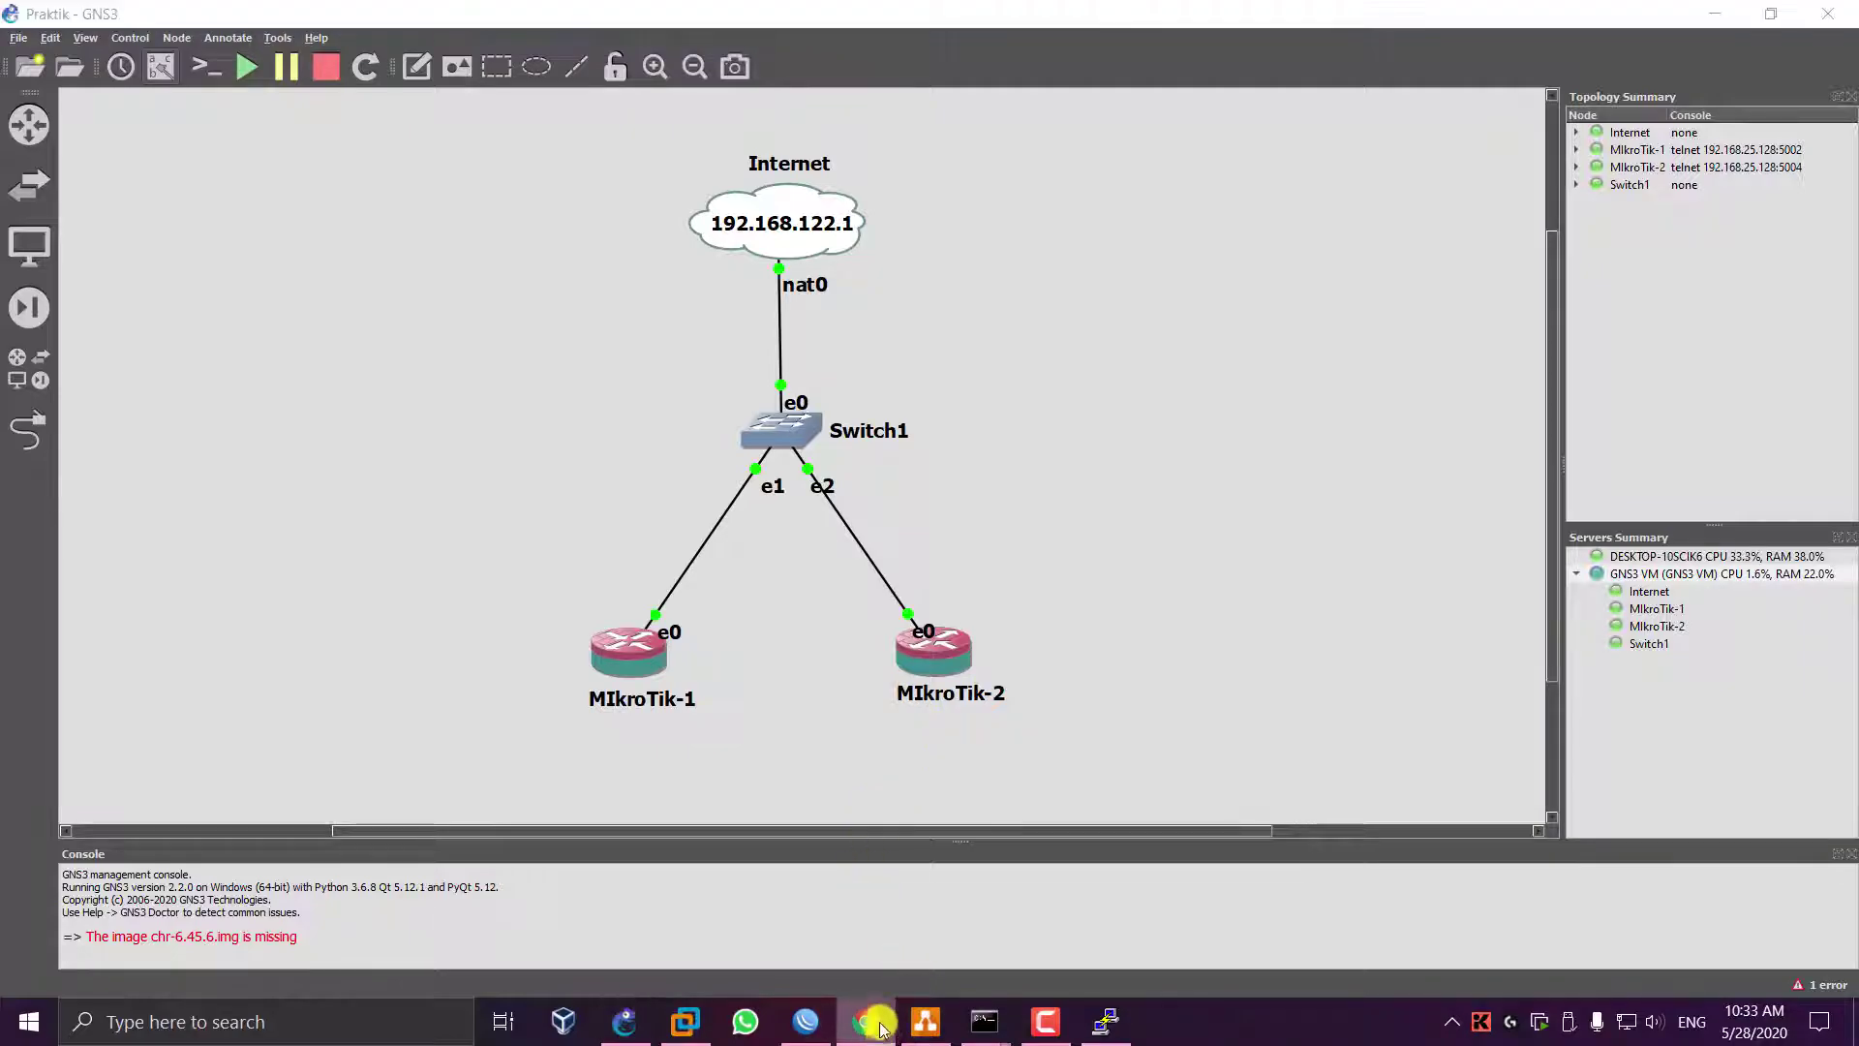
left_click(1286, 571)
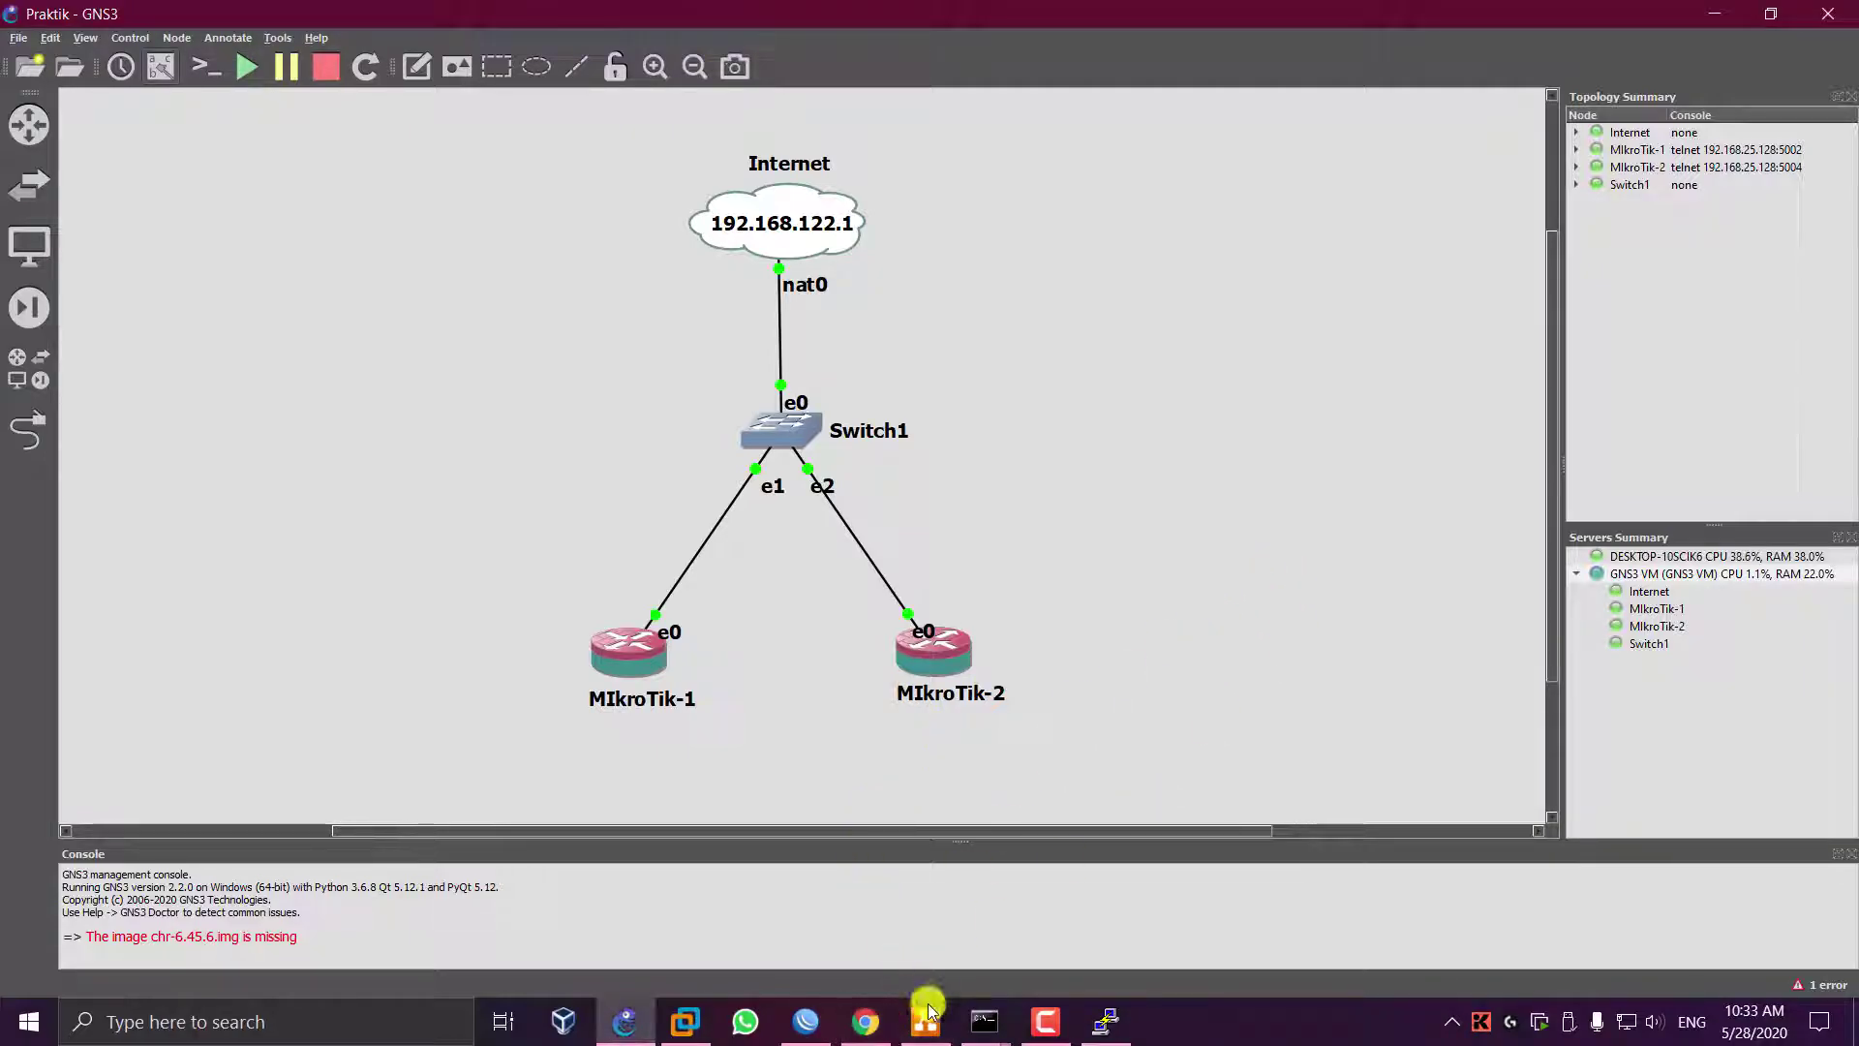
left_click(865, 1019)
key("space")
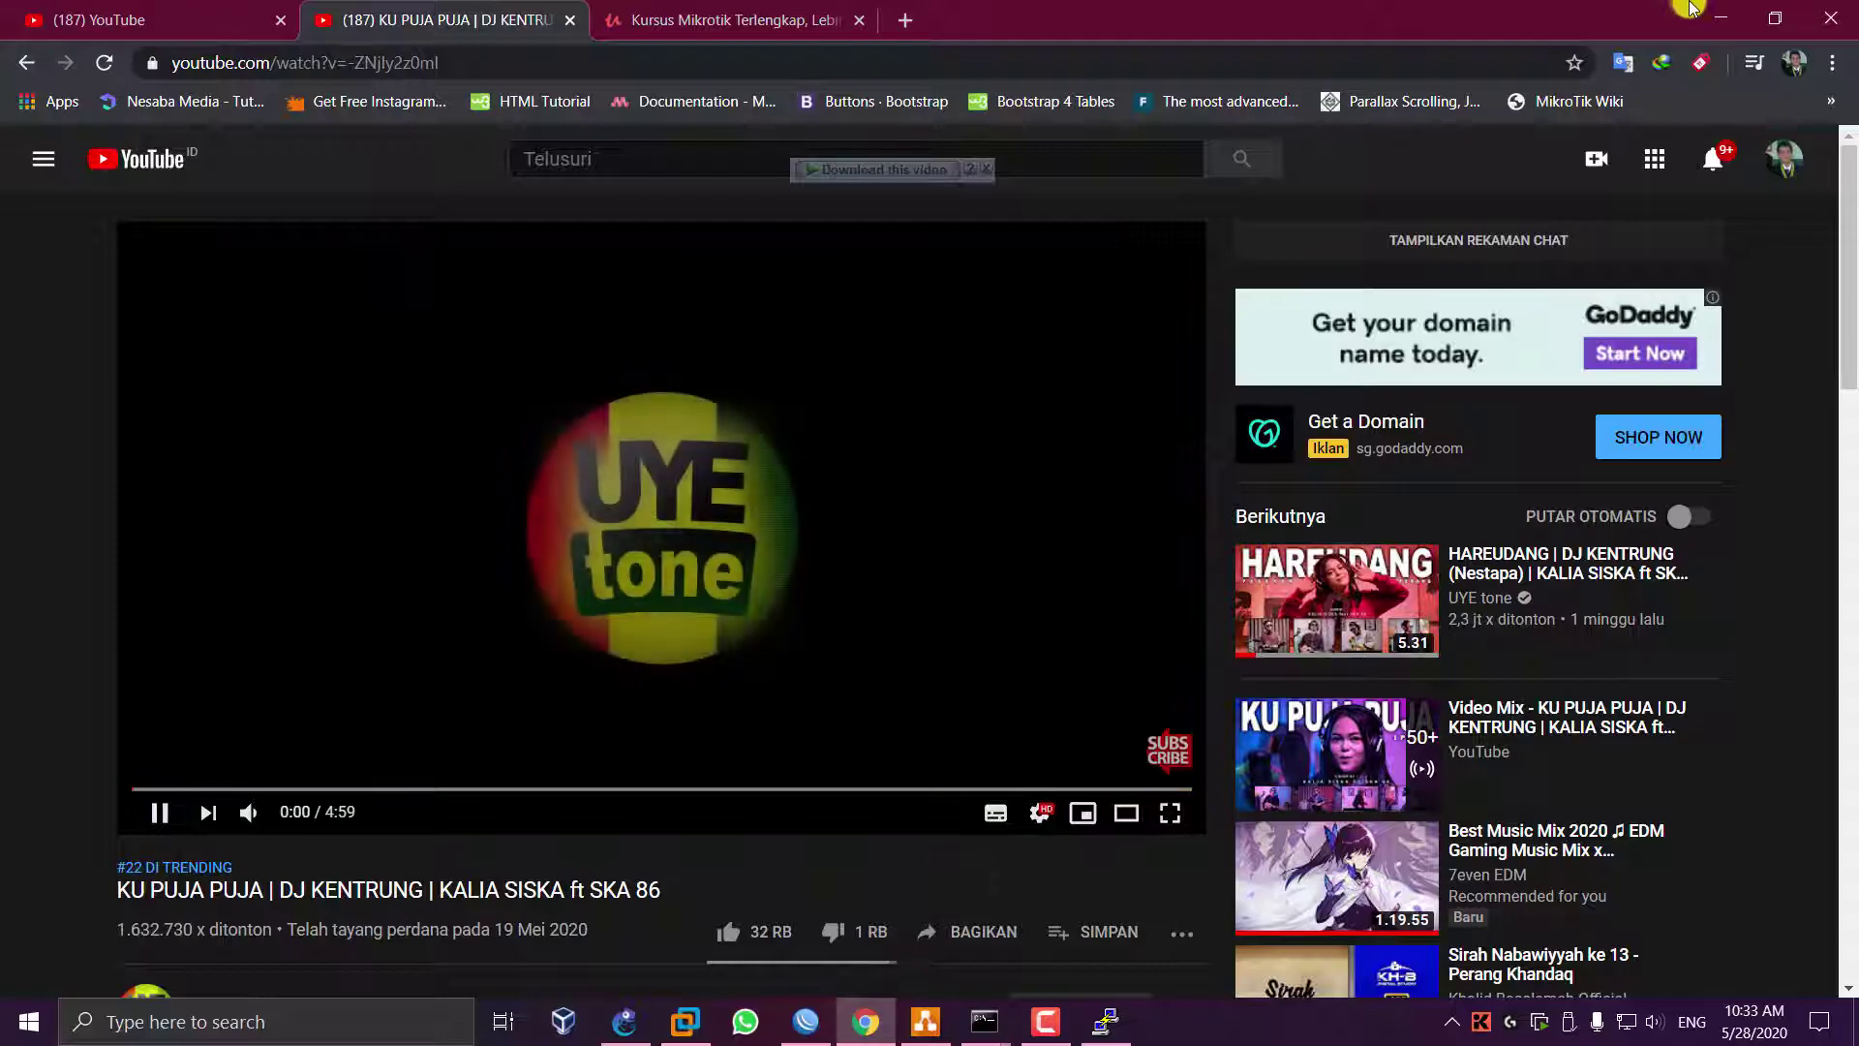
left_click(1711, 14)
Open and minimize a new Chrome window, then restore WinBox's IP Service List.
right_click(866, 1021)
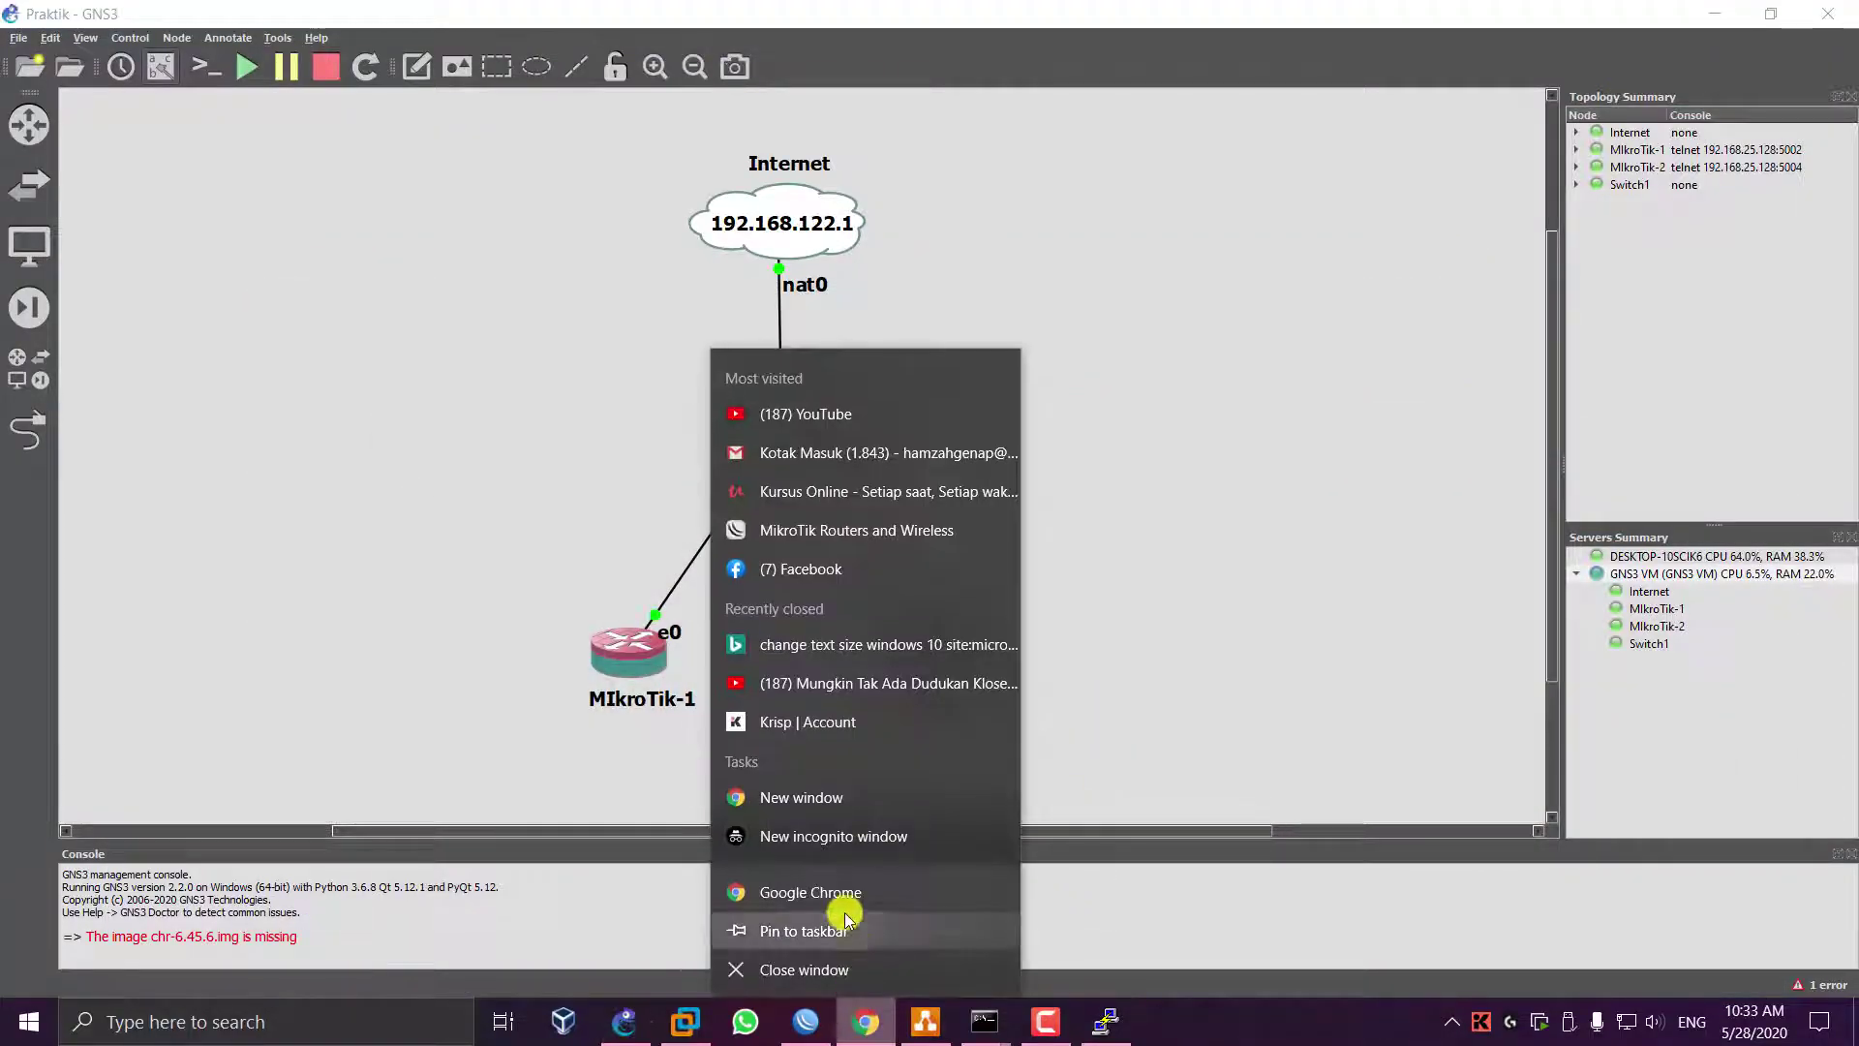
left_click(848, 905)
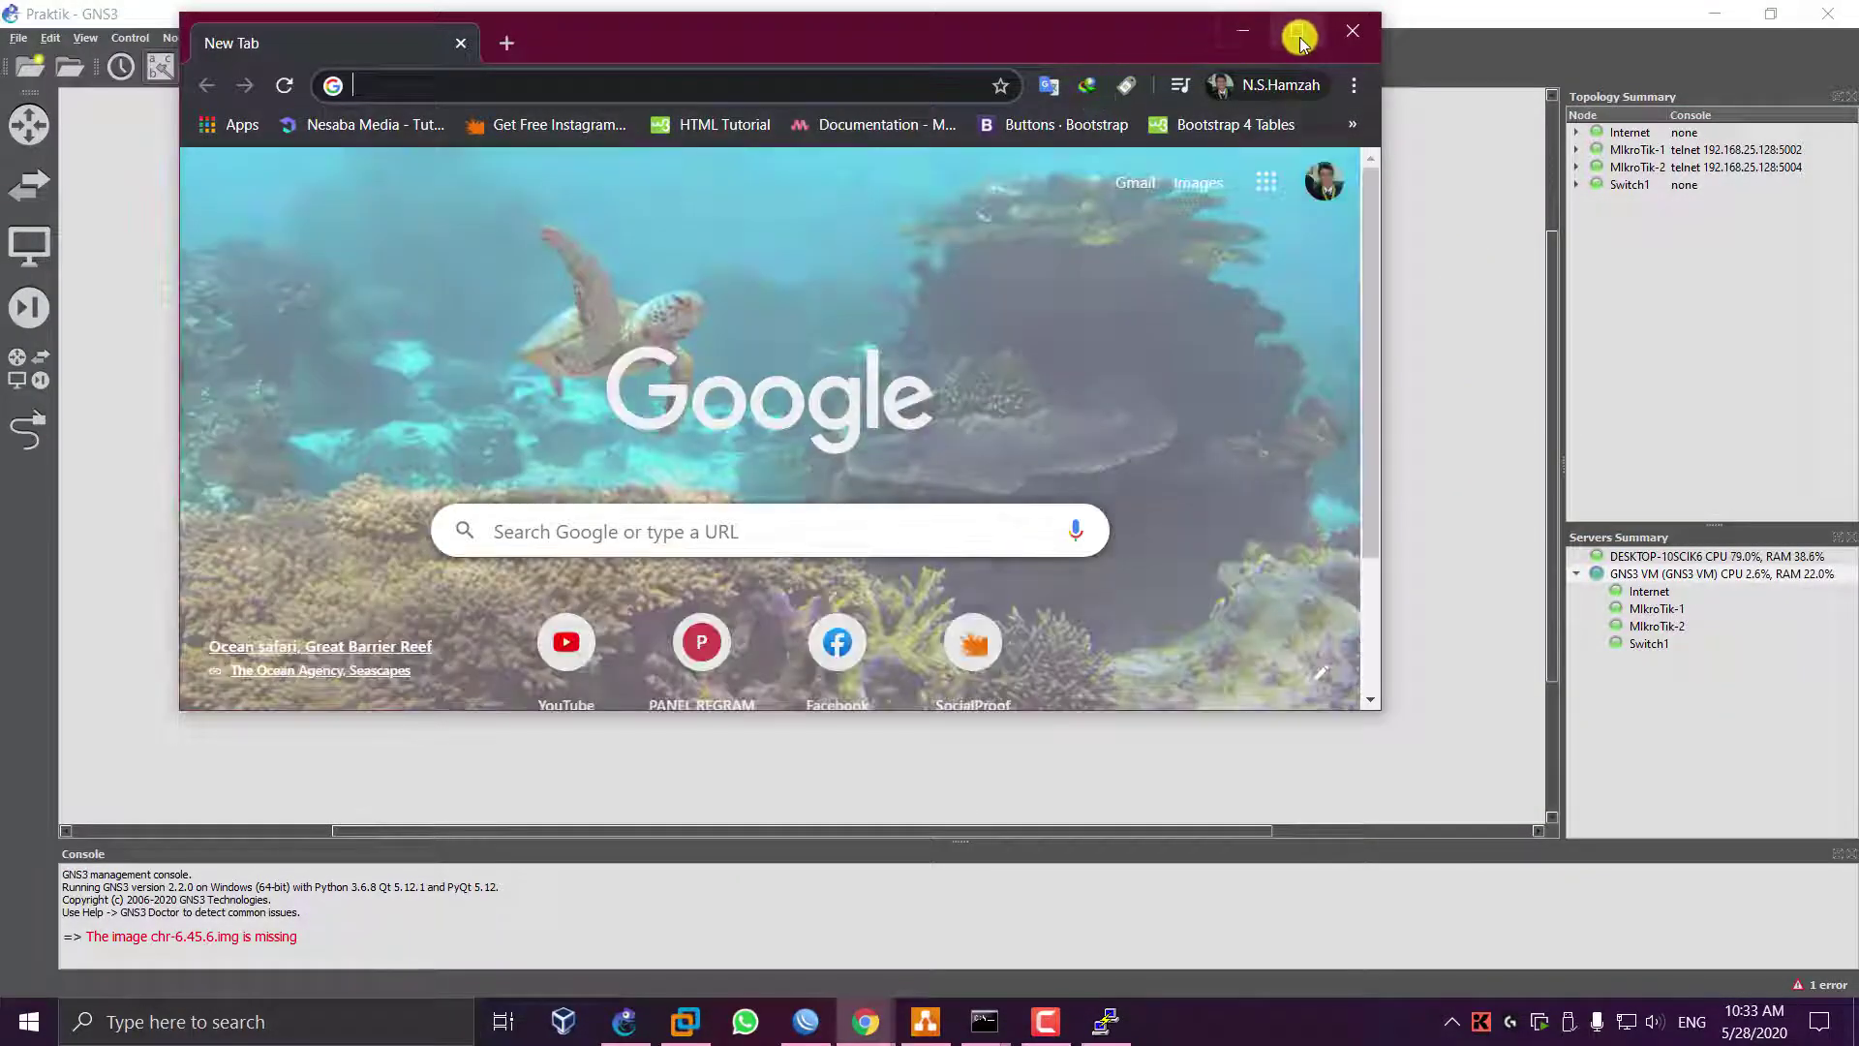
double_click(1103, 50)
left_click(970, 61)
left_click(487, 629)
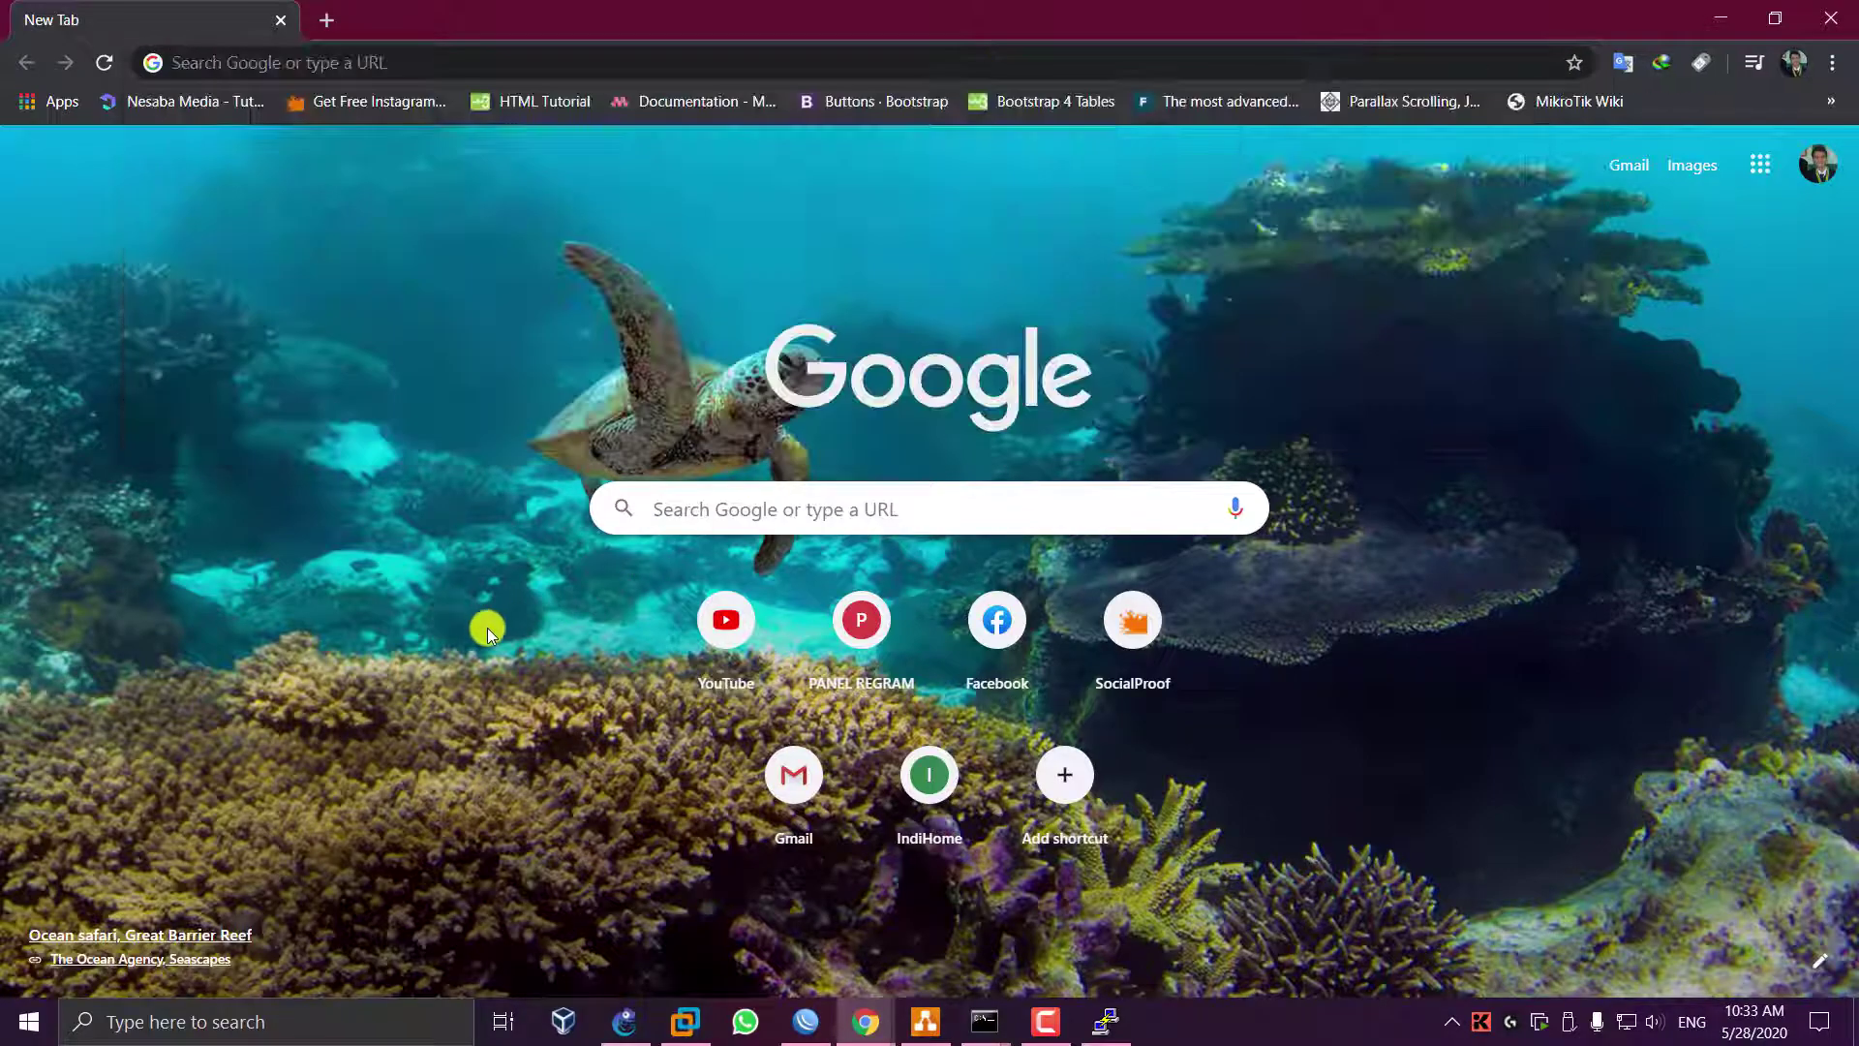
left_click(1720, 19)
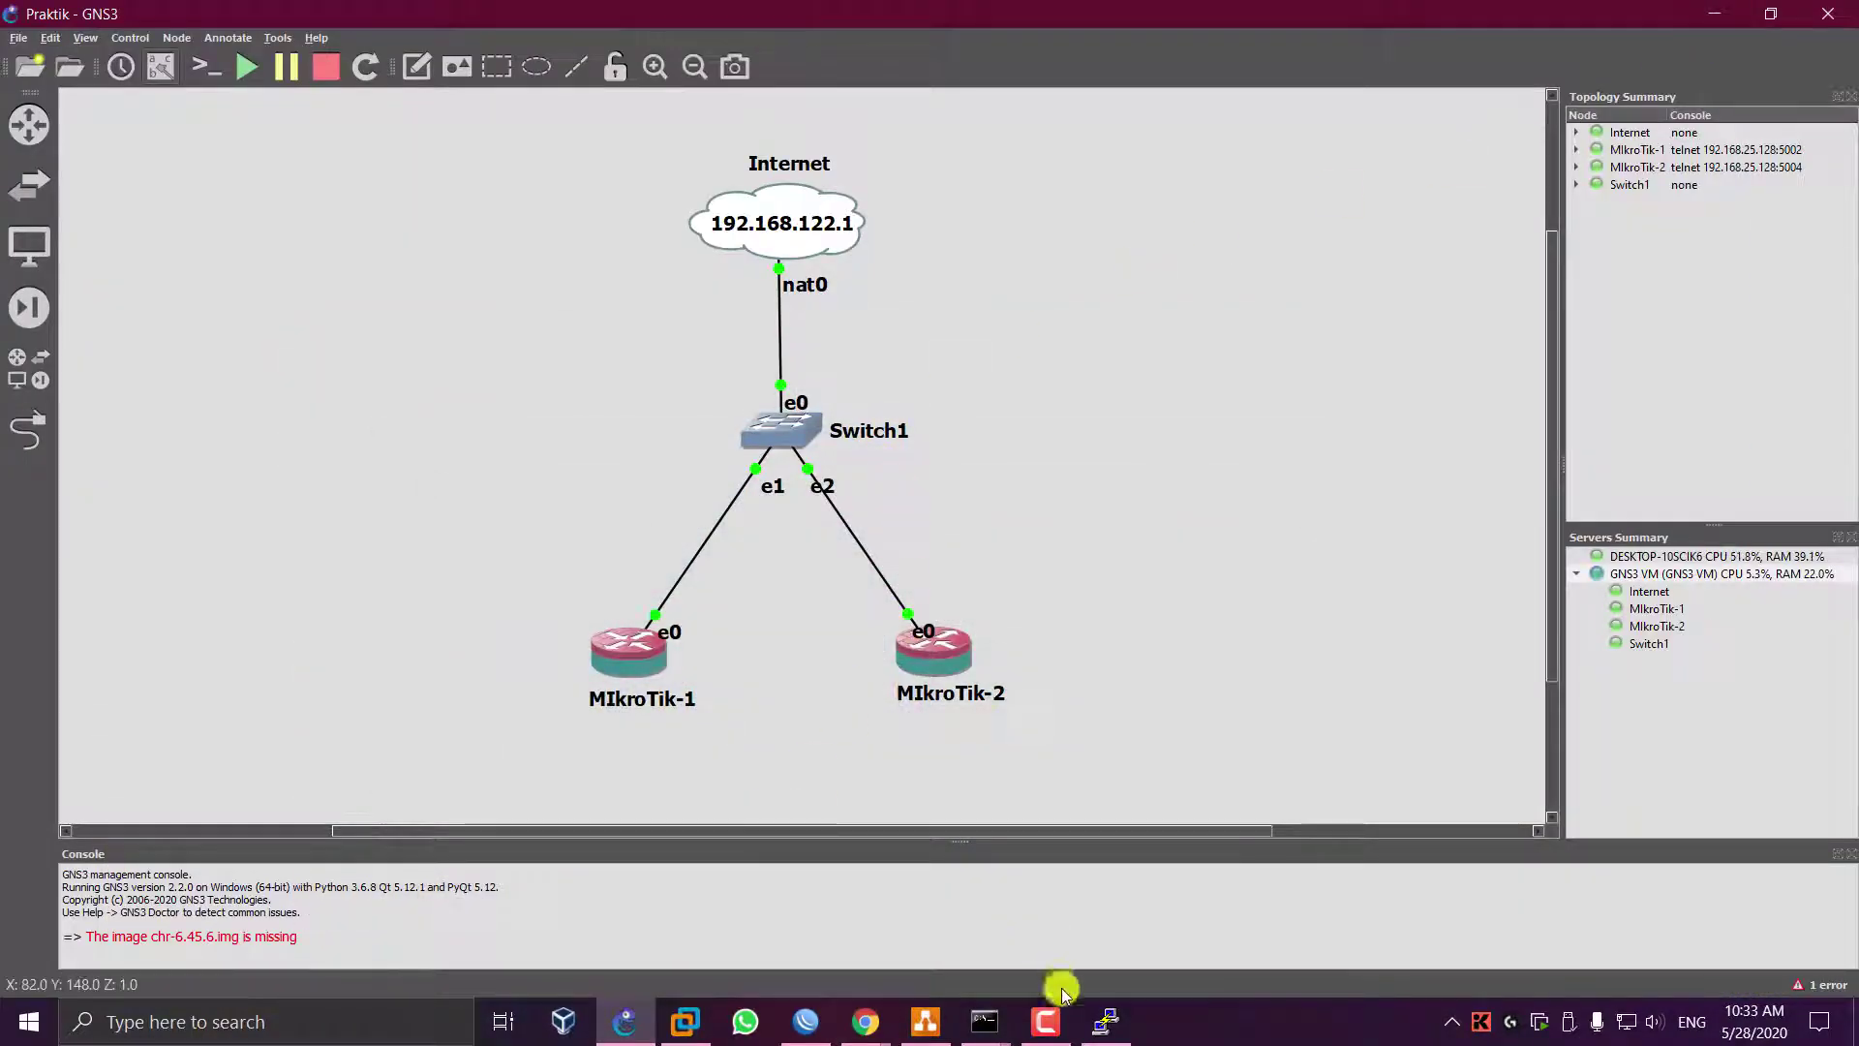
left_click(806, 1022)
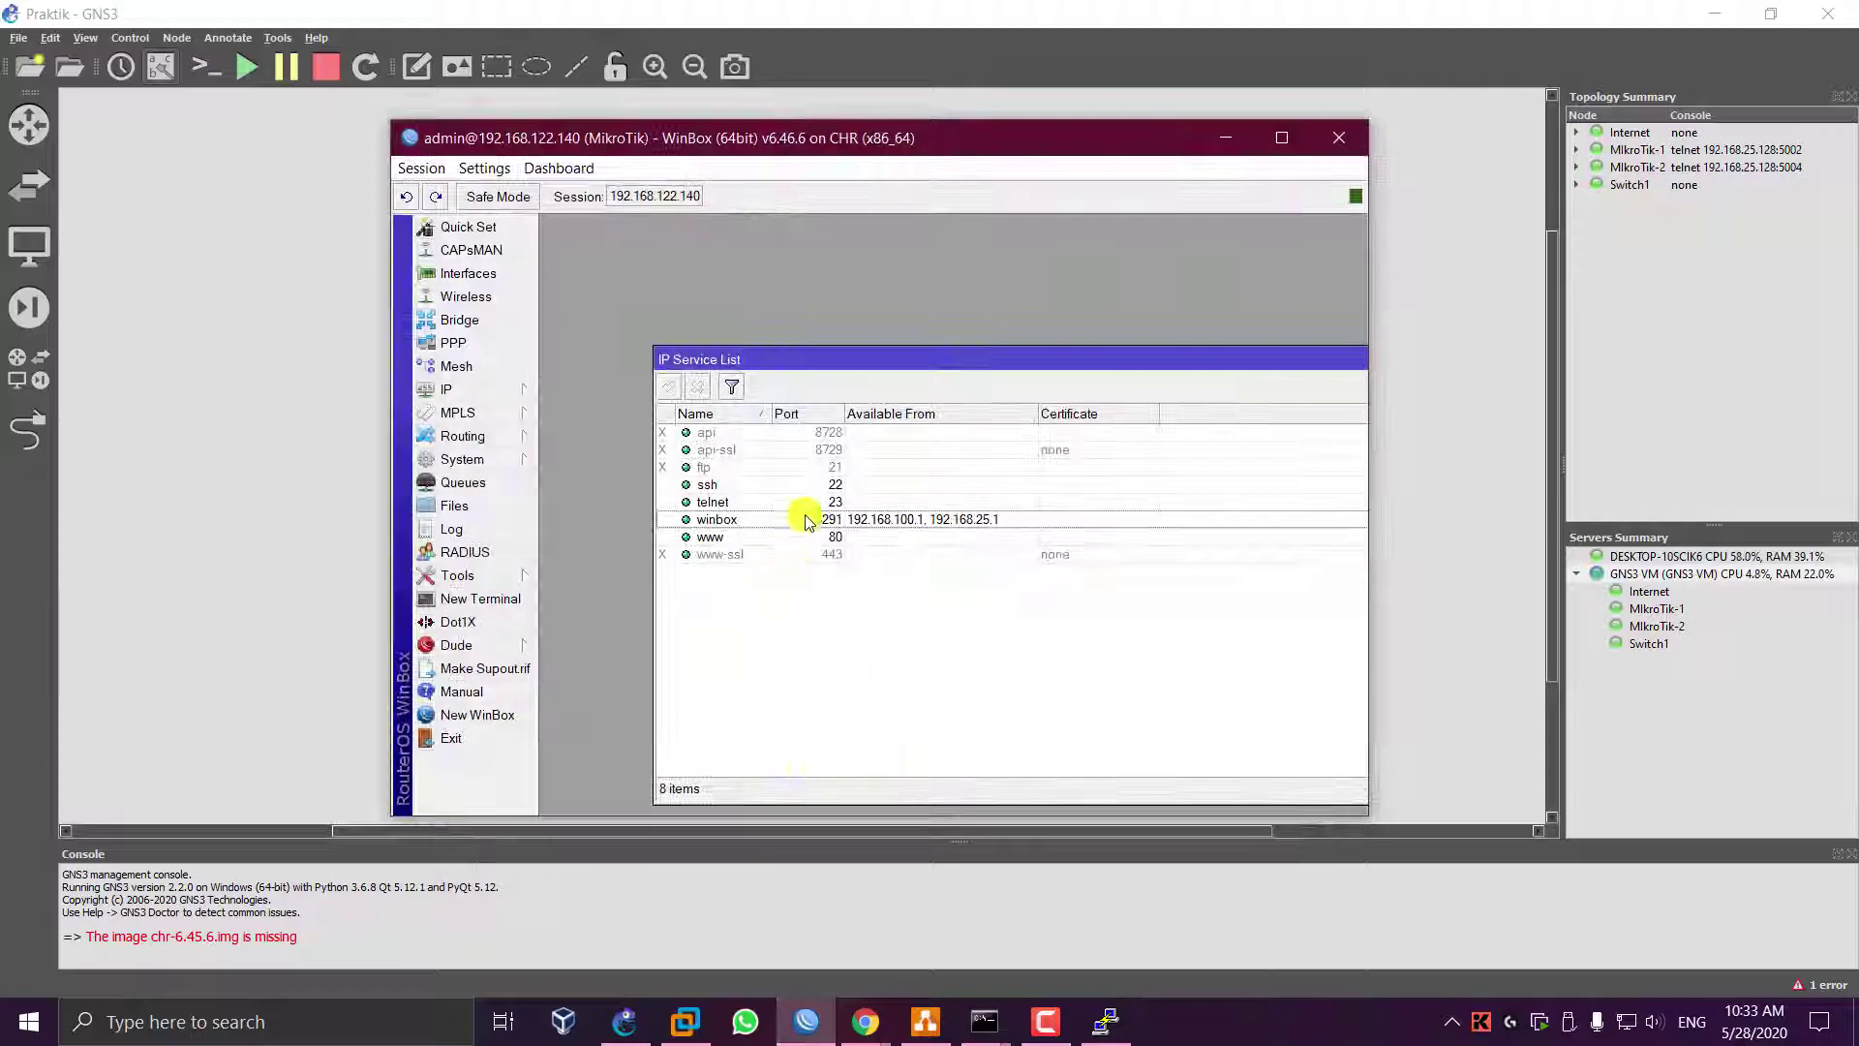
Confirm the router's 192.168.122.140/24 entry in the IP Address List, then minimize WinBox.
left_click(469, 388)
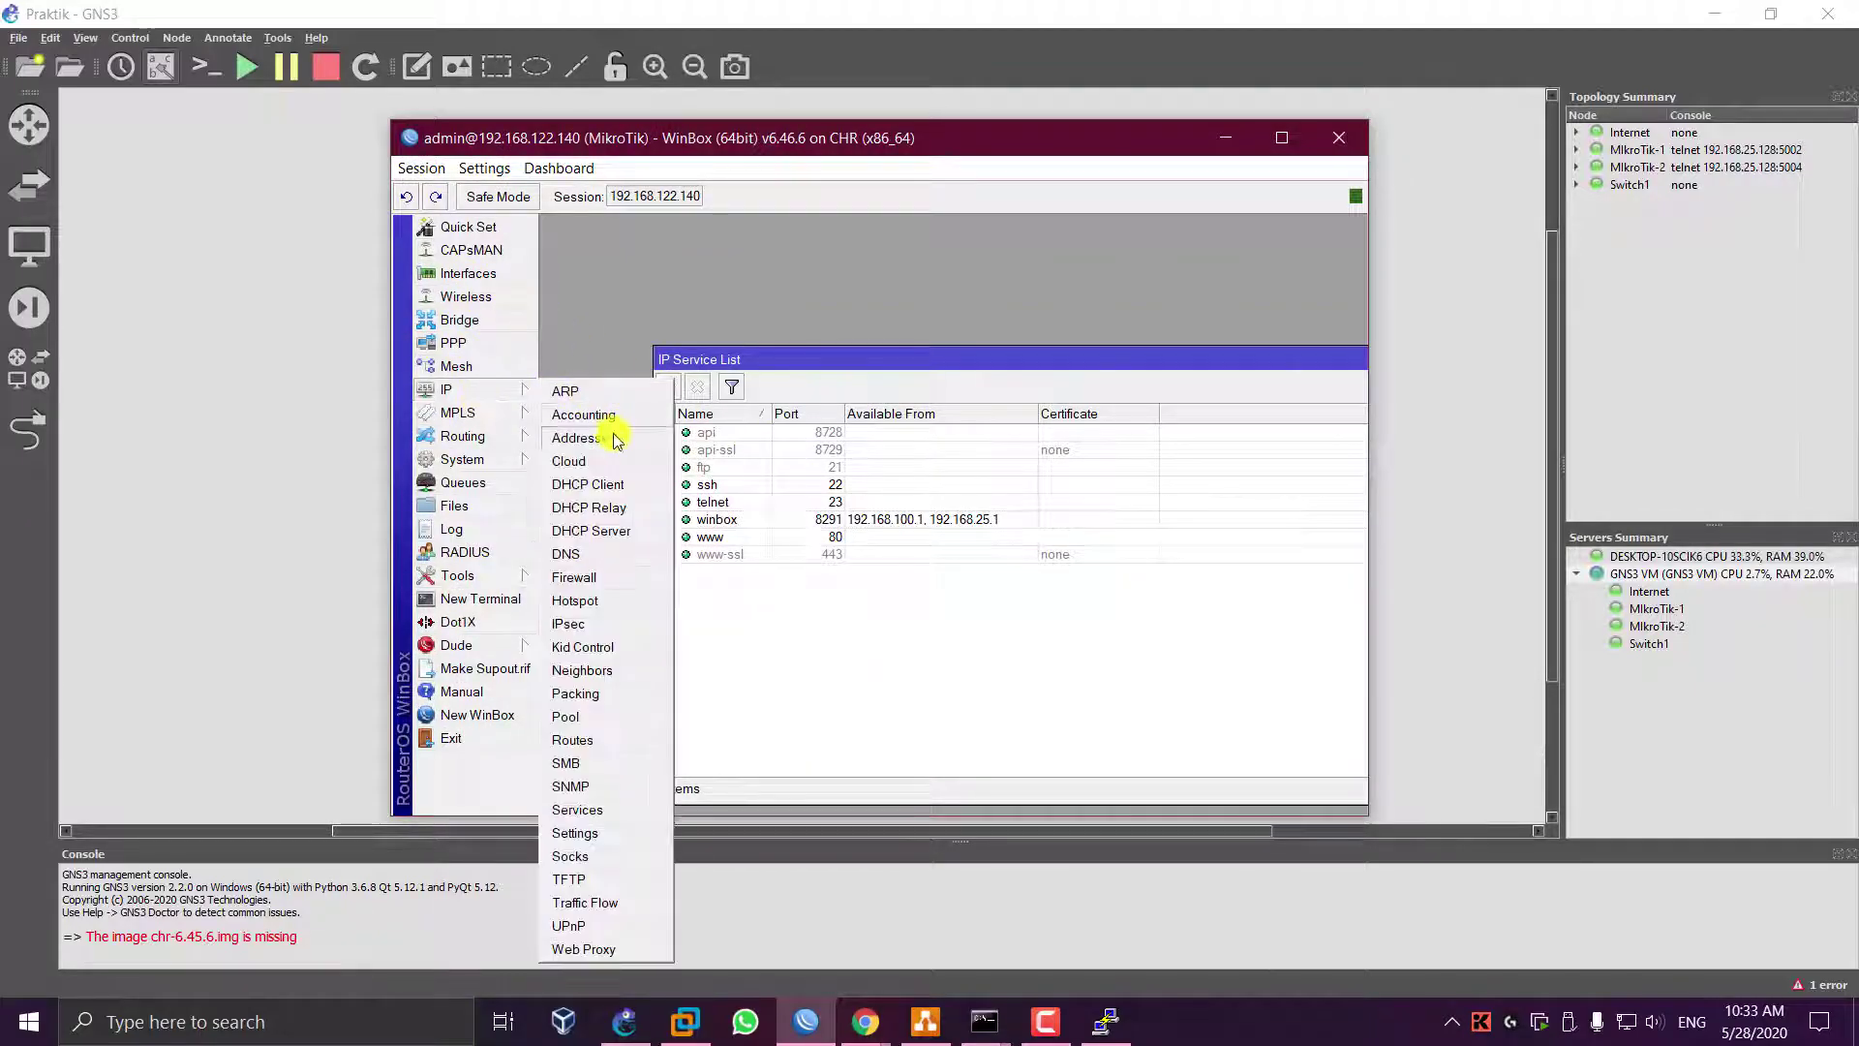
left_click(595, 439)
left_click(840, 399)
double_click(870, 399)
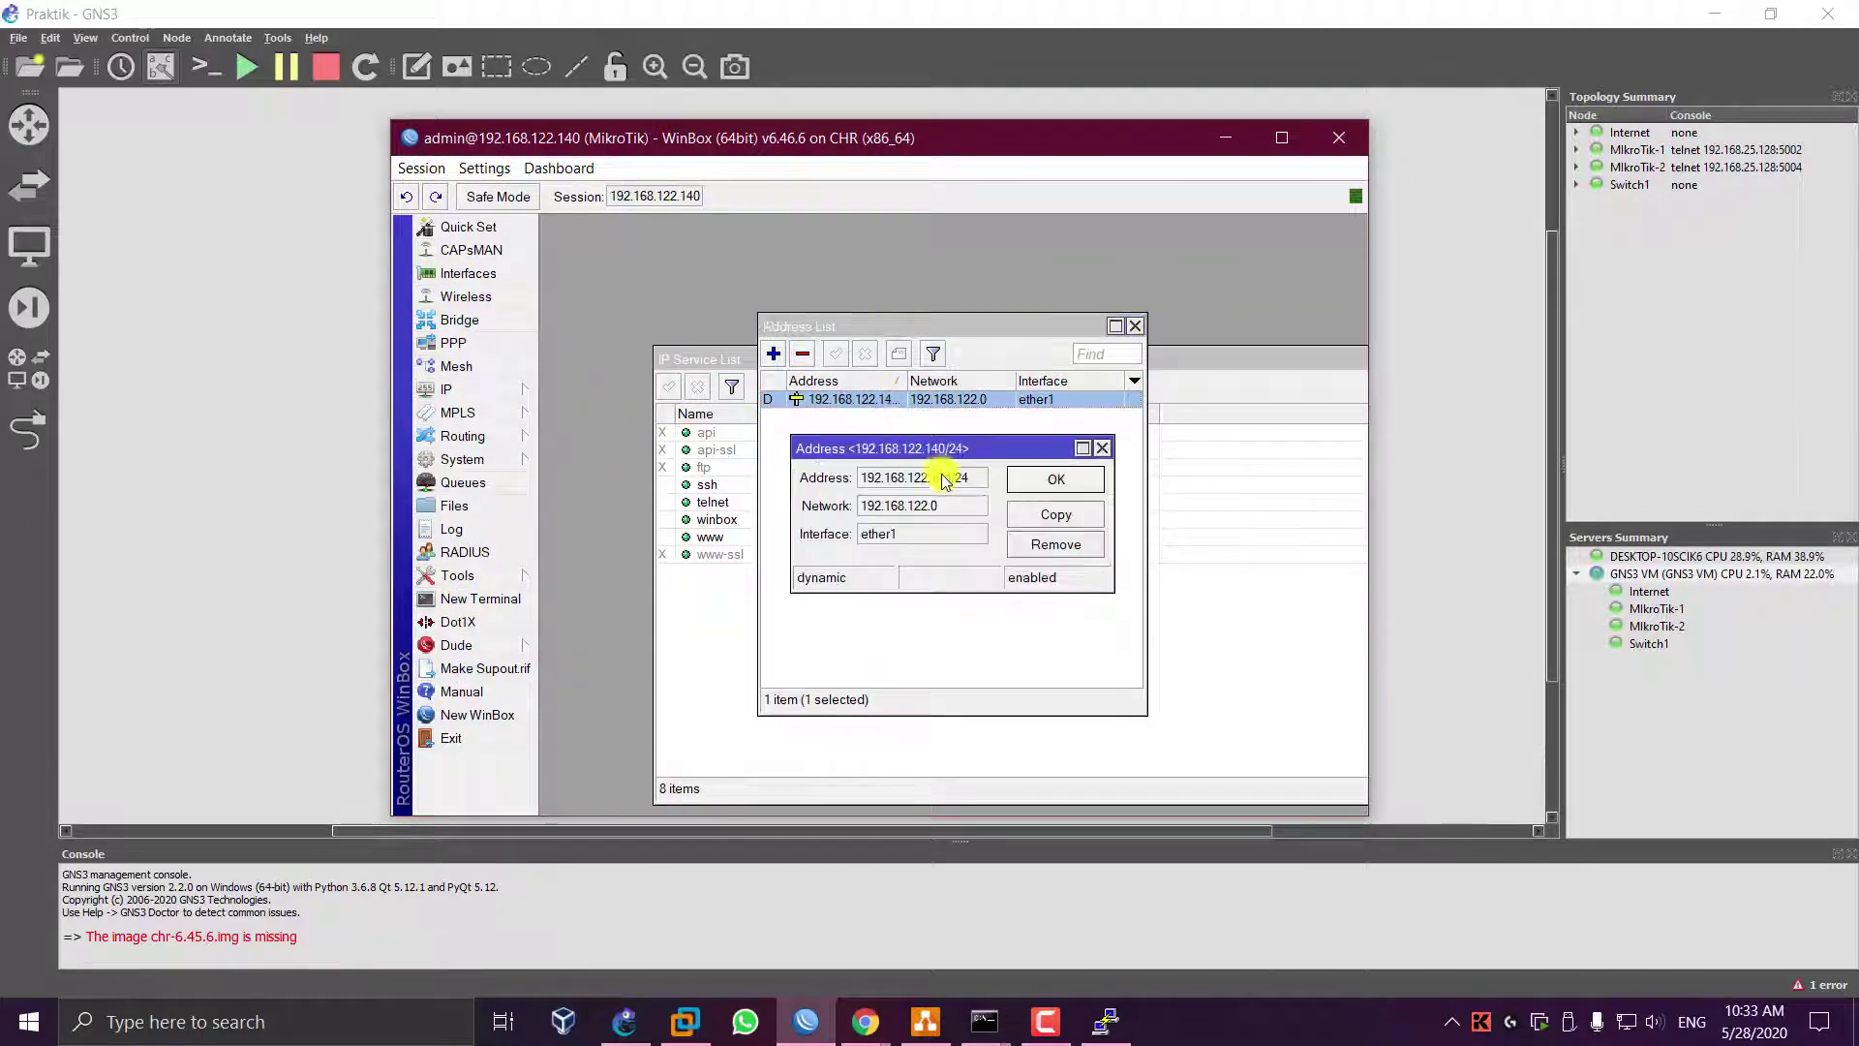
left_click_drag(964, 481, 1007, 484)
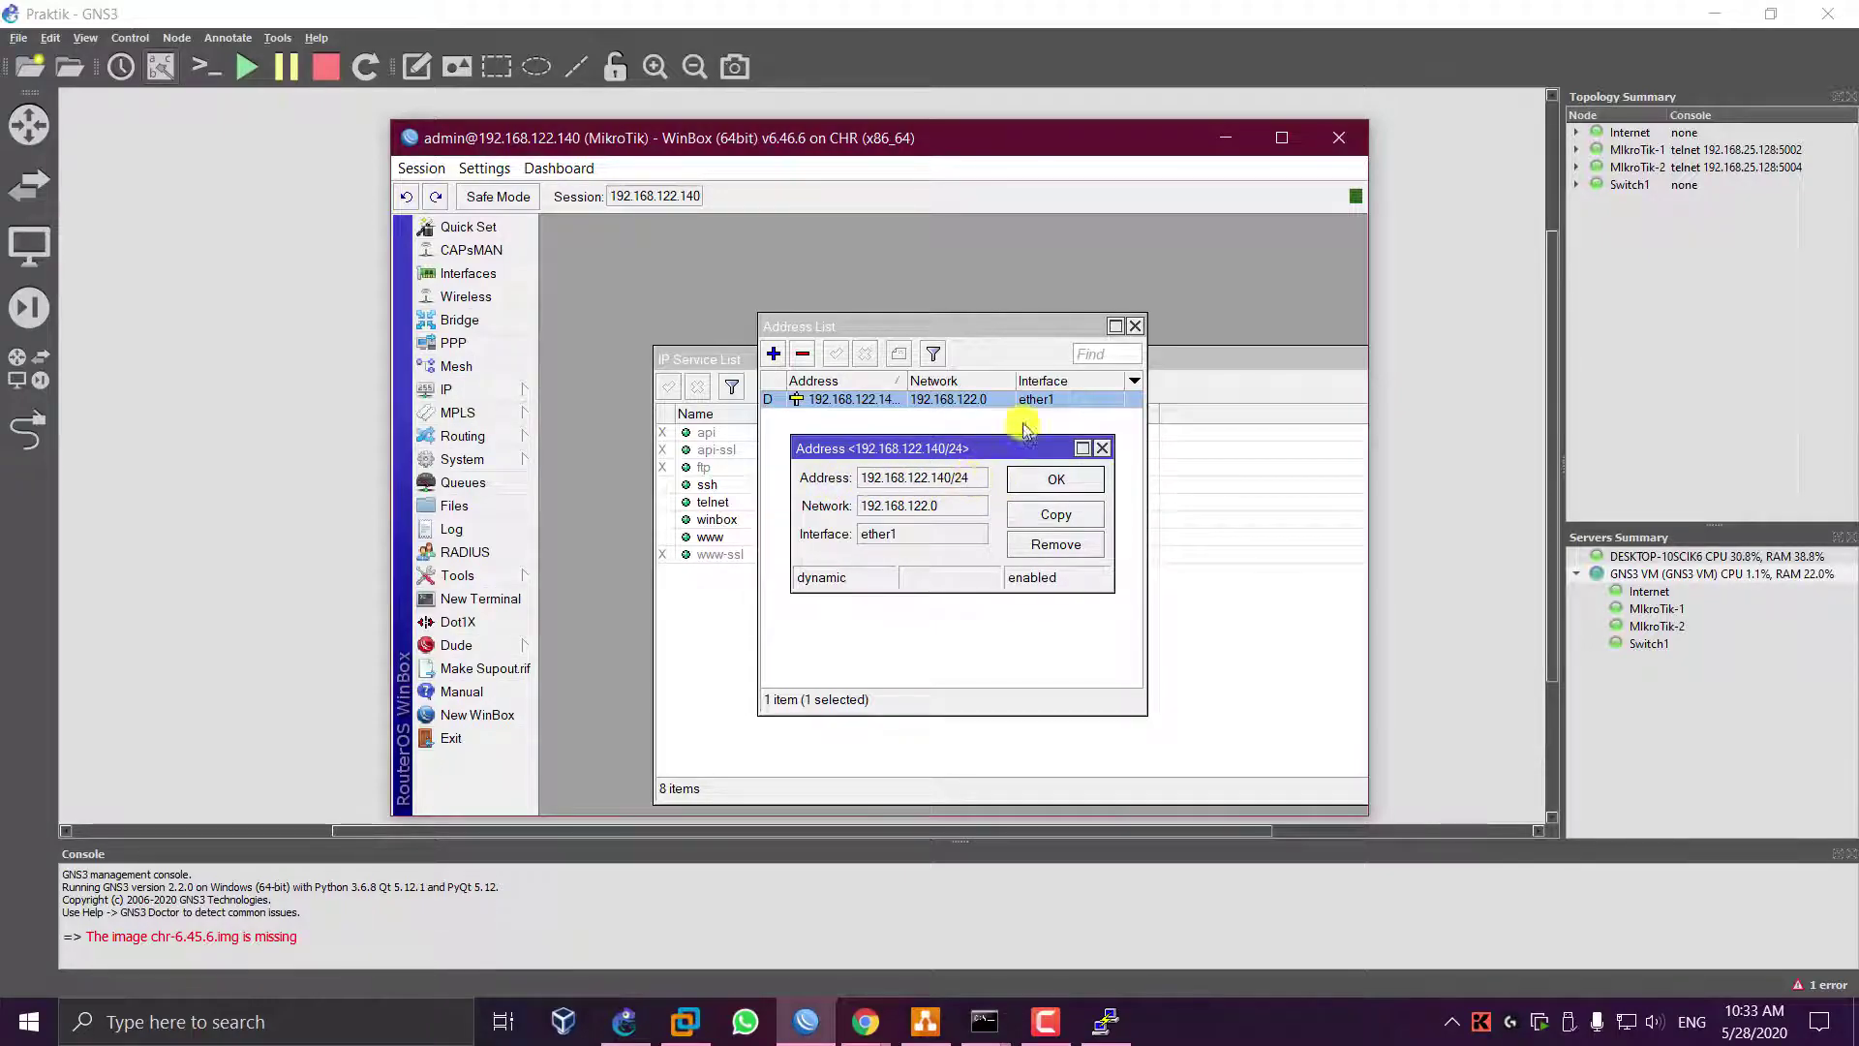
left_click(1134, 326)
left_click(1232, 148)
Browse in Chrome to 192.168.122.140, correcting the mistyped address along the way.
mouse_move(865, 1021)
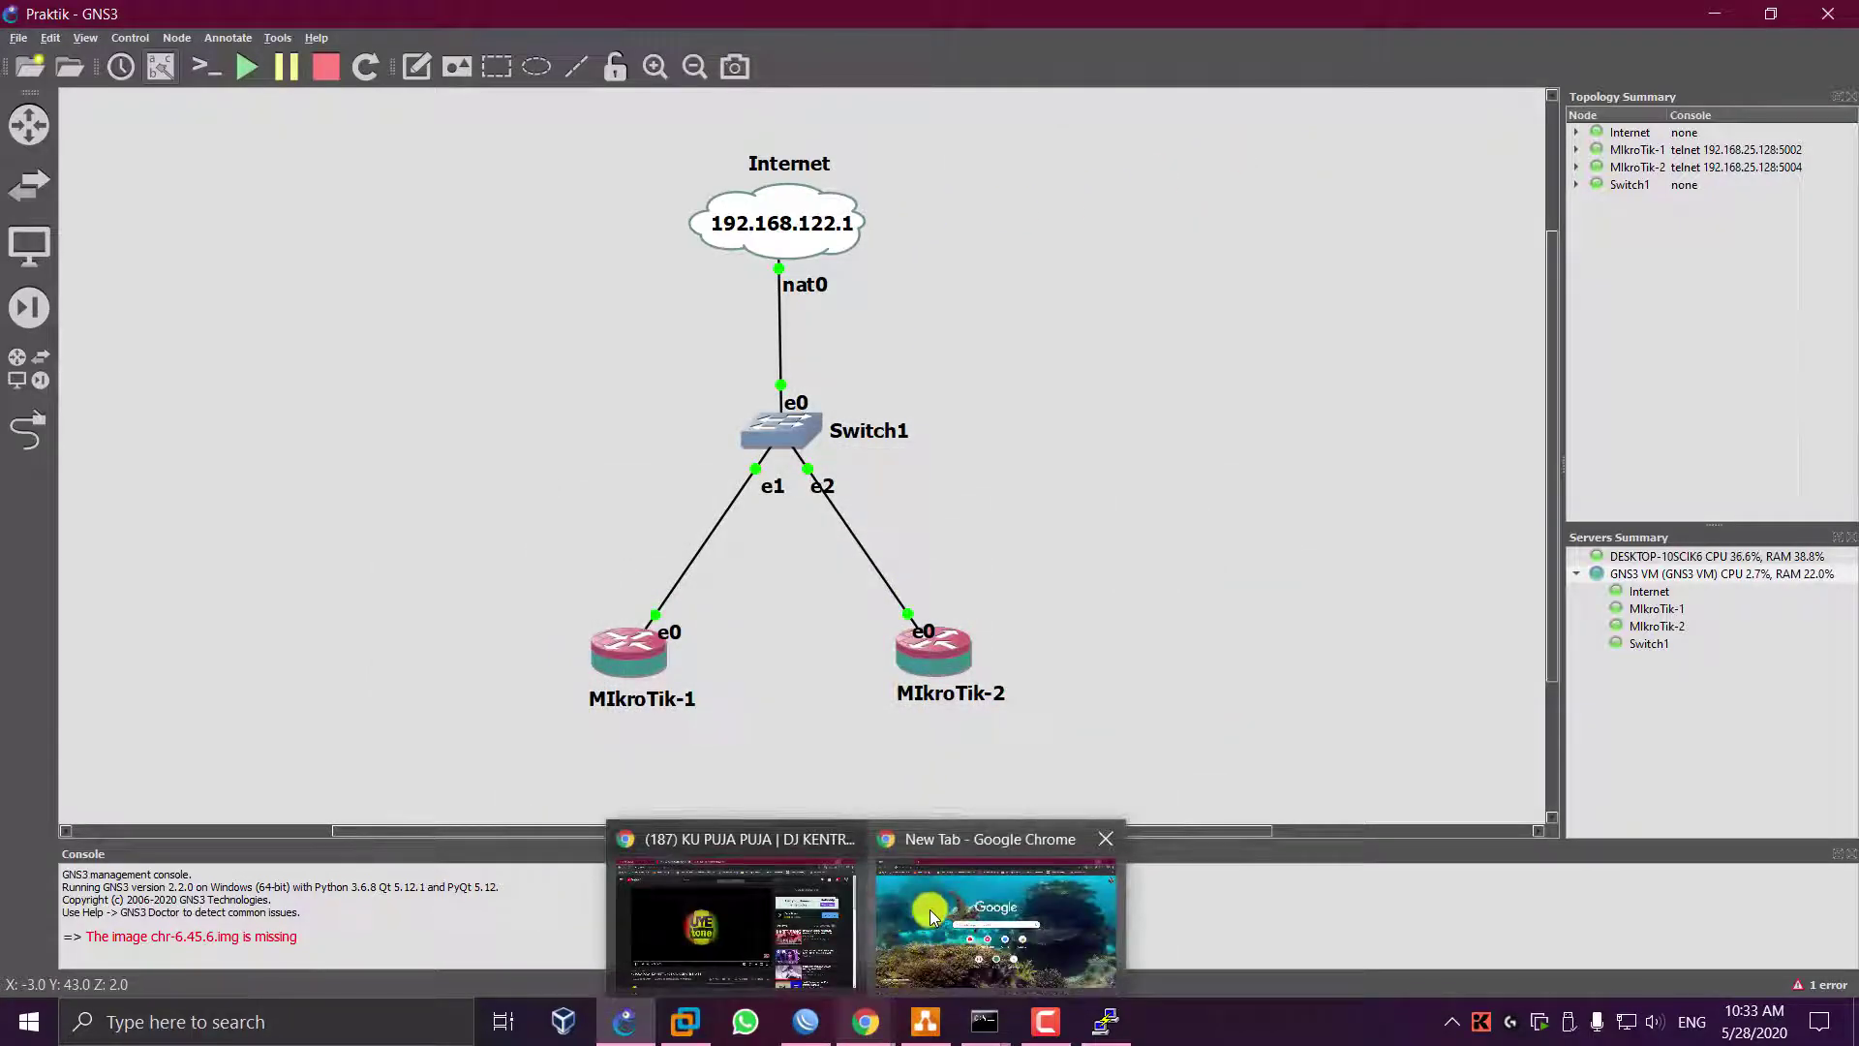
left_click(935, 956)
left_click(725, 65)
type("1952.")
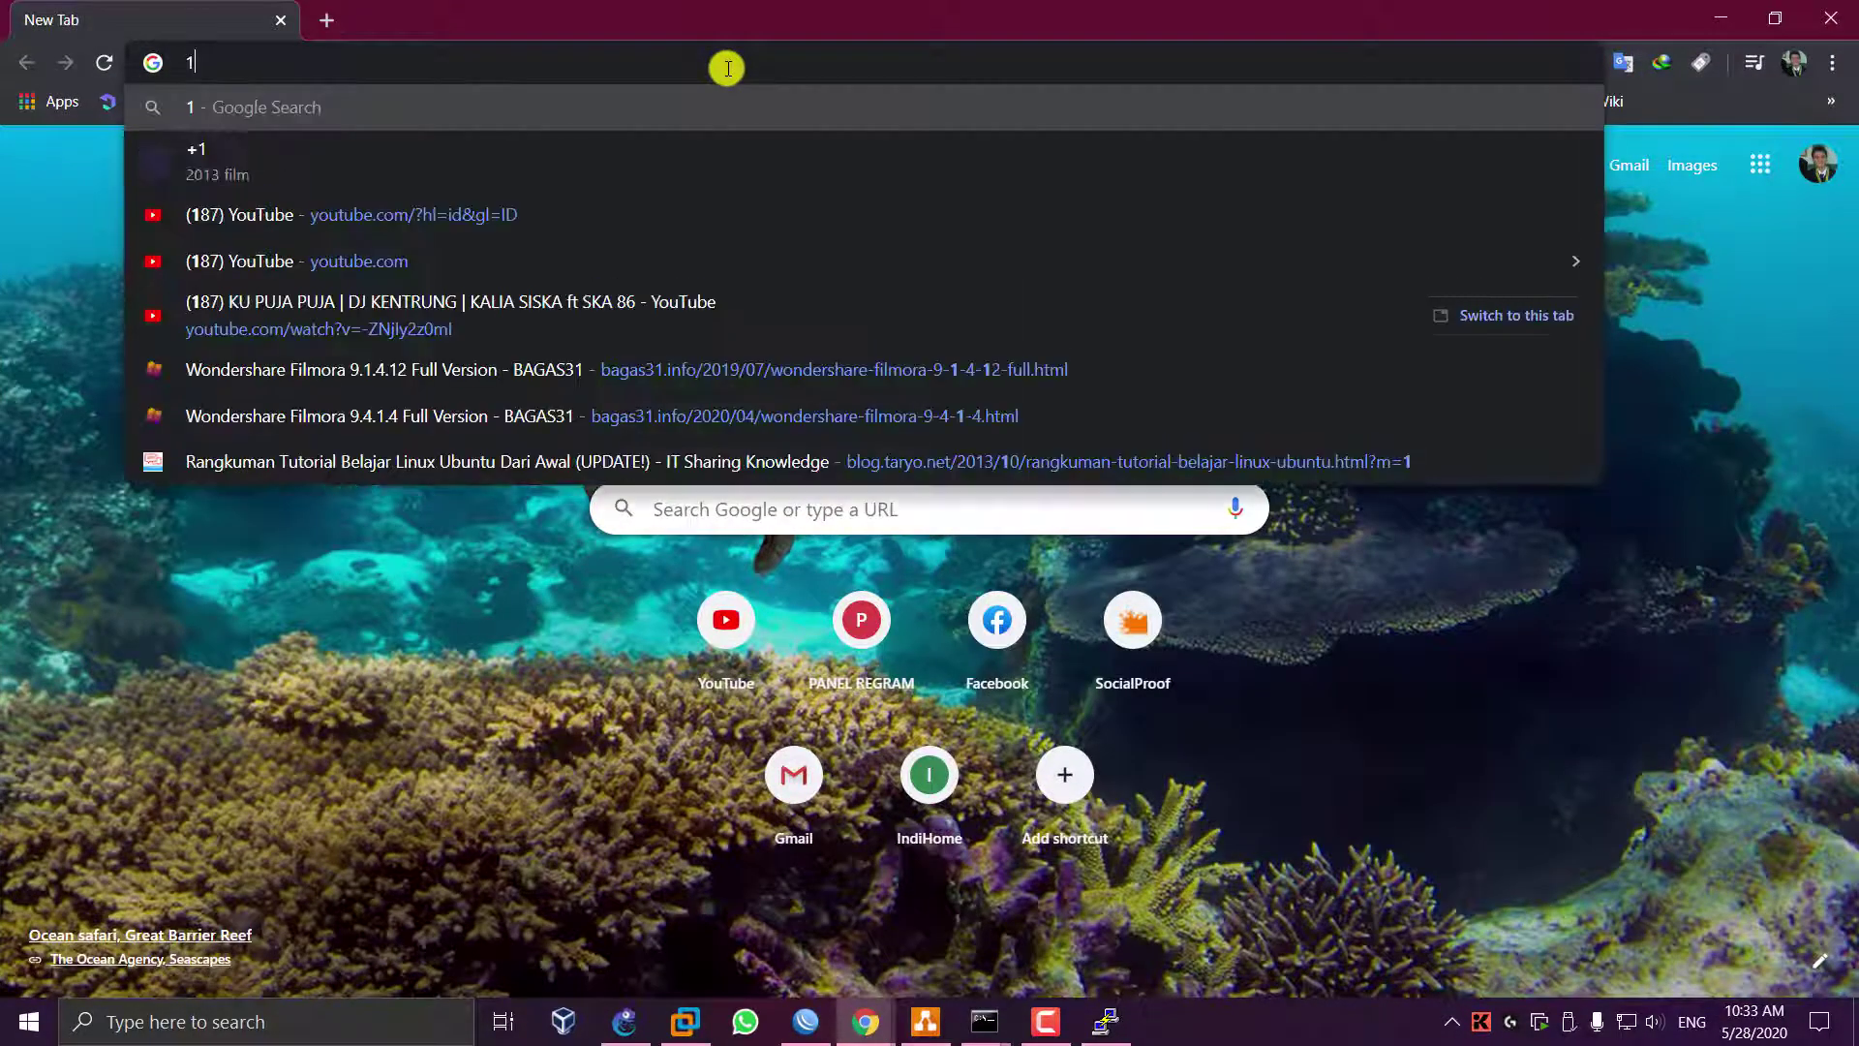
key("BackSpace")
key("BackSpace")
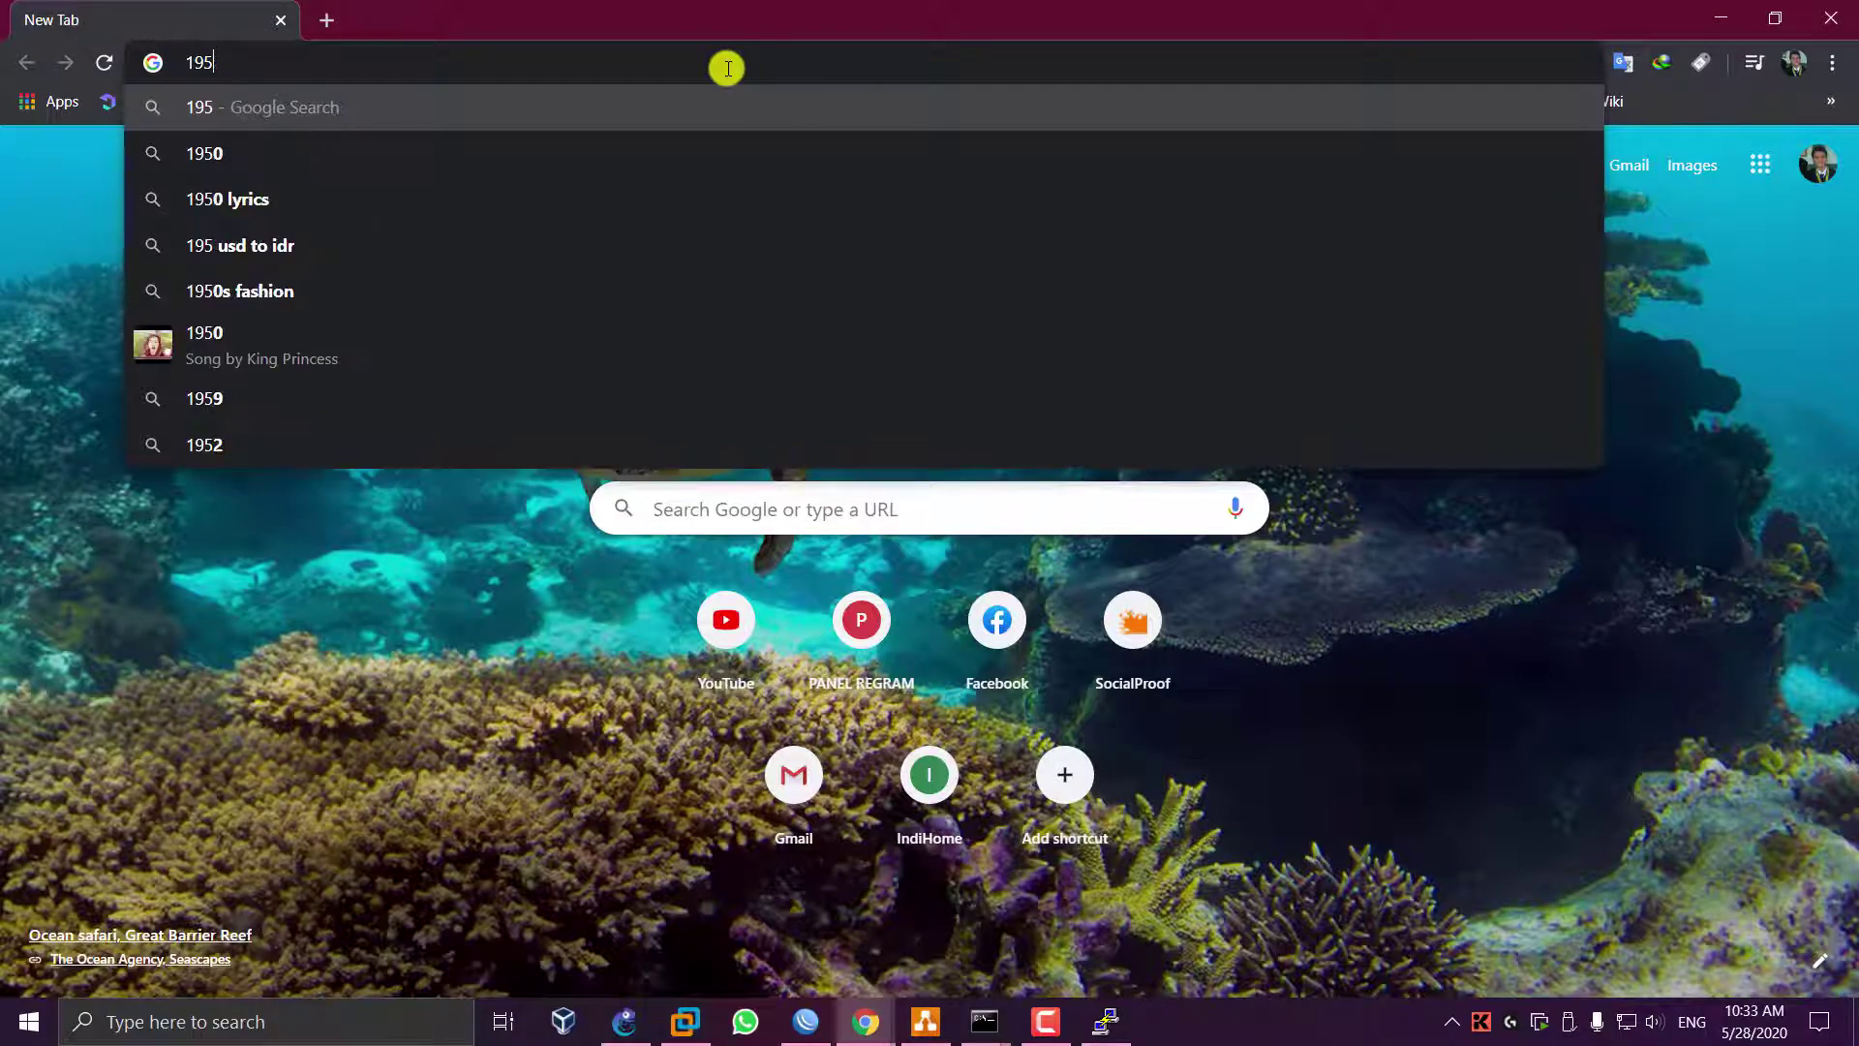
key("BackSpace")
type("2.168.")
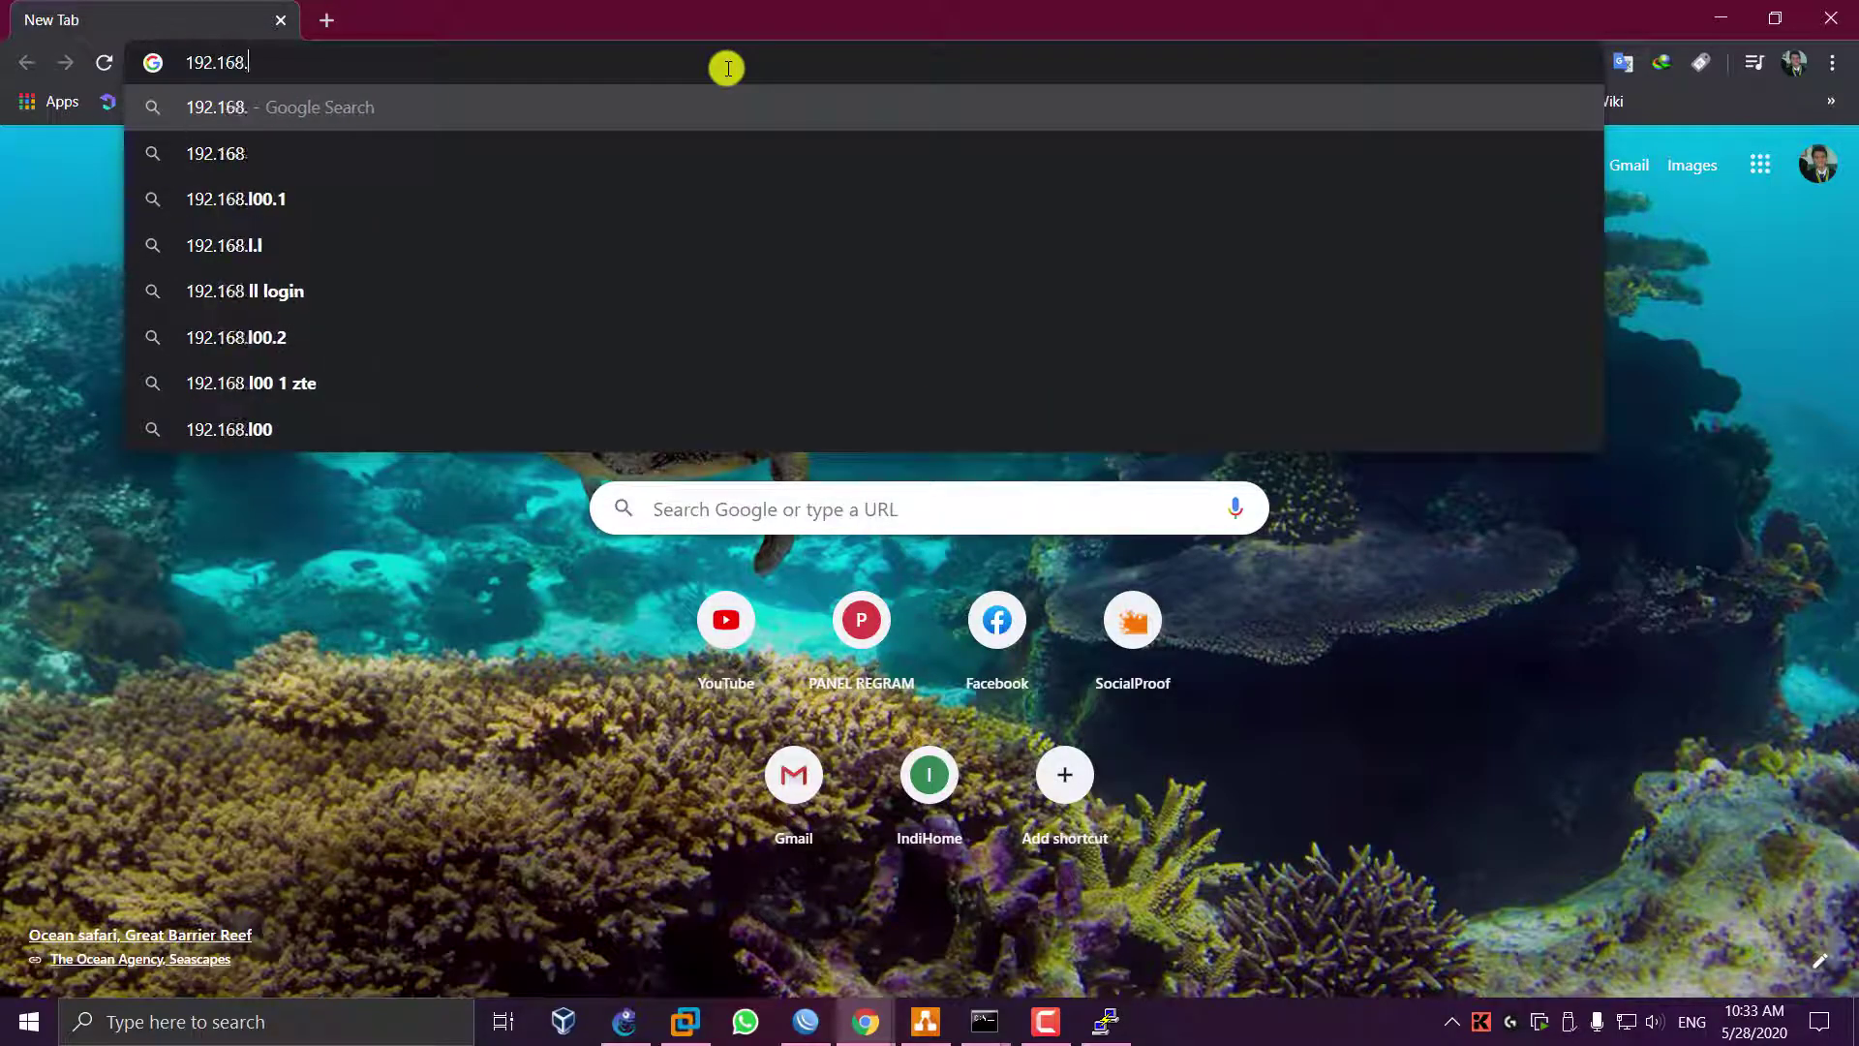
type("25.12")
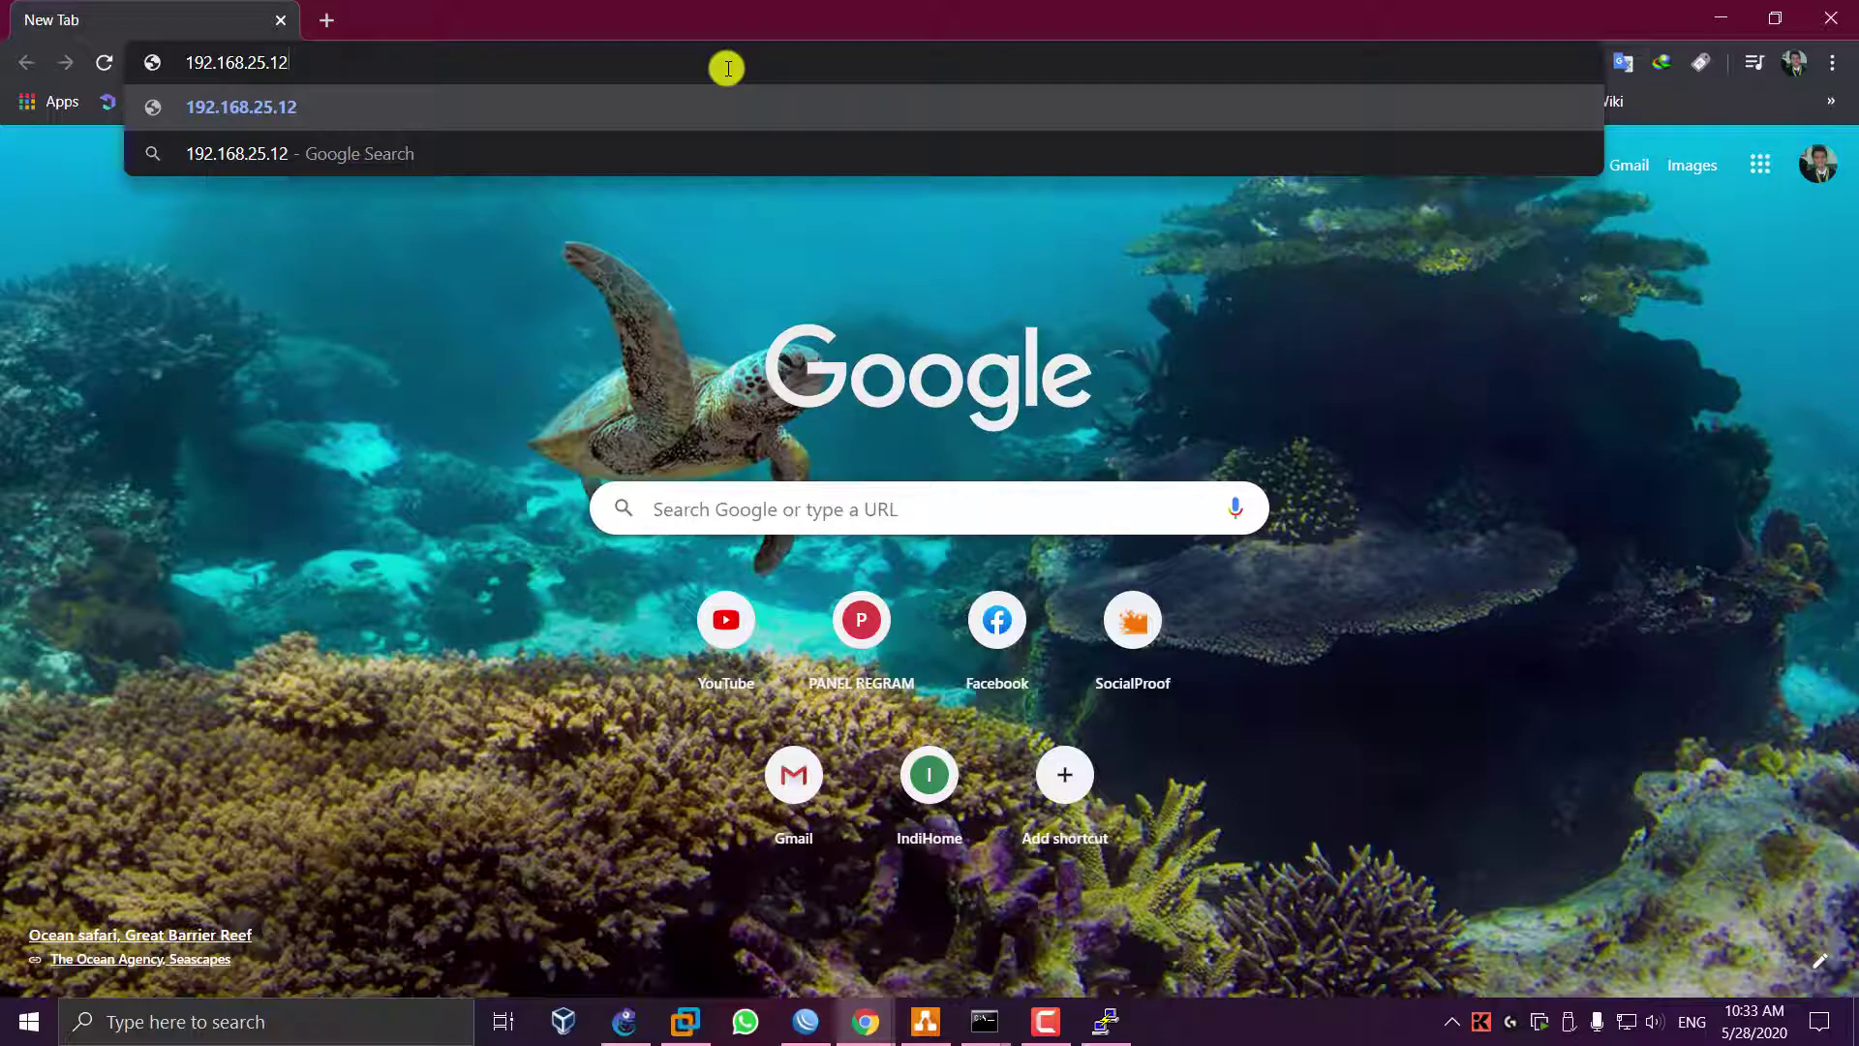
key("BackSpace")
key("BackSpace")
key("BackSpace")
type("122.147")
key("BackSpace")
type("0")
key("Return")
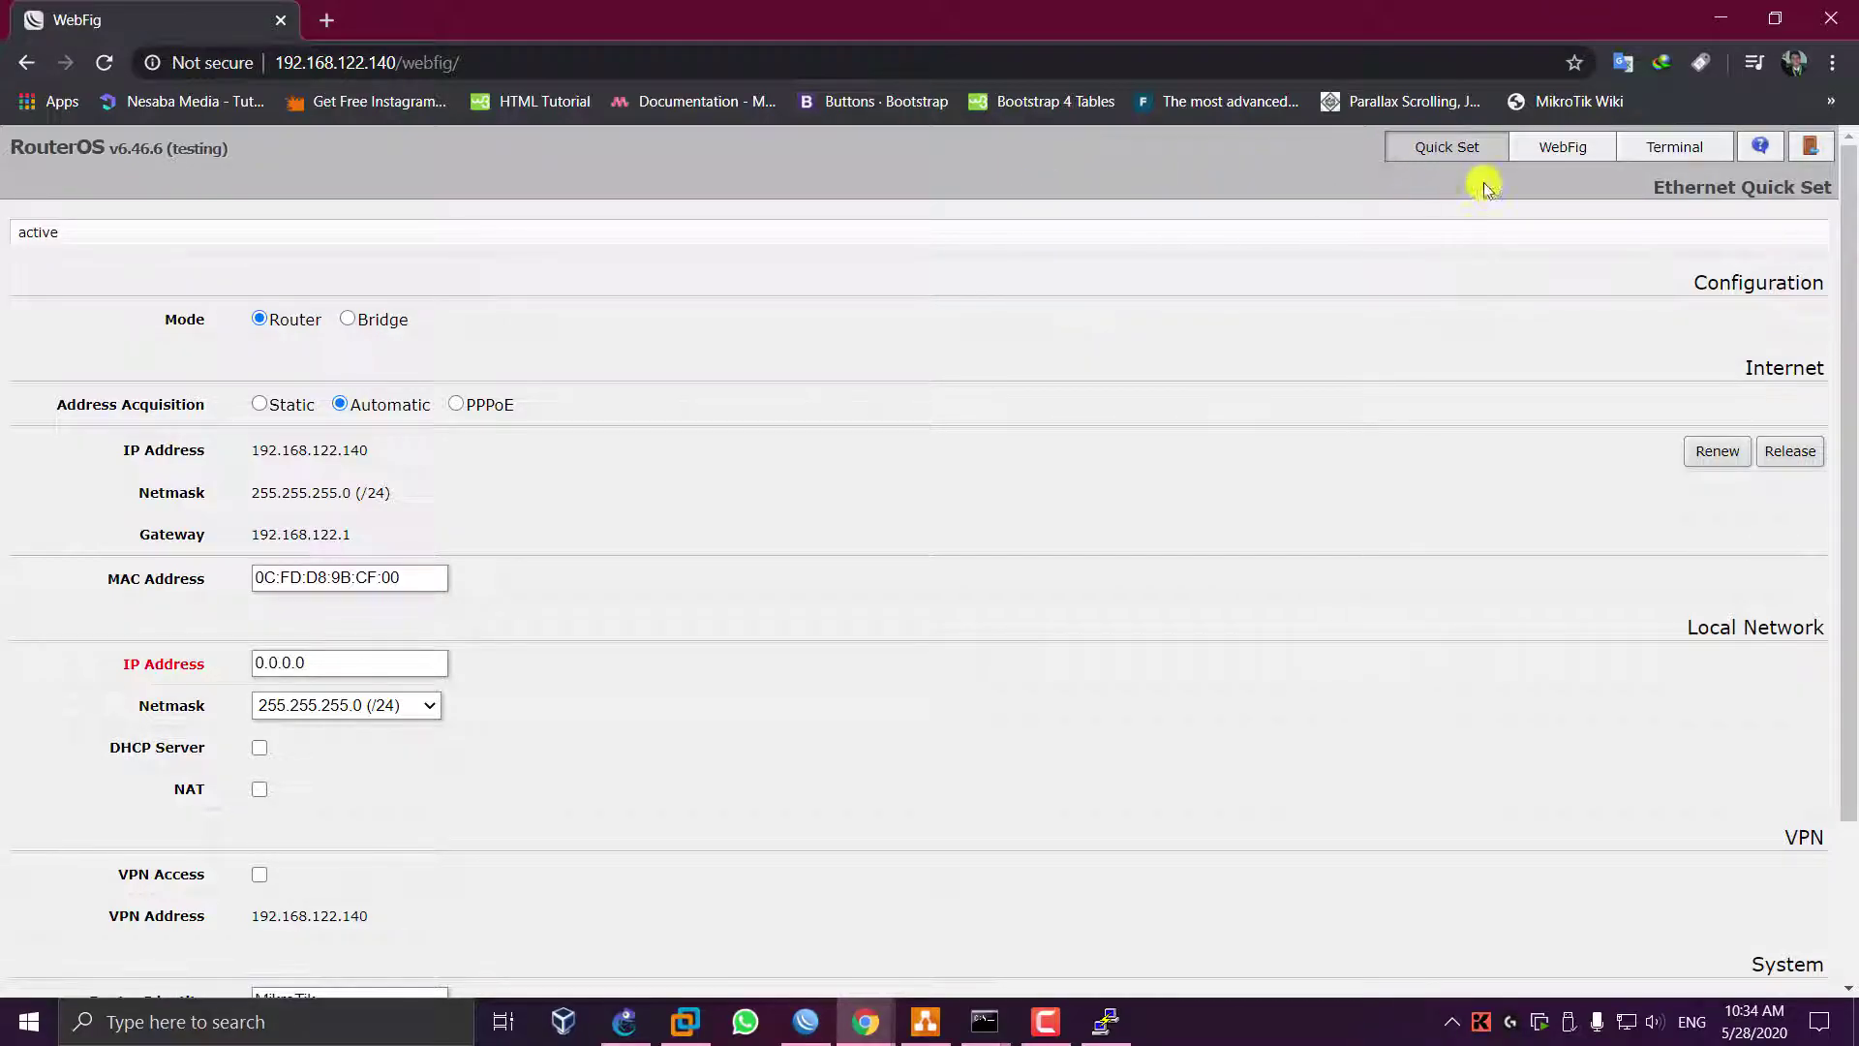
Switch WebFig to its full Interface List view and bring WinBox's IP Service List into view.
left_click(1593, 147)
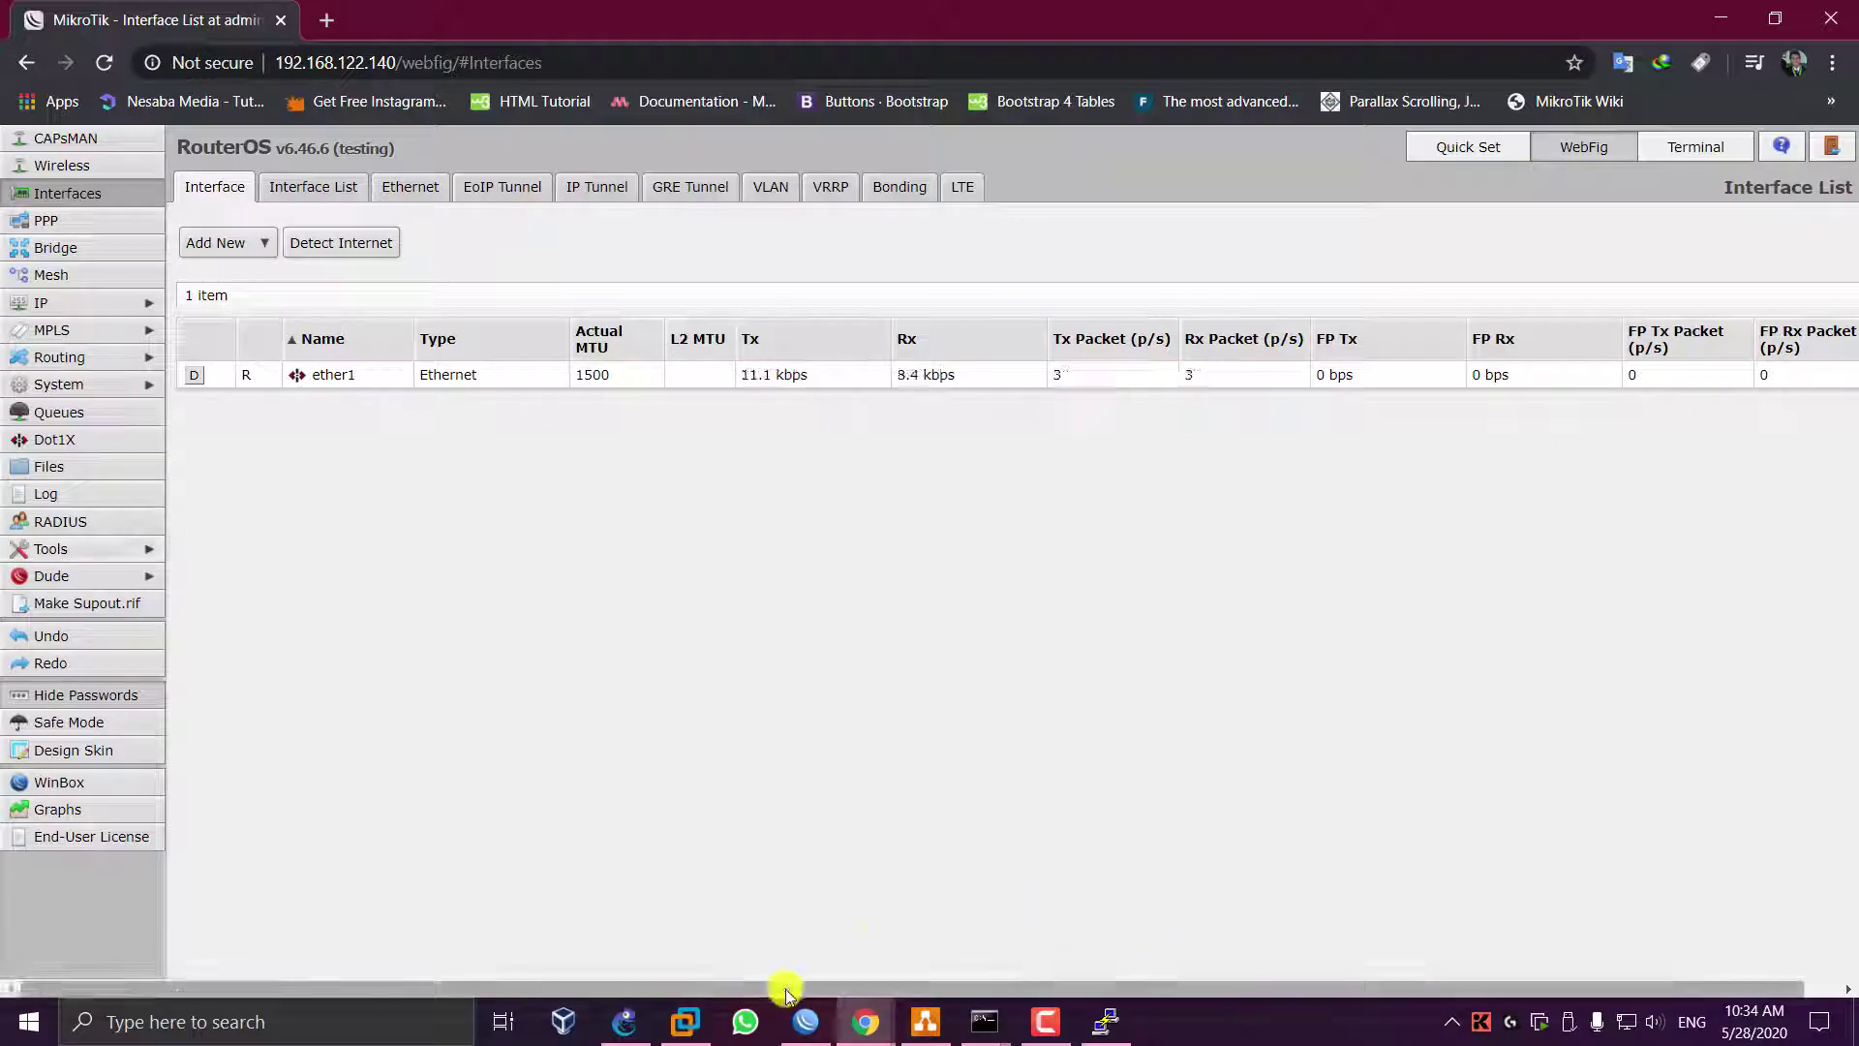
left_click(806, 1021)
left_click_drag(1023, 359, 940, 295)
Review the winbox service settings without changes, then return to WinBox after glancing at WebFig.
double_click(816, 455)
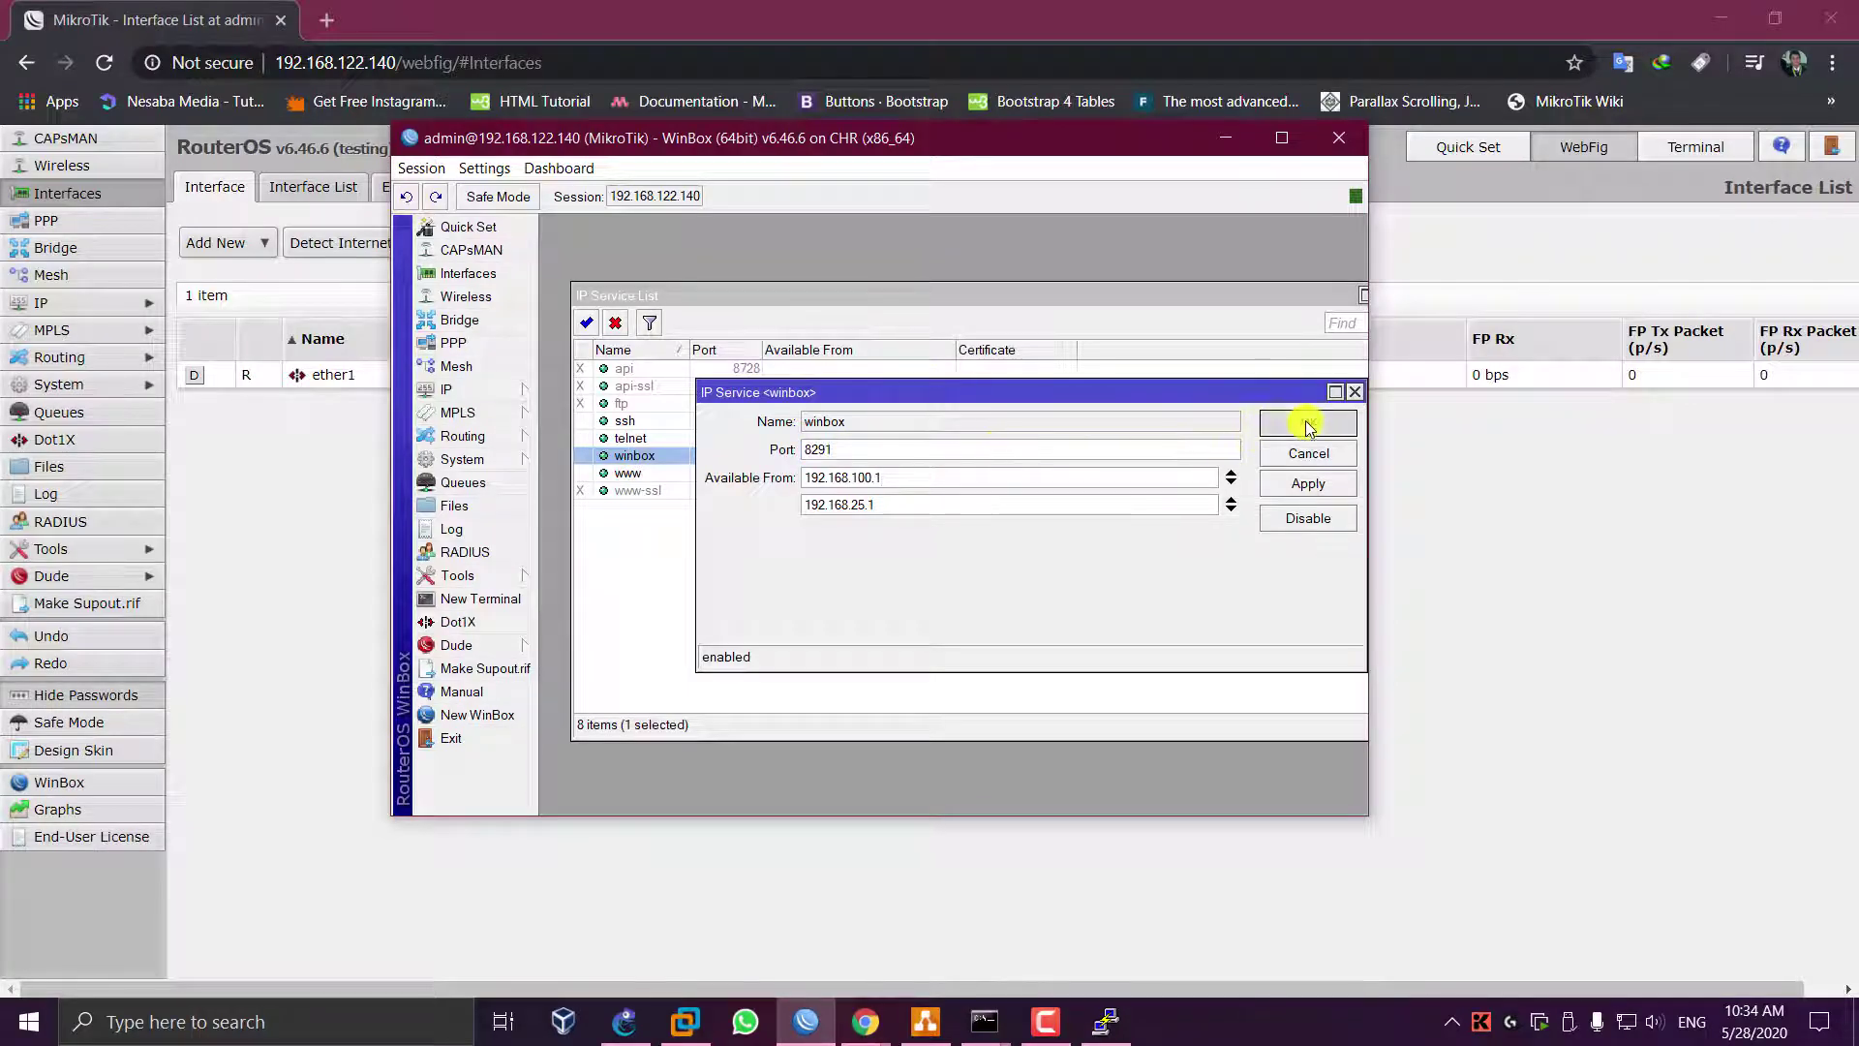
left_click(1306, 423)
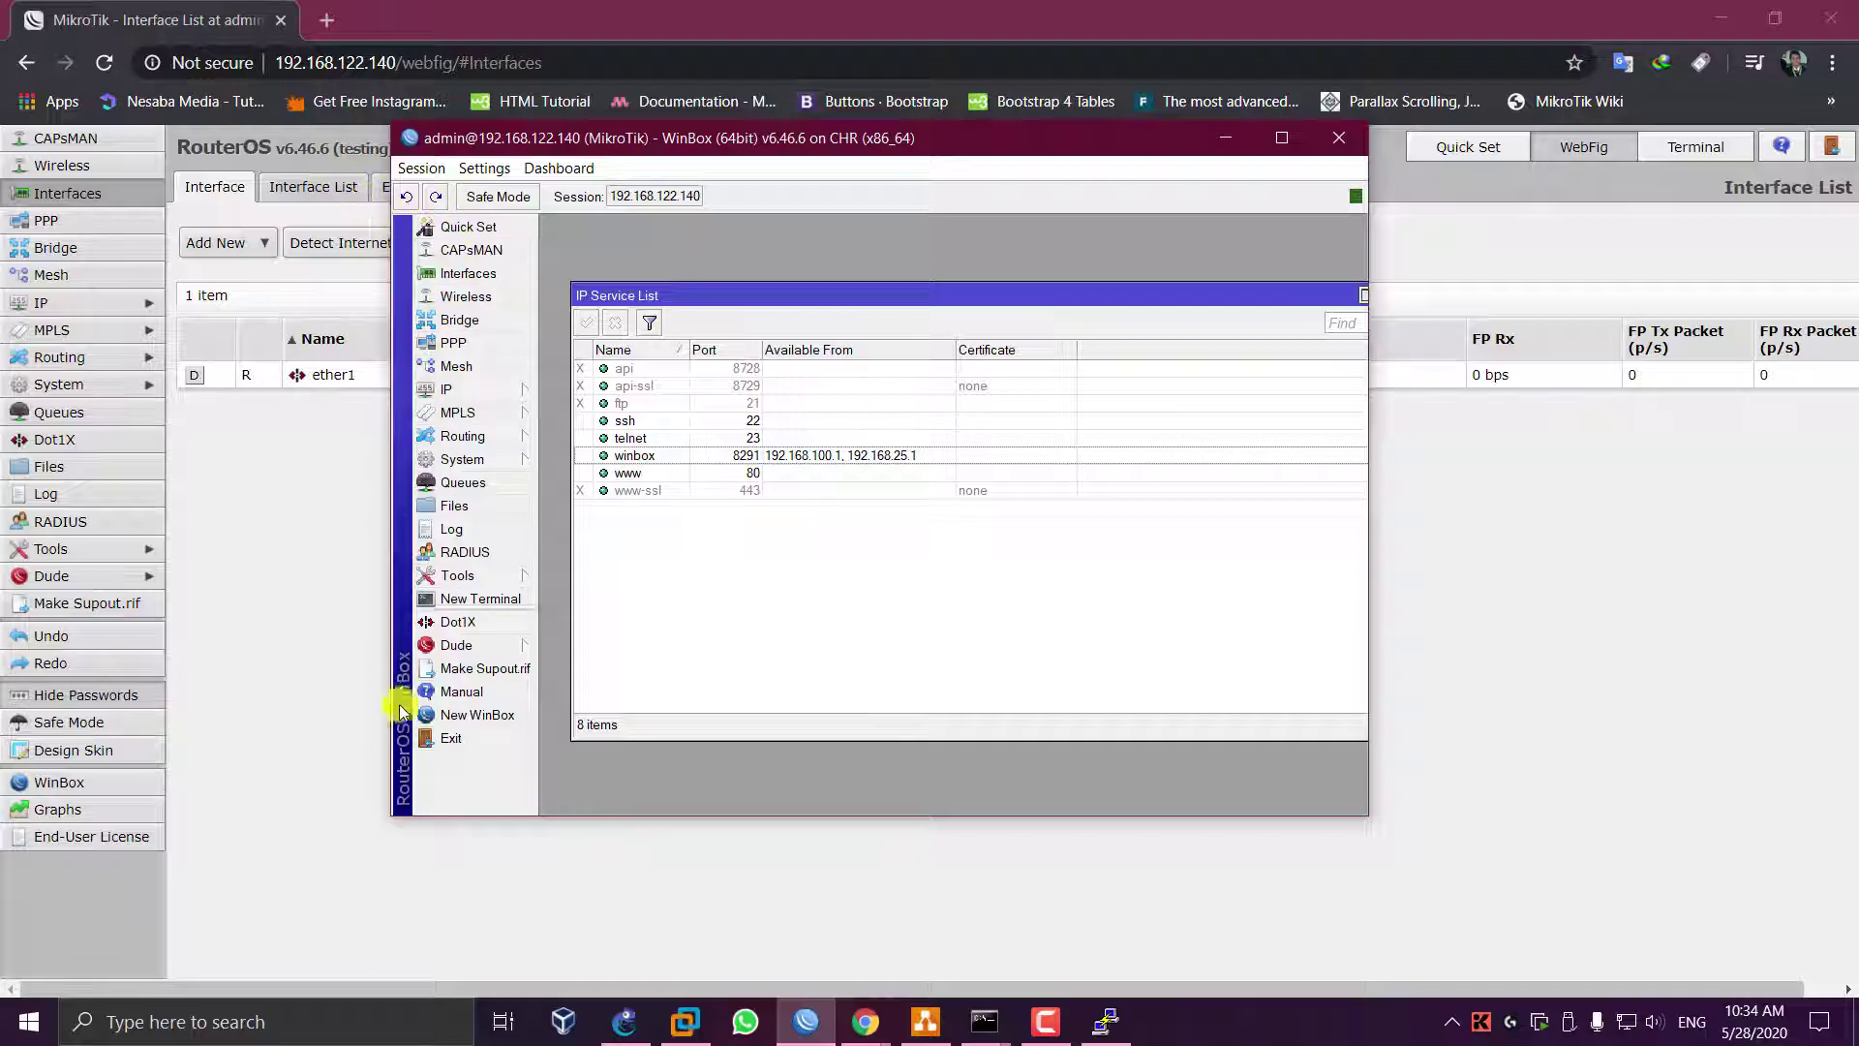
left_click(296, 518)
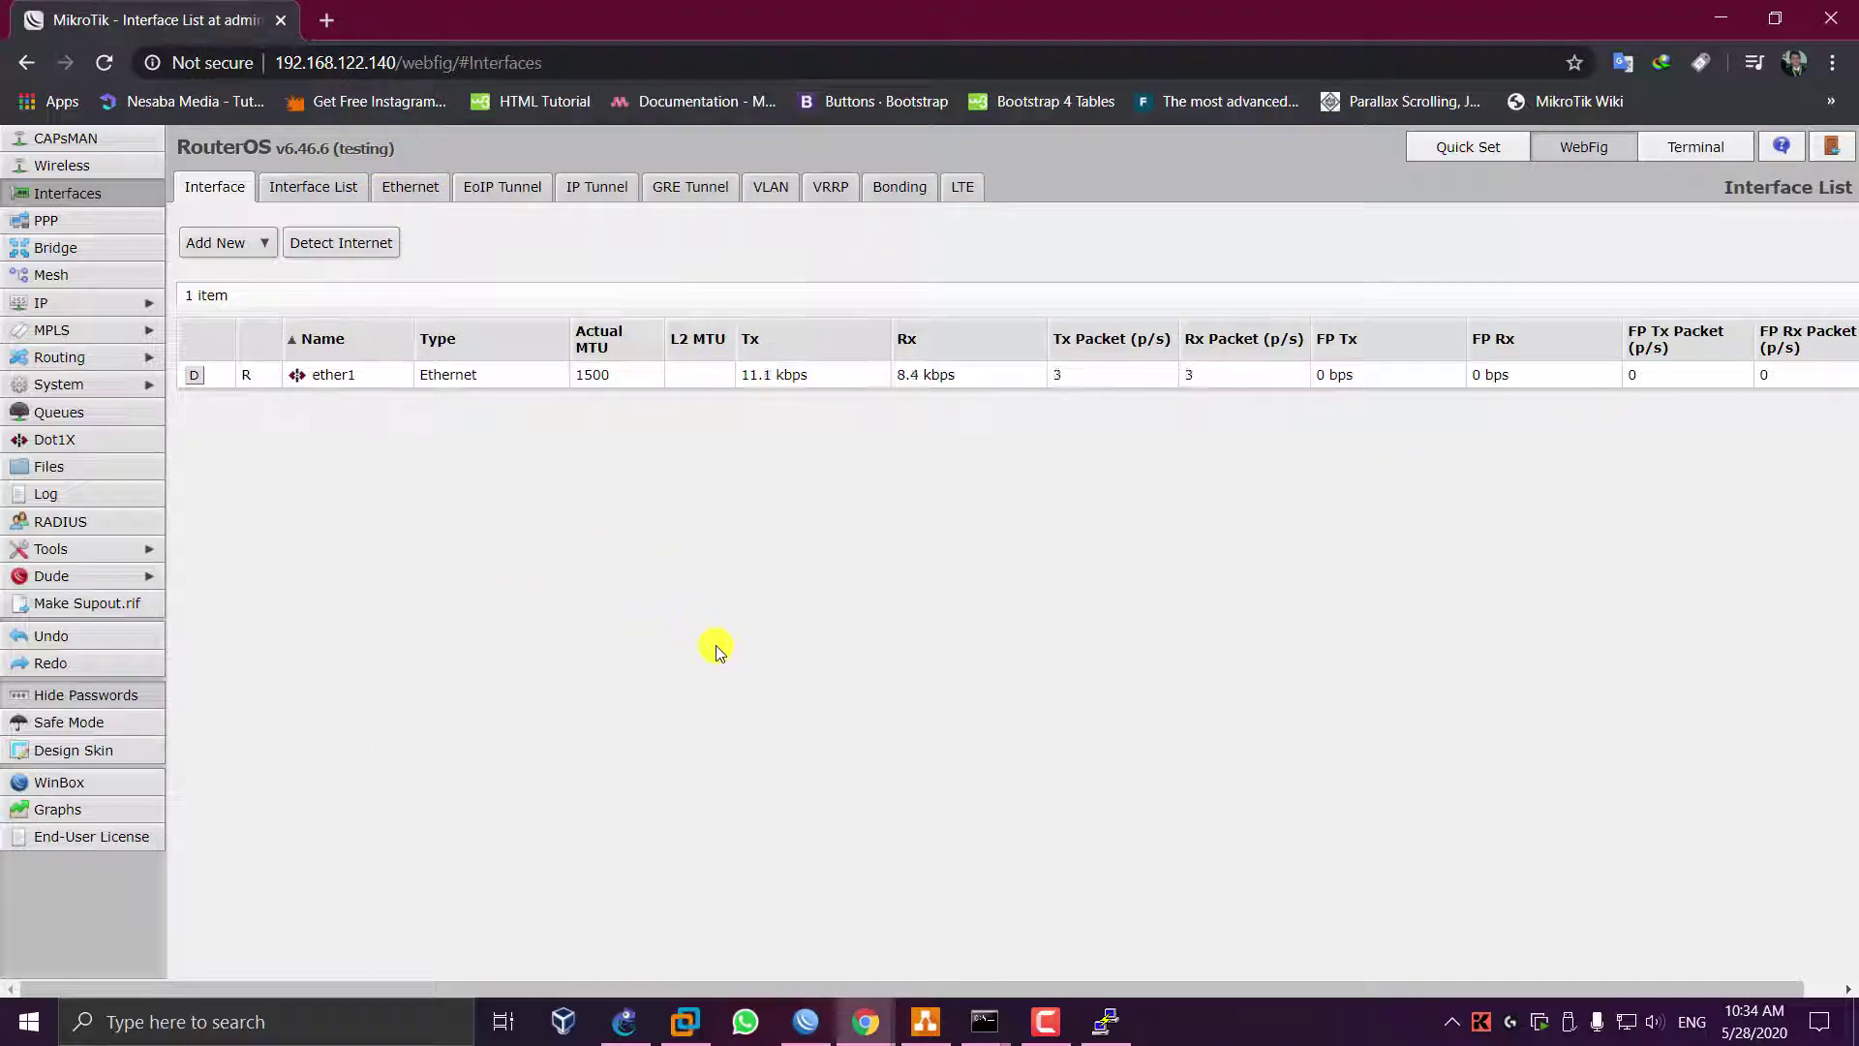
left_click(809, 1022)
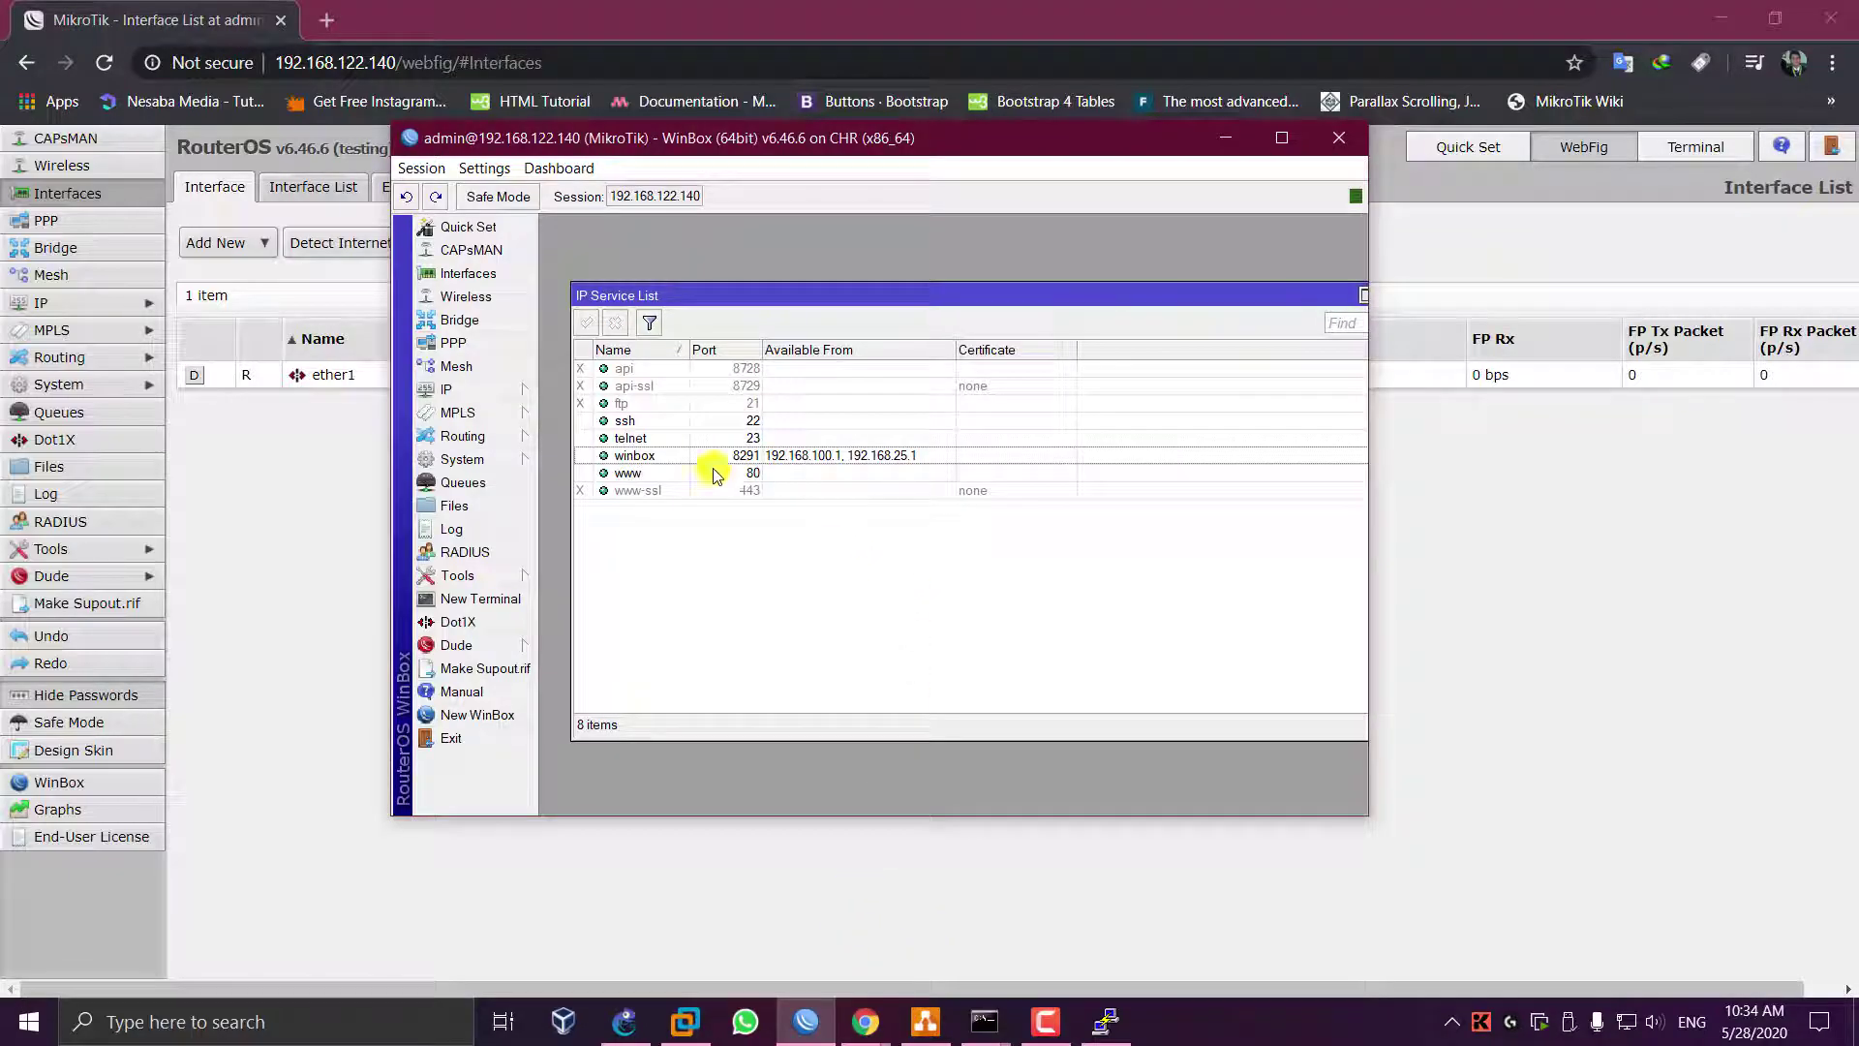
Limit the www service on port 80 to 192.168.100.1, apply it, and minimize WinBox.
double_click(651, 474)
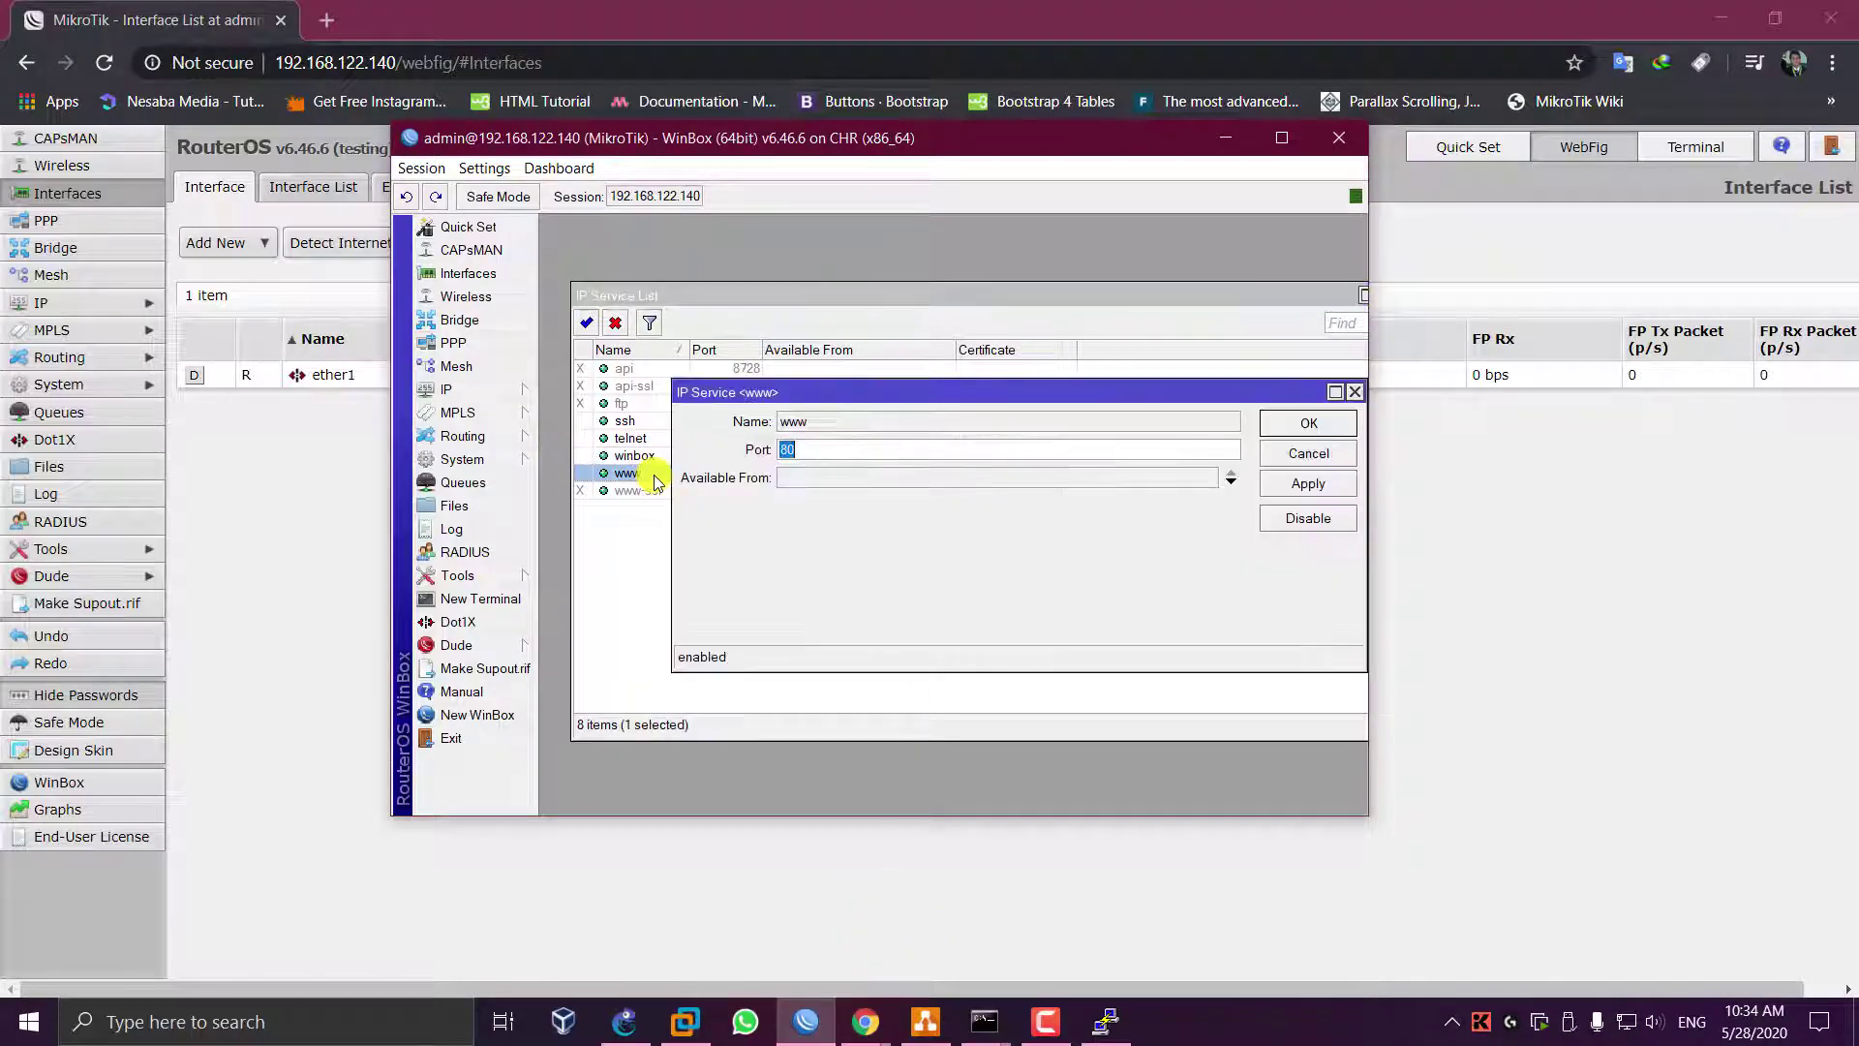
left_click(859, 477)
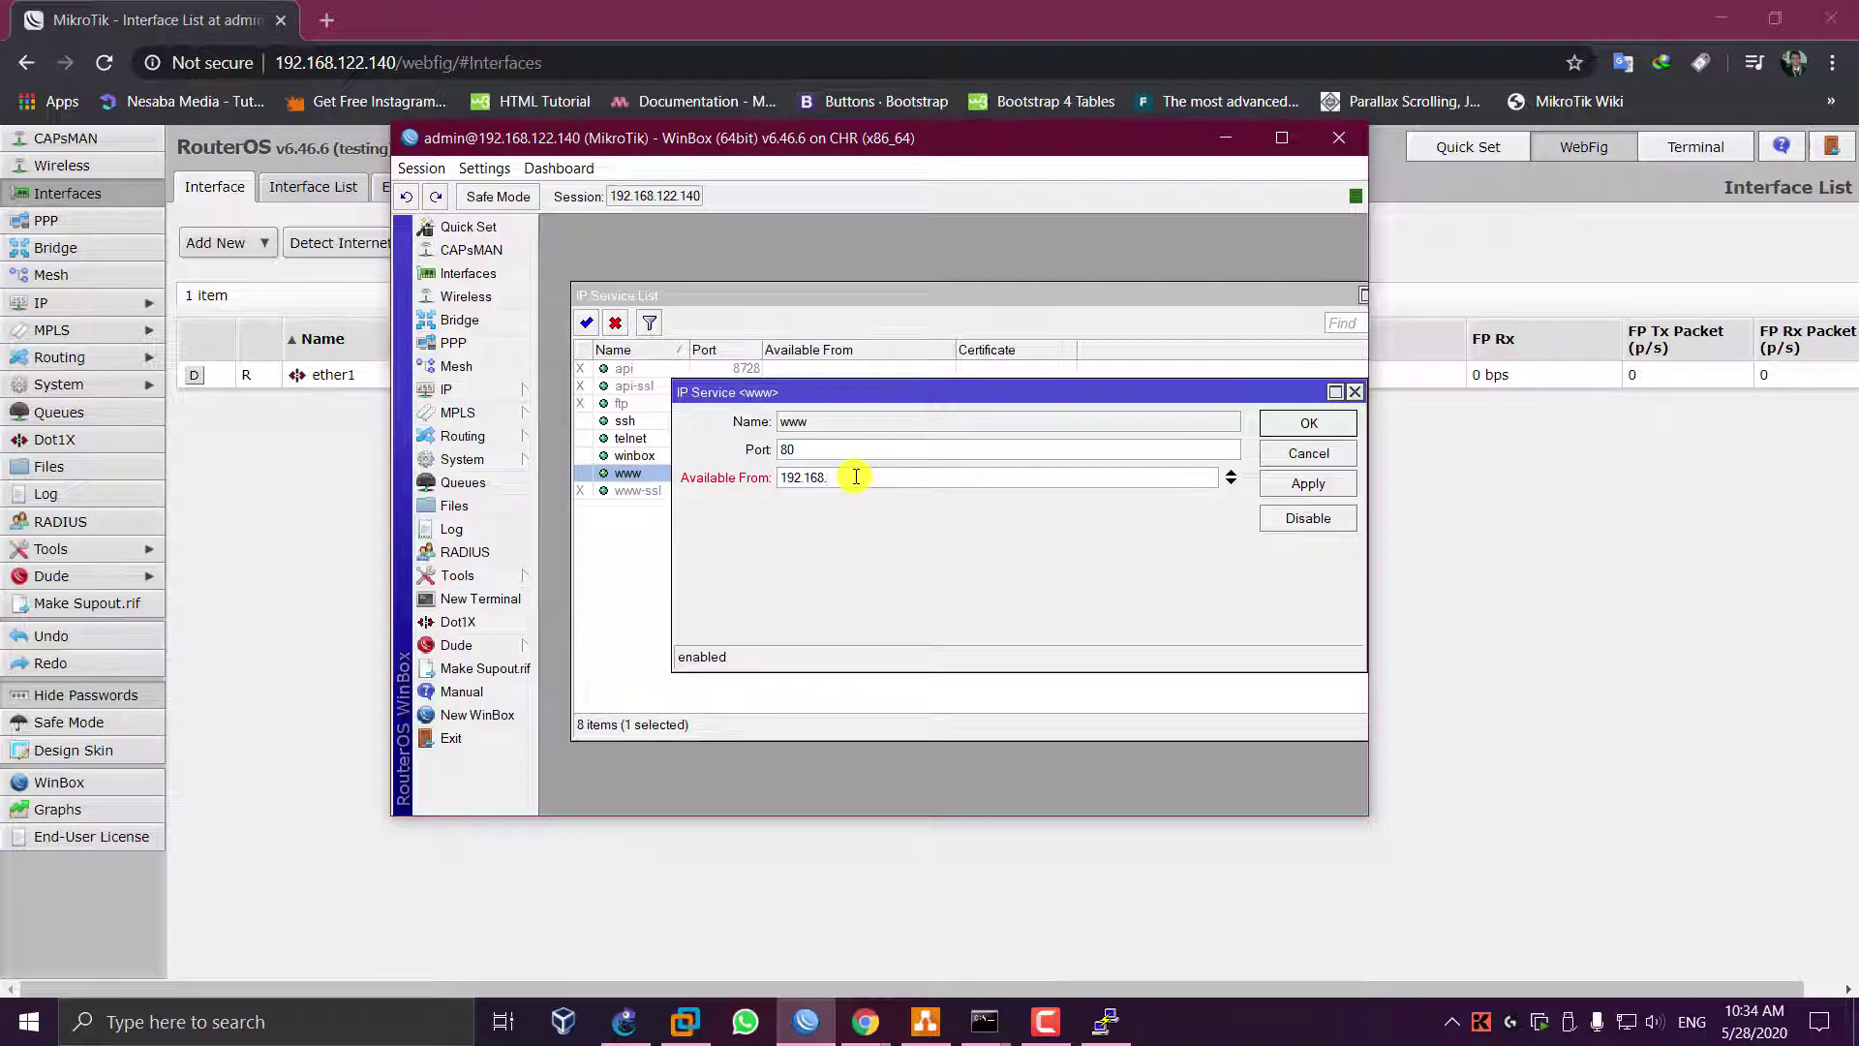
type("192.168.100.1")
left_click(1308, 486)
left_click(1296, 424)
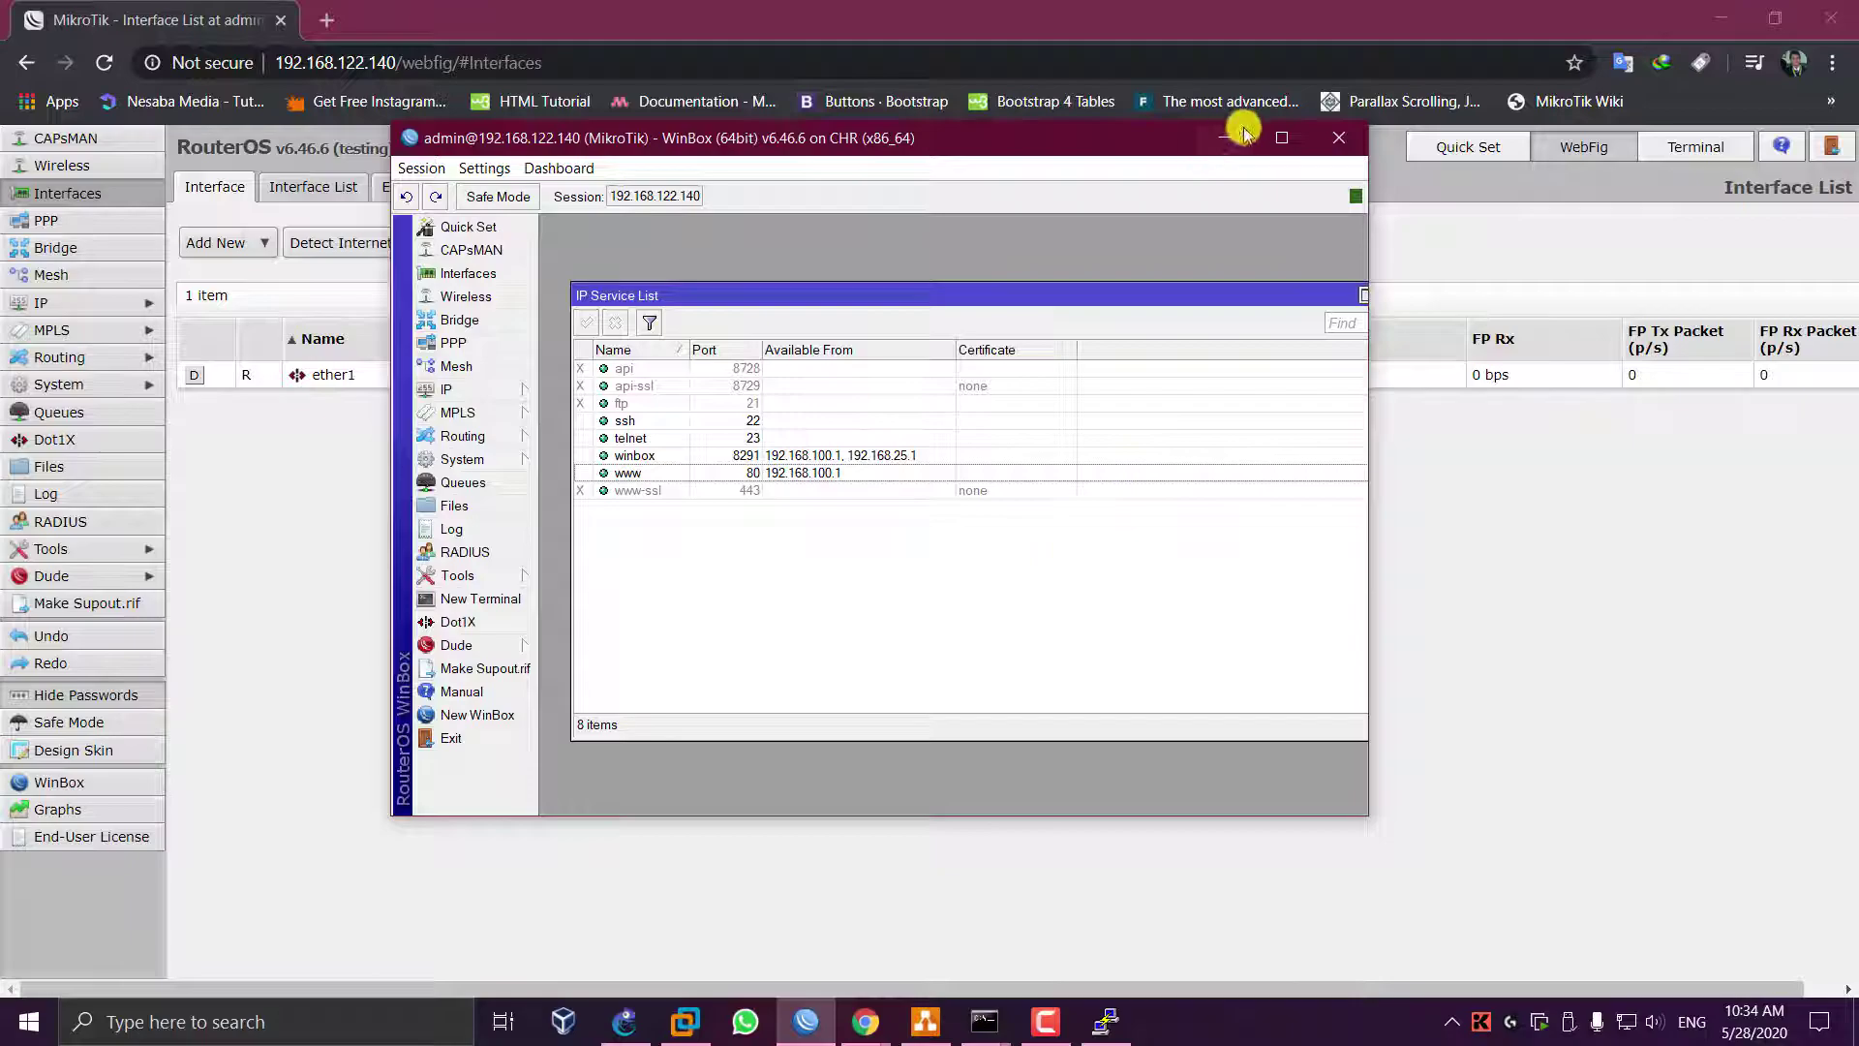
left_click(1224, 137)
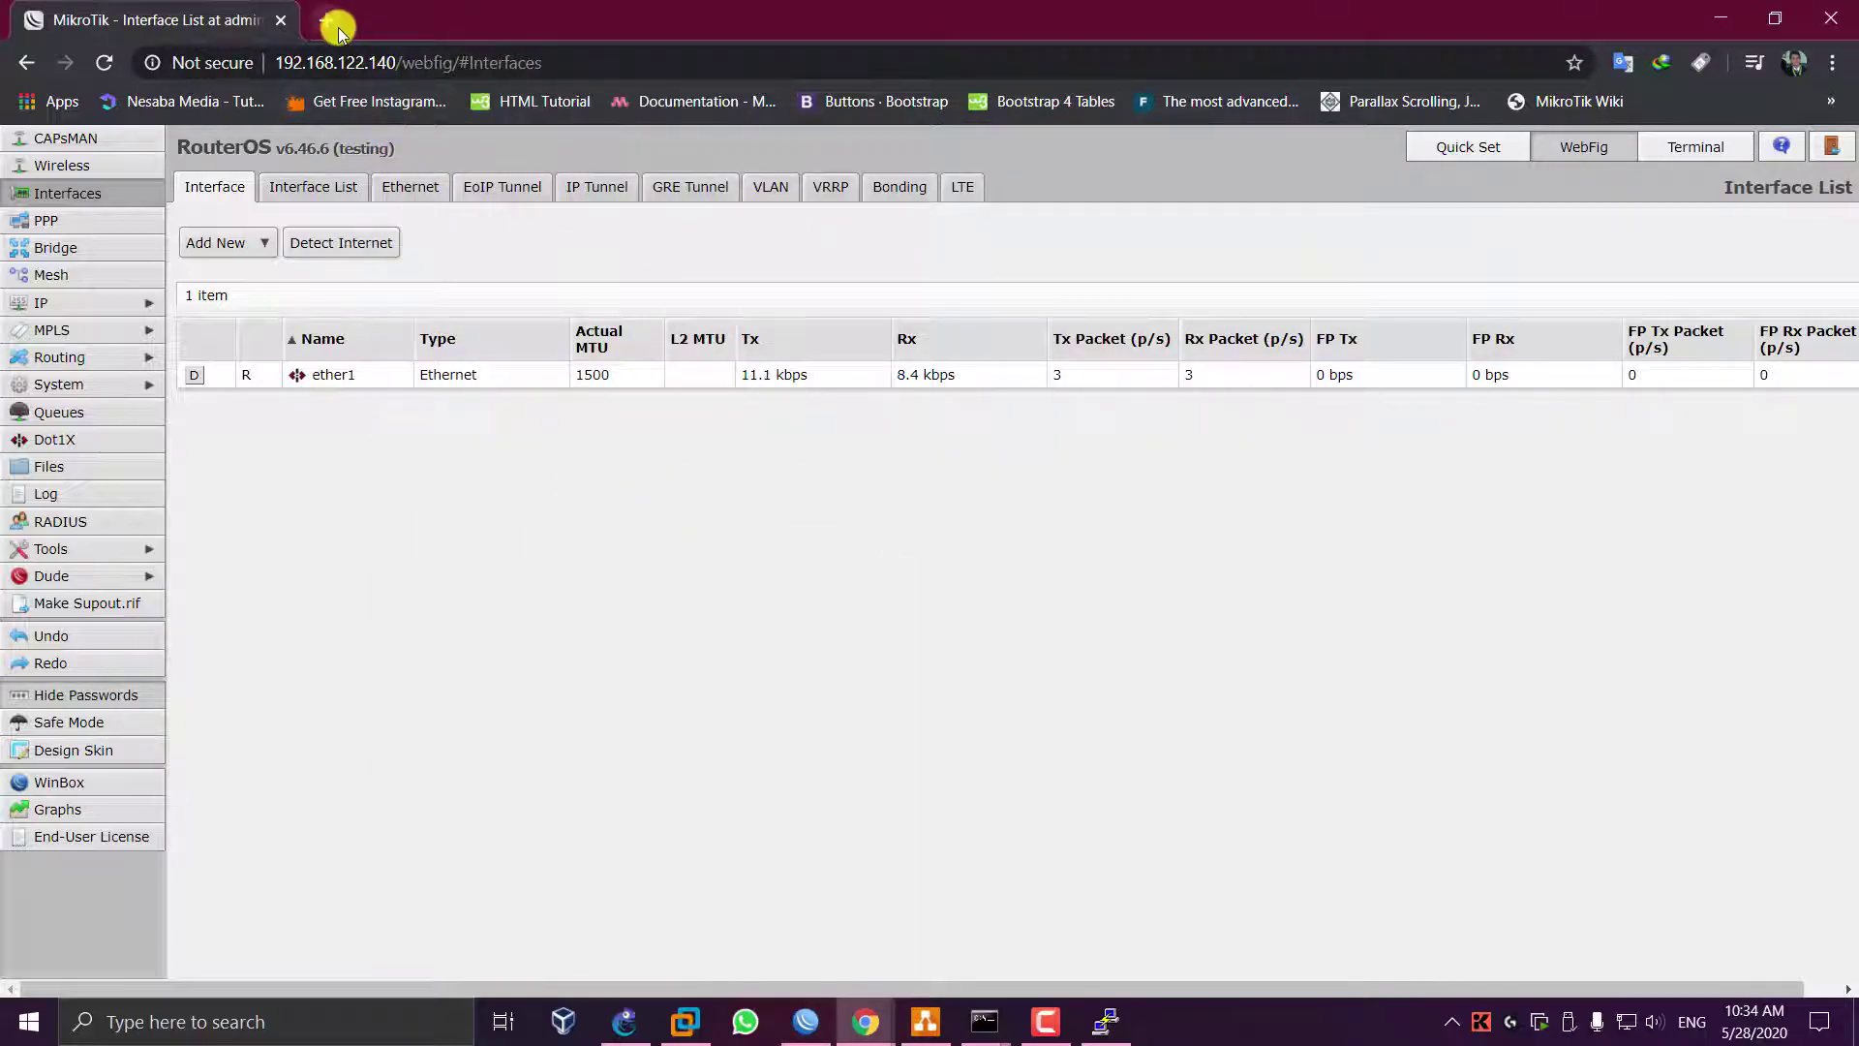
Load 192.168.122.140 in a new Chrome tab.
left_click(329, 21)
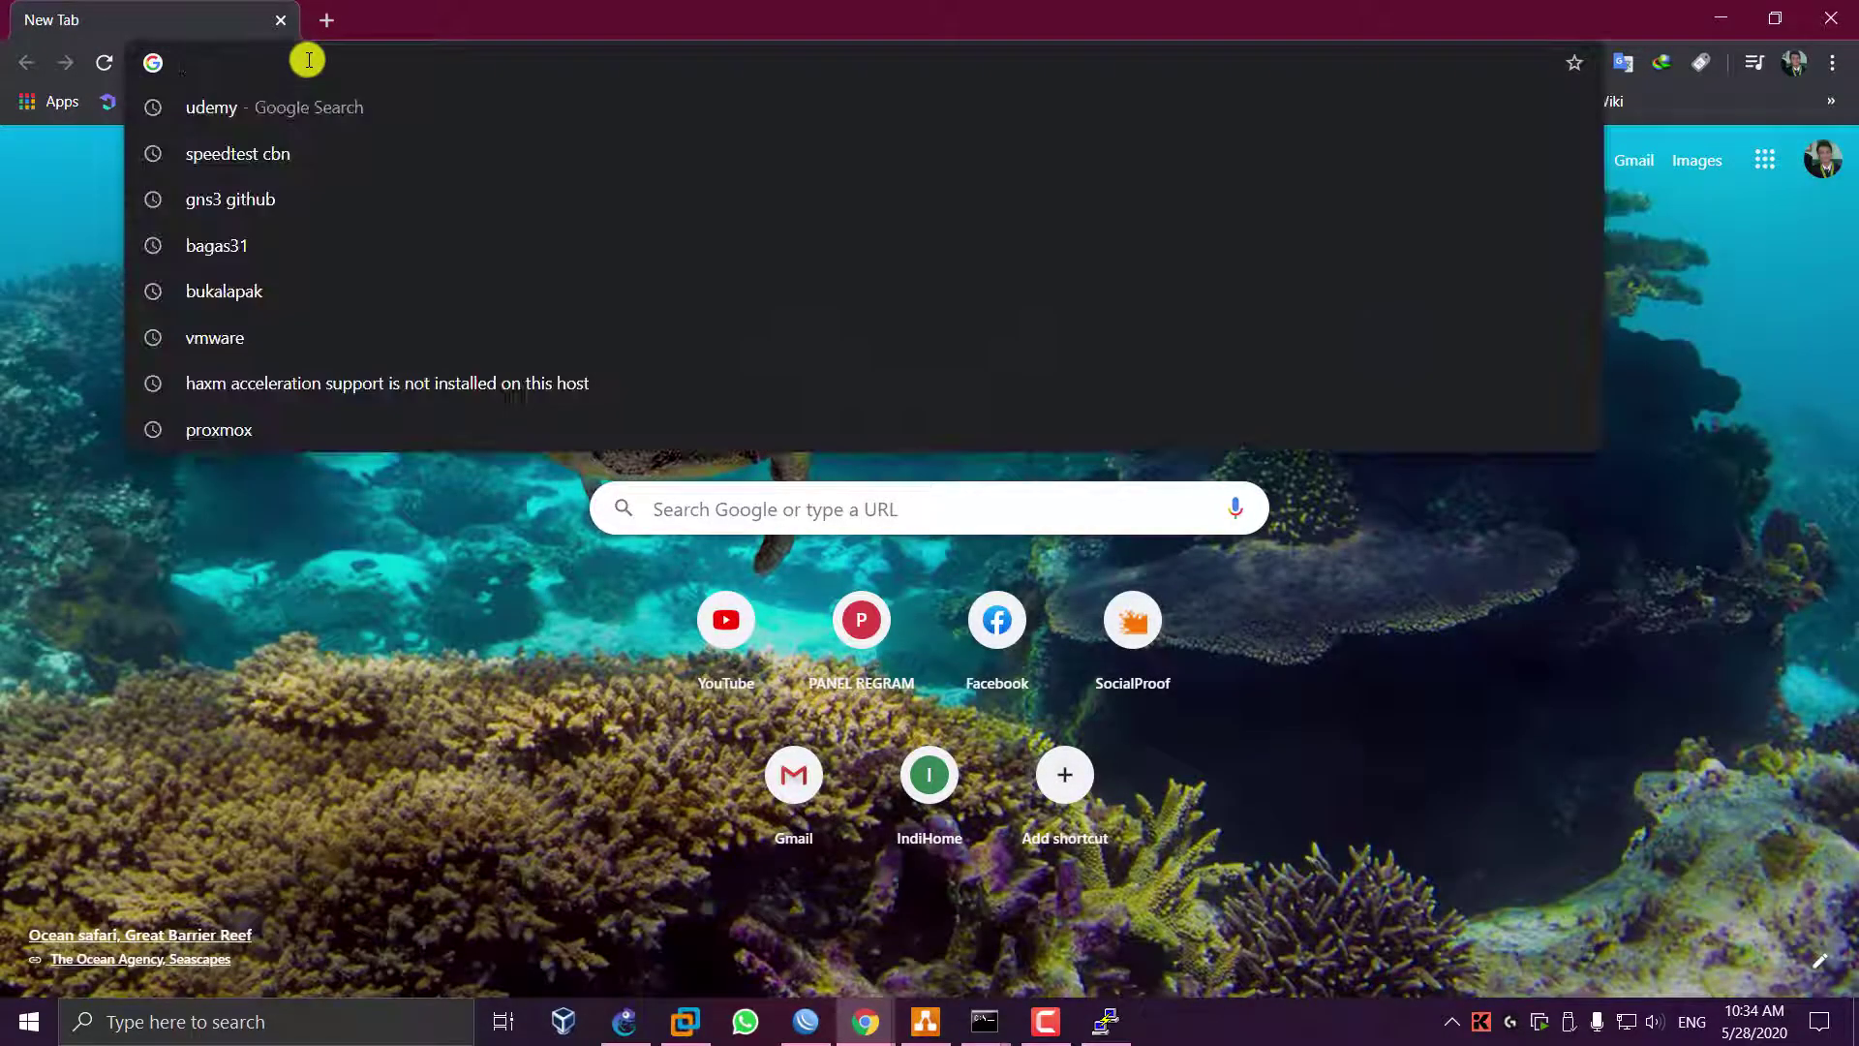
type("192.168.122.140")
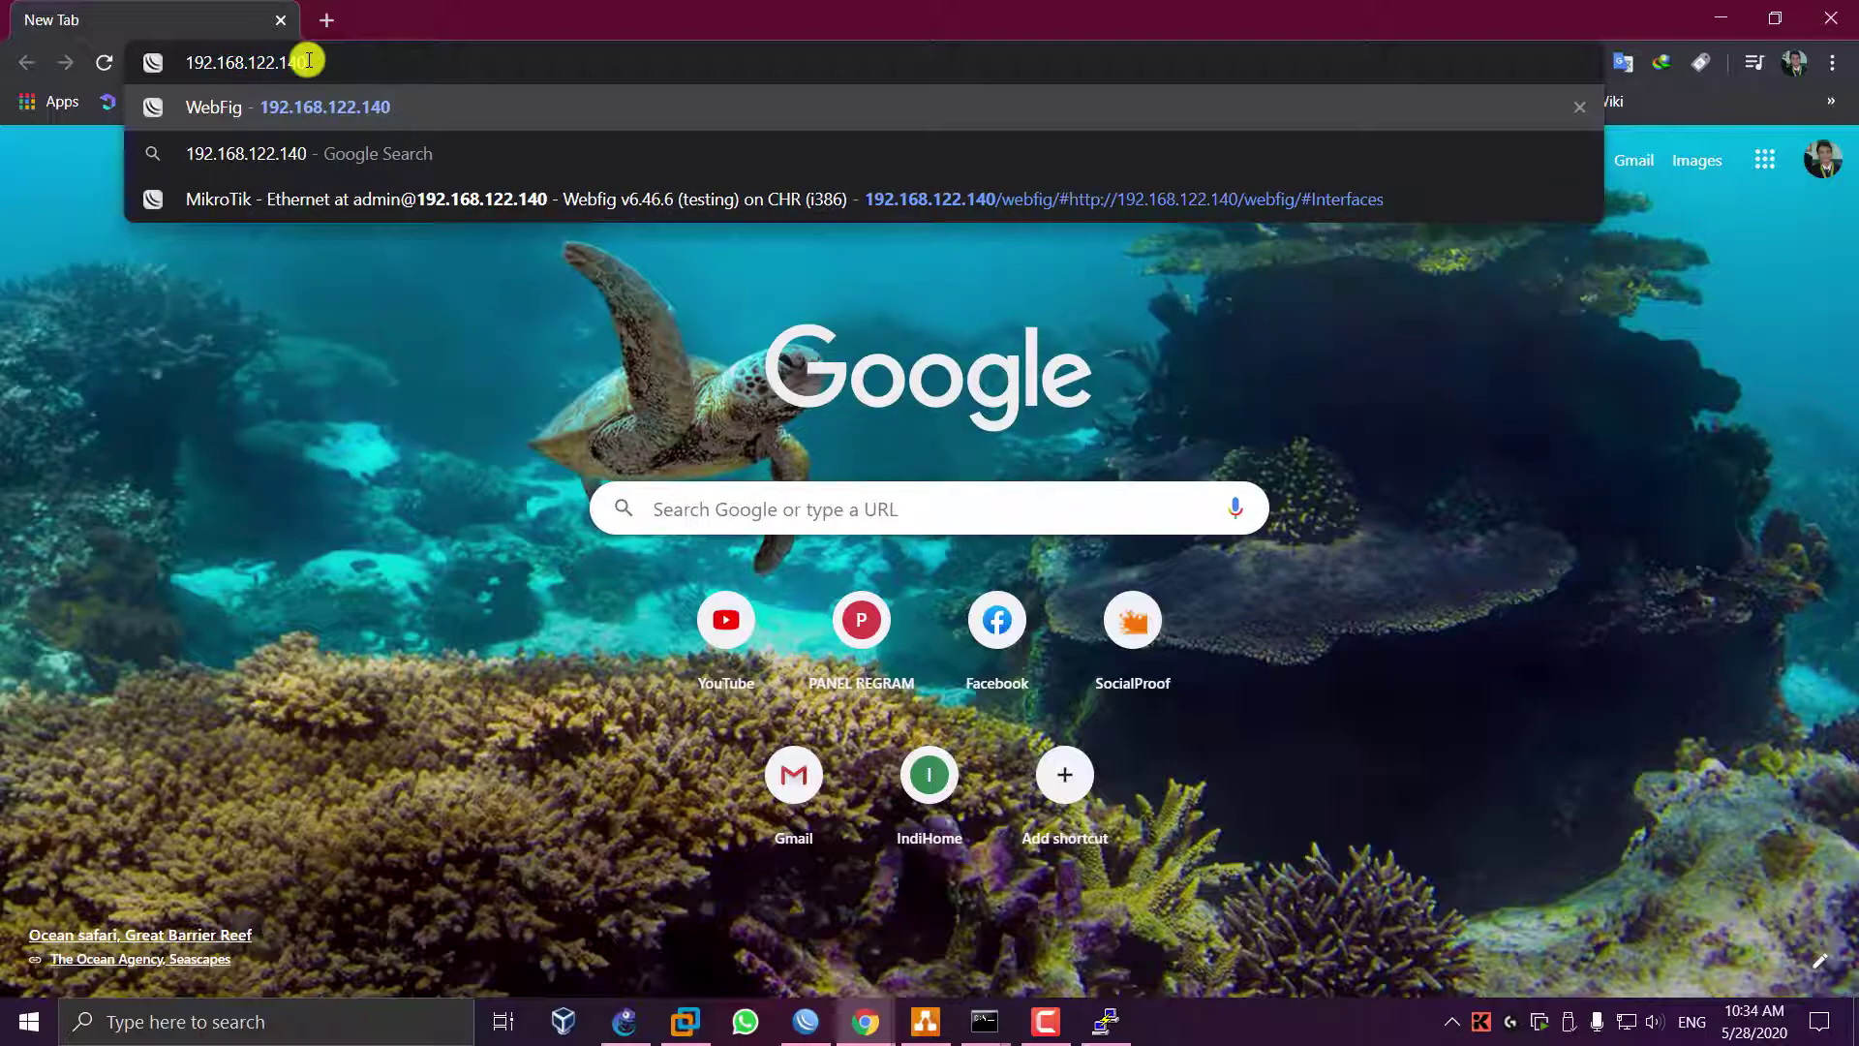
key("Return")
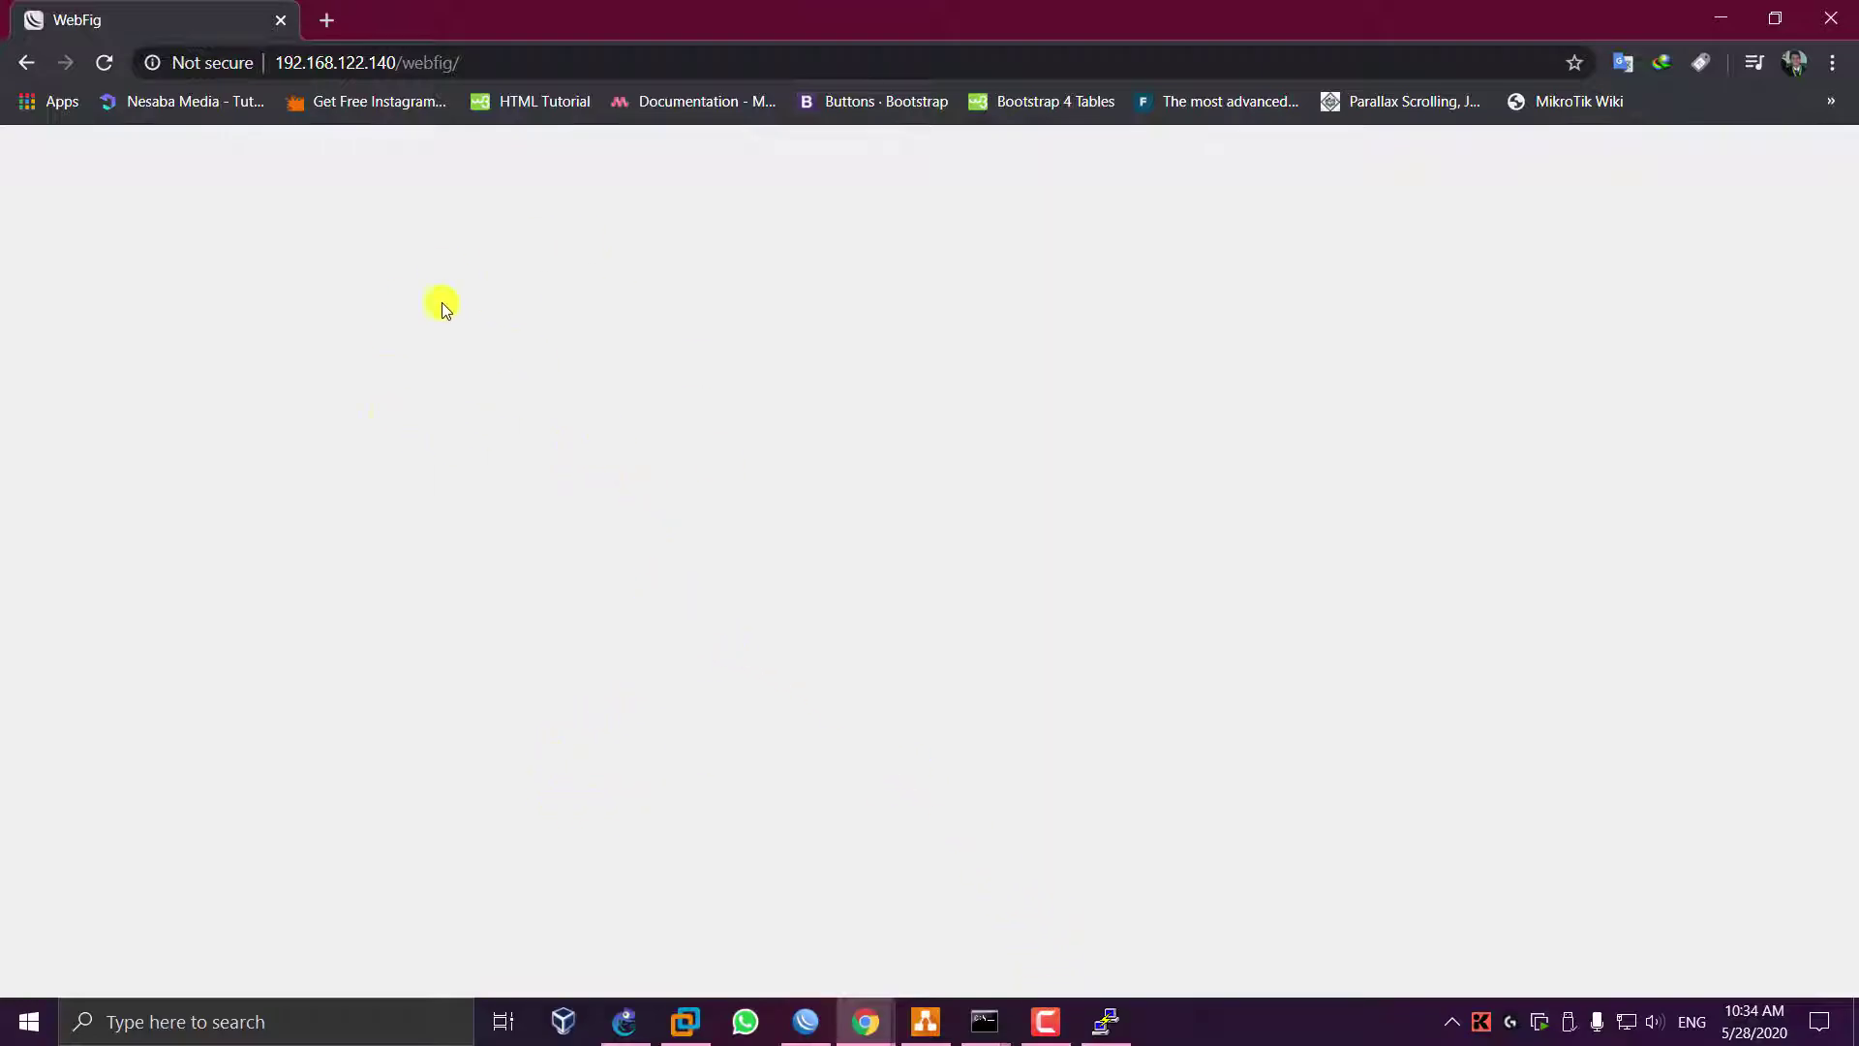
left_click(1832, 63)
key("Escape")
Retry 192.168.122.140 in an Incognito window, get ERR_CONNECTION_RESET on reload, and close it.
key("ctrl+shift+n")
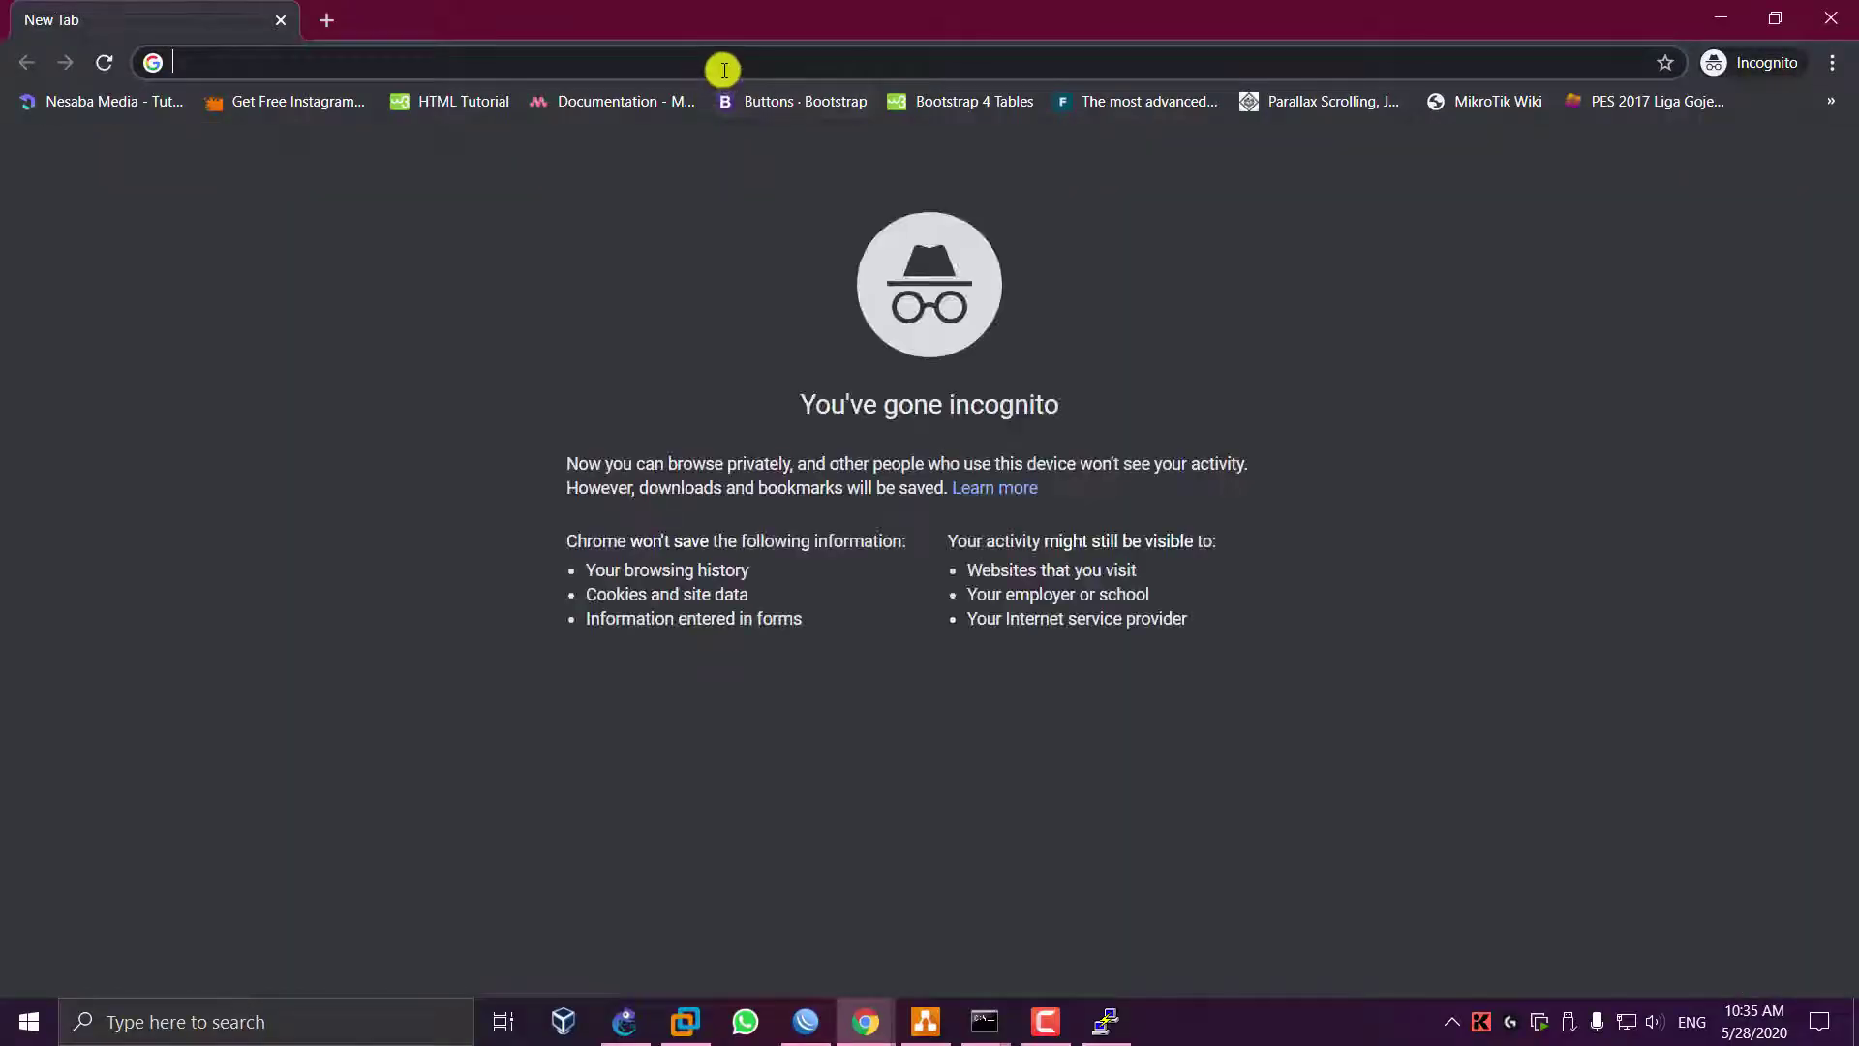
type("192.168.1")
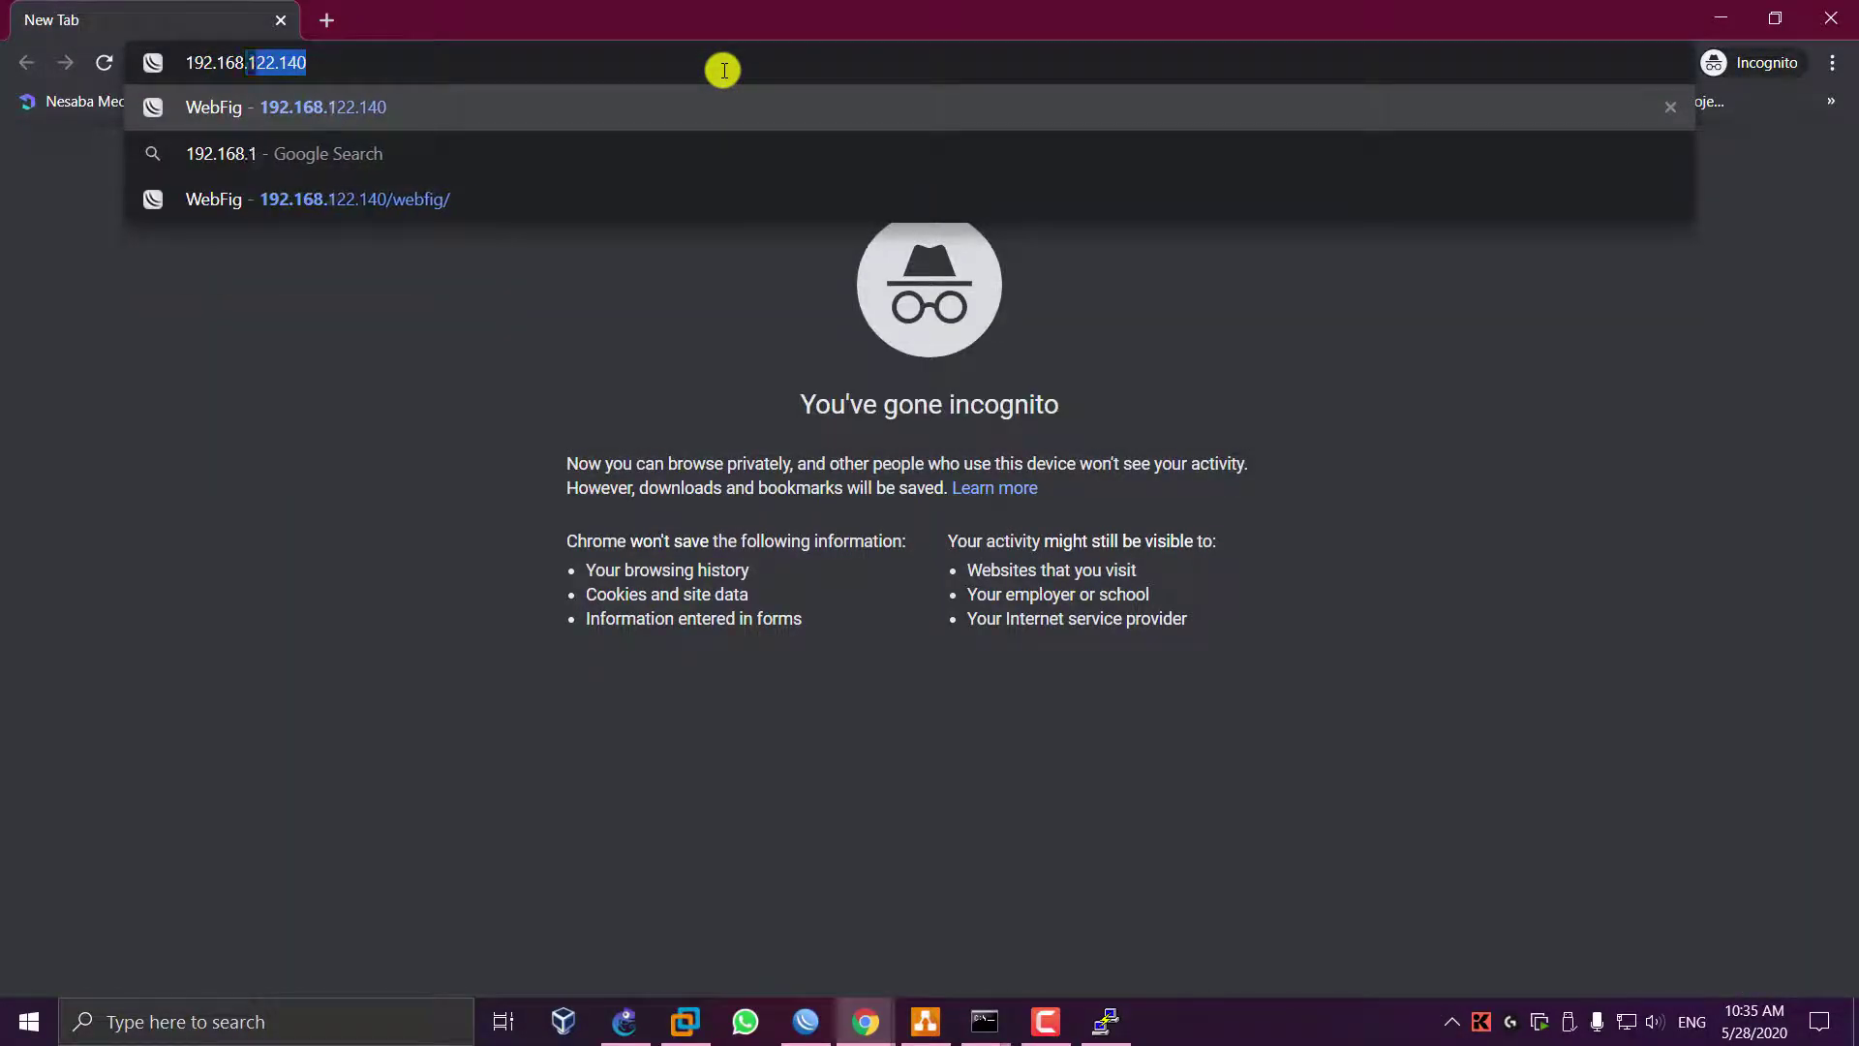
type("22.4")
key("Return")
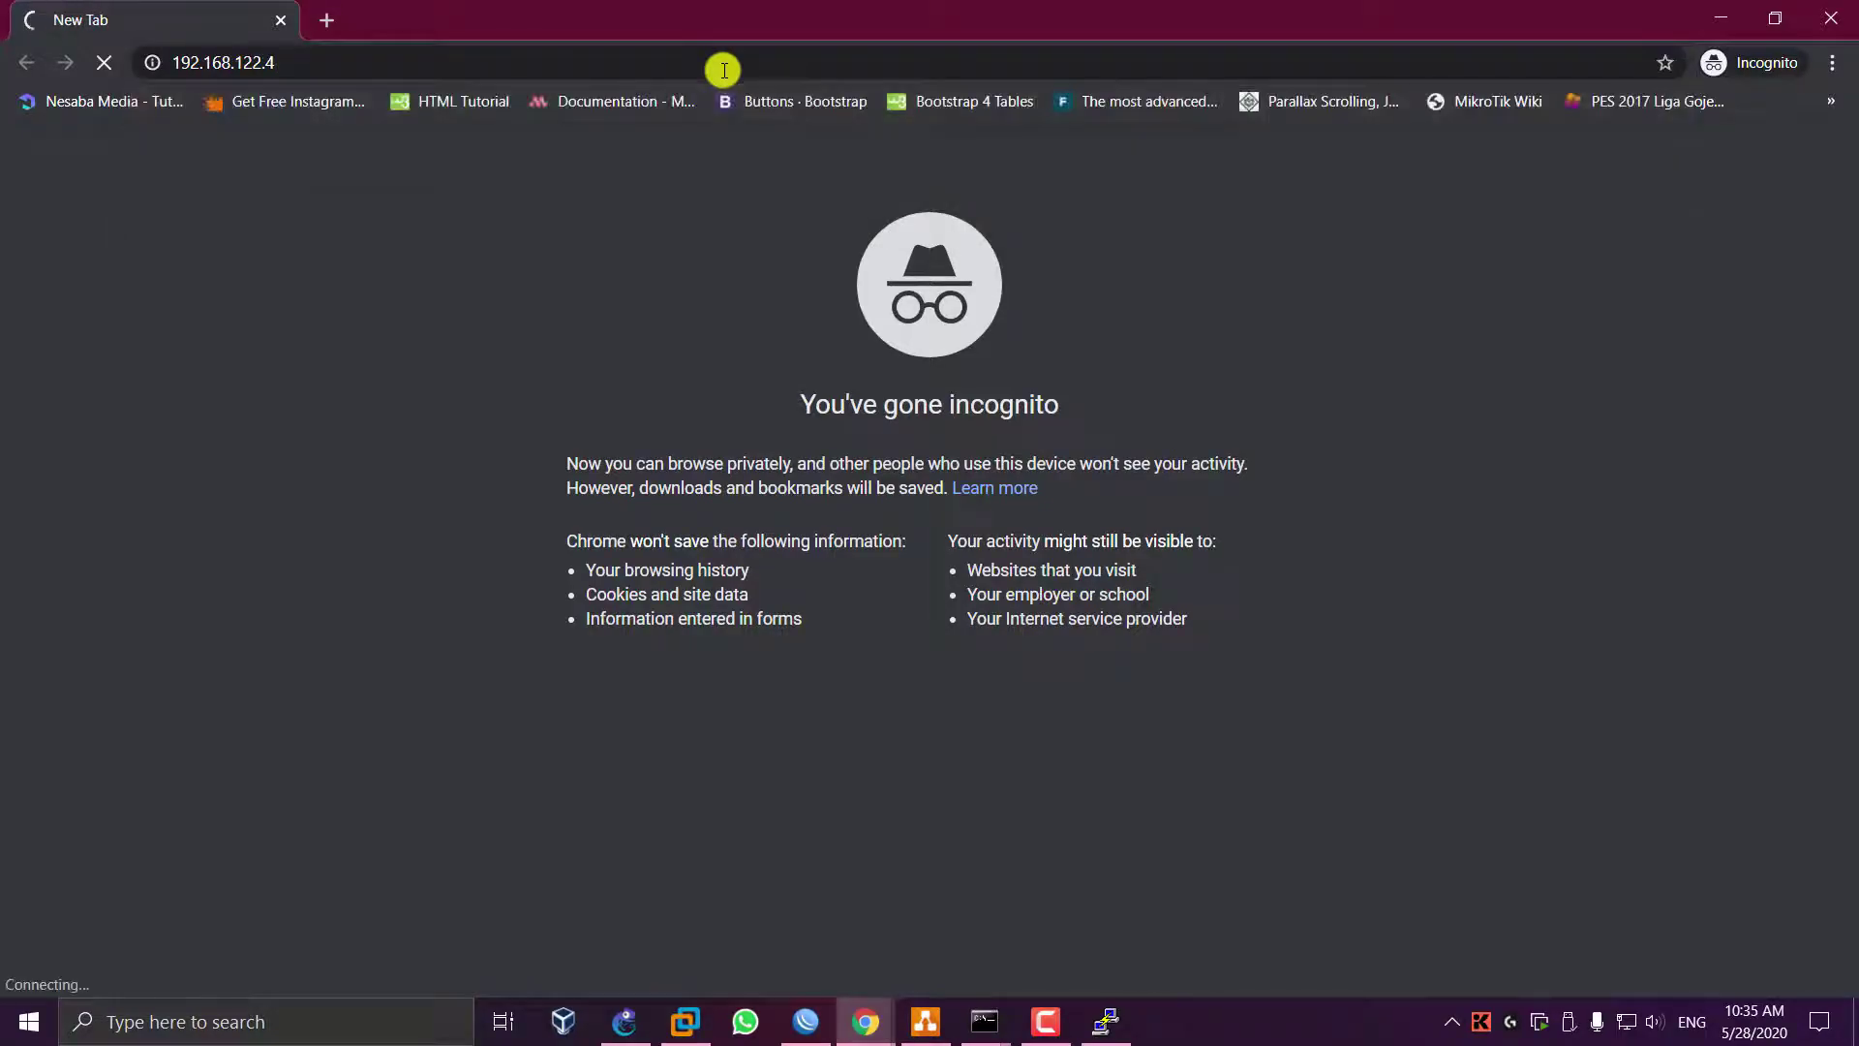
left_click(104, 62)
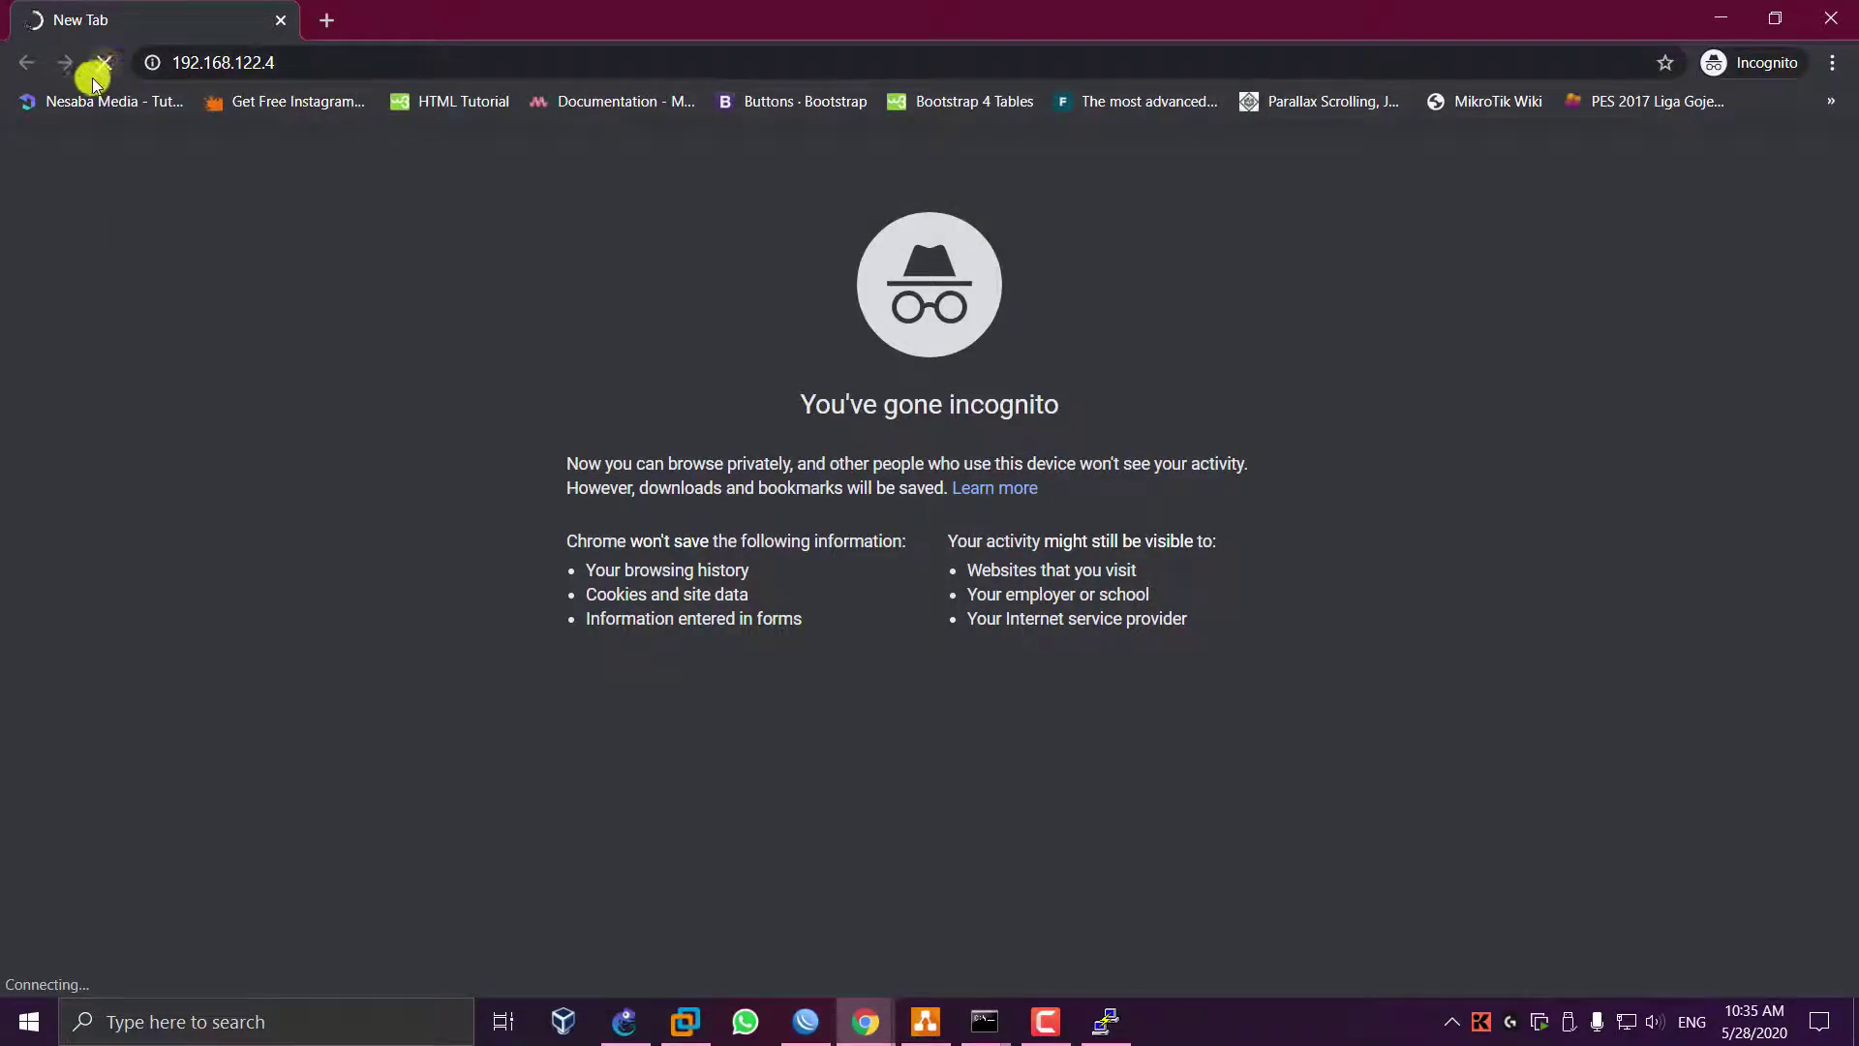
left_click(298, 75)
type("192.1")
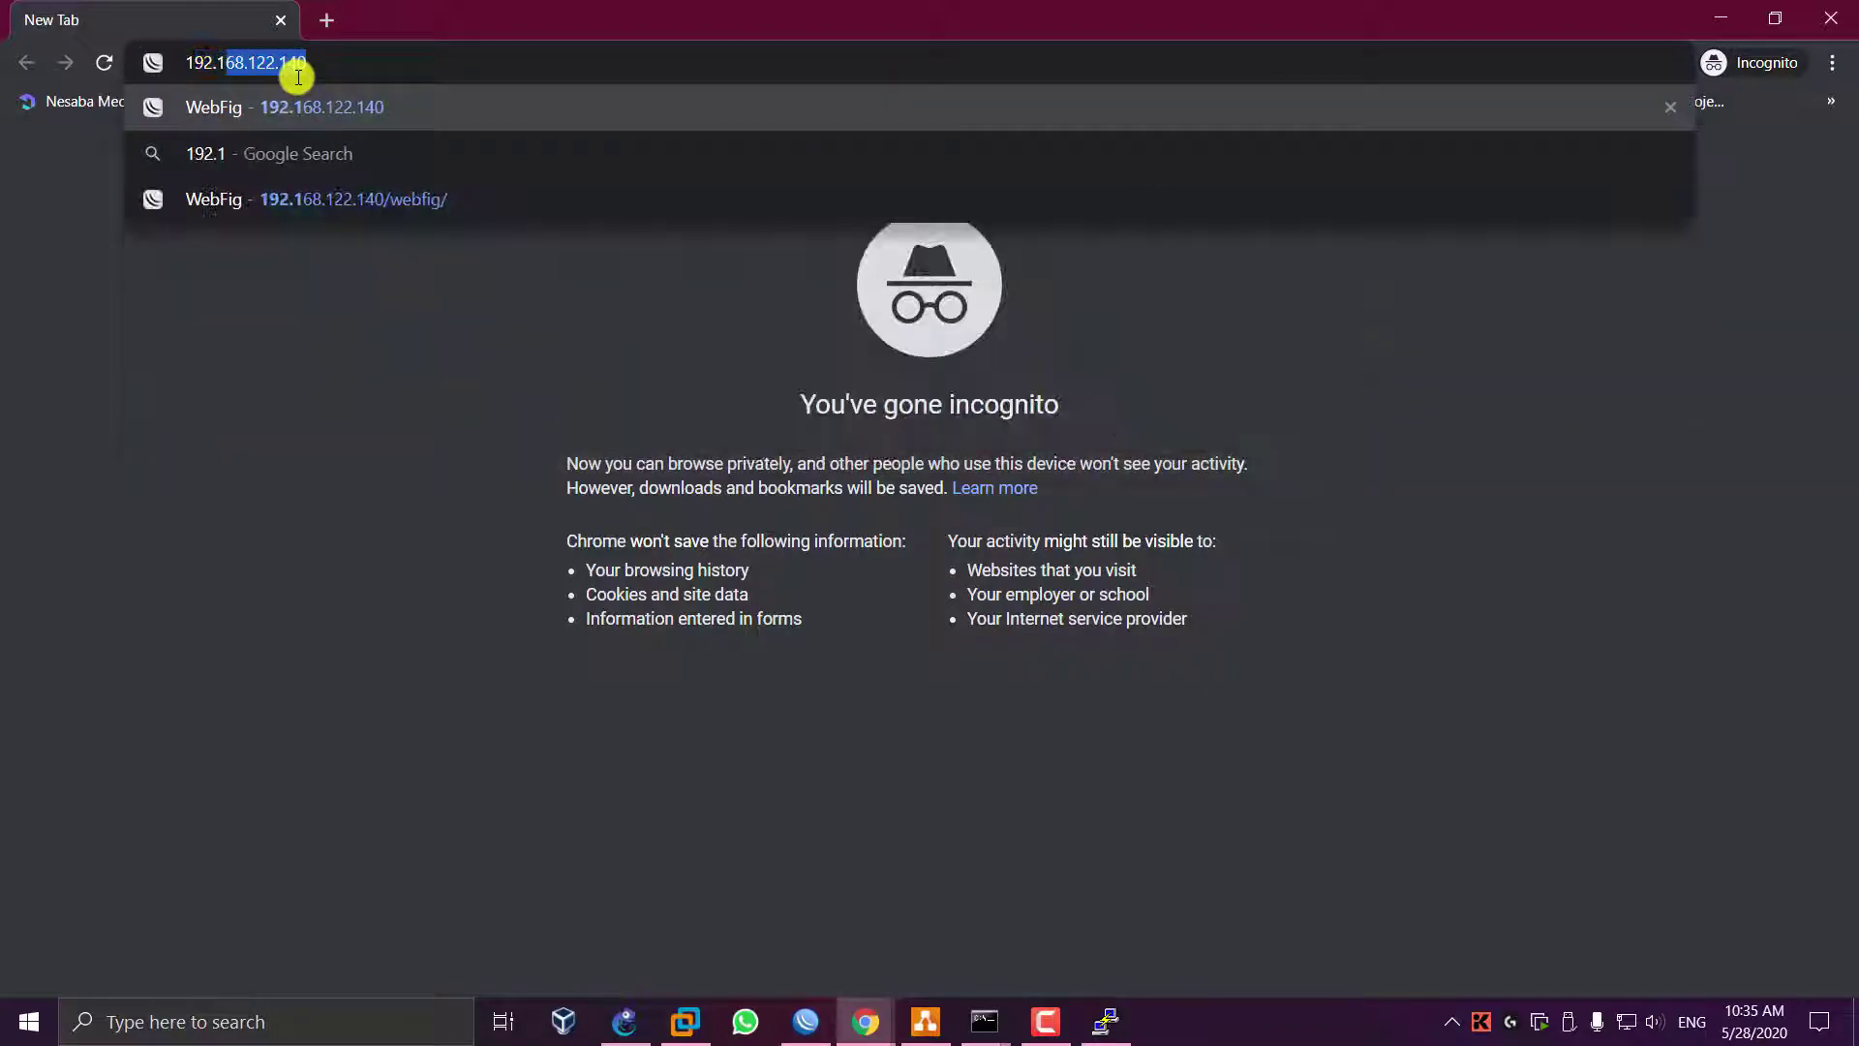
type("68.122.140")
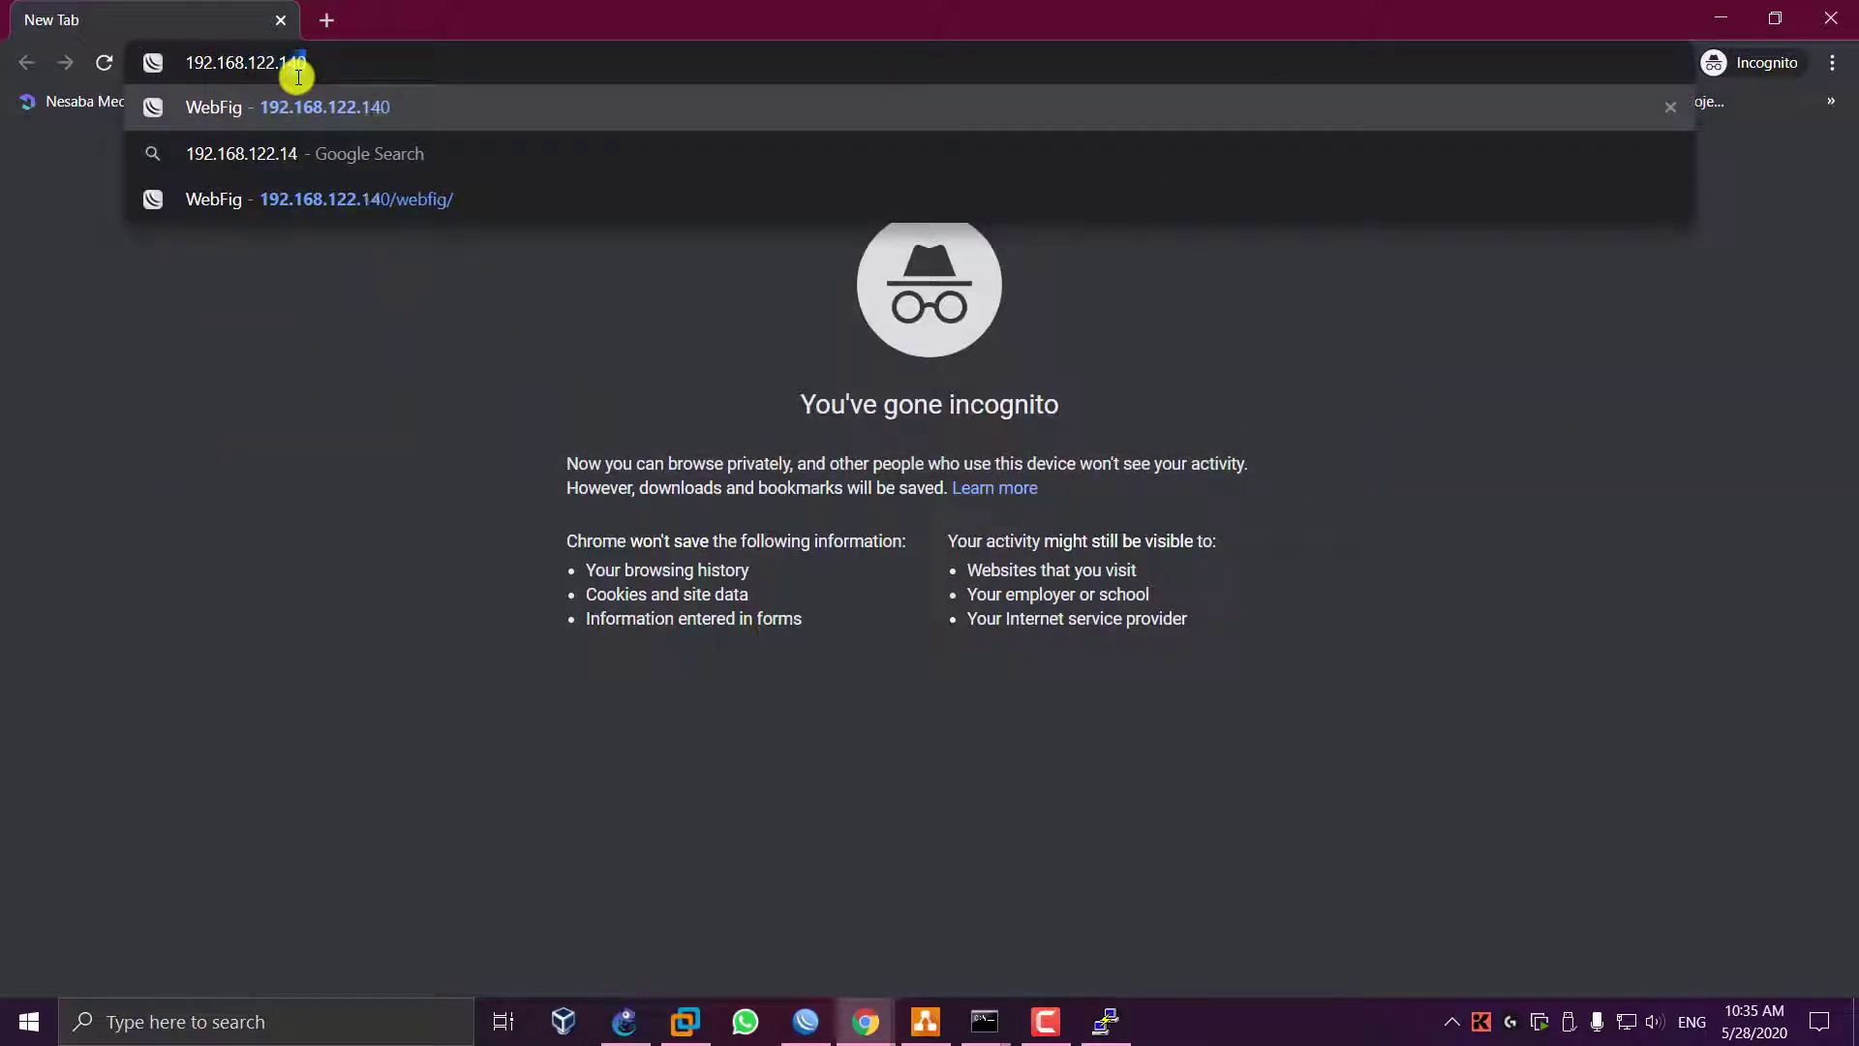
key("Return")
left_click(298, 75)
left_click(332, 377)
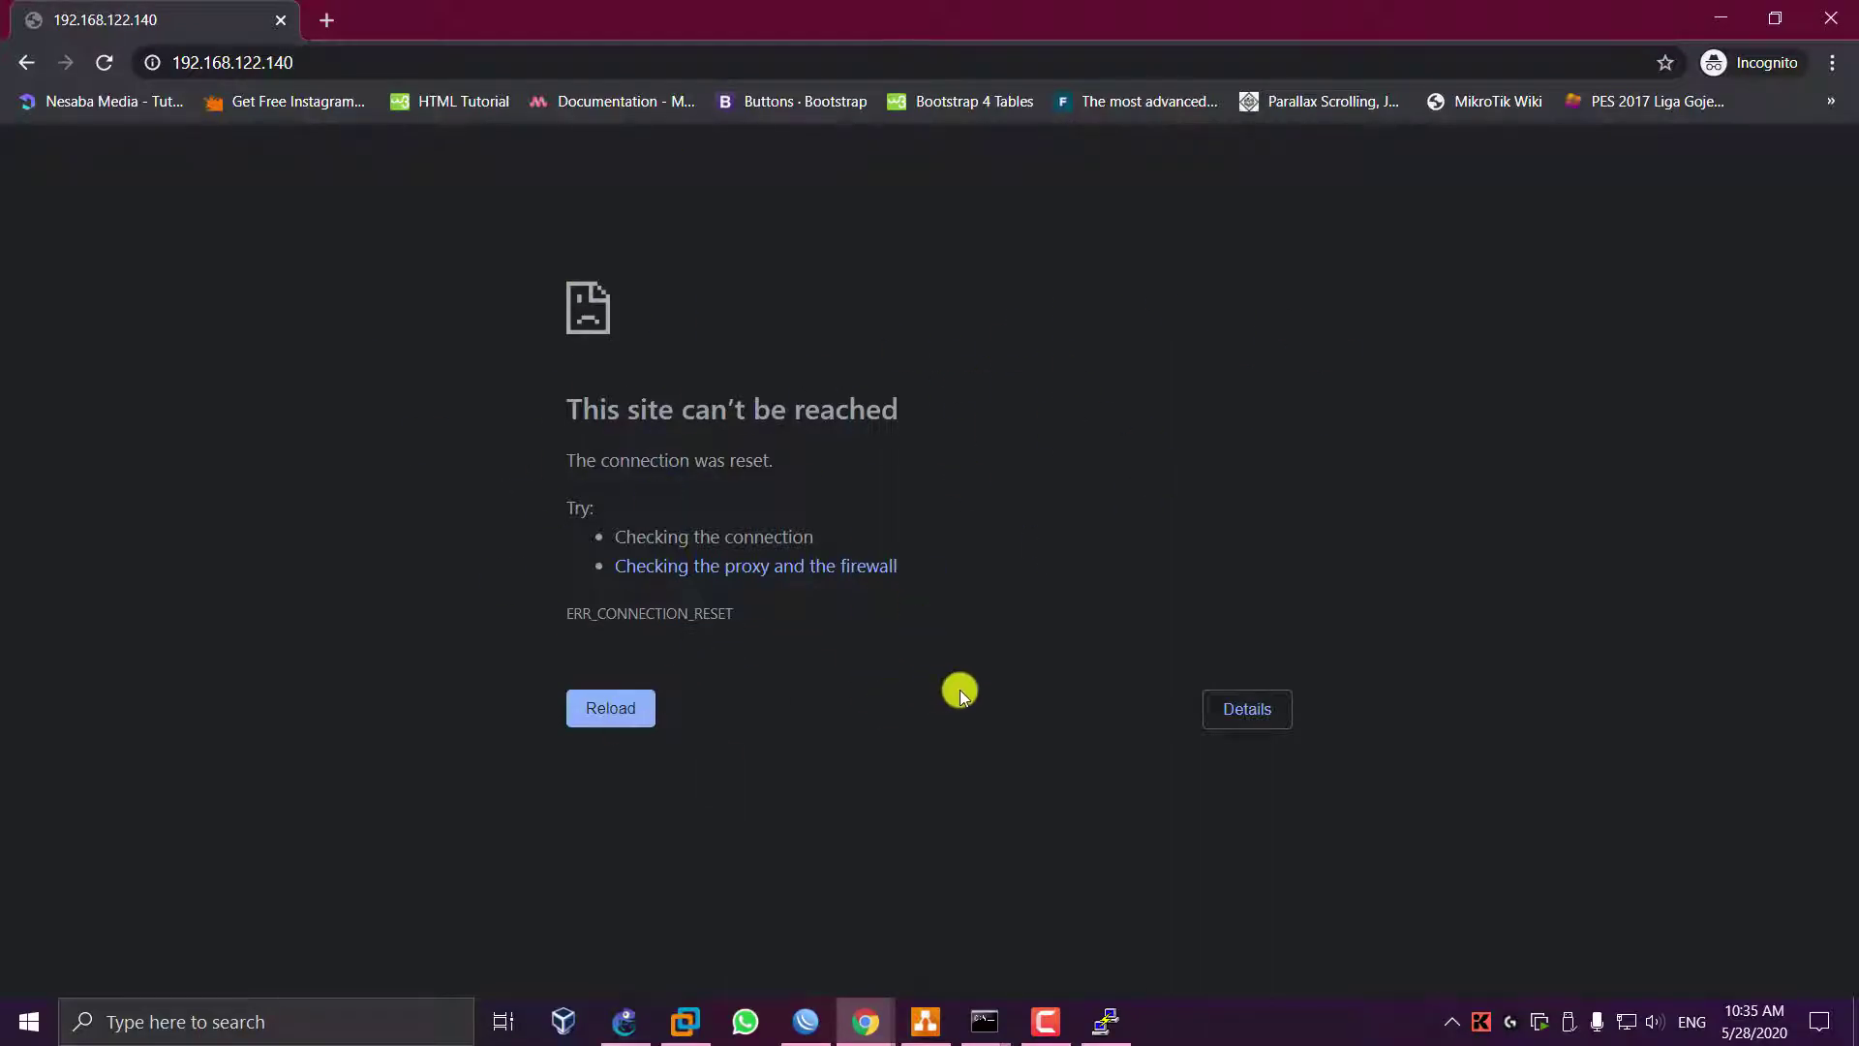
left_click(579, 716)
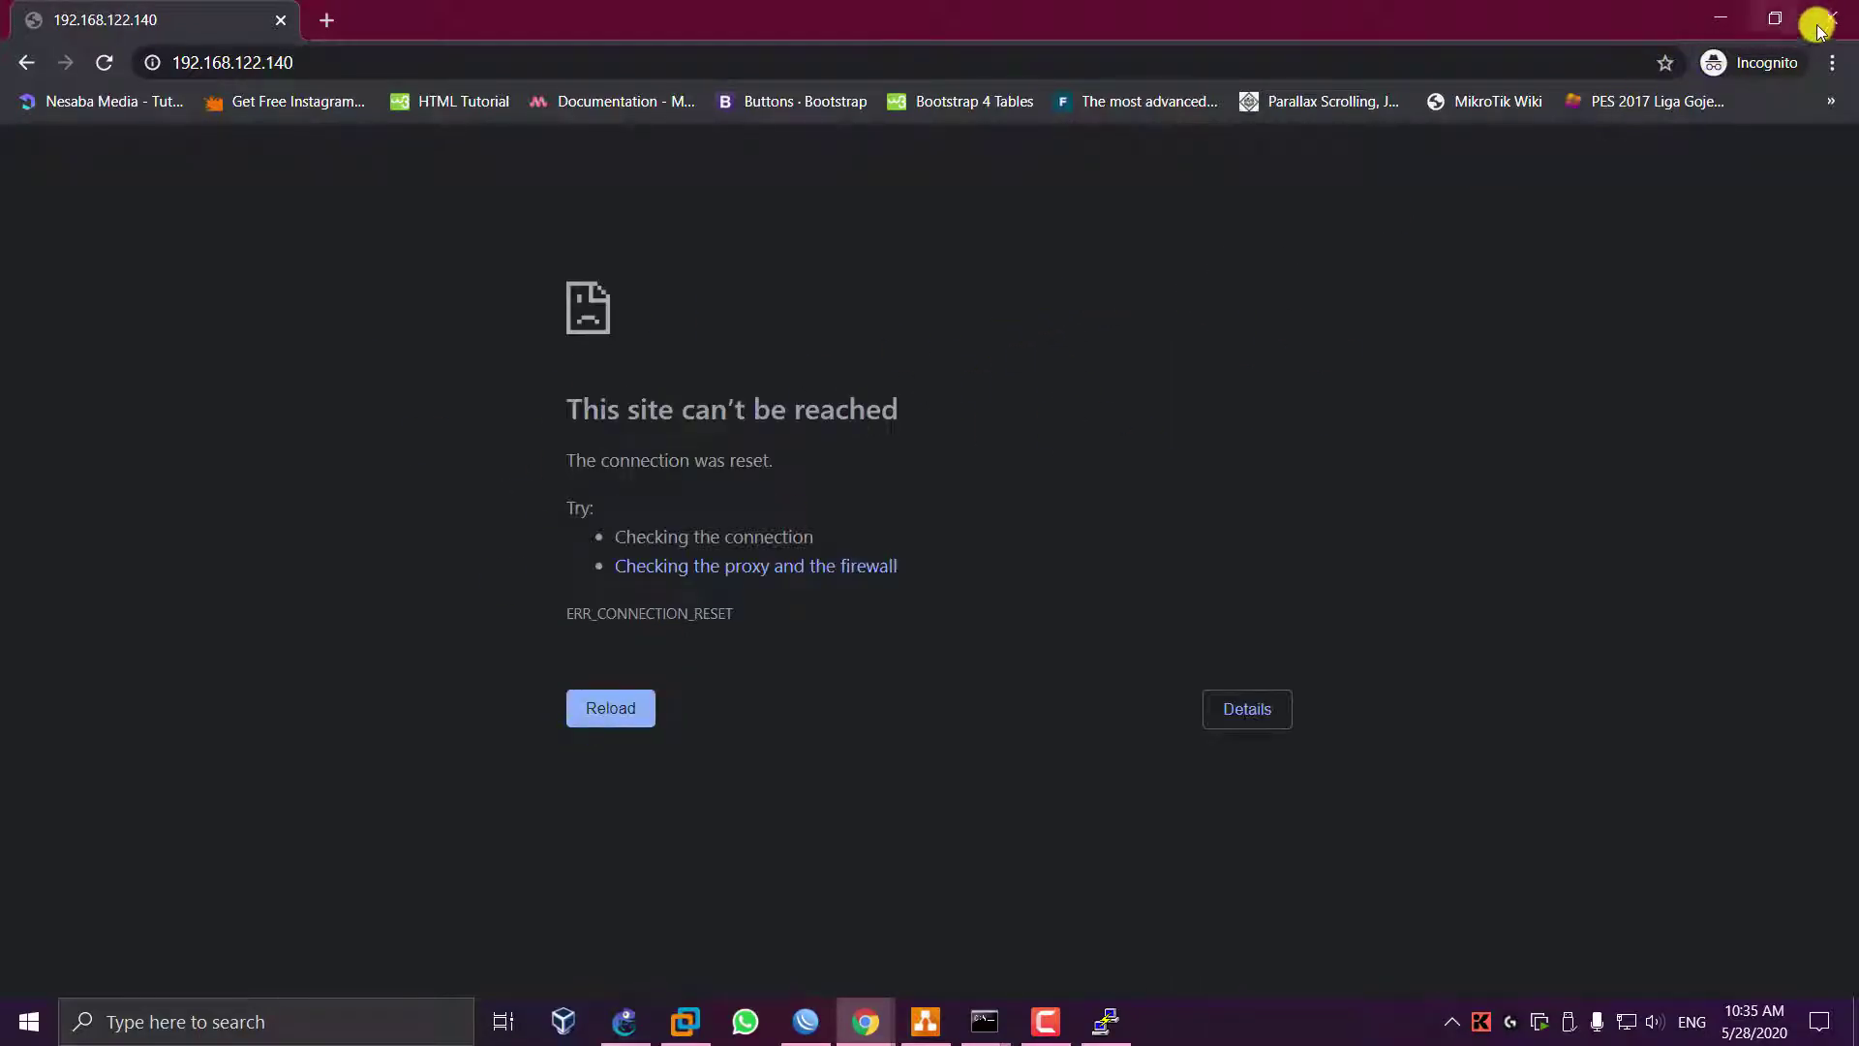
left_click(1829, 19)
Add 192.168.25.1 as a second Available From address for www, next to 192.168.100.1.
left_click(800, 1022)
double_click(759, 489)
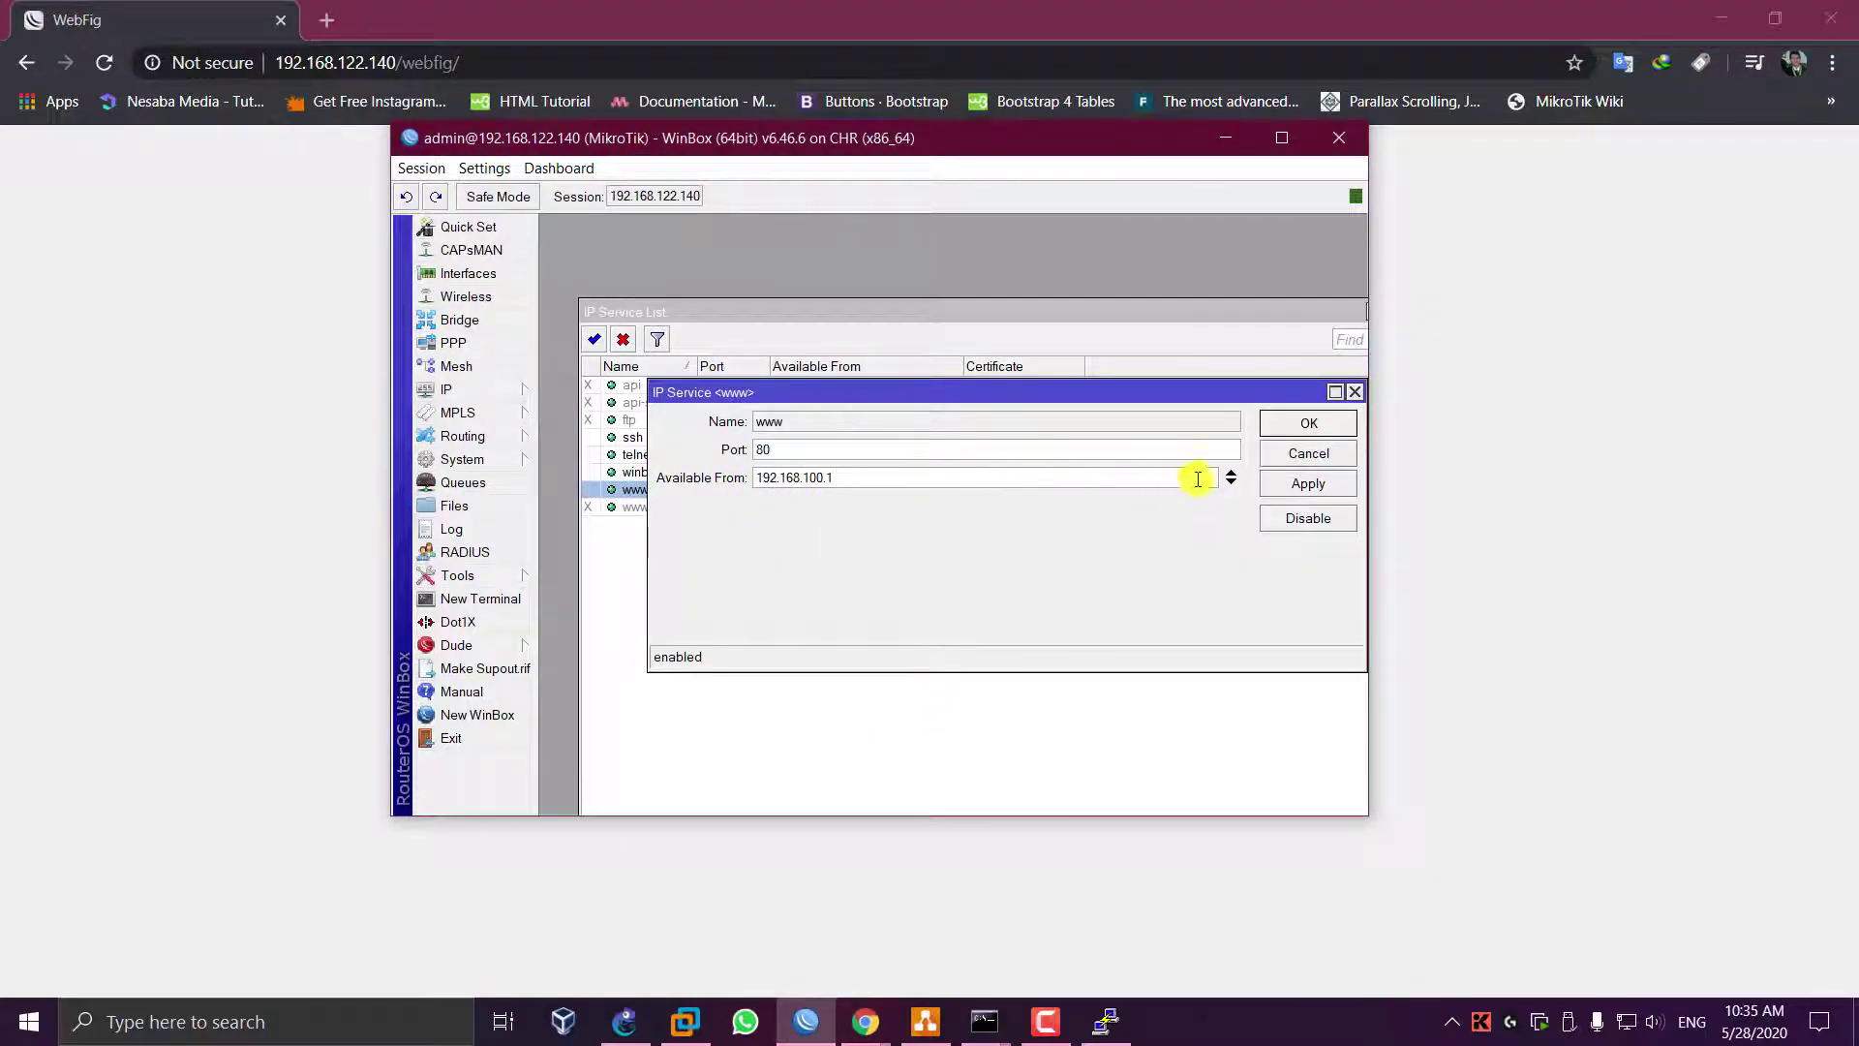
left_click(1232, 483)
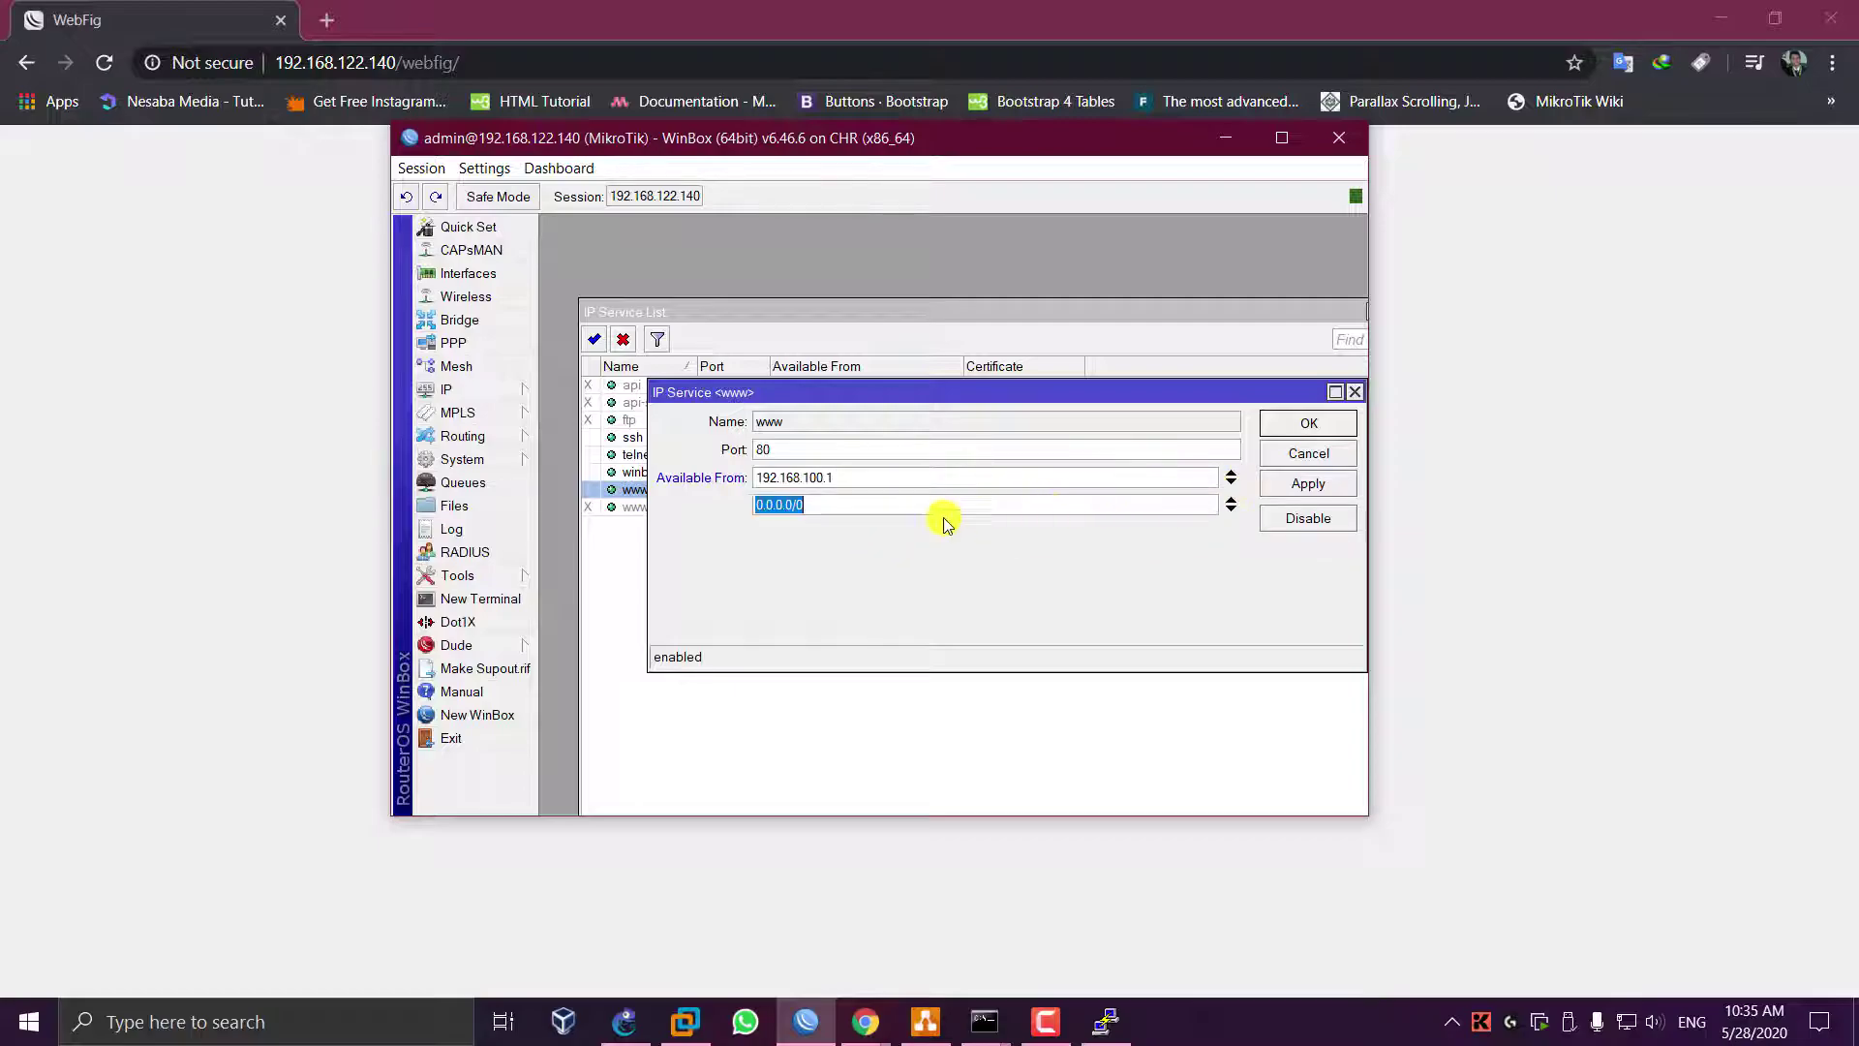
left_click(984, 1022)
mouse_move(979, 860)
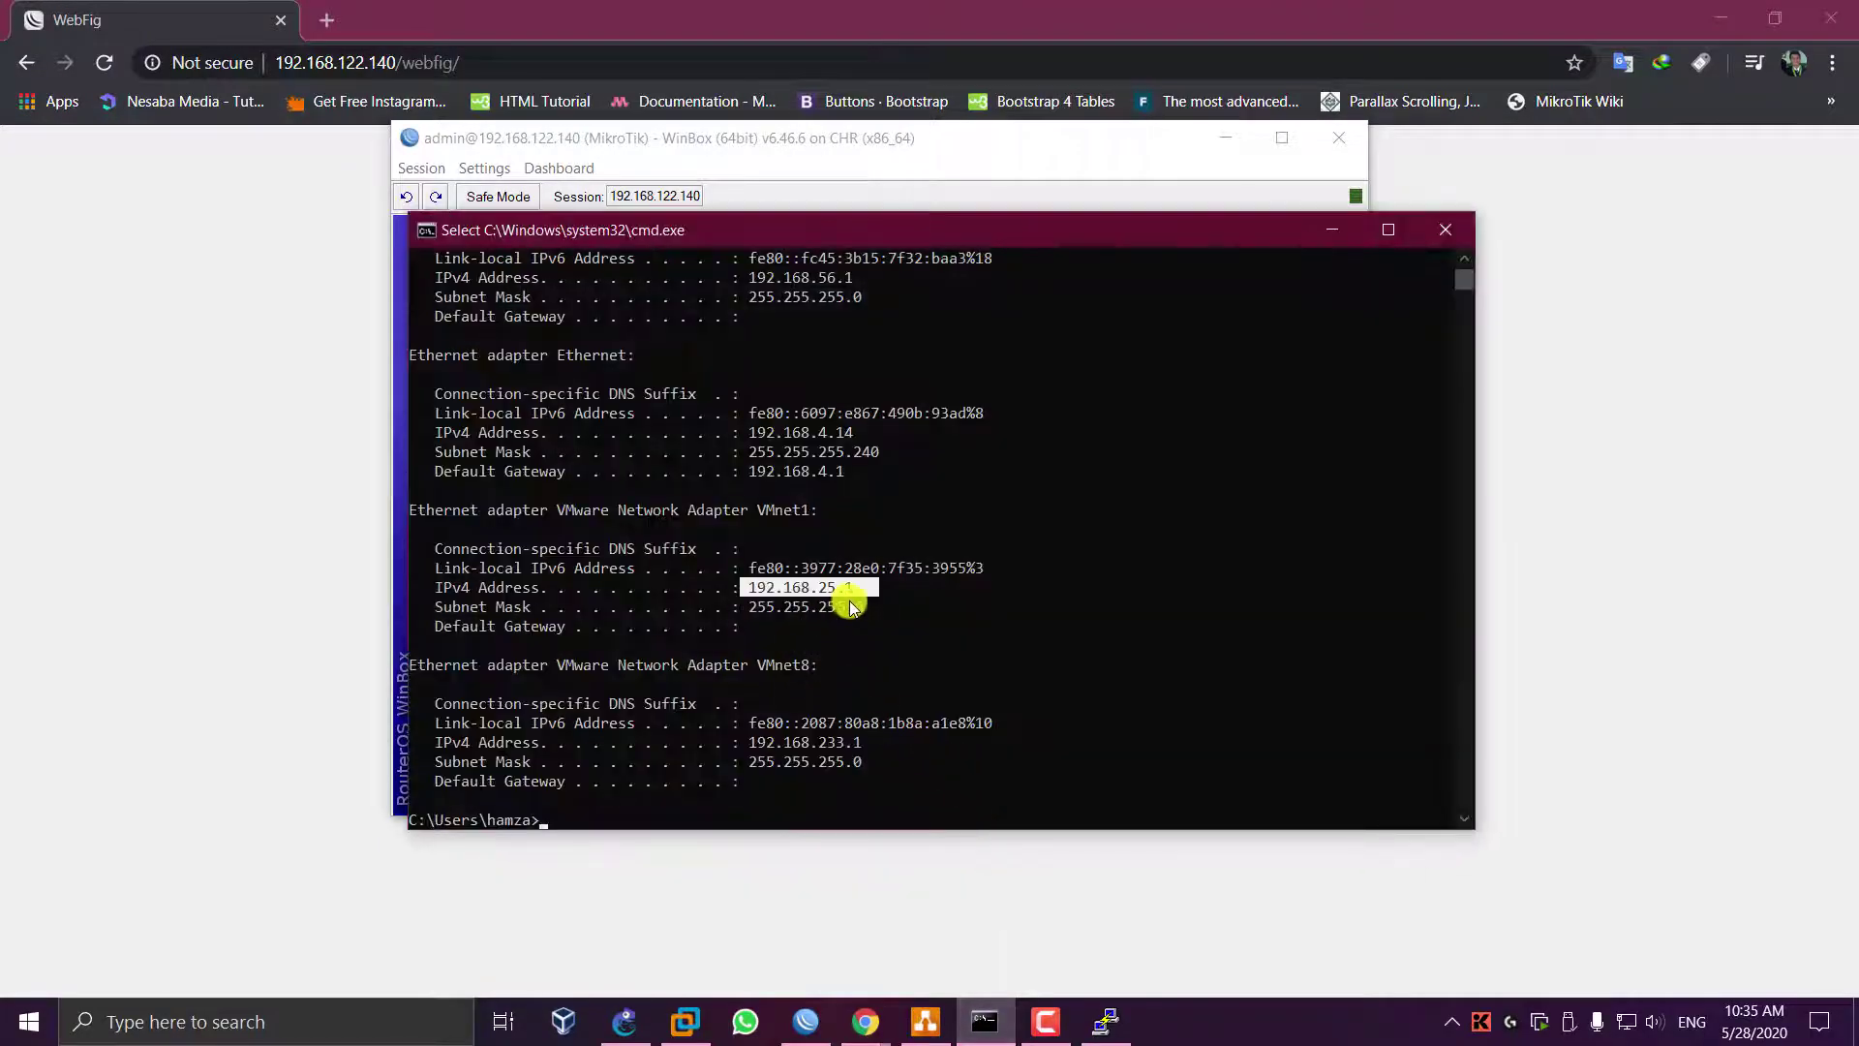
left_click(1336, 228)
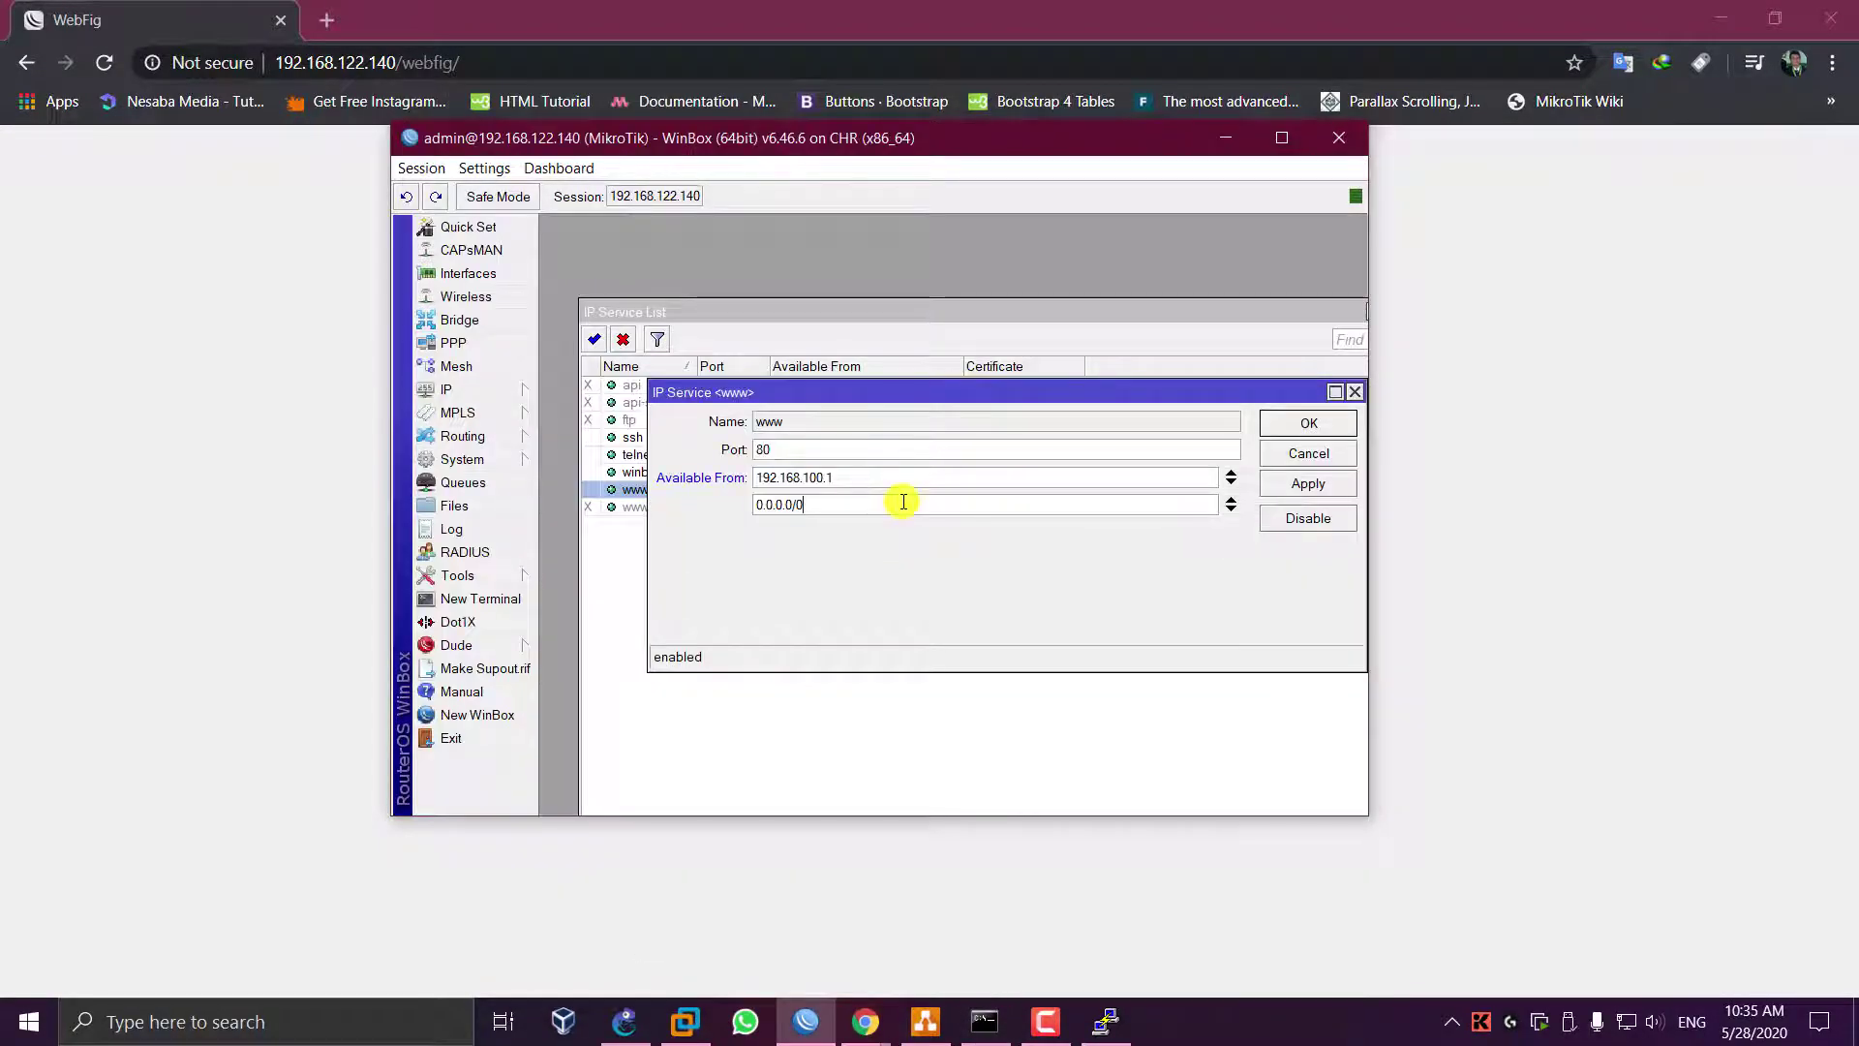
type(".168.25.1")
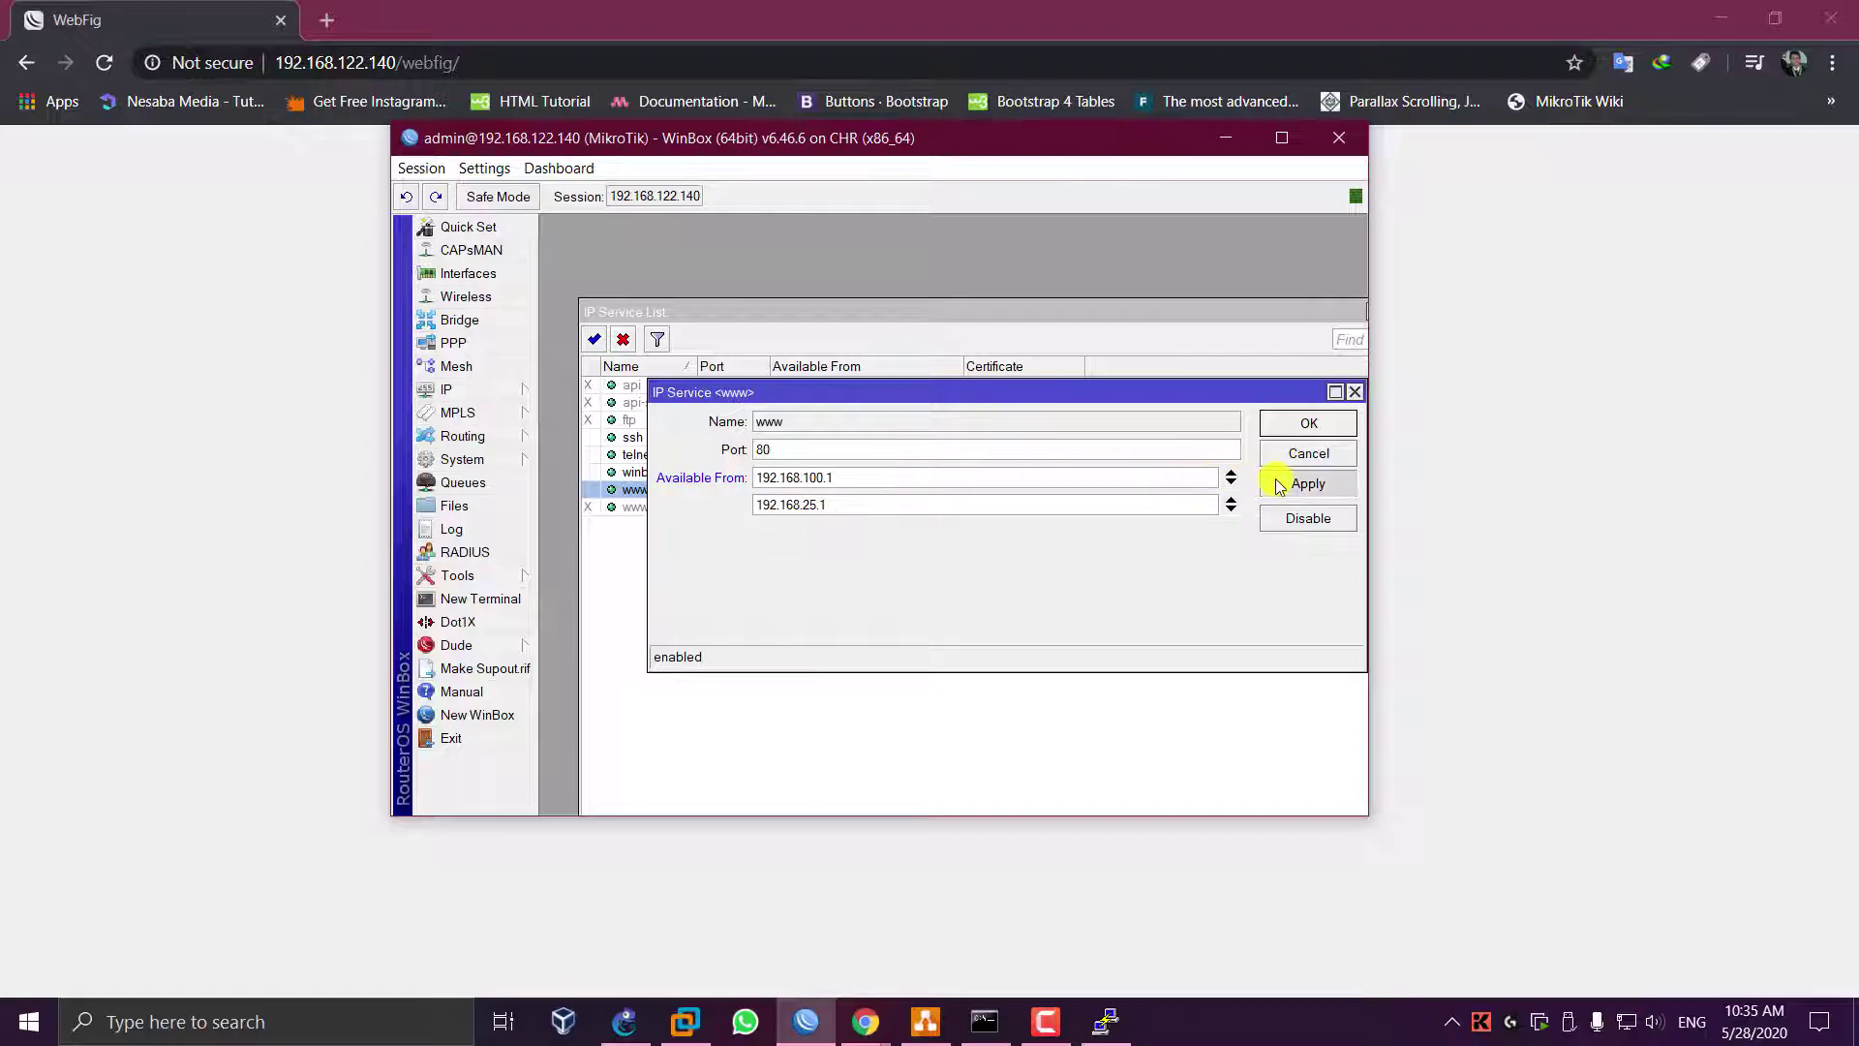
left_click(1284, 426)
left_click(284, 341)
left_click(1833, 64)
Load 192.168.122.140 in a new Incognito window and open WebFig's Interface List showing ether1.
left_click(1713, 154)
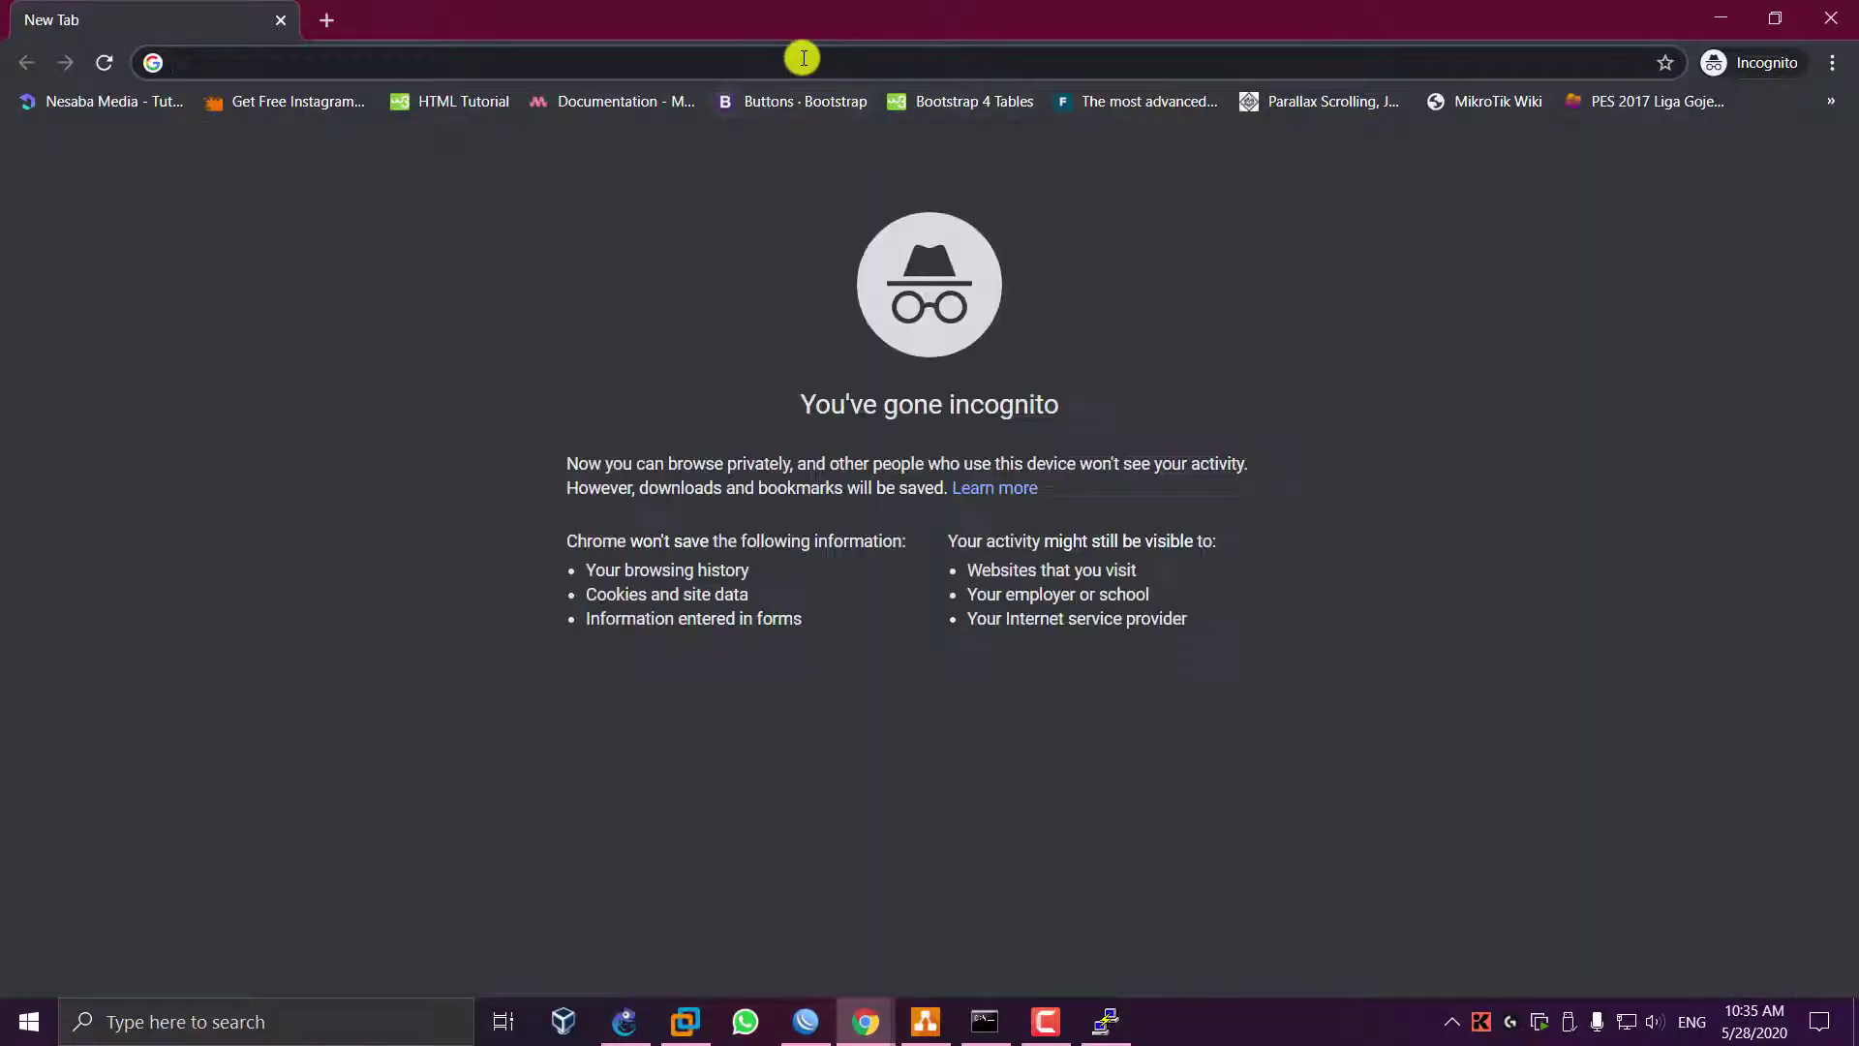
type("192.168.")
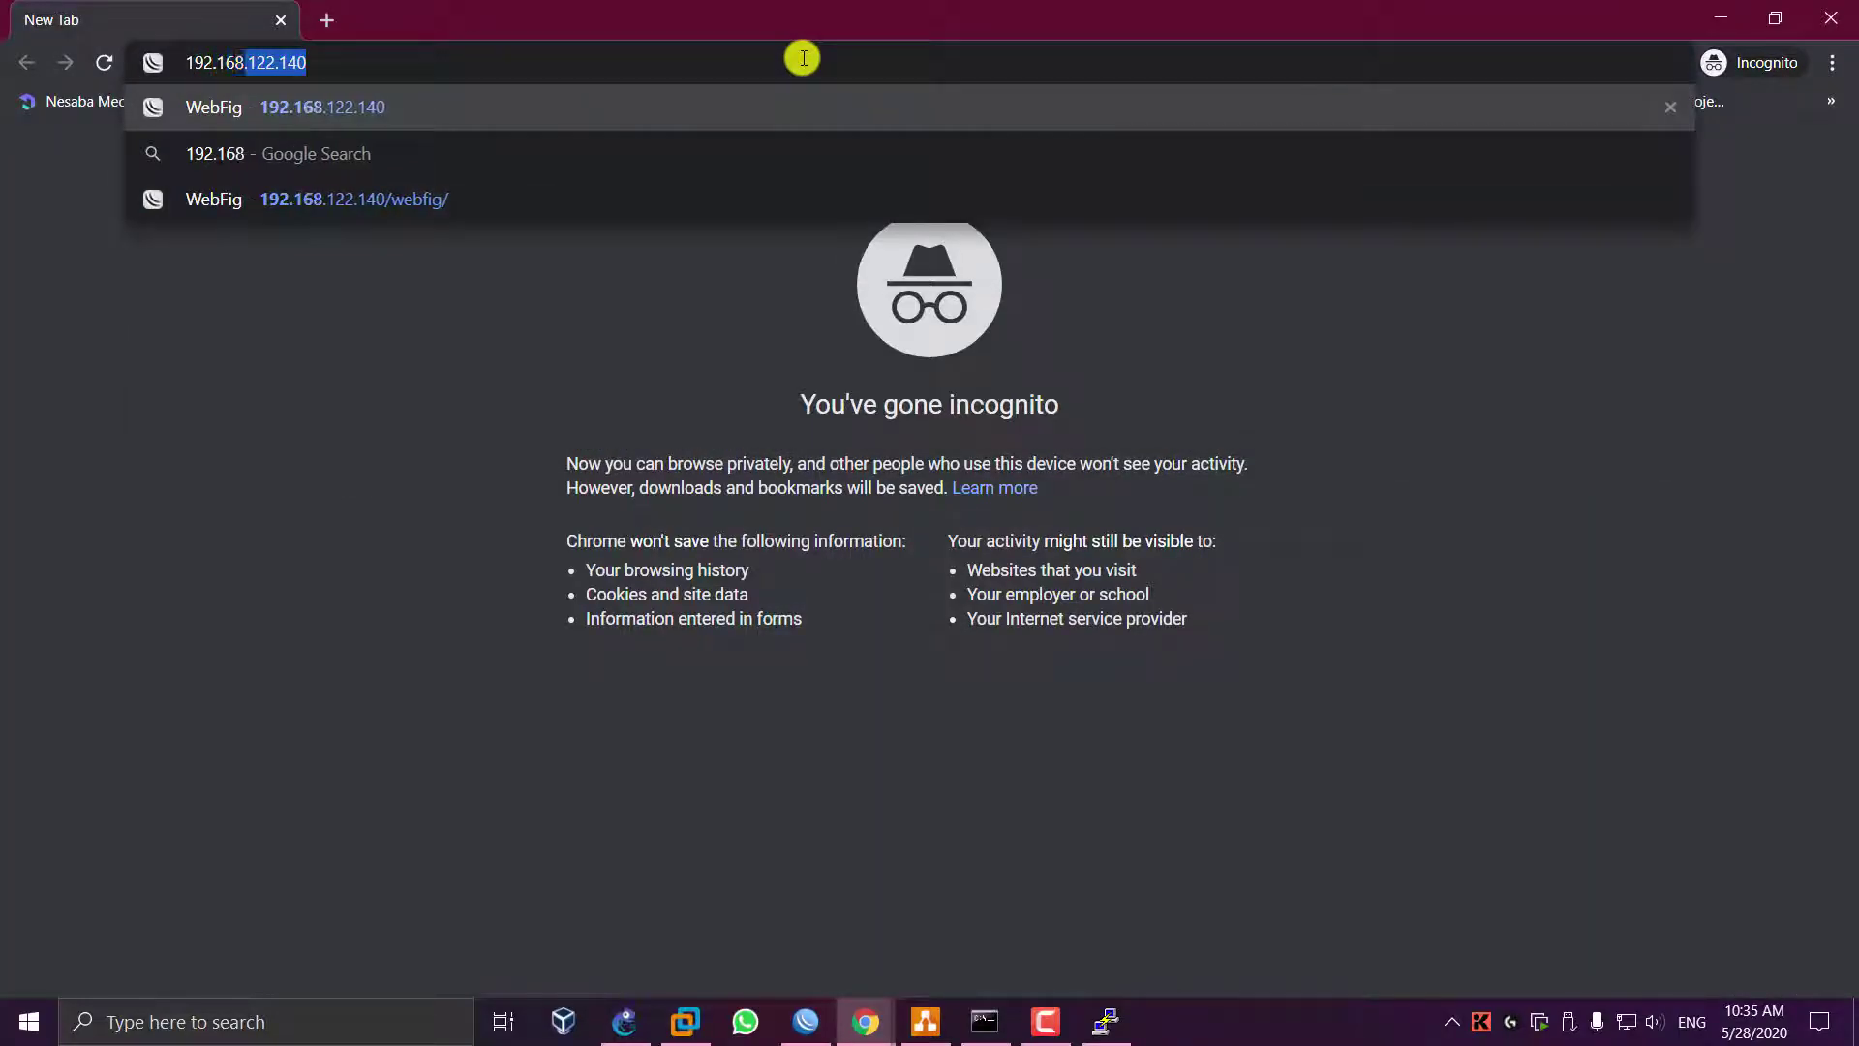
type("122.140")
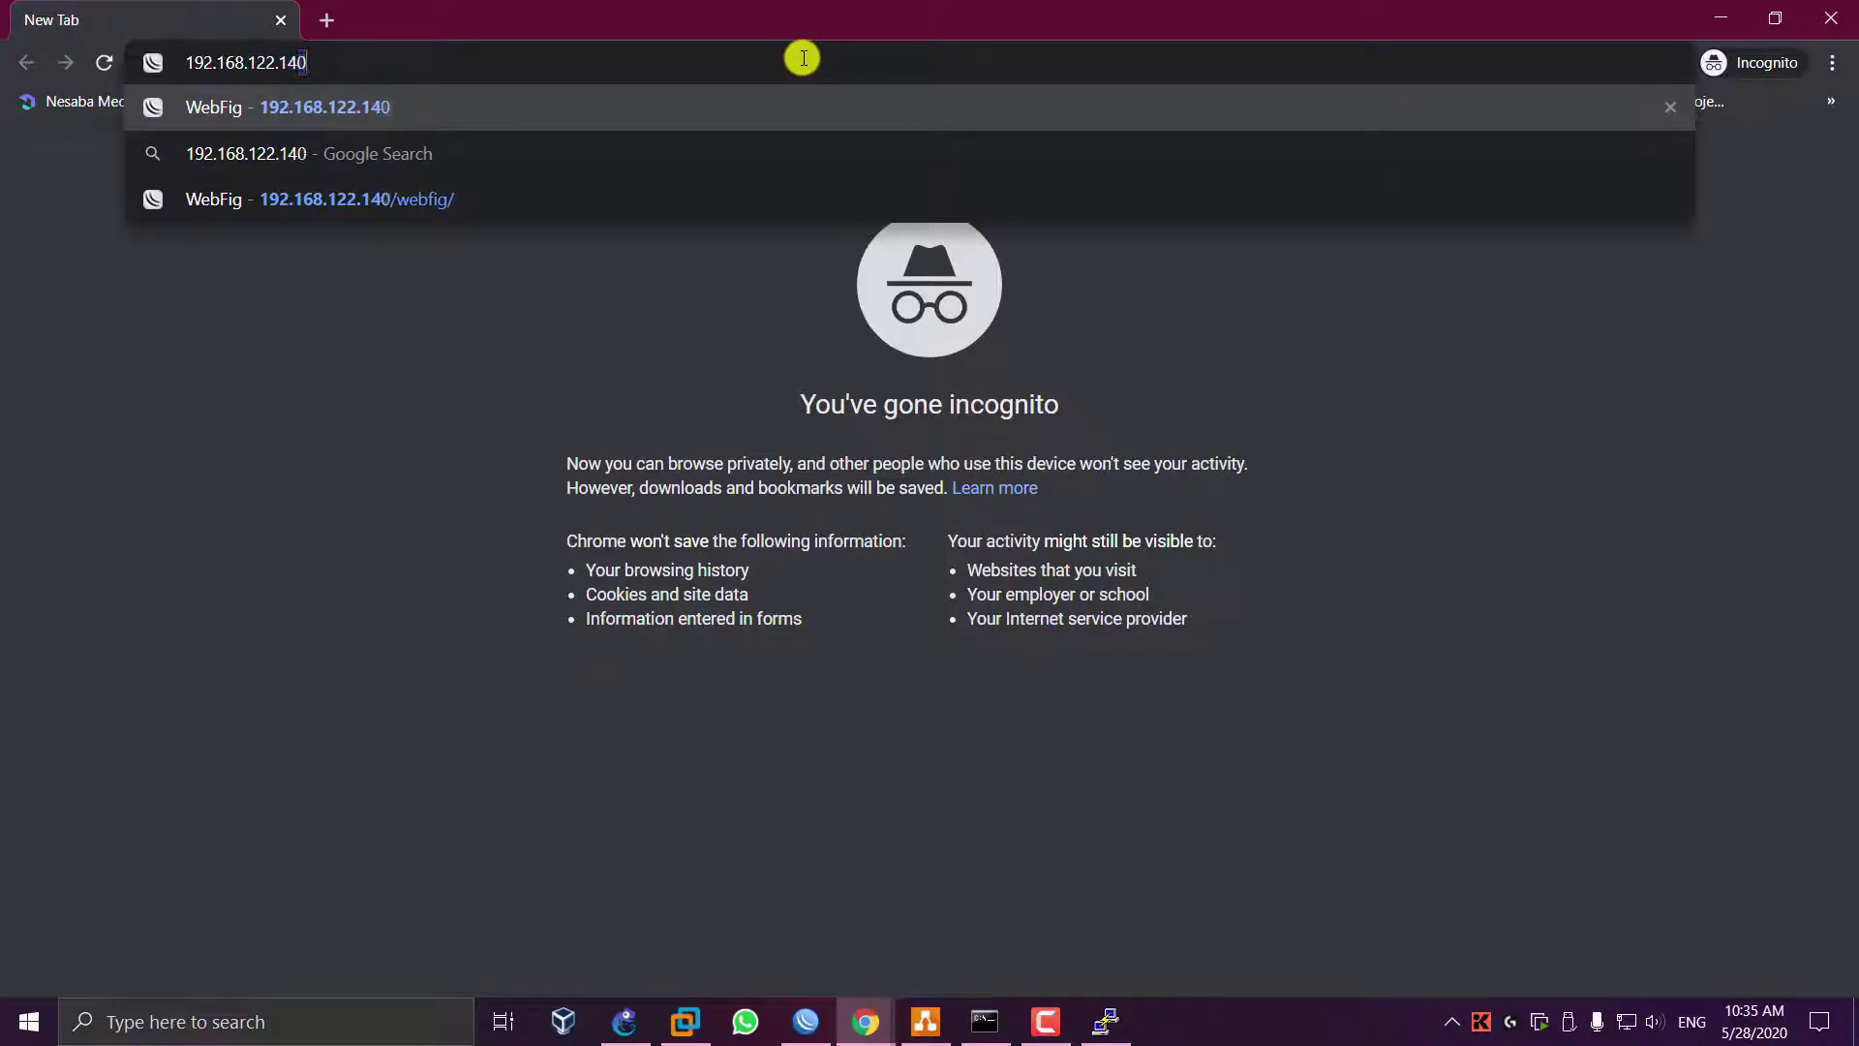
key("Return")
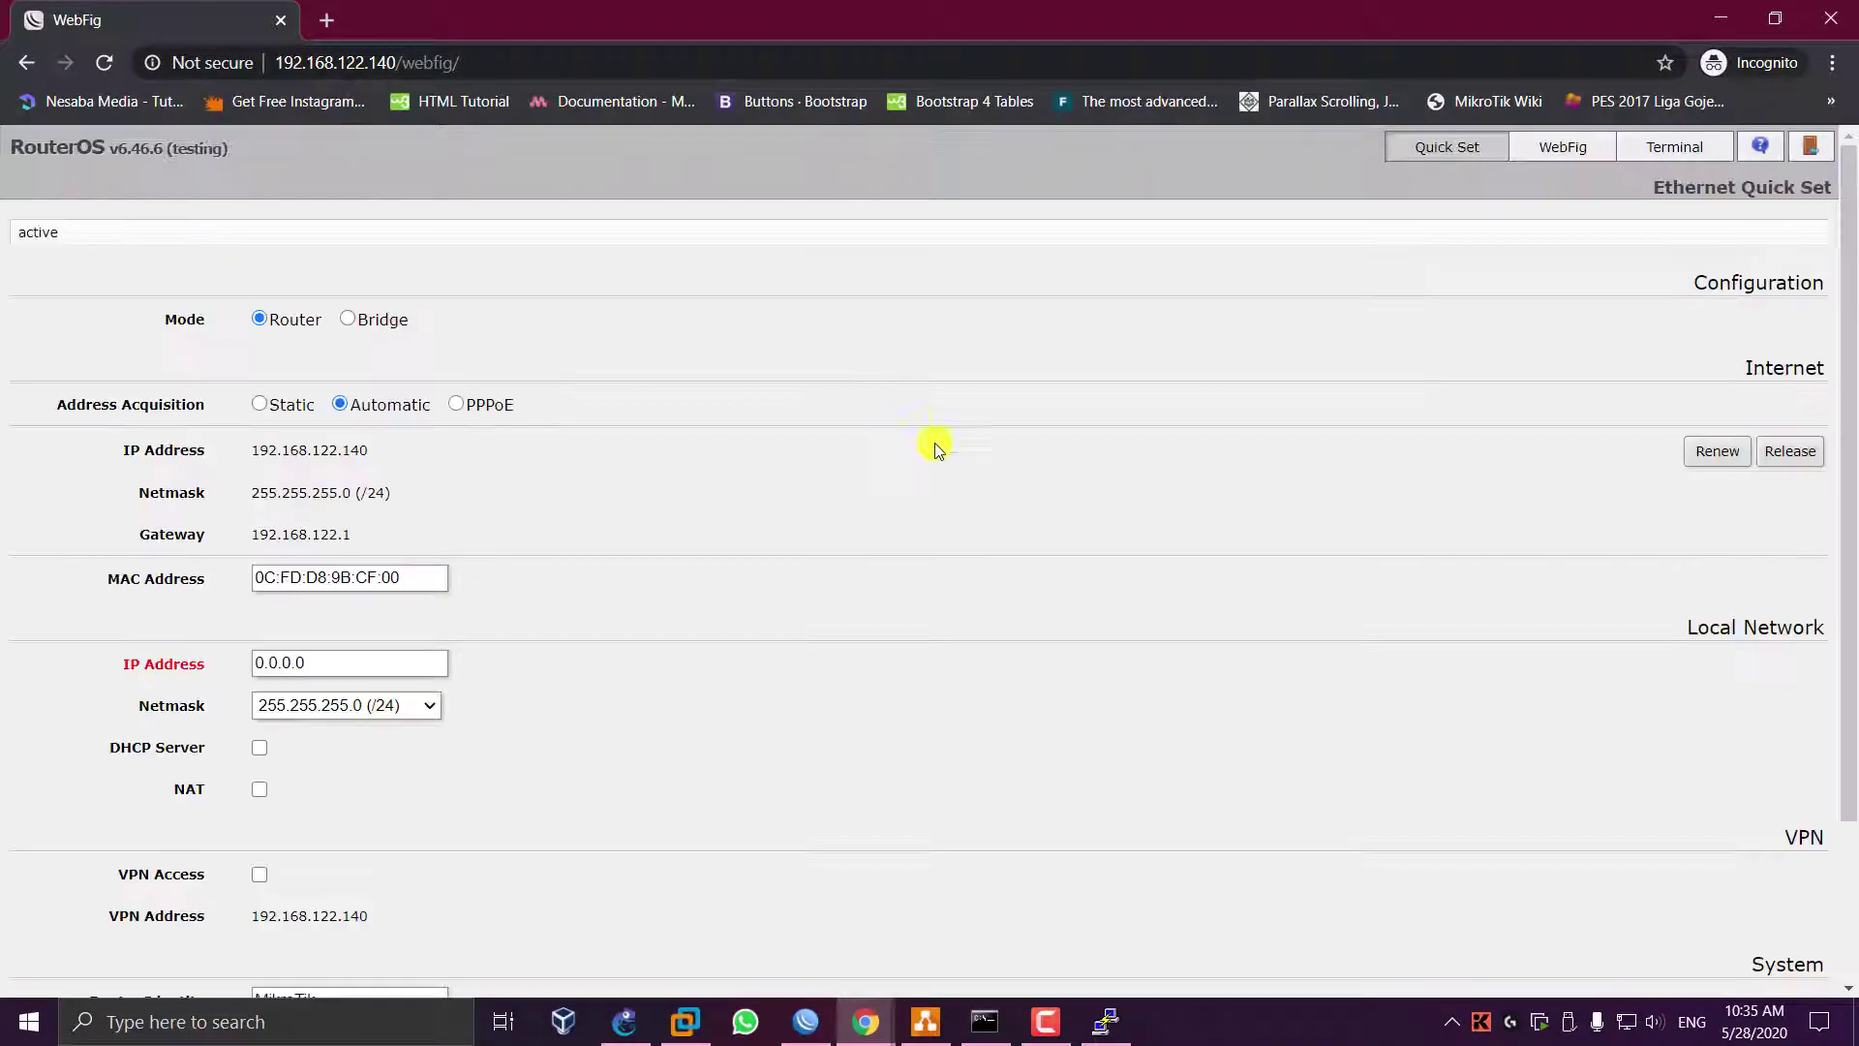
left_click(1568, 147)
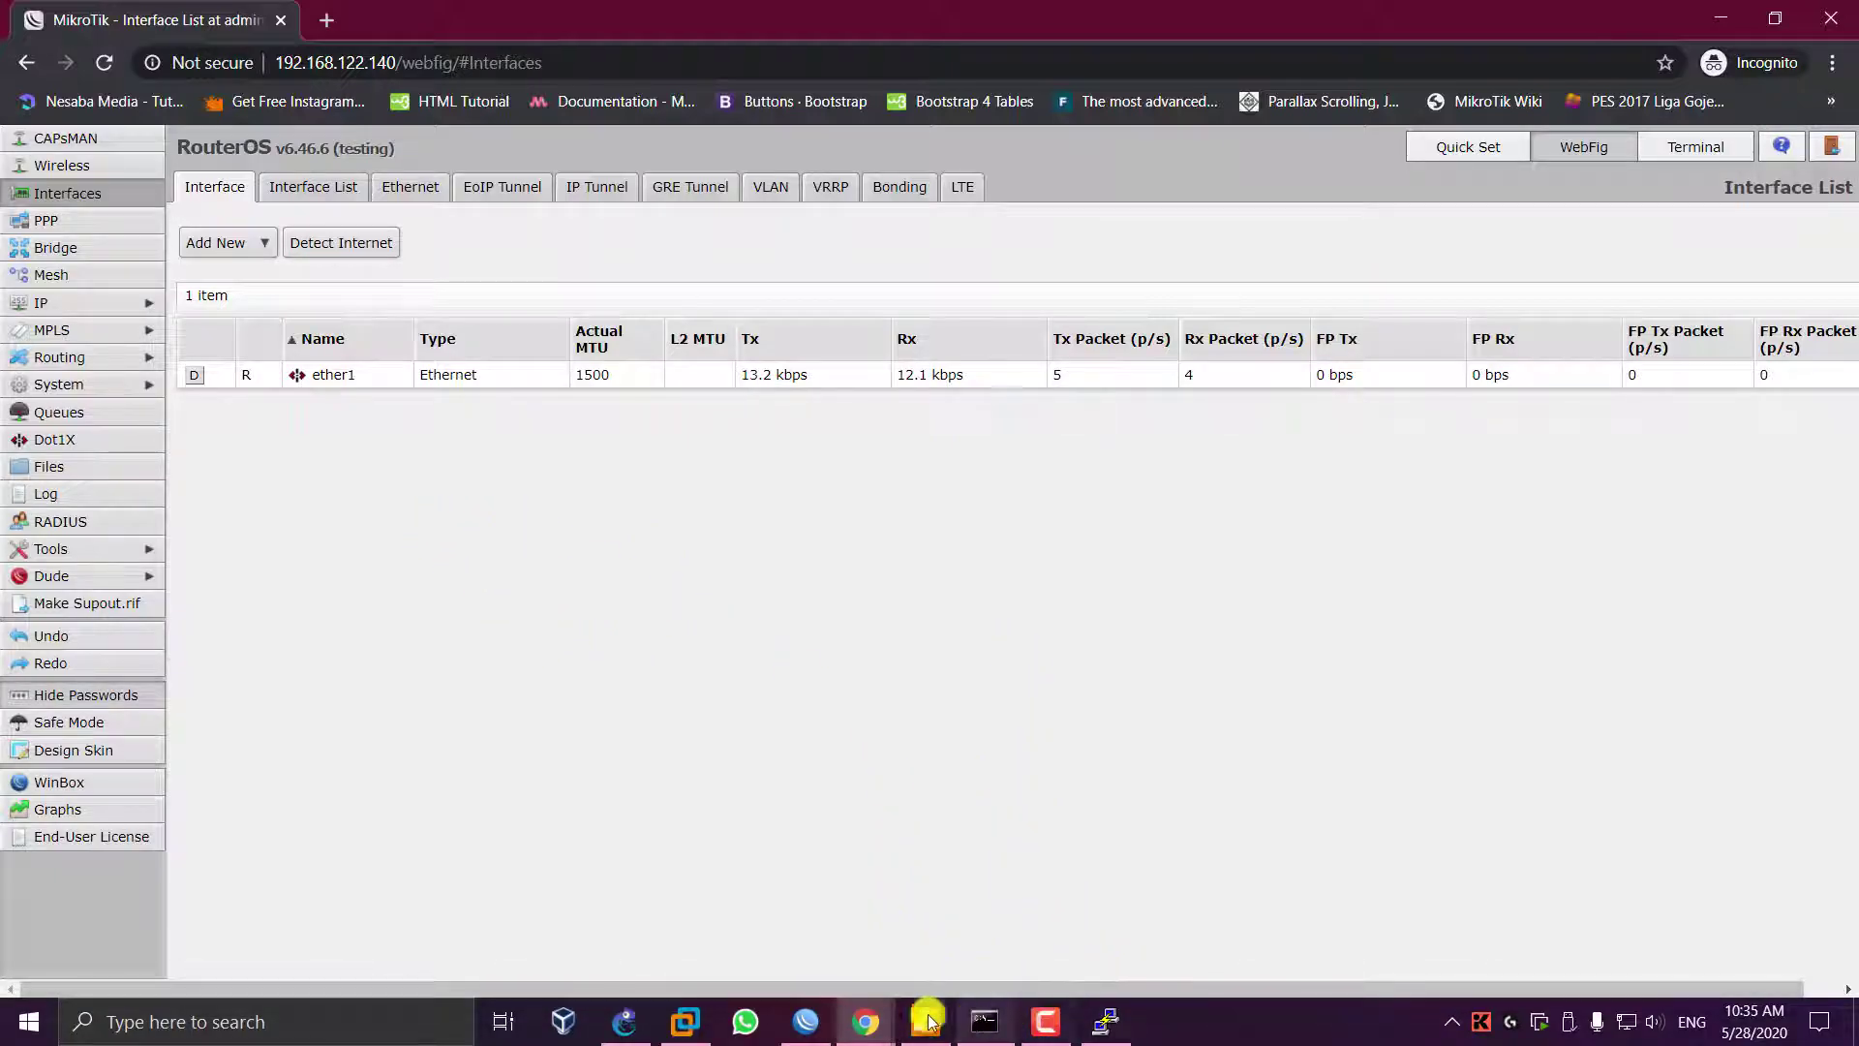
Review the winbox and www rows, limited to 192.168.100.1 and 192.168.25.1.
left_click(805, 1022)
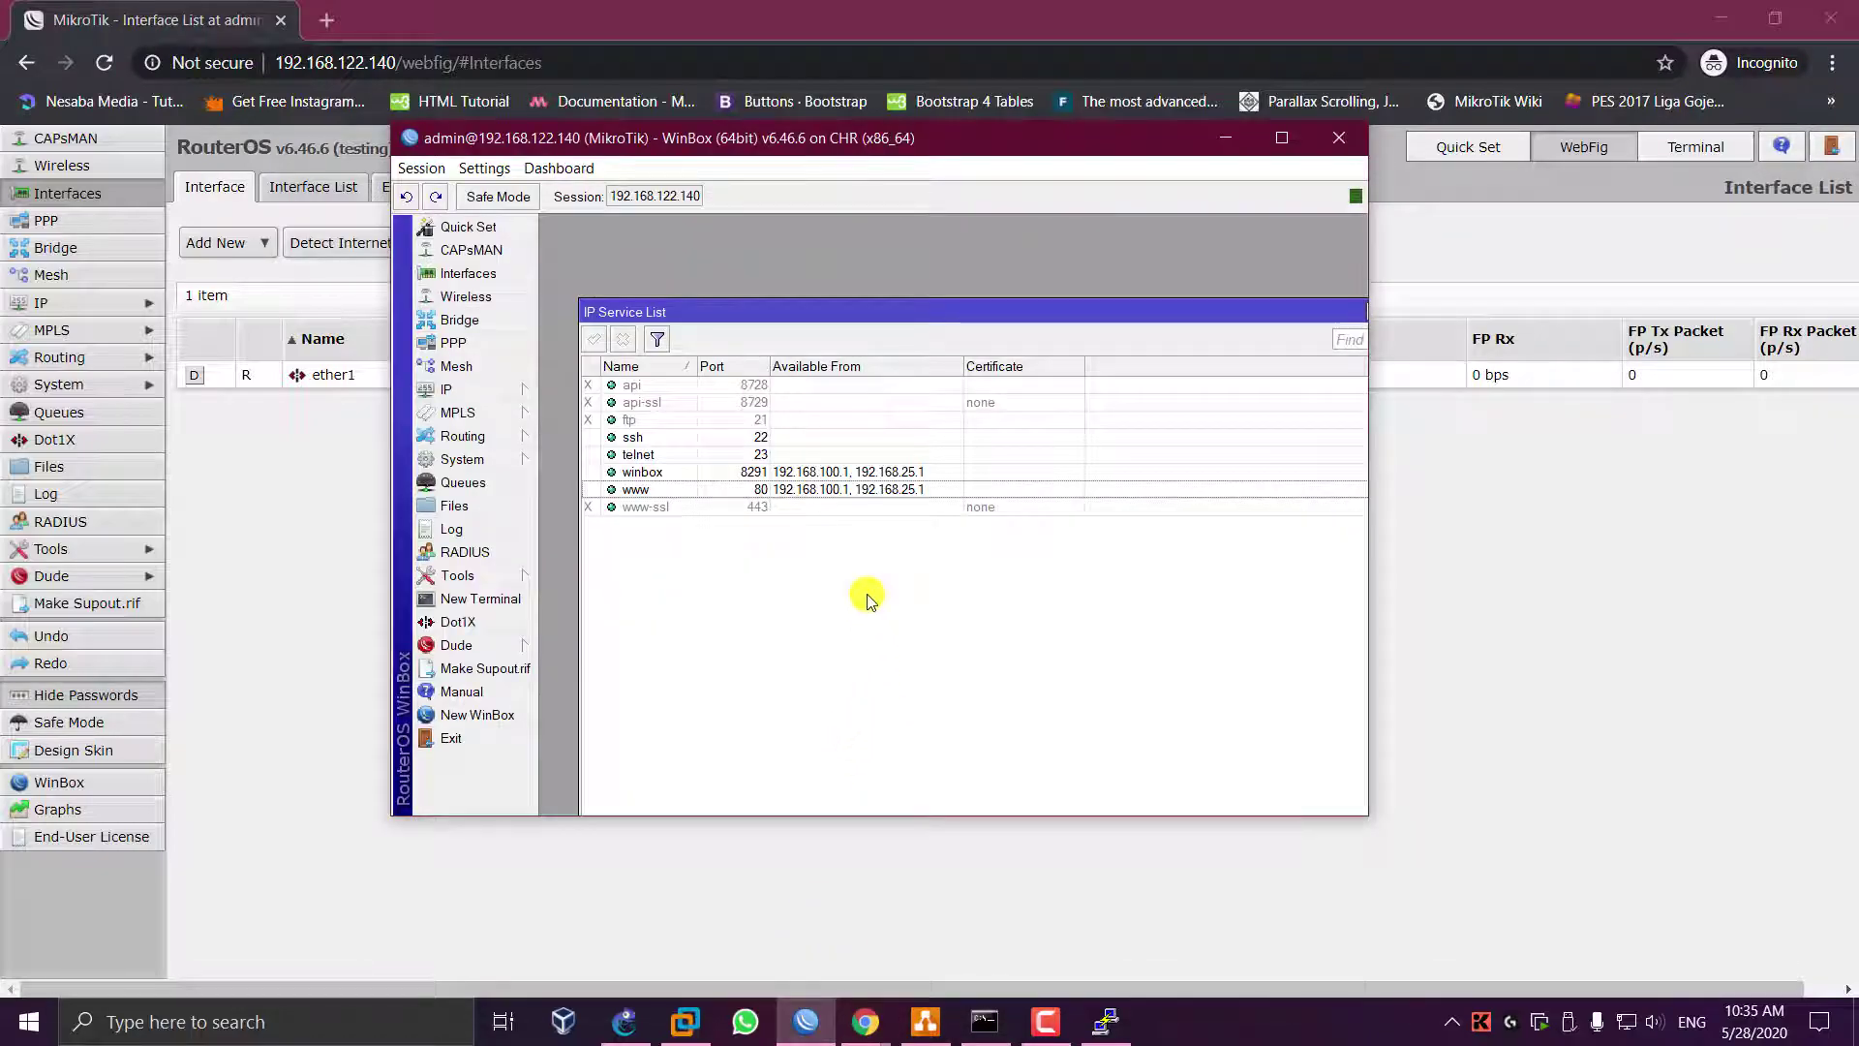
left_click(728, 489)
left_click(743, 592)
left_click(689, 474)
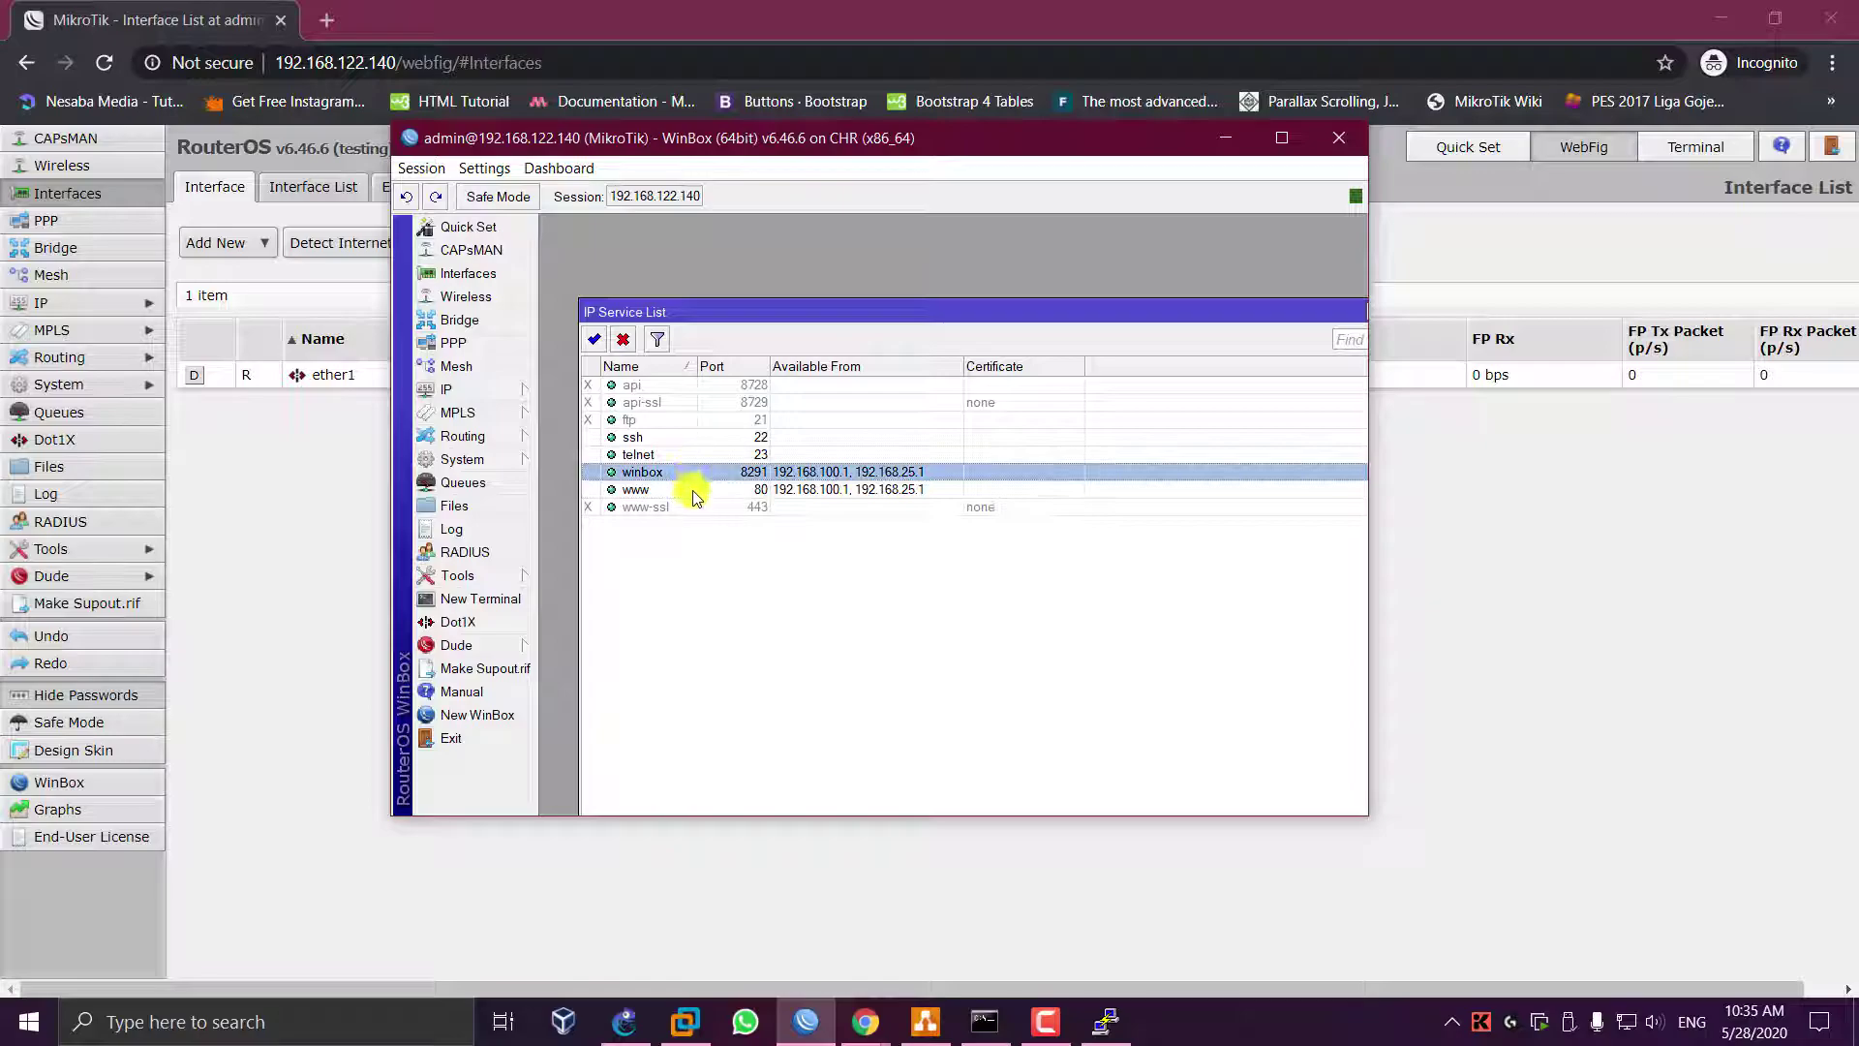
left_click(741, 491)
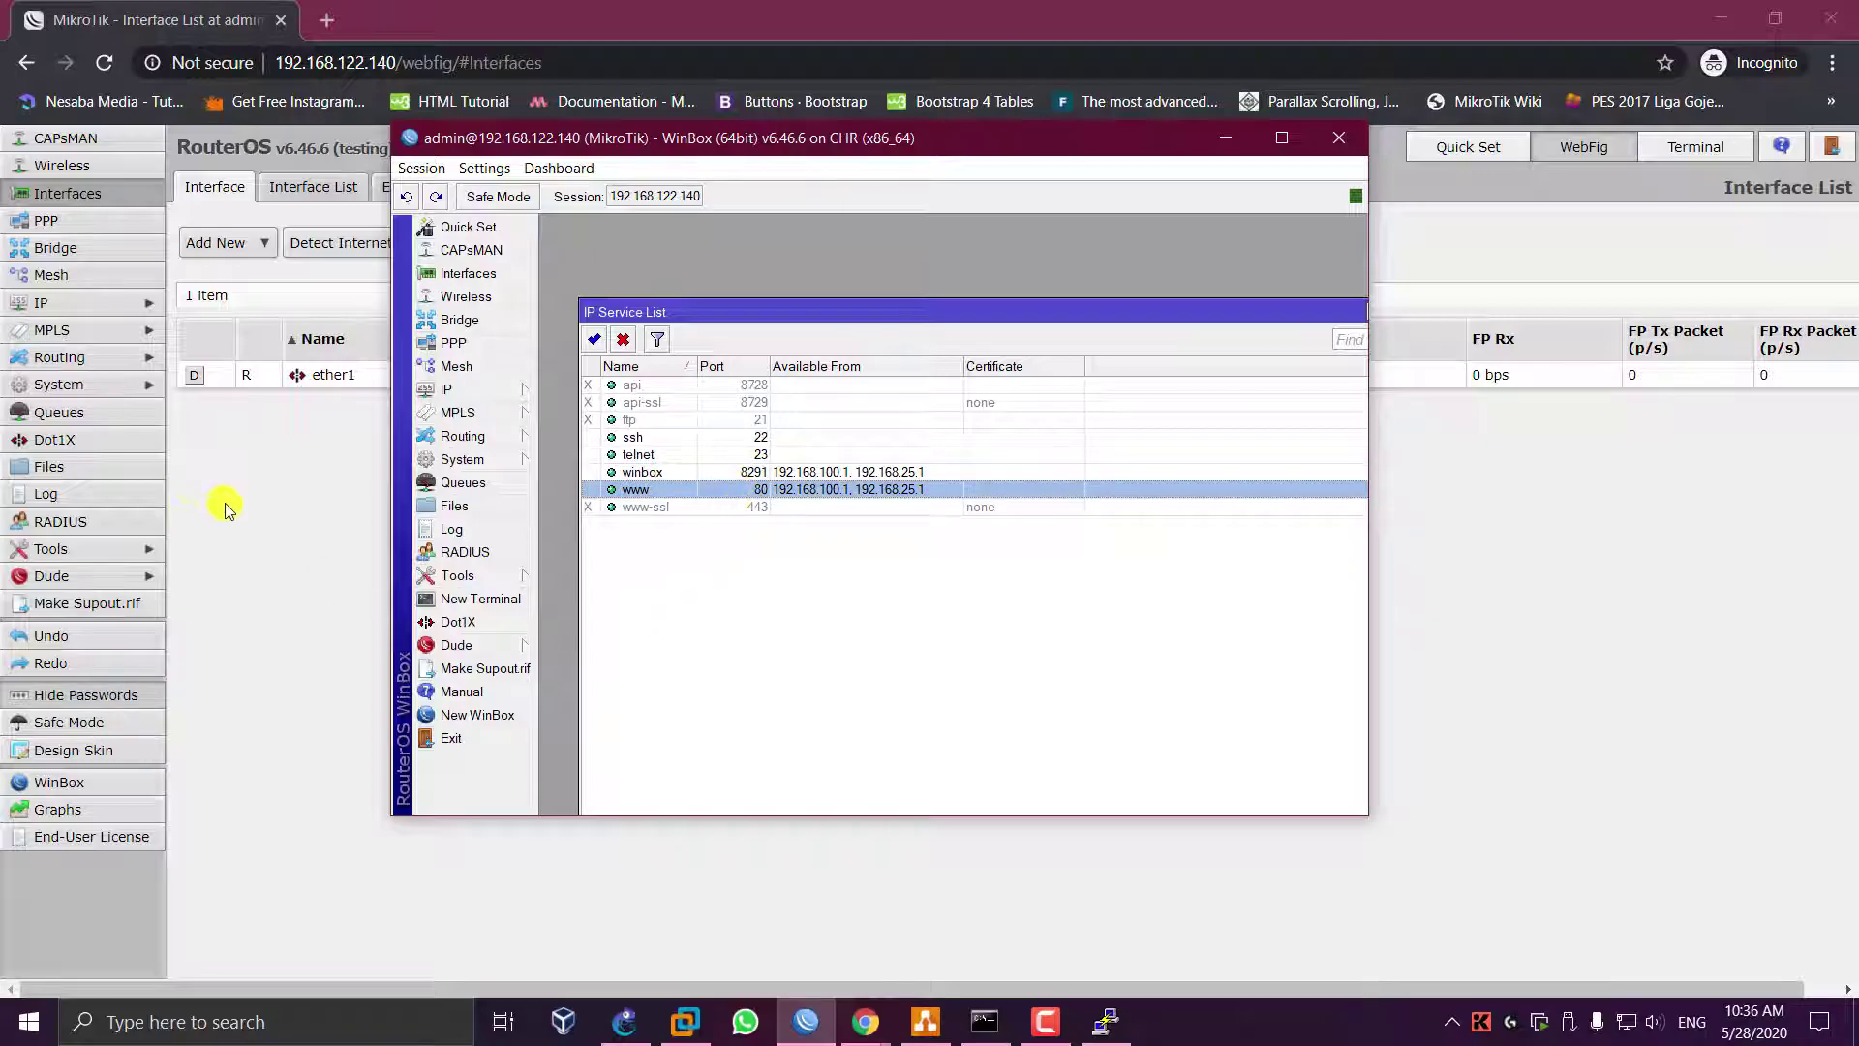
Open WebFig's Terminal page, then return to the WebFig view.
left_click(223, 505)
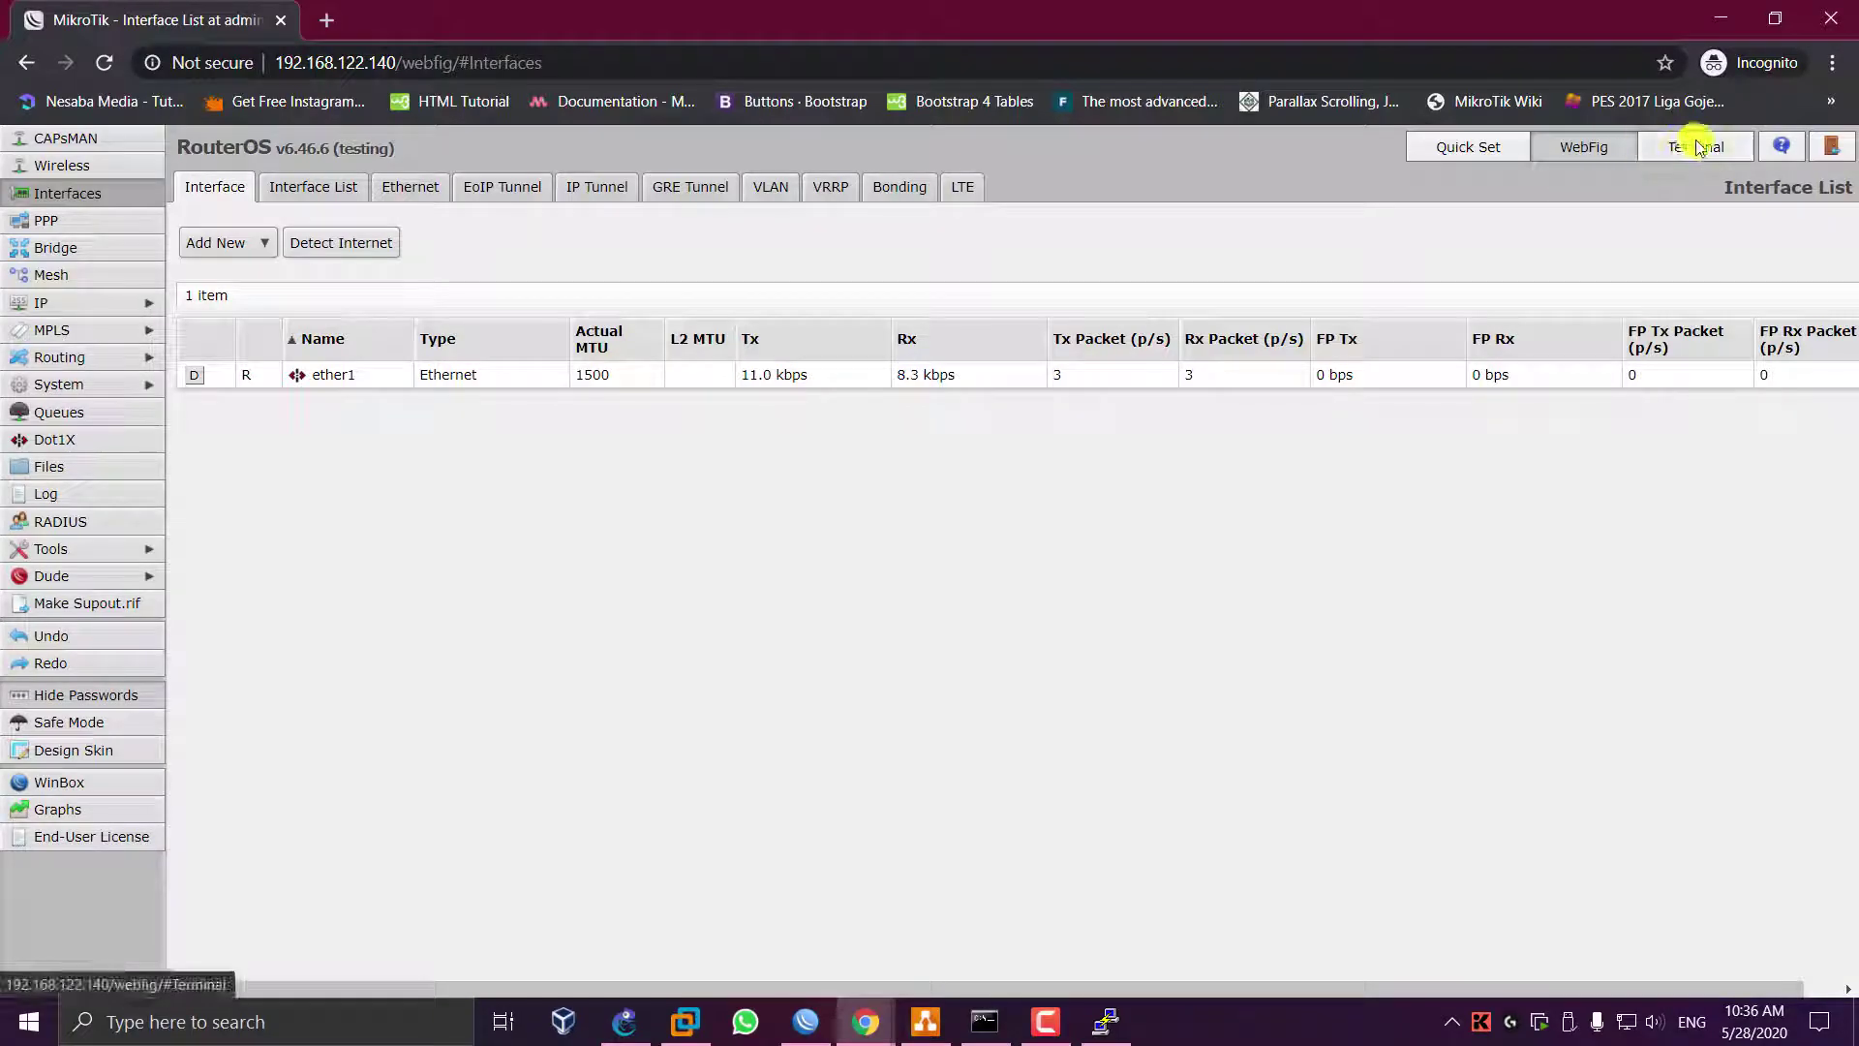
left_click(1697, 146)
left_click(1578, 143)
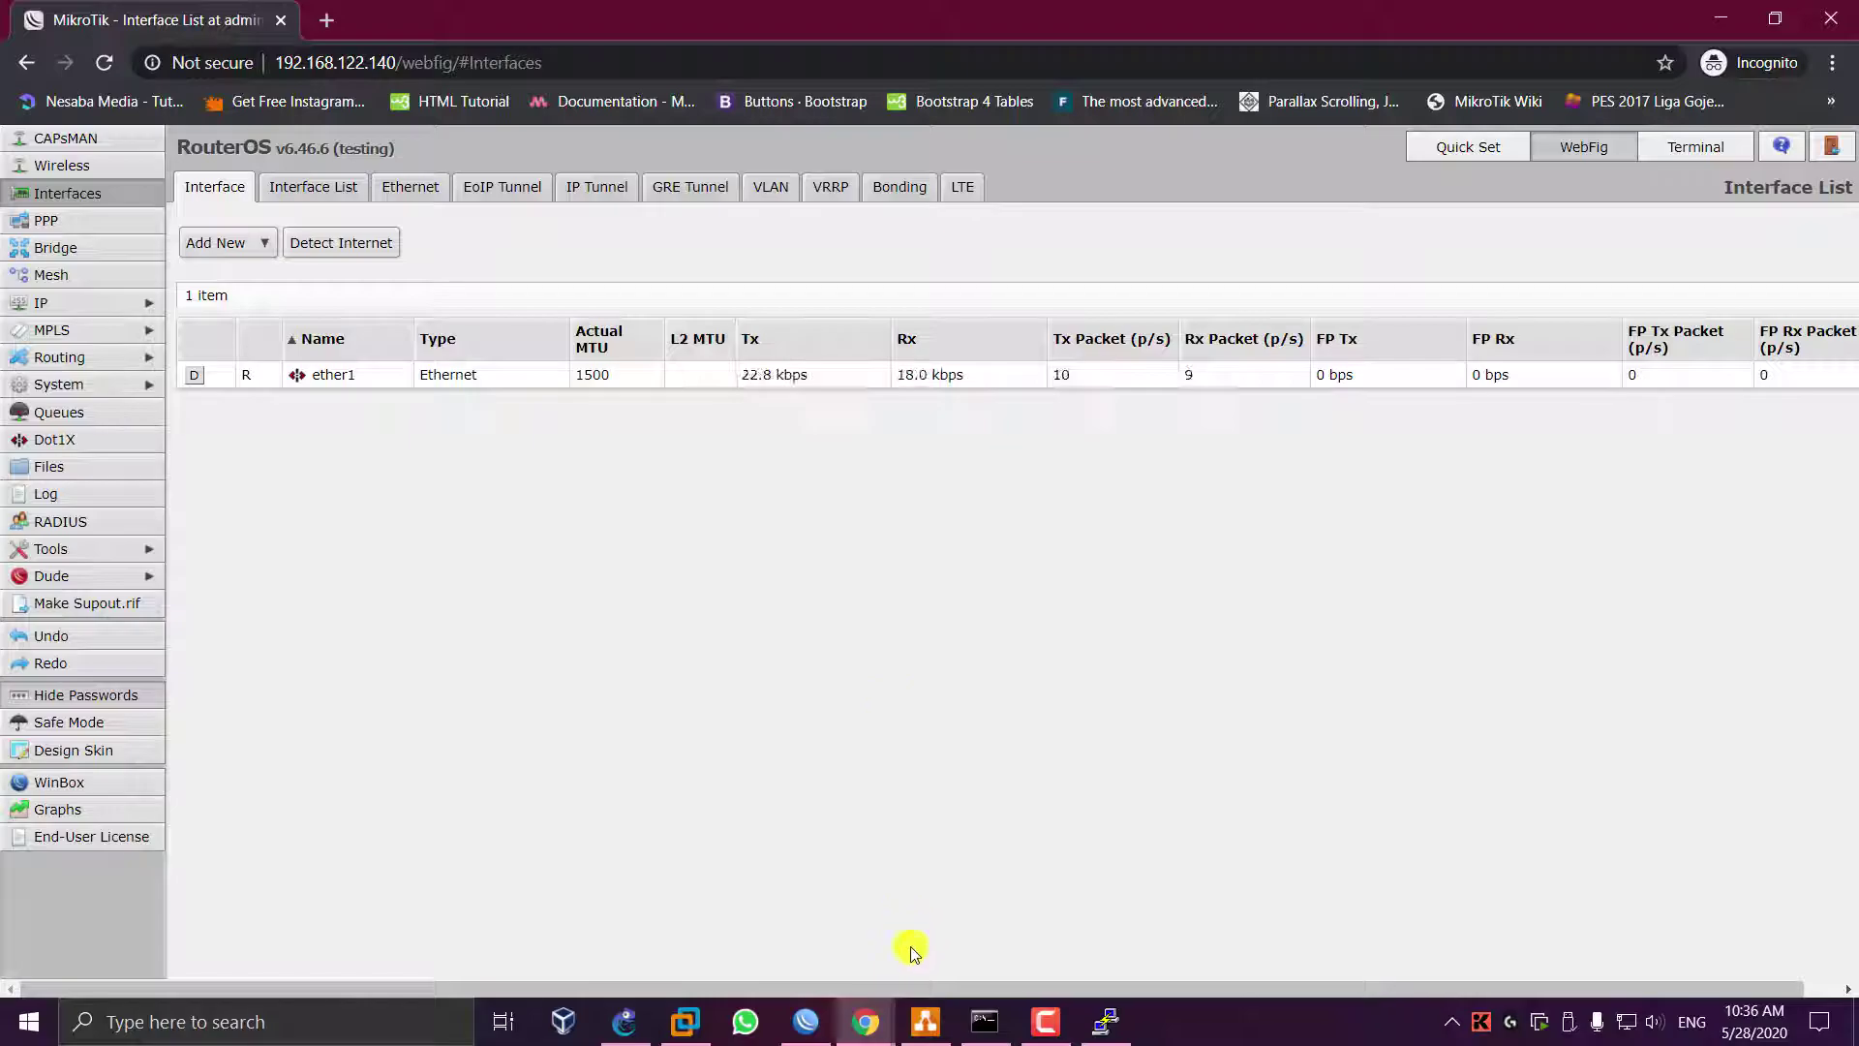
Close both Chrome windows from the taskbar previews, leaving the GNS3 topology in front.
mouse_move(865, 1021)
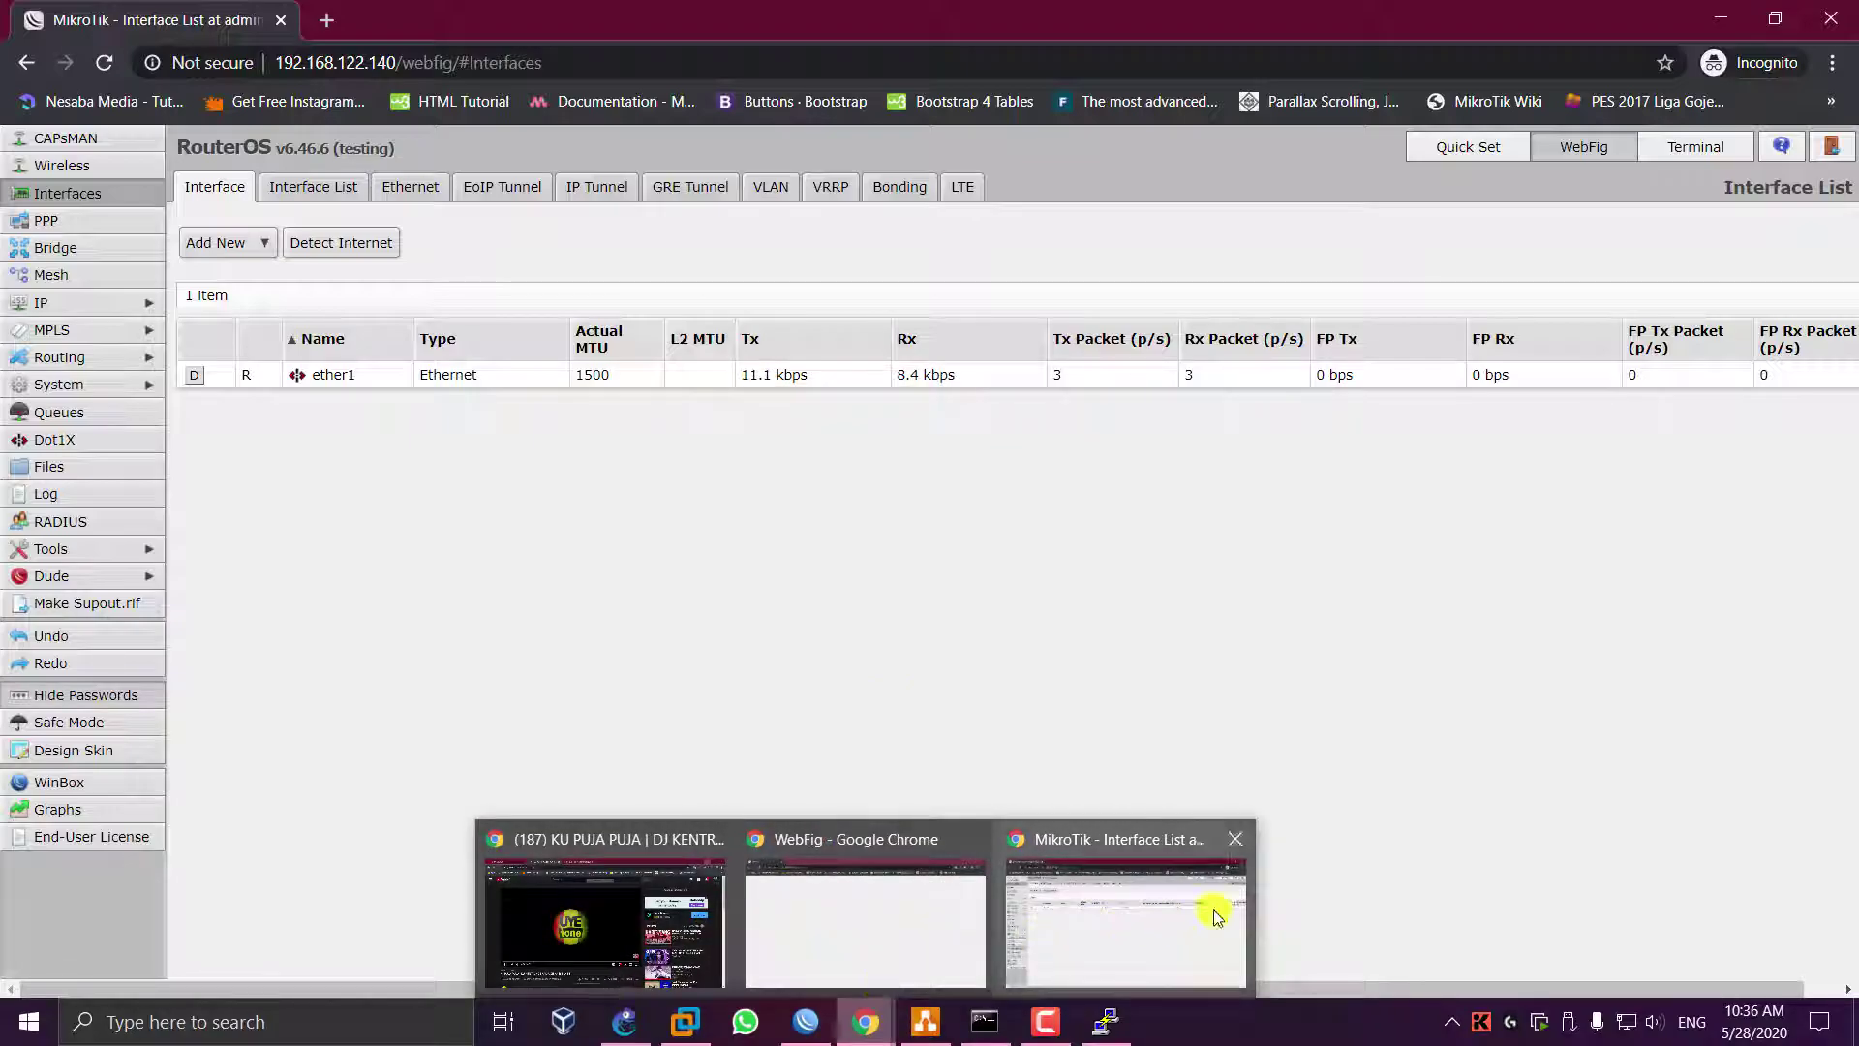
left_click(1234, 839)
left_click(1112, 839)
left_click(1433, 743)
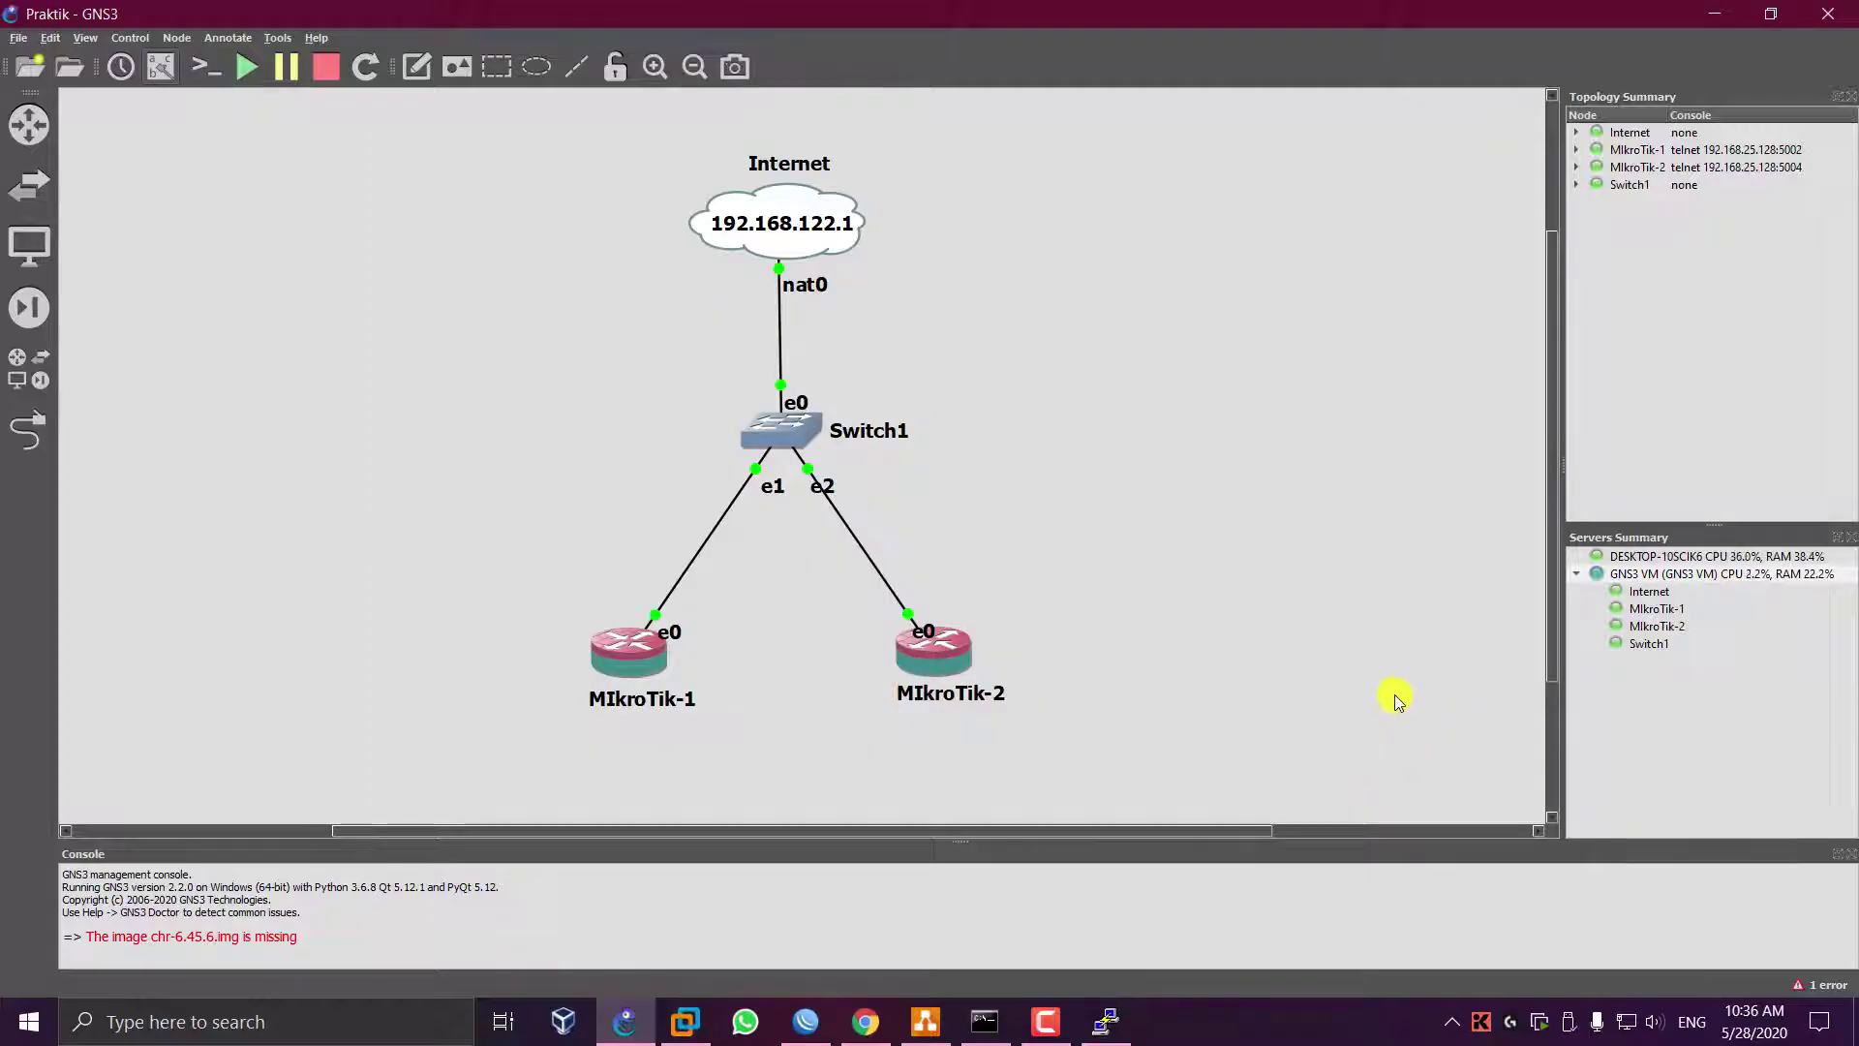
Open a new maximized Chrome window and search the web for putty.
right_click(866, 1021)
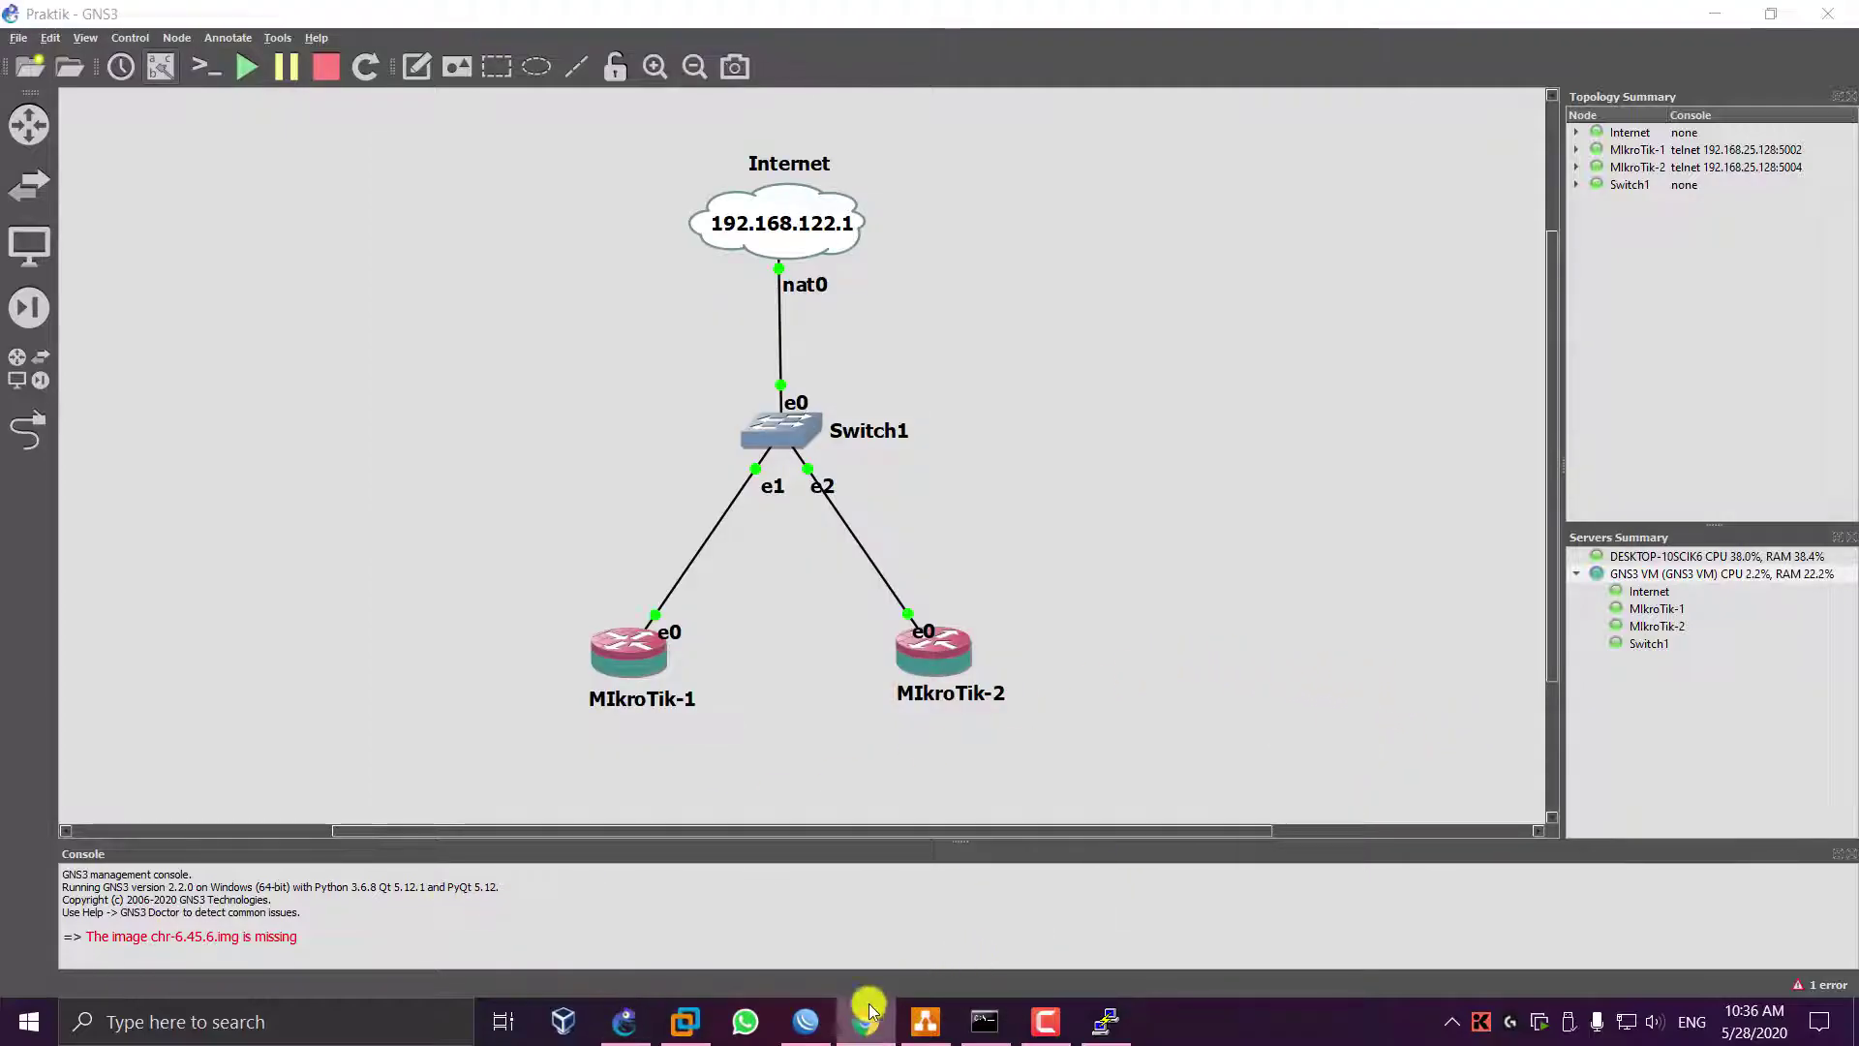
left_click(863, 888)
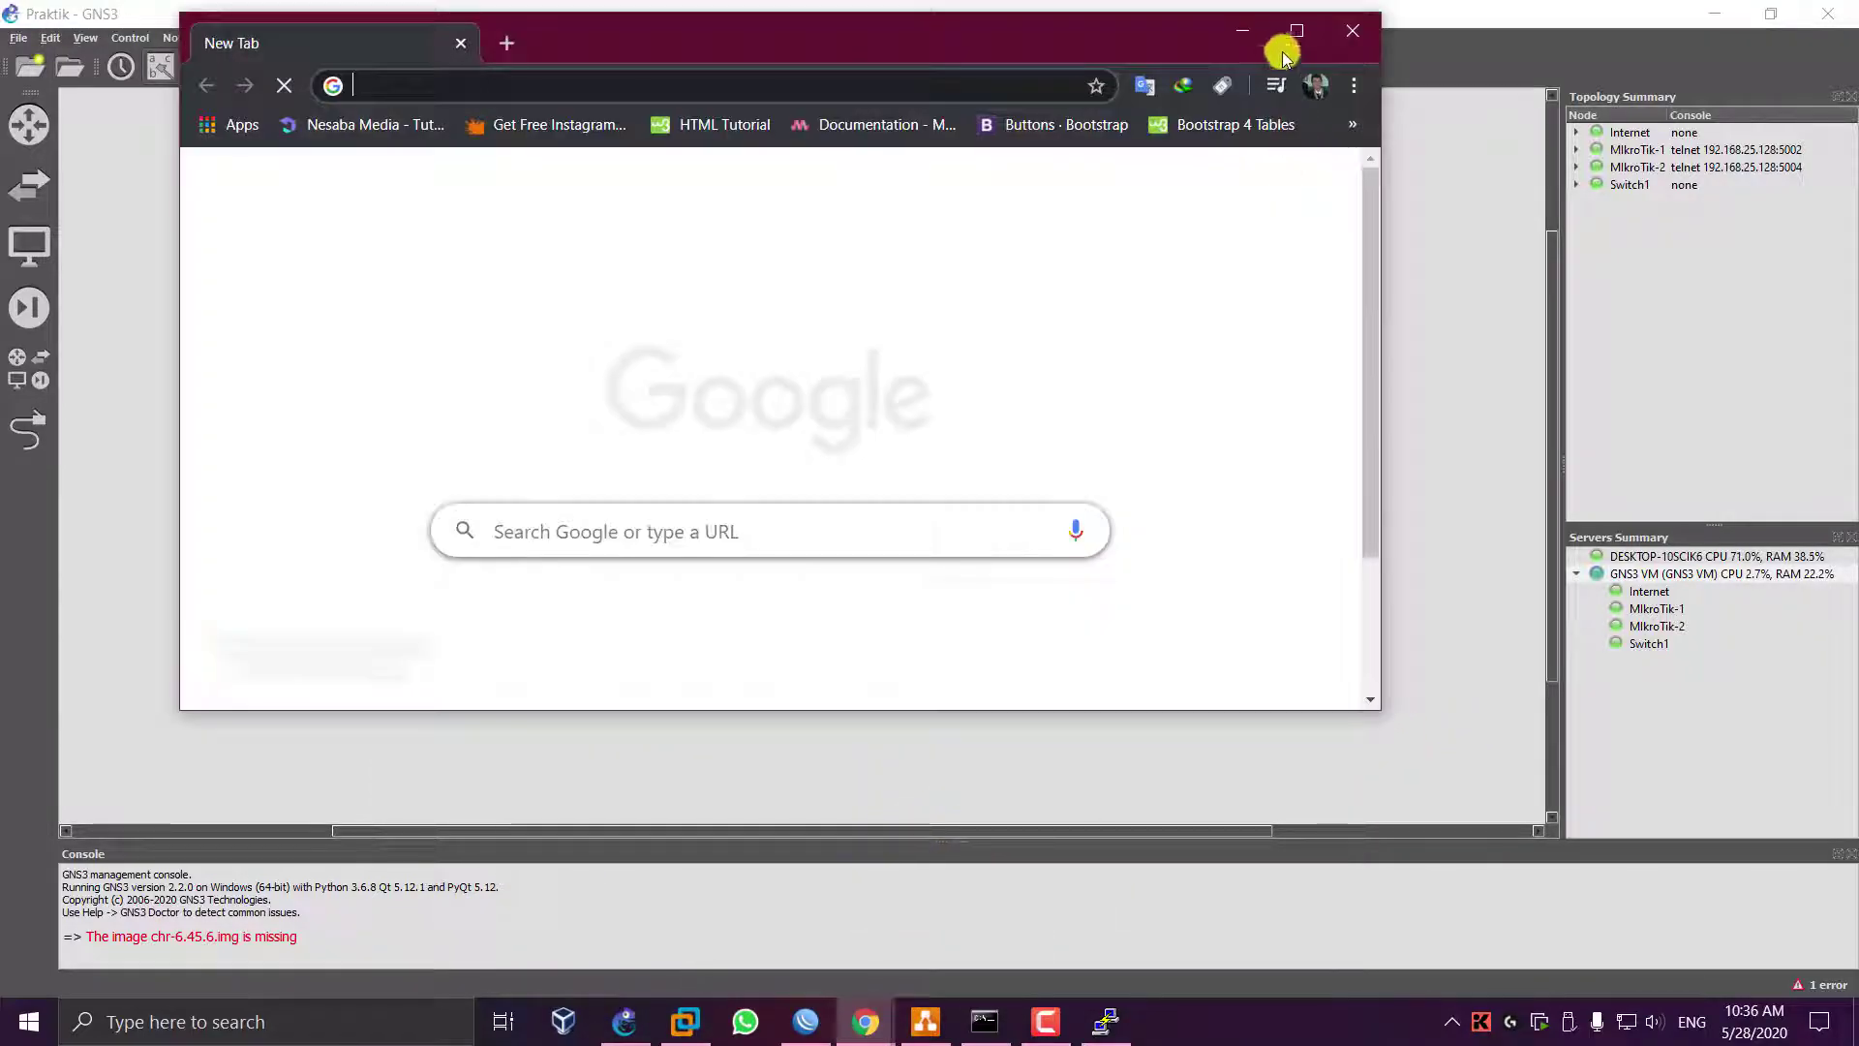
left_click(1294, 35)
left_click(1005, 67)
type("p")
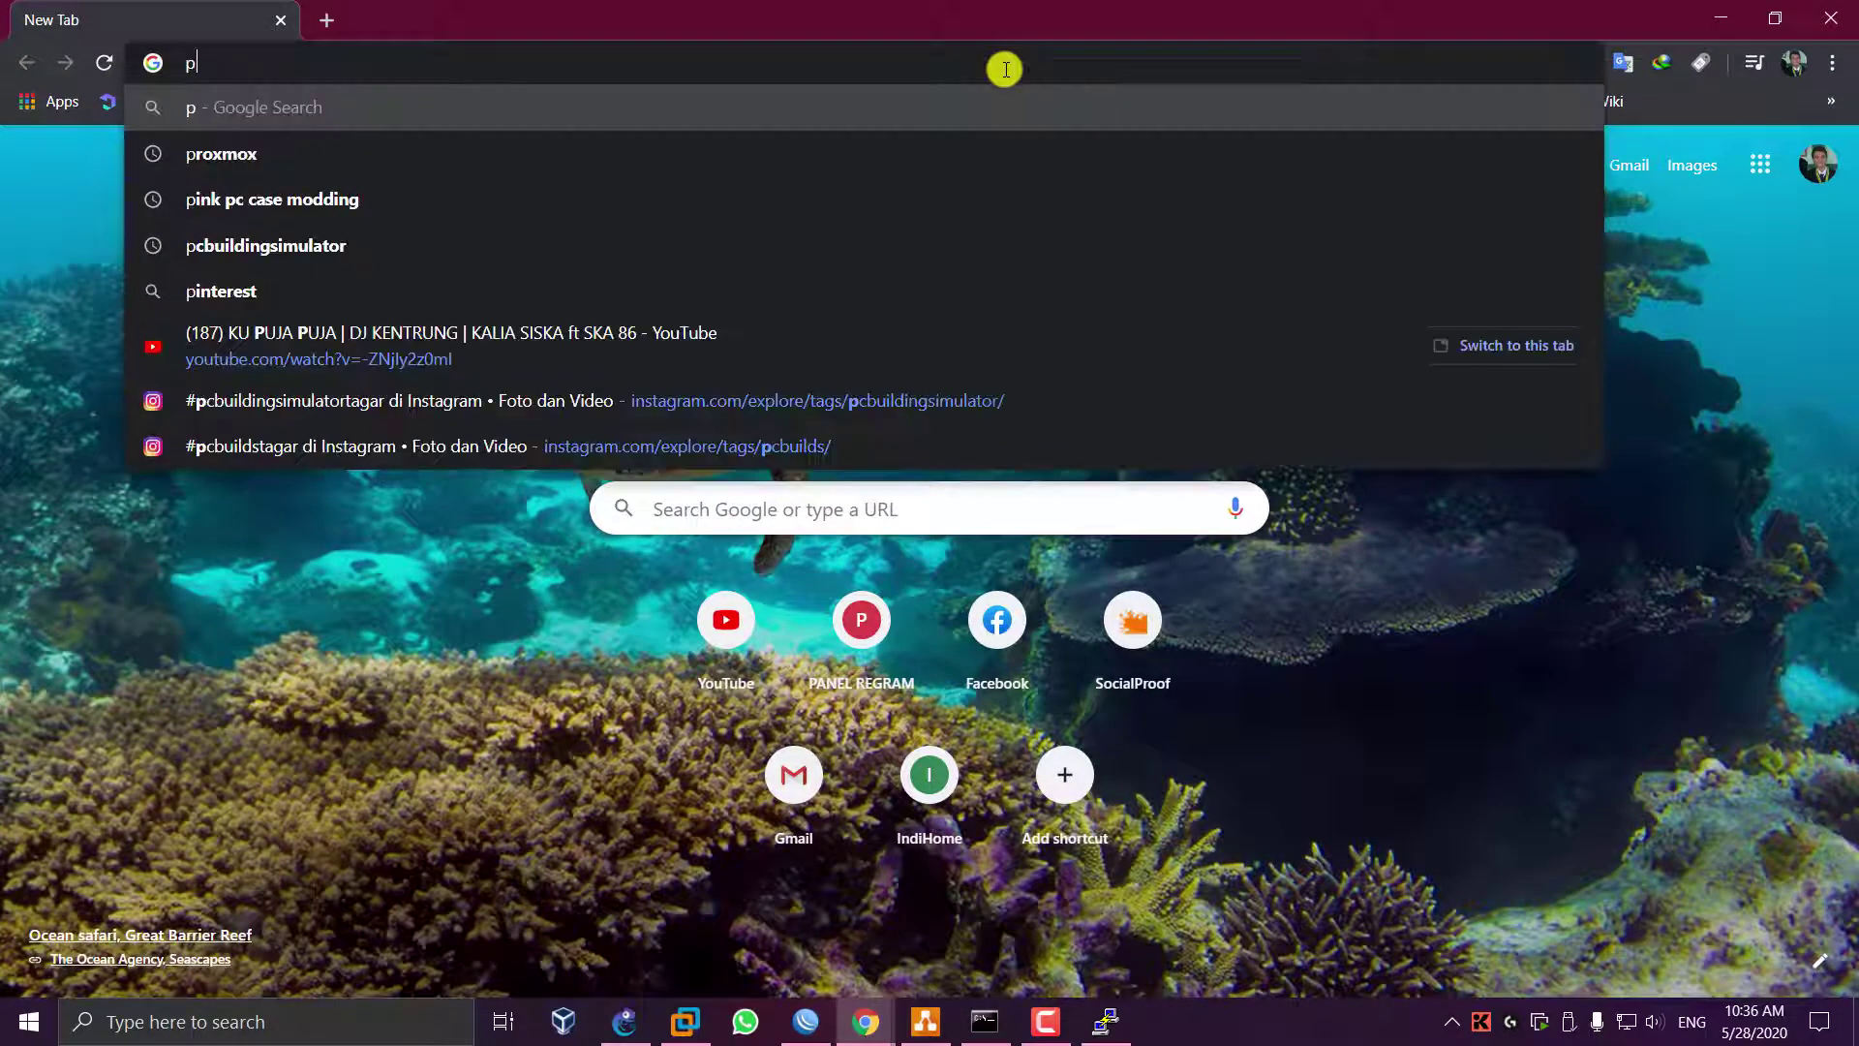
type("ut")
key("Down")
key("Return")
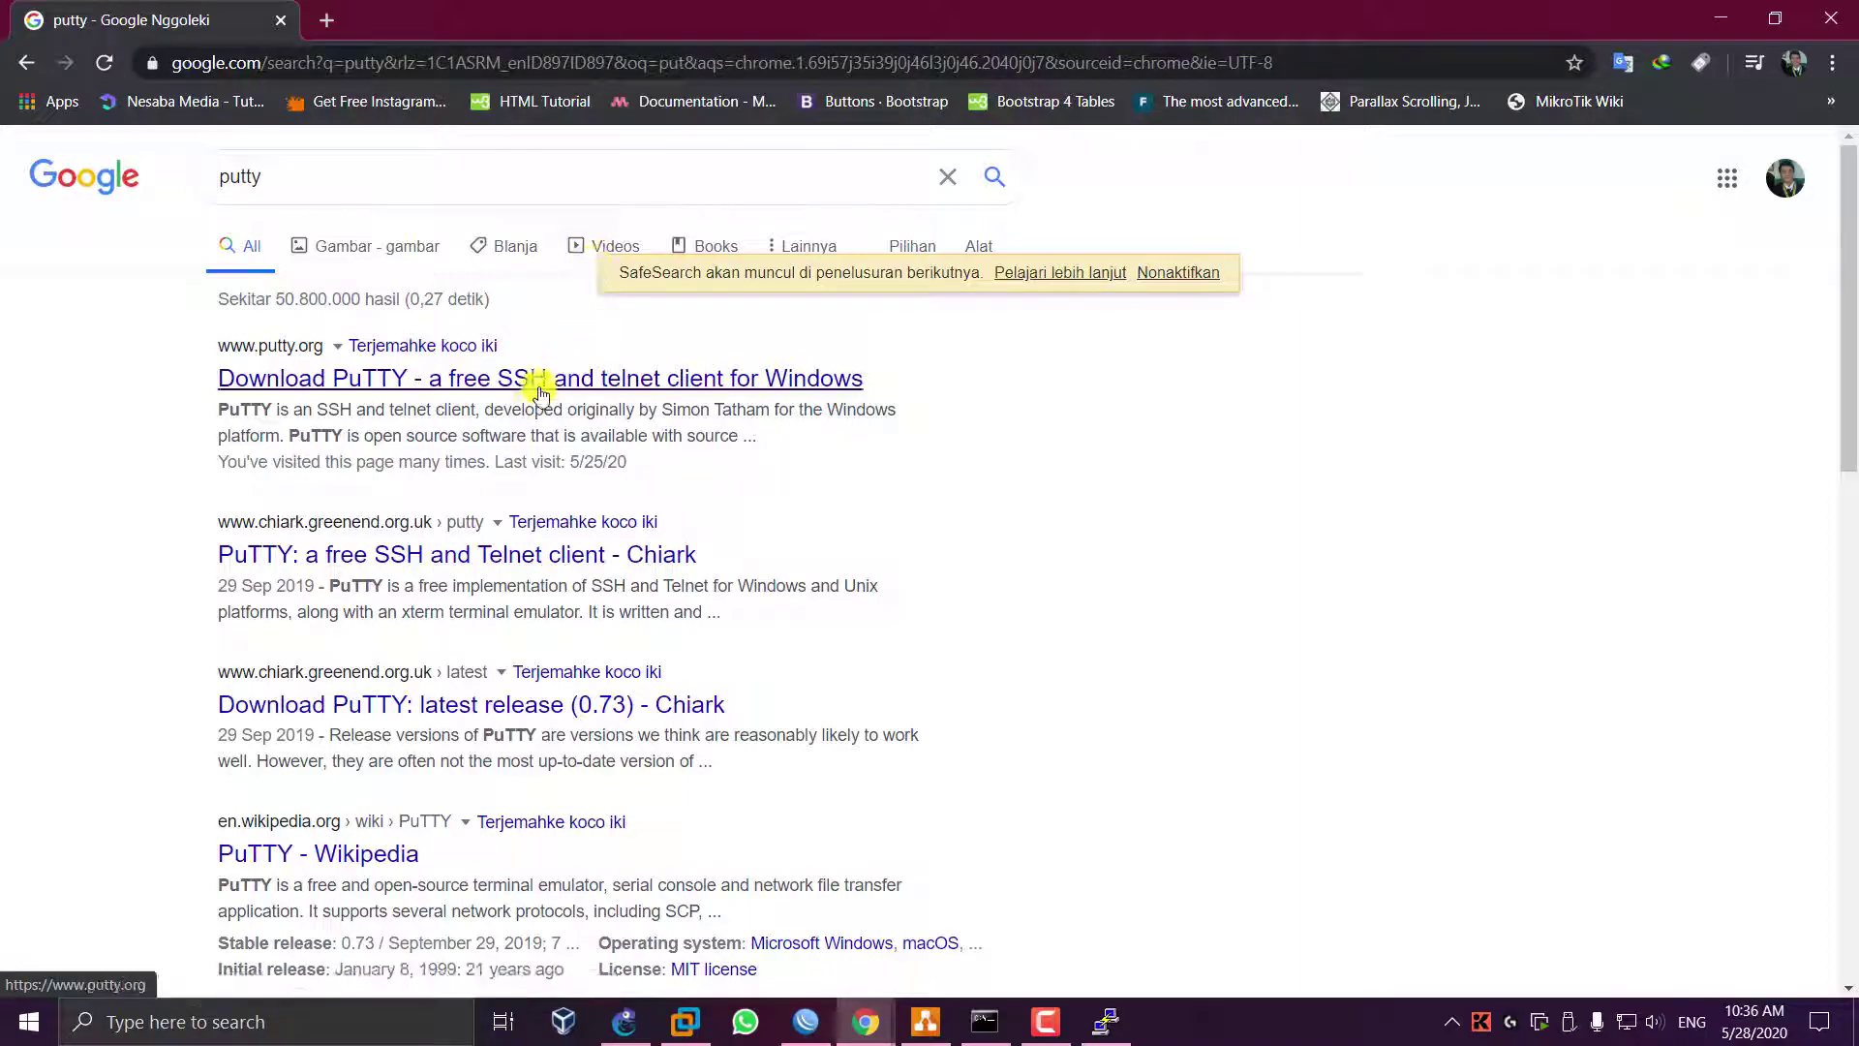
Open PuTTY's 0.73 download page, highlight the 64-bit installer line, then minimize Chrome.
right_click(523, 386)
left_click(594, 402)
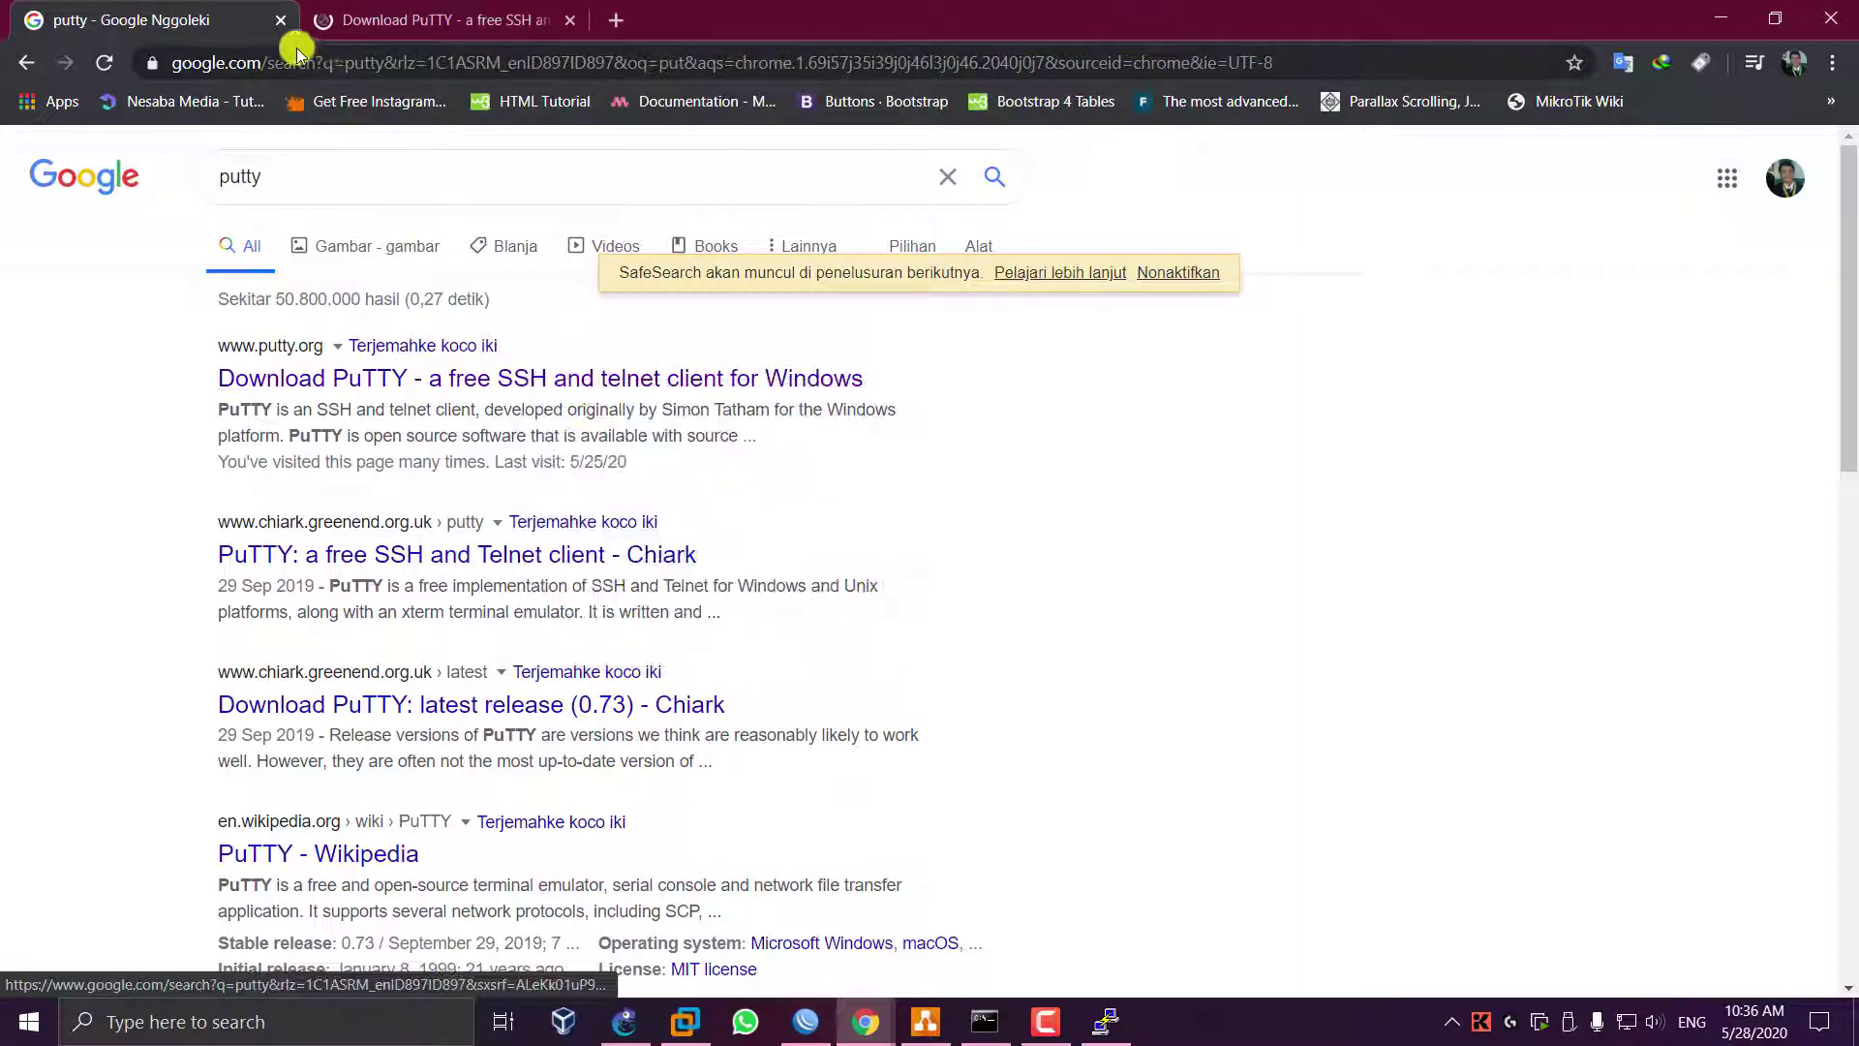
left_click(281, 21)
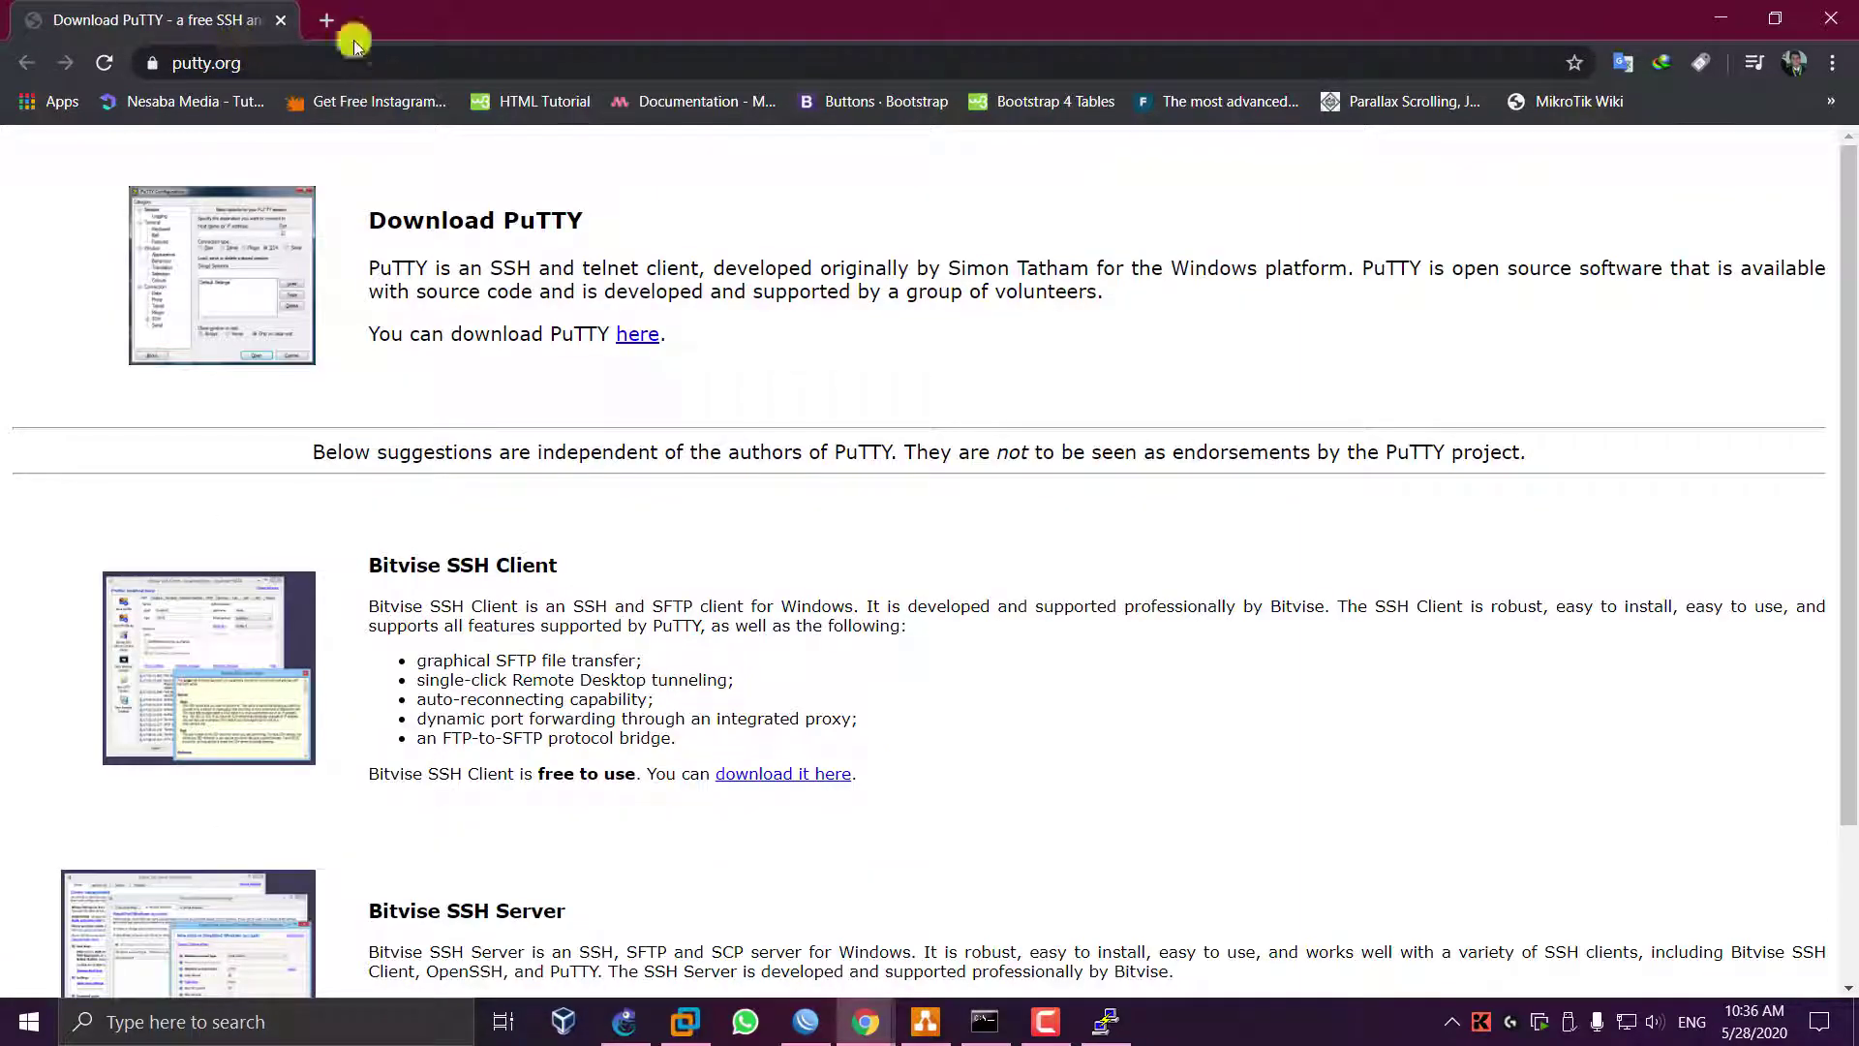
left_click(637, 334)
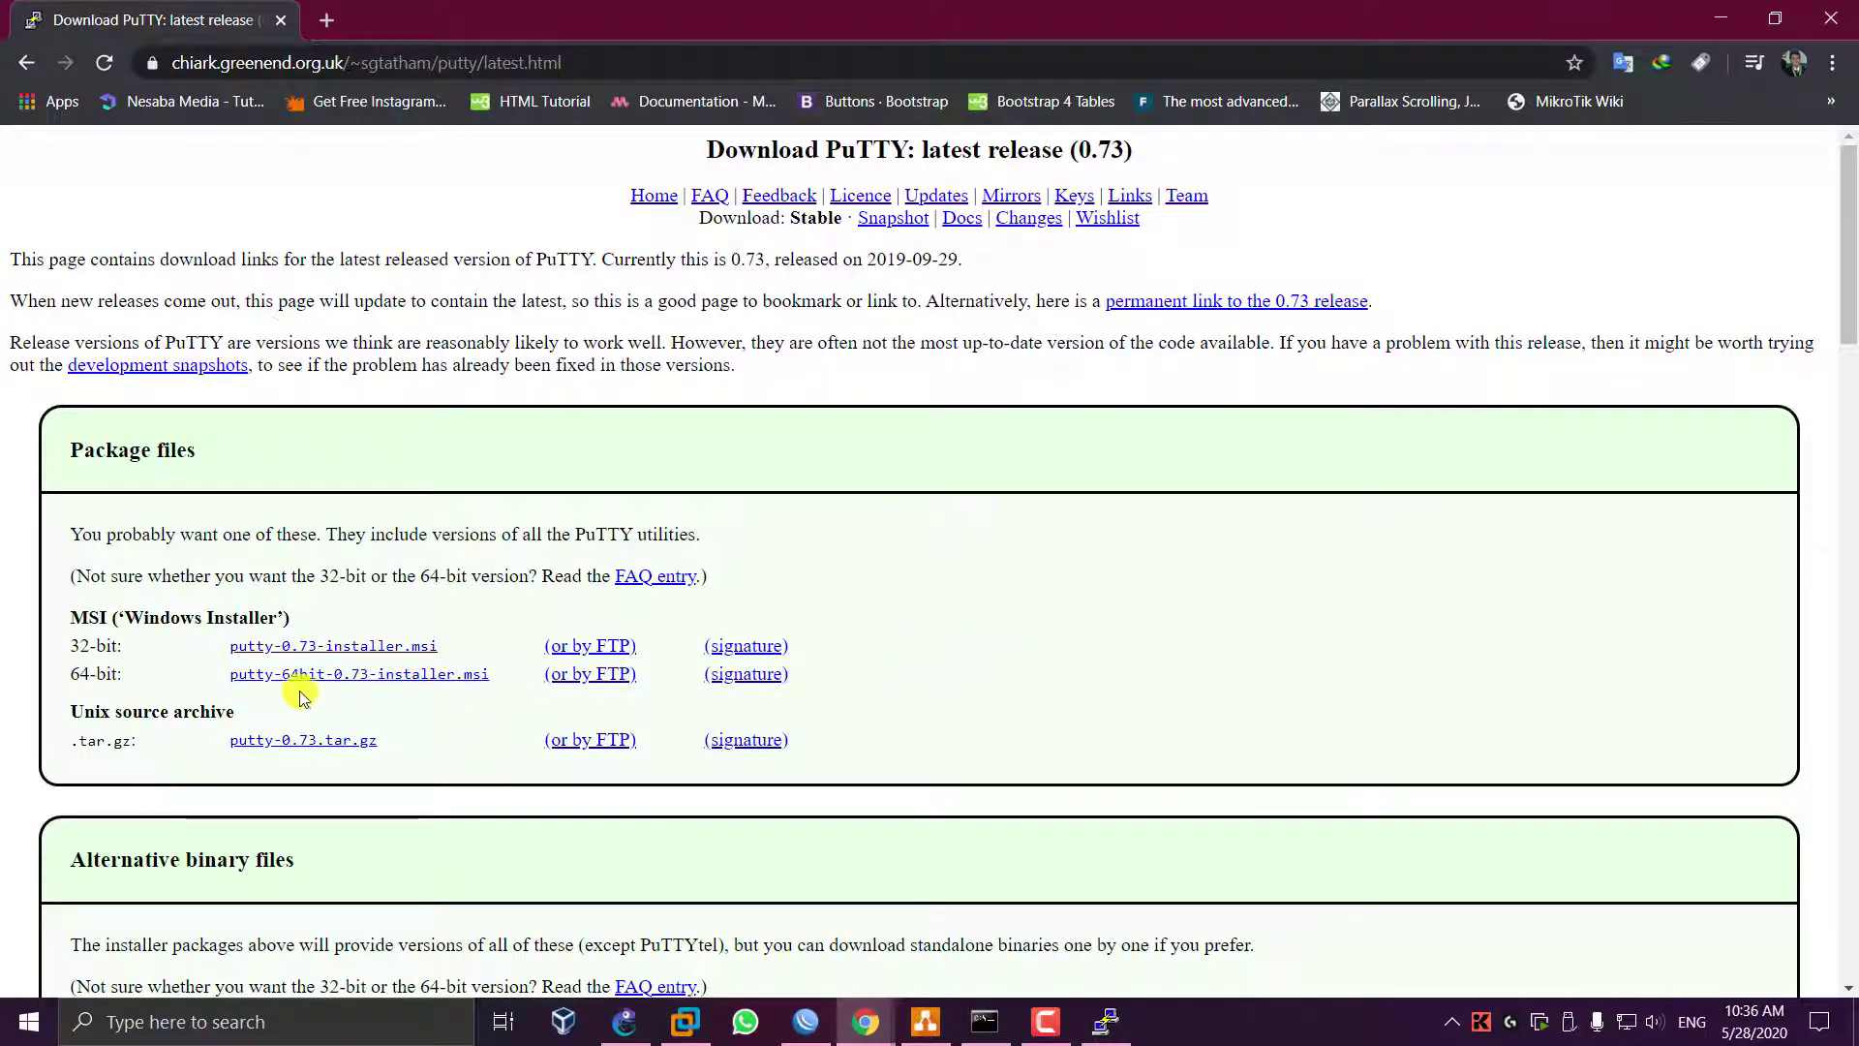
left_click_drag(54, 677, 581, 705)
left_click(158, 684)
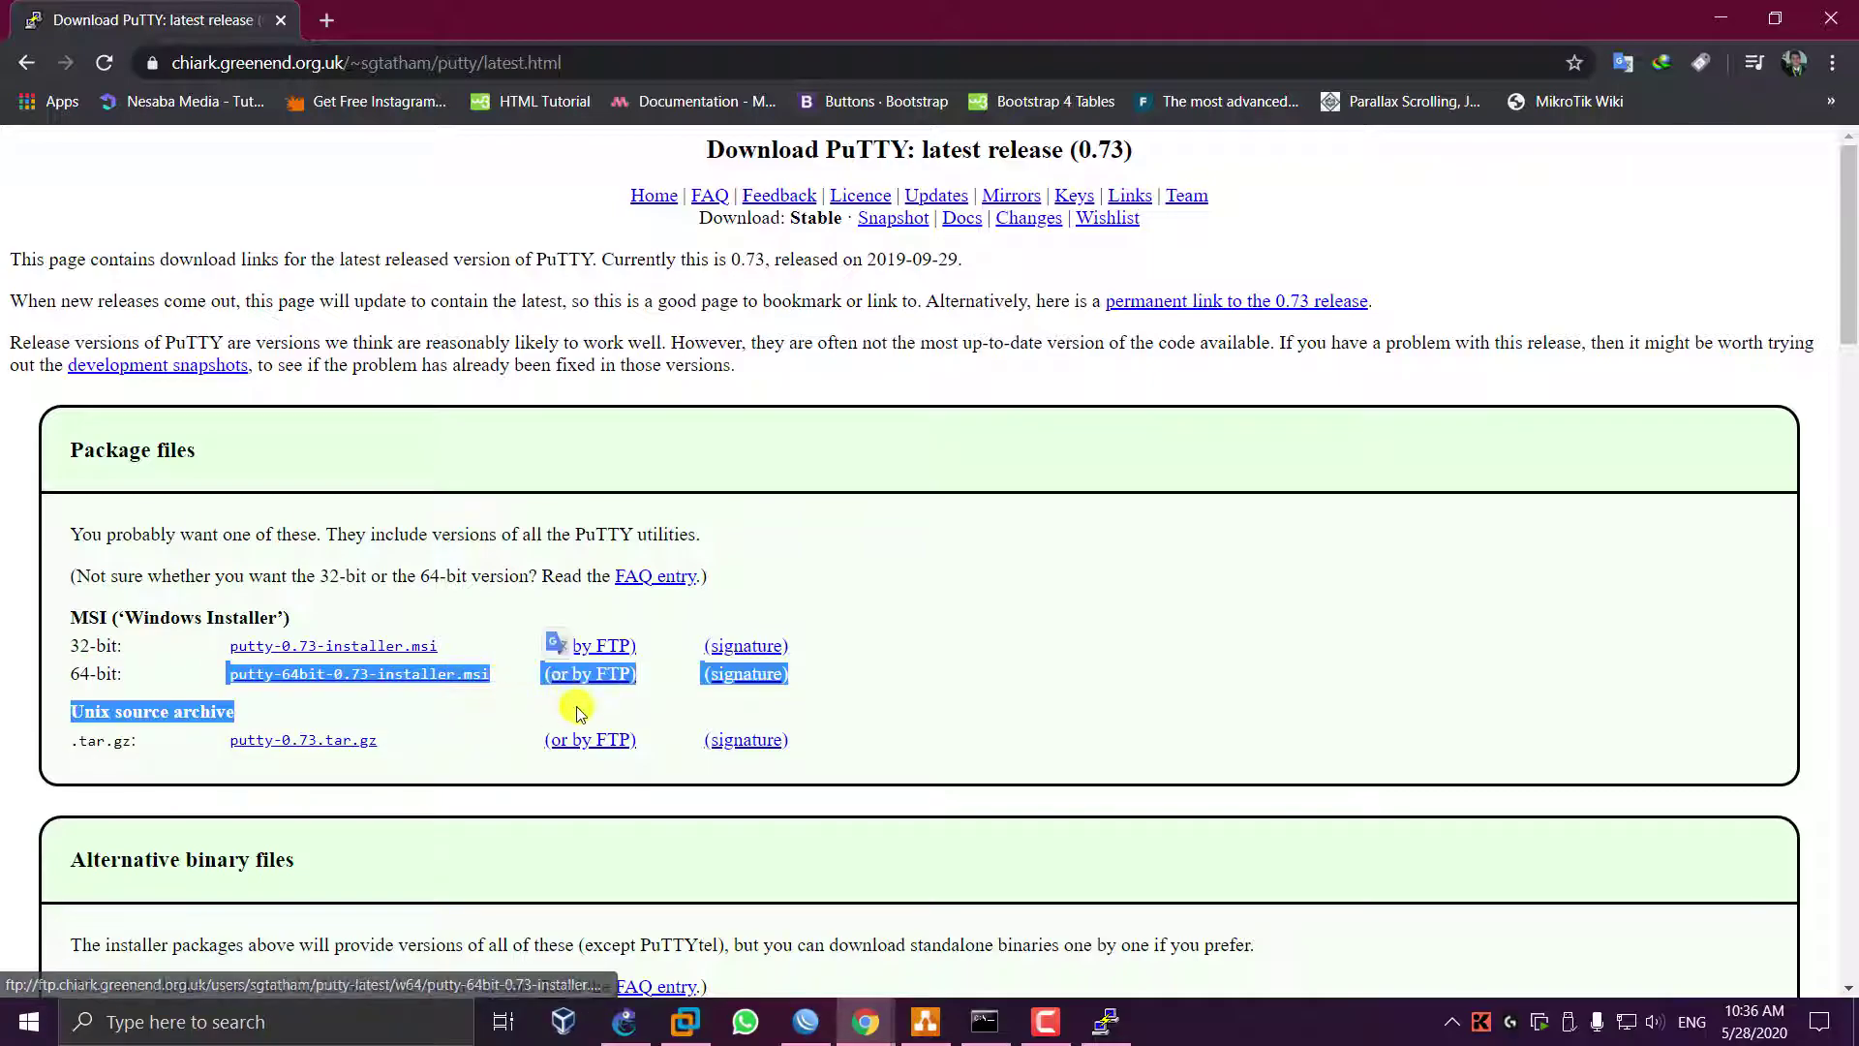
left_click(377, 707)
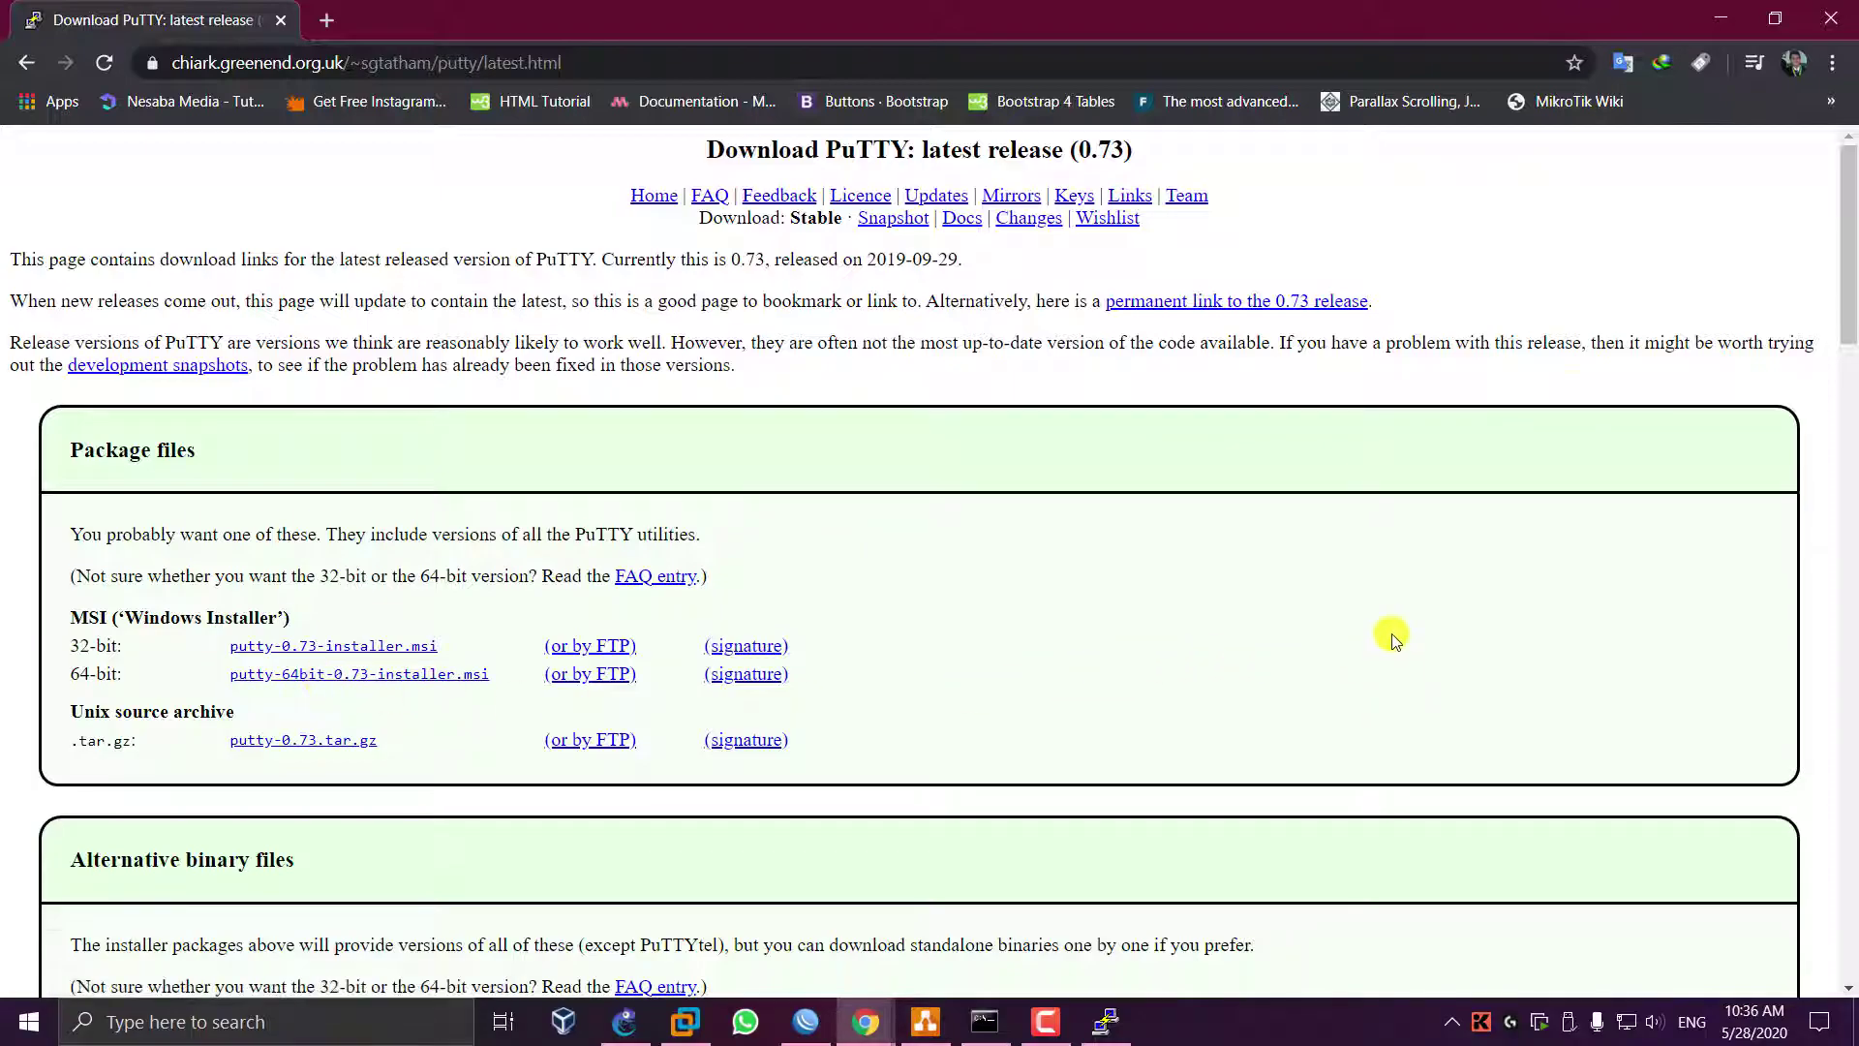
left_click(1729, 20)
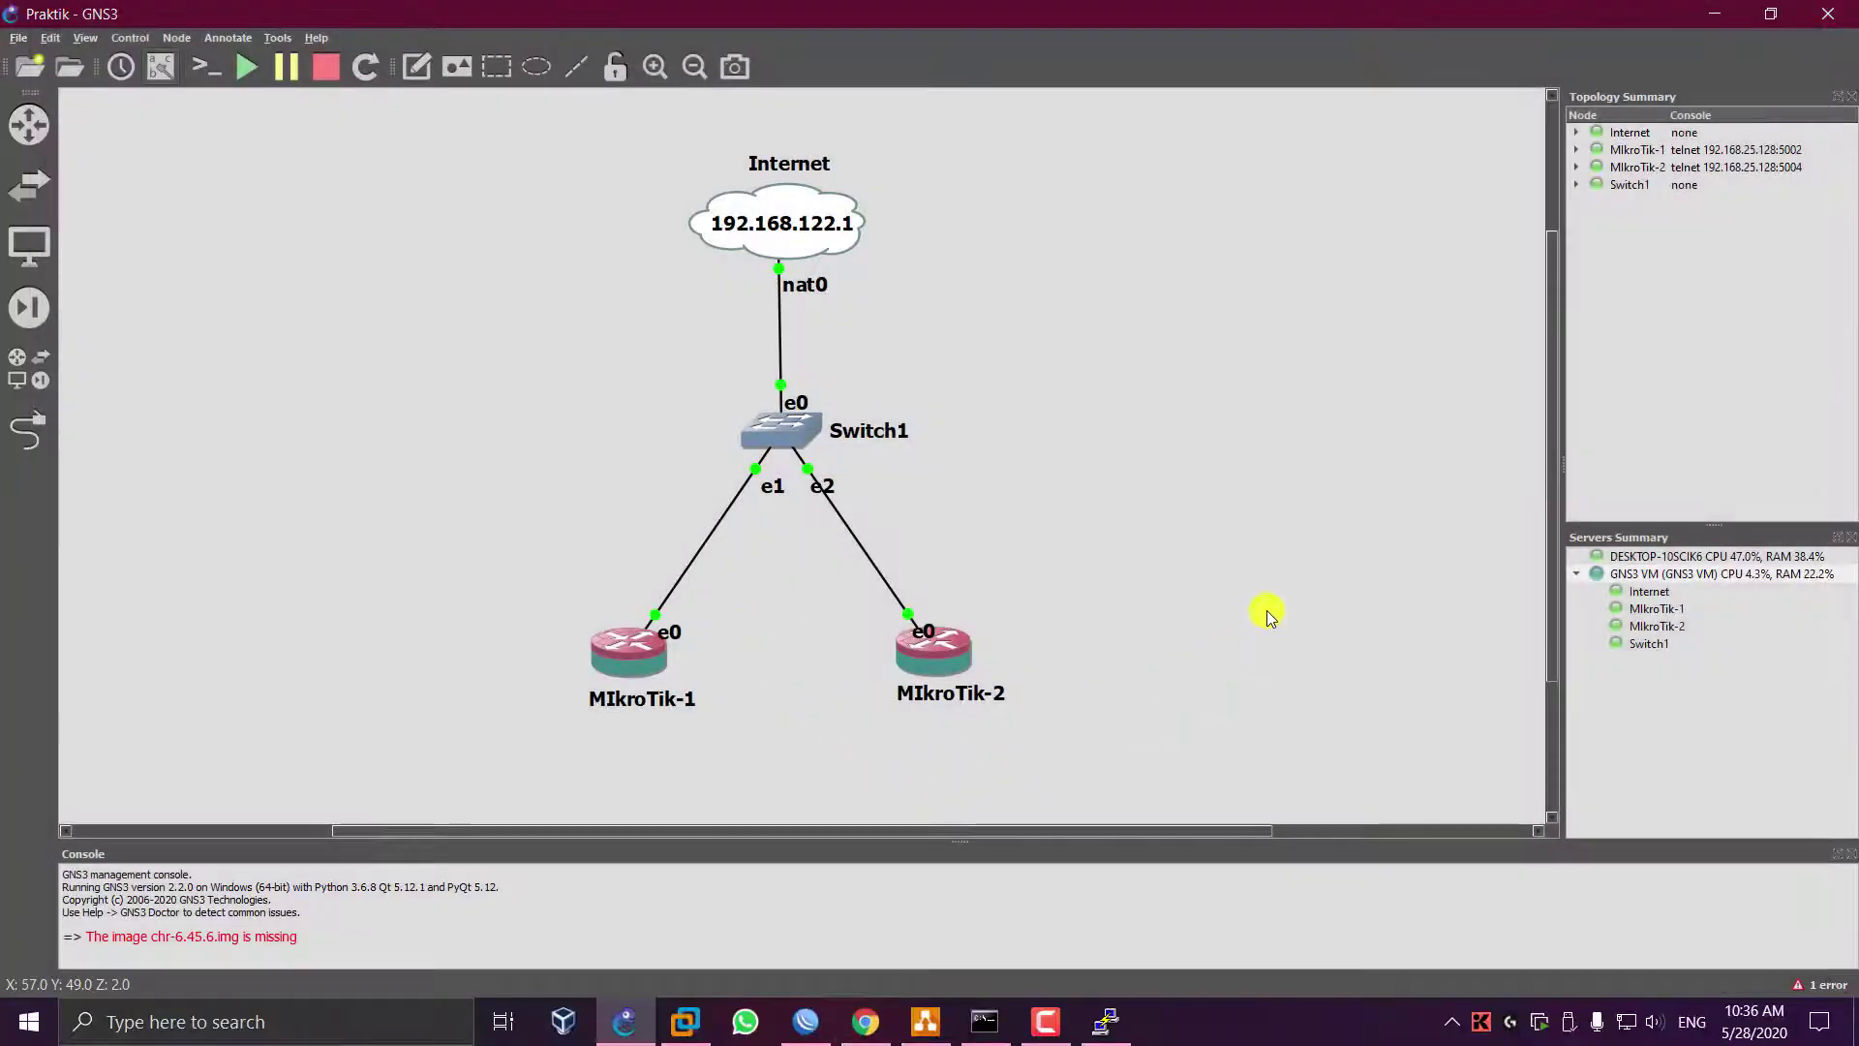
Launch PuTTY from the Start search and move its window aside.
left_click(1106, 1021)
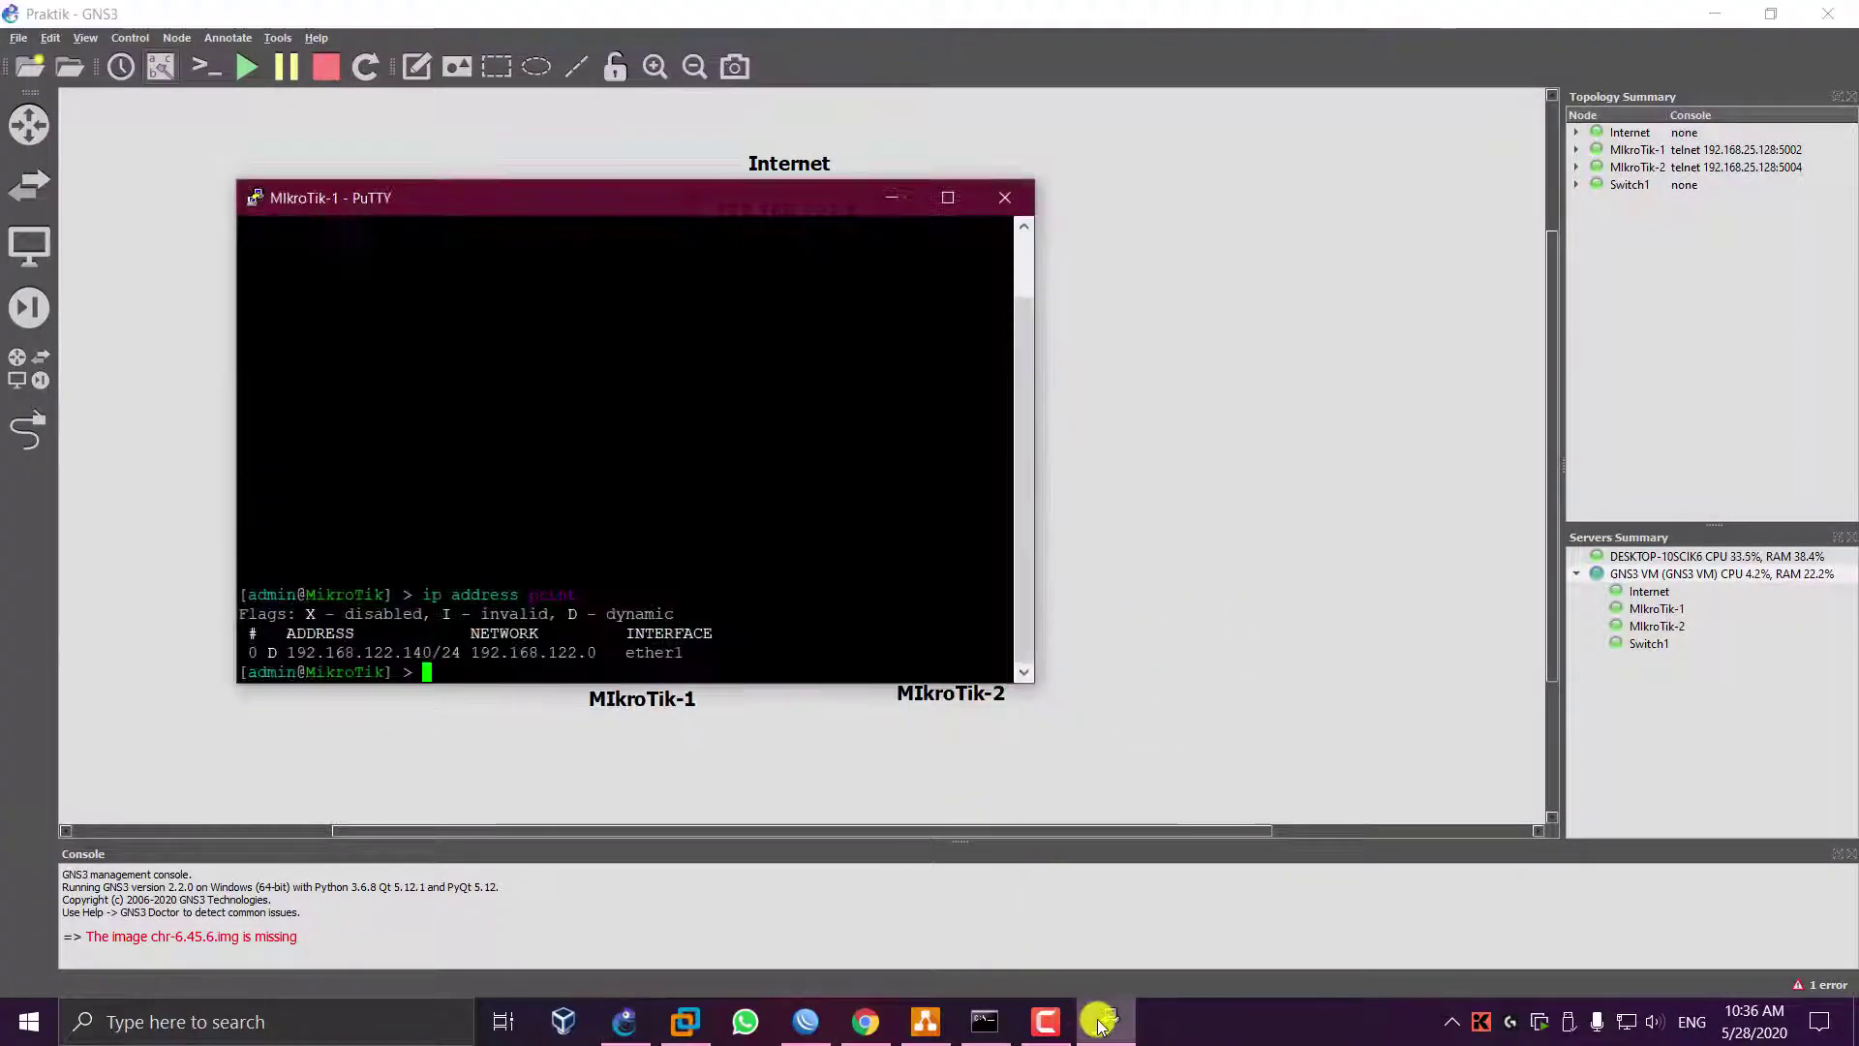
key("super")
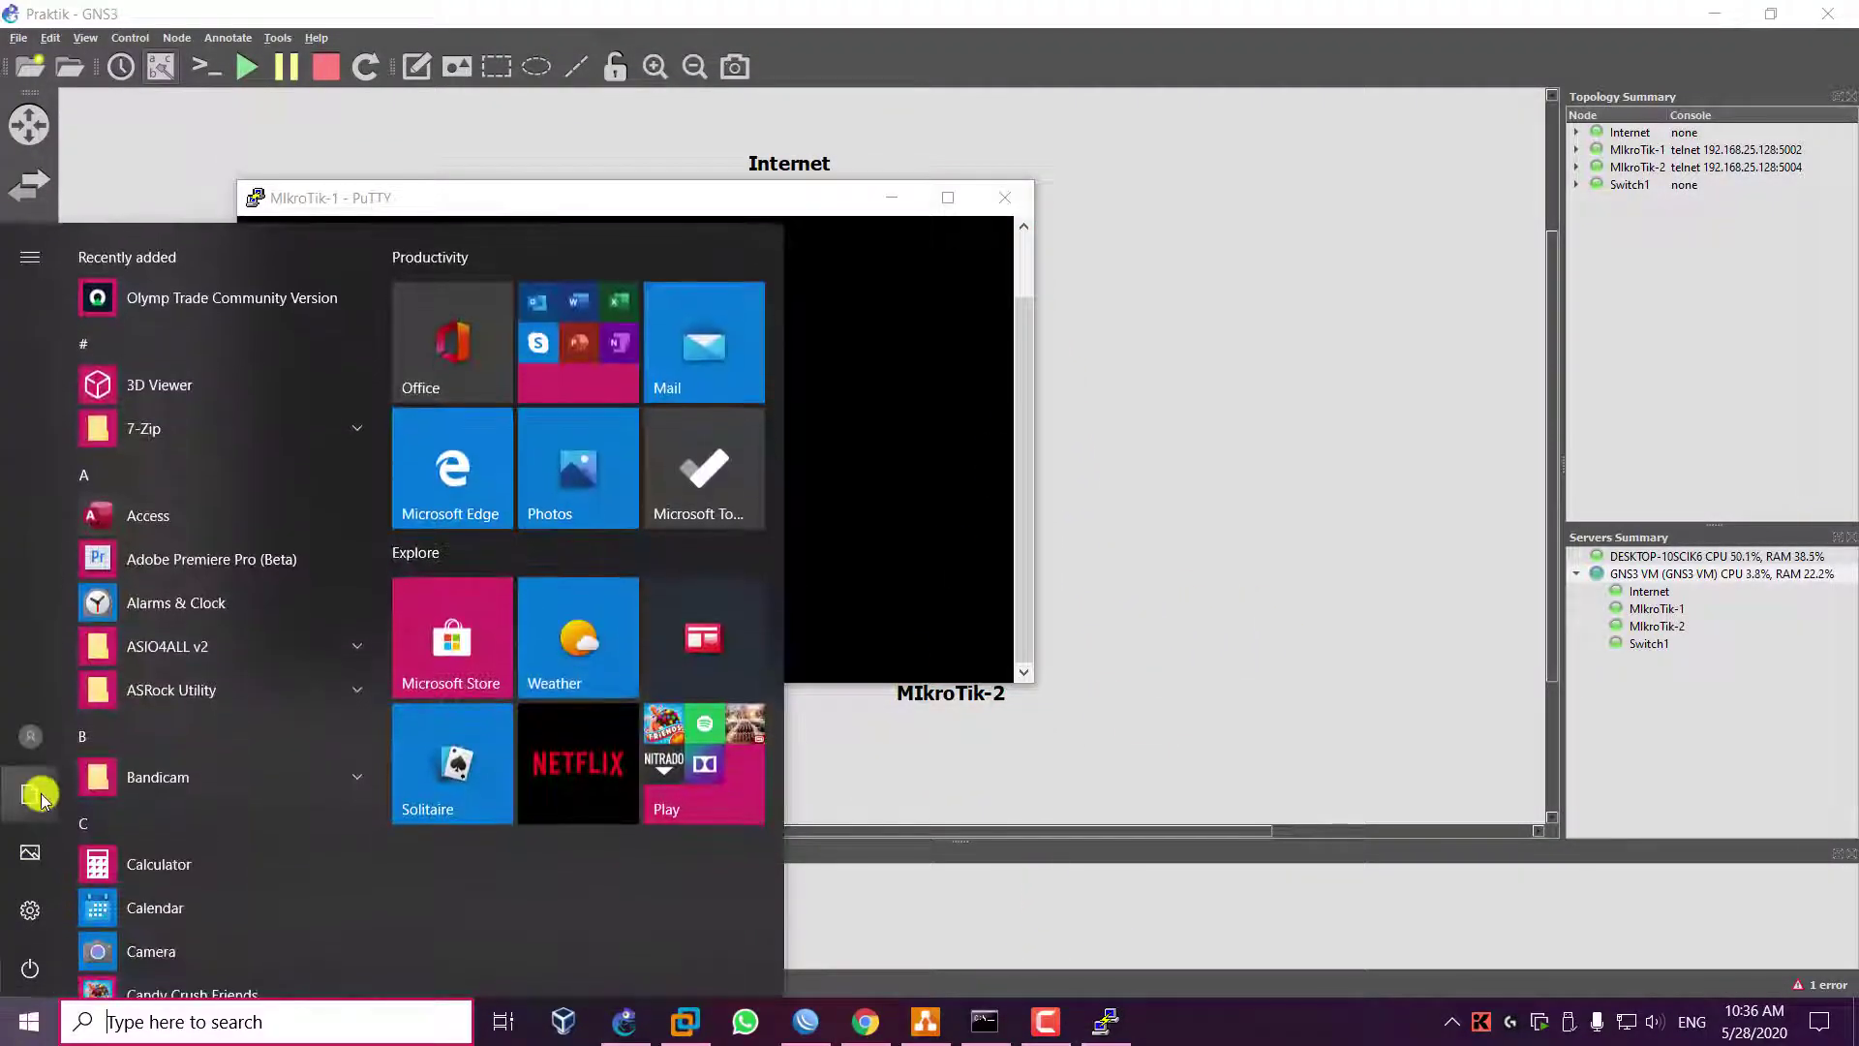
type("o")
key("BackSpace")
type("put")
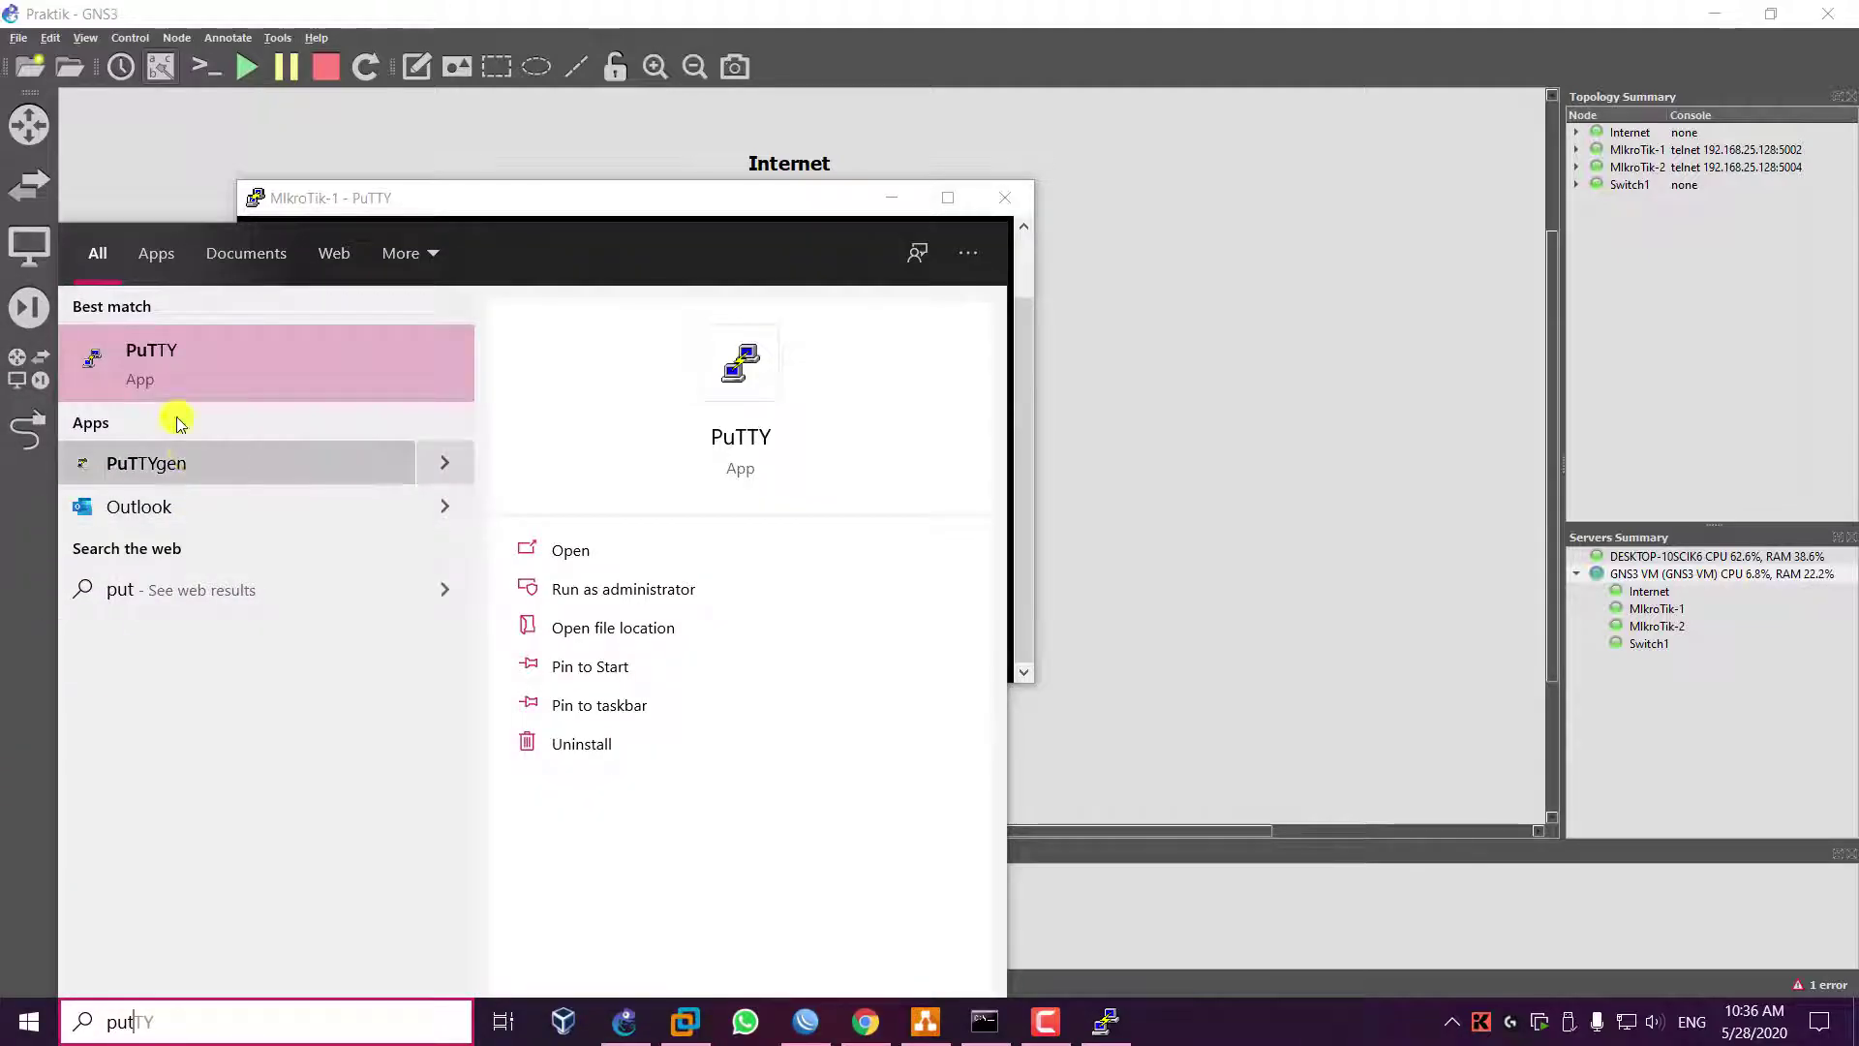
left_click(245, 375)
left_click_drag(851, 282, 1263, 248)
left_click(1150, 157)
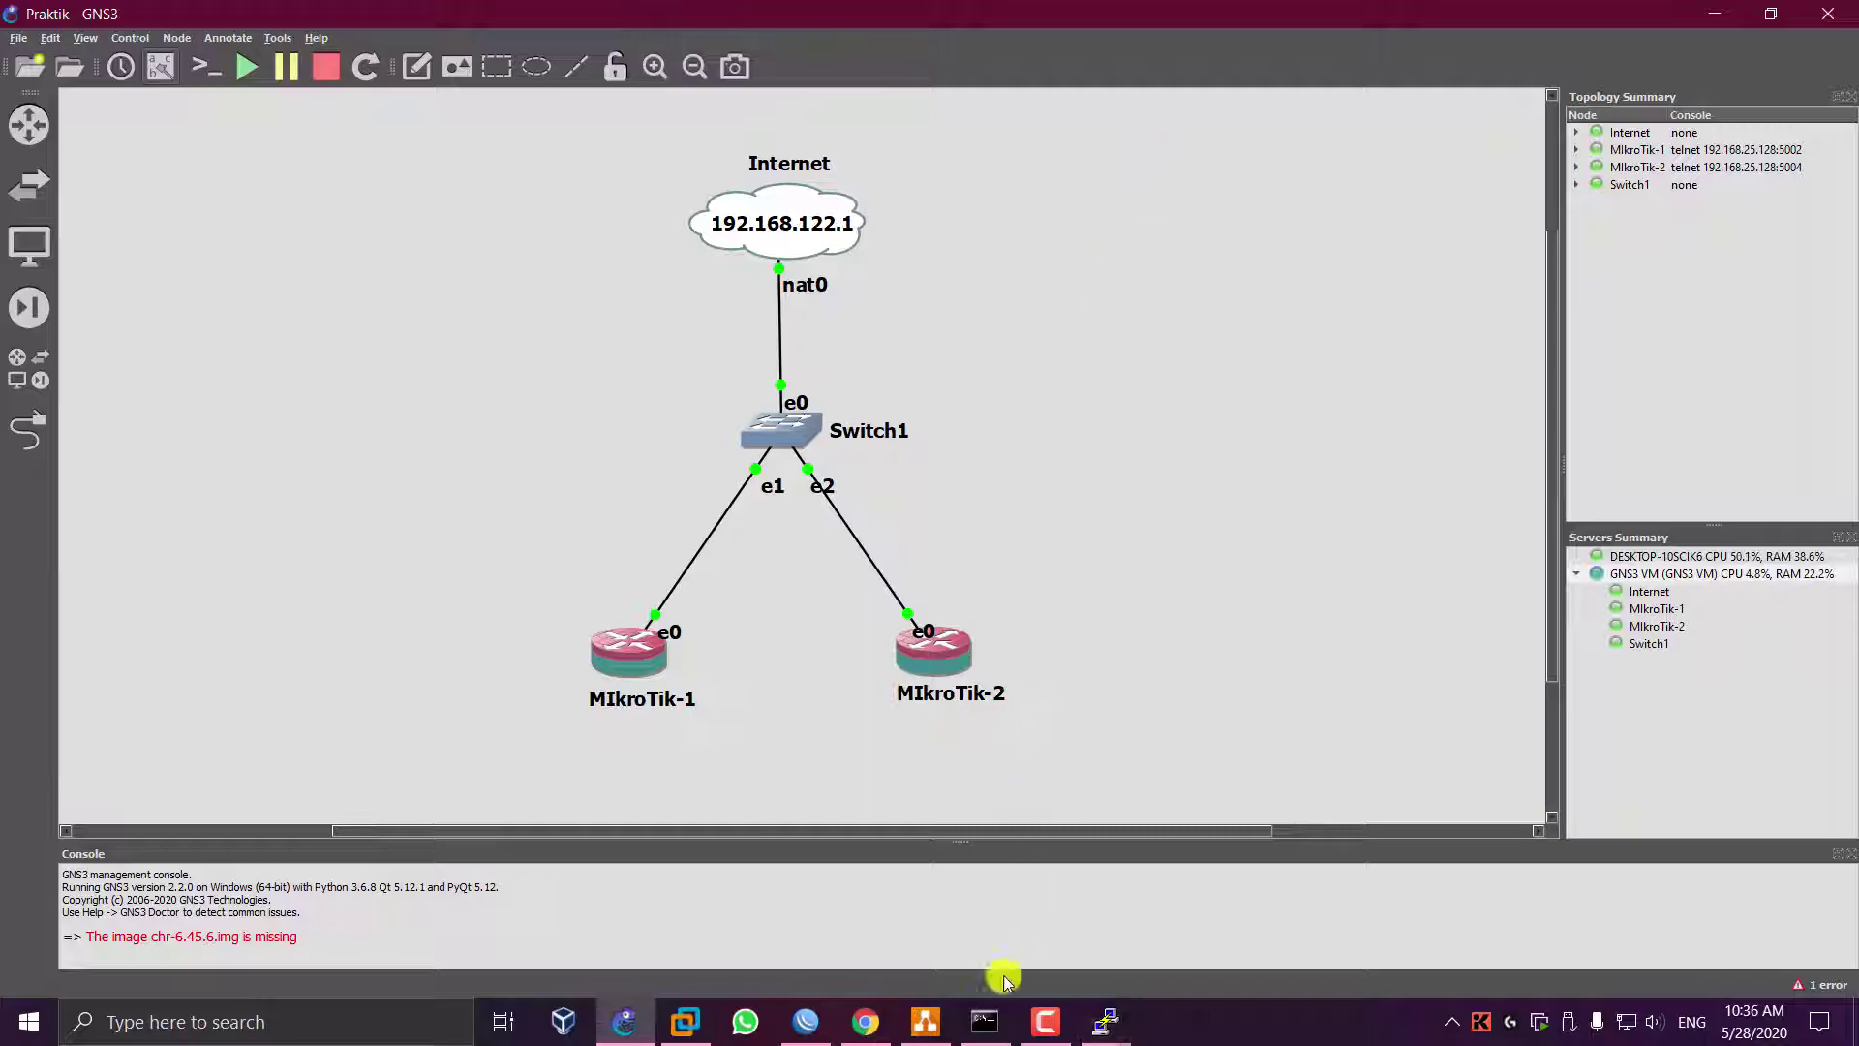
Open the telnet service settings, currently port 23, in WinBox's IP Service List.
left_click(805, 1021)
left_click(661, 441)
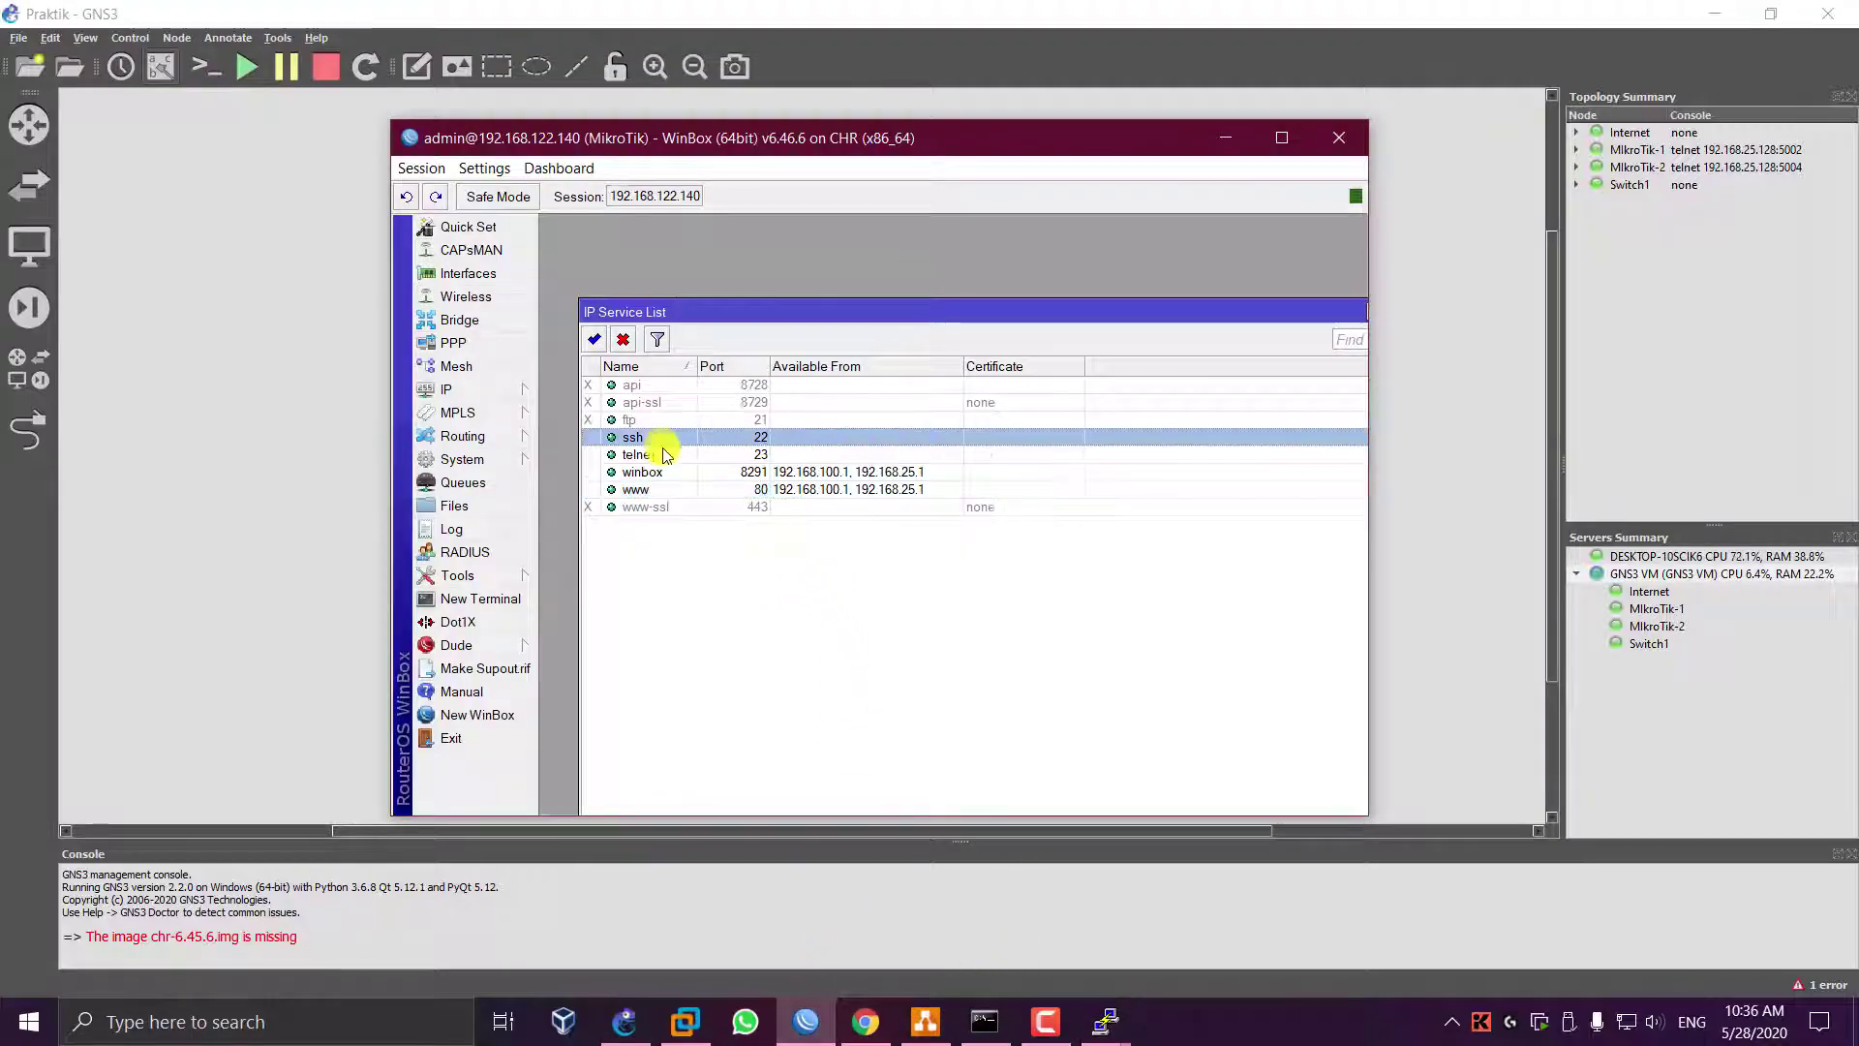
left_click(665, 453)
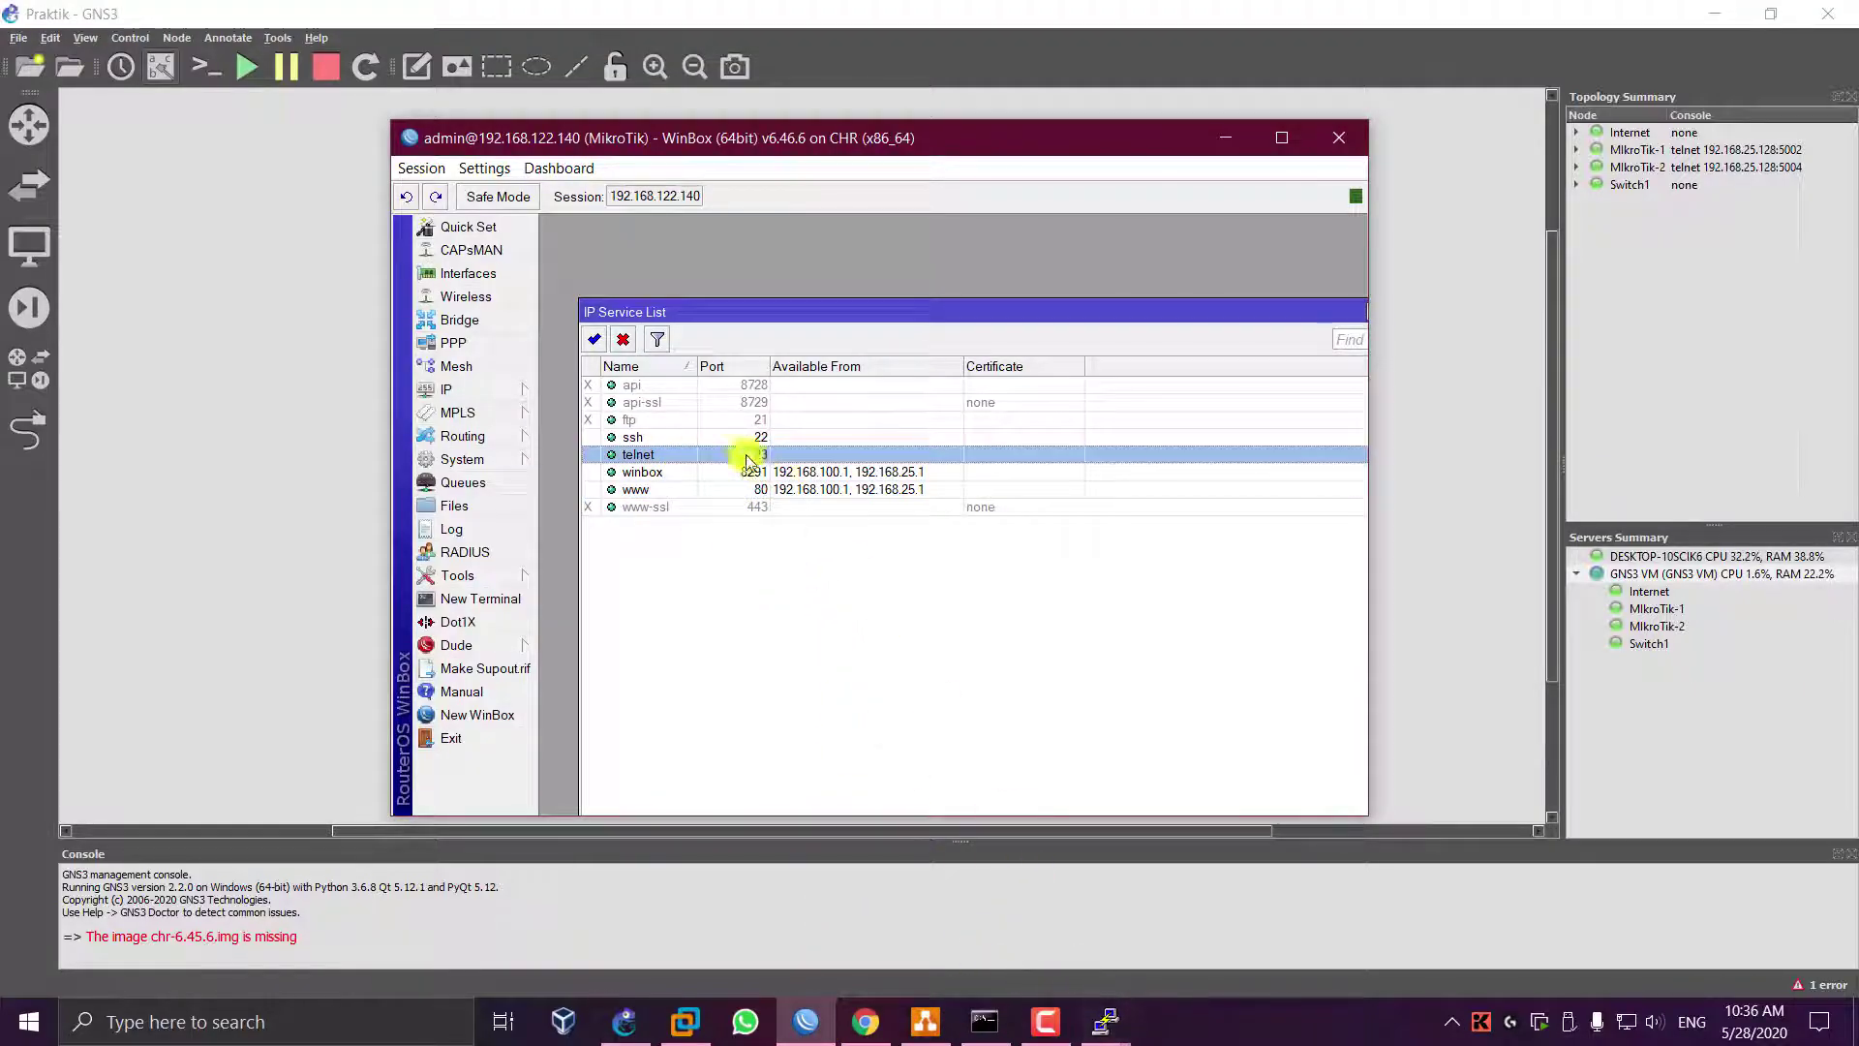
double_click(780, 455)
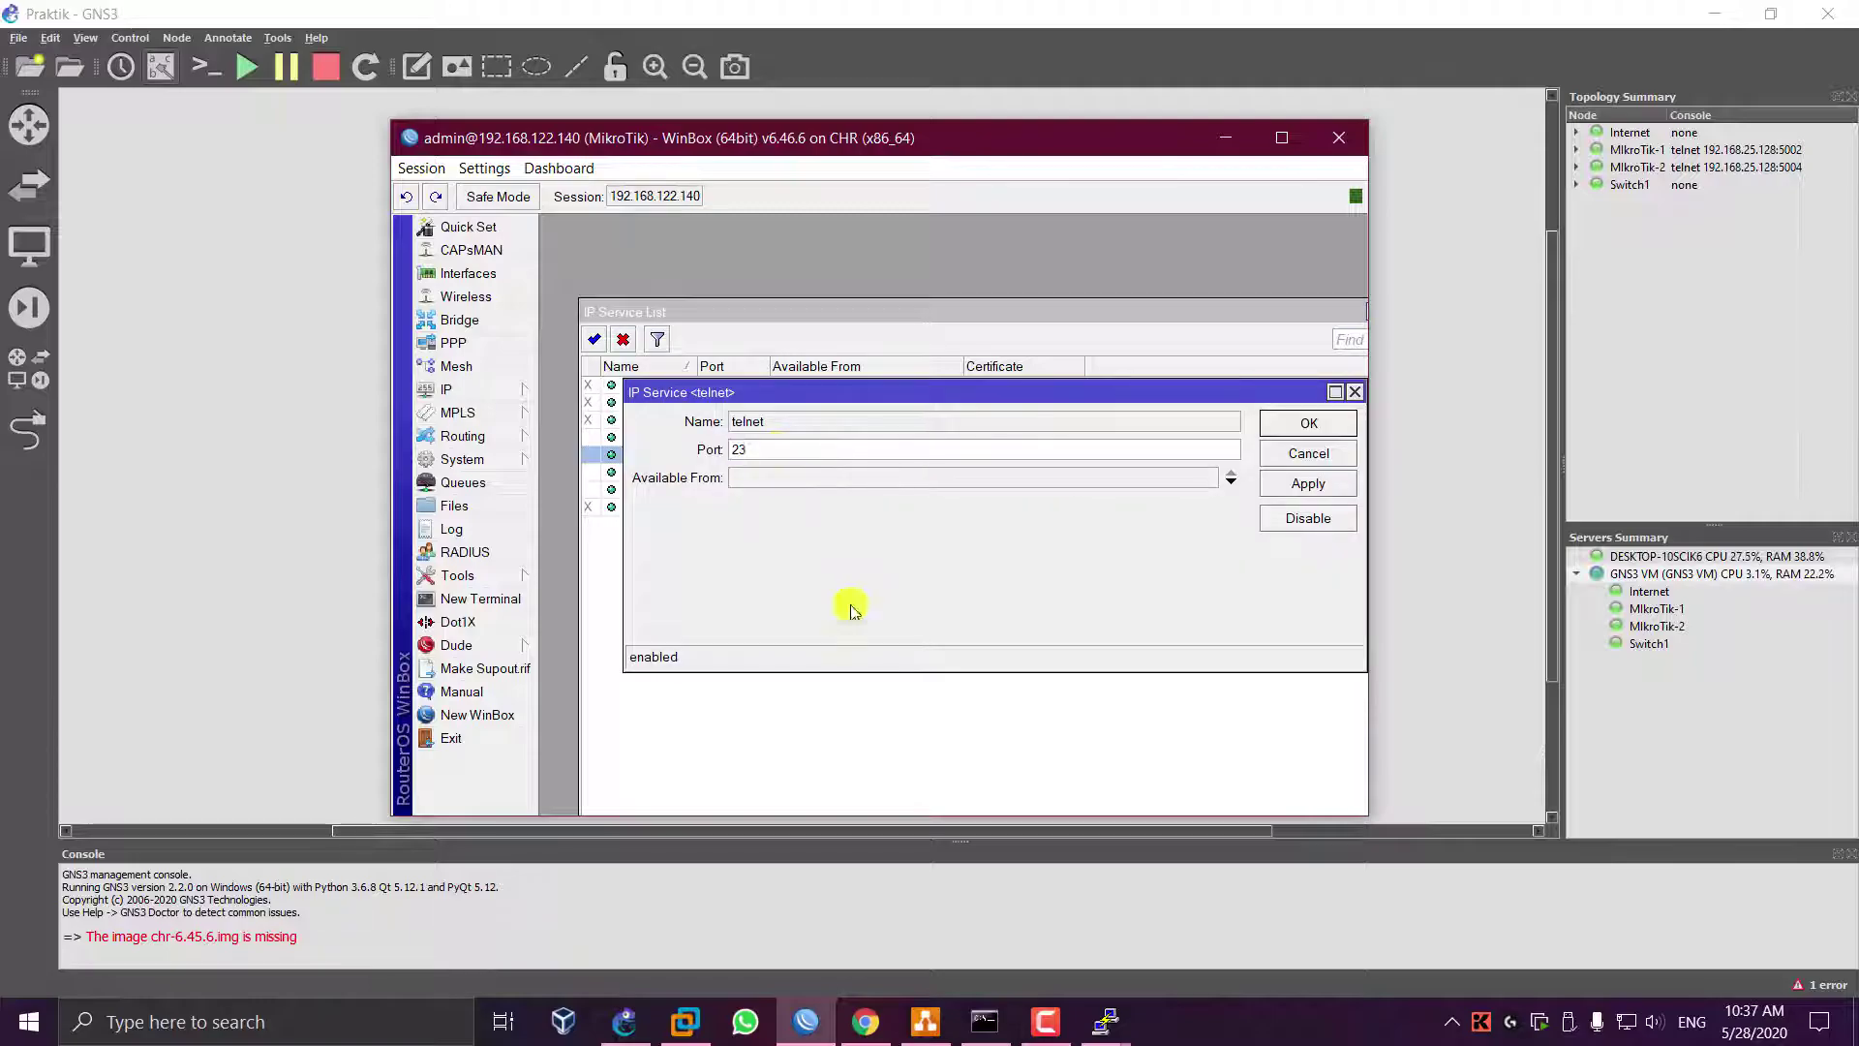
Choose Telnet in PuTTY after looking up the router address 192.168.122.140 in WinBox's IP address list.
left_click(1106, 1021)
left_click(1161, 930)
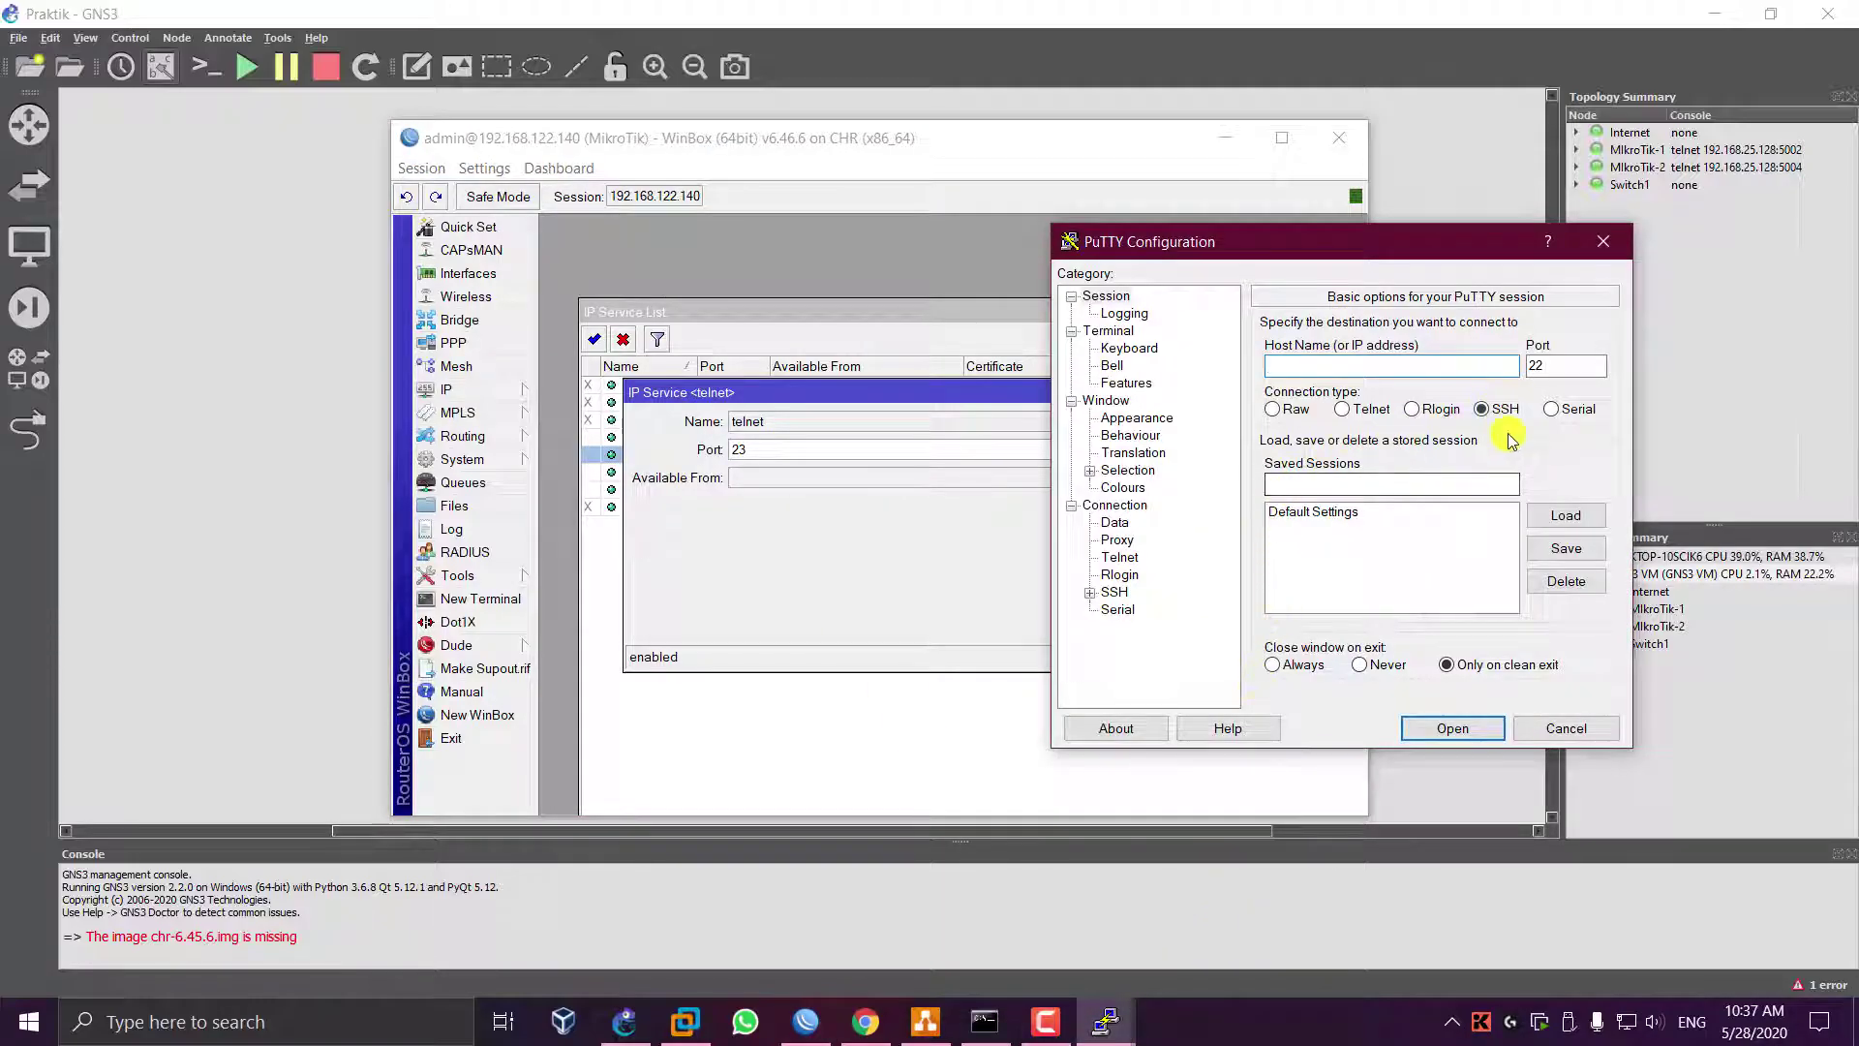
left_click(1344, 409)
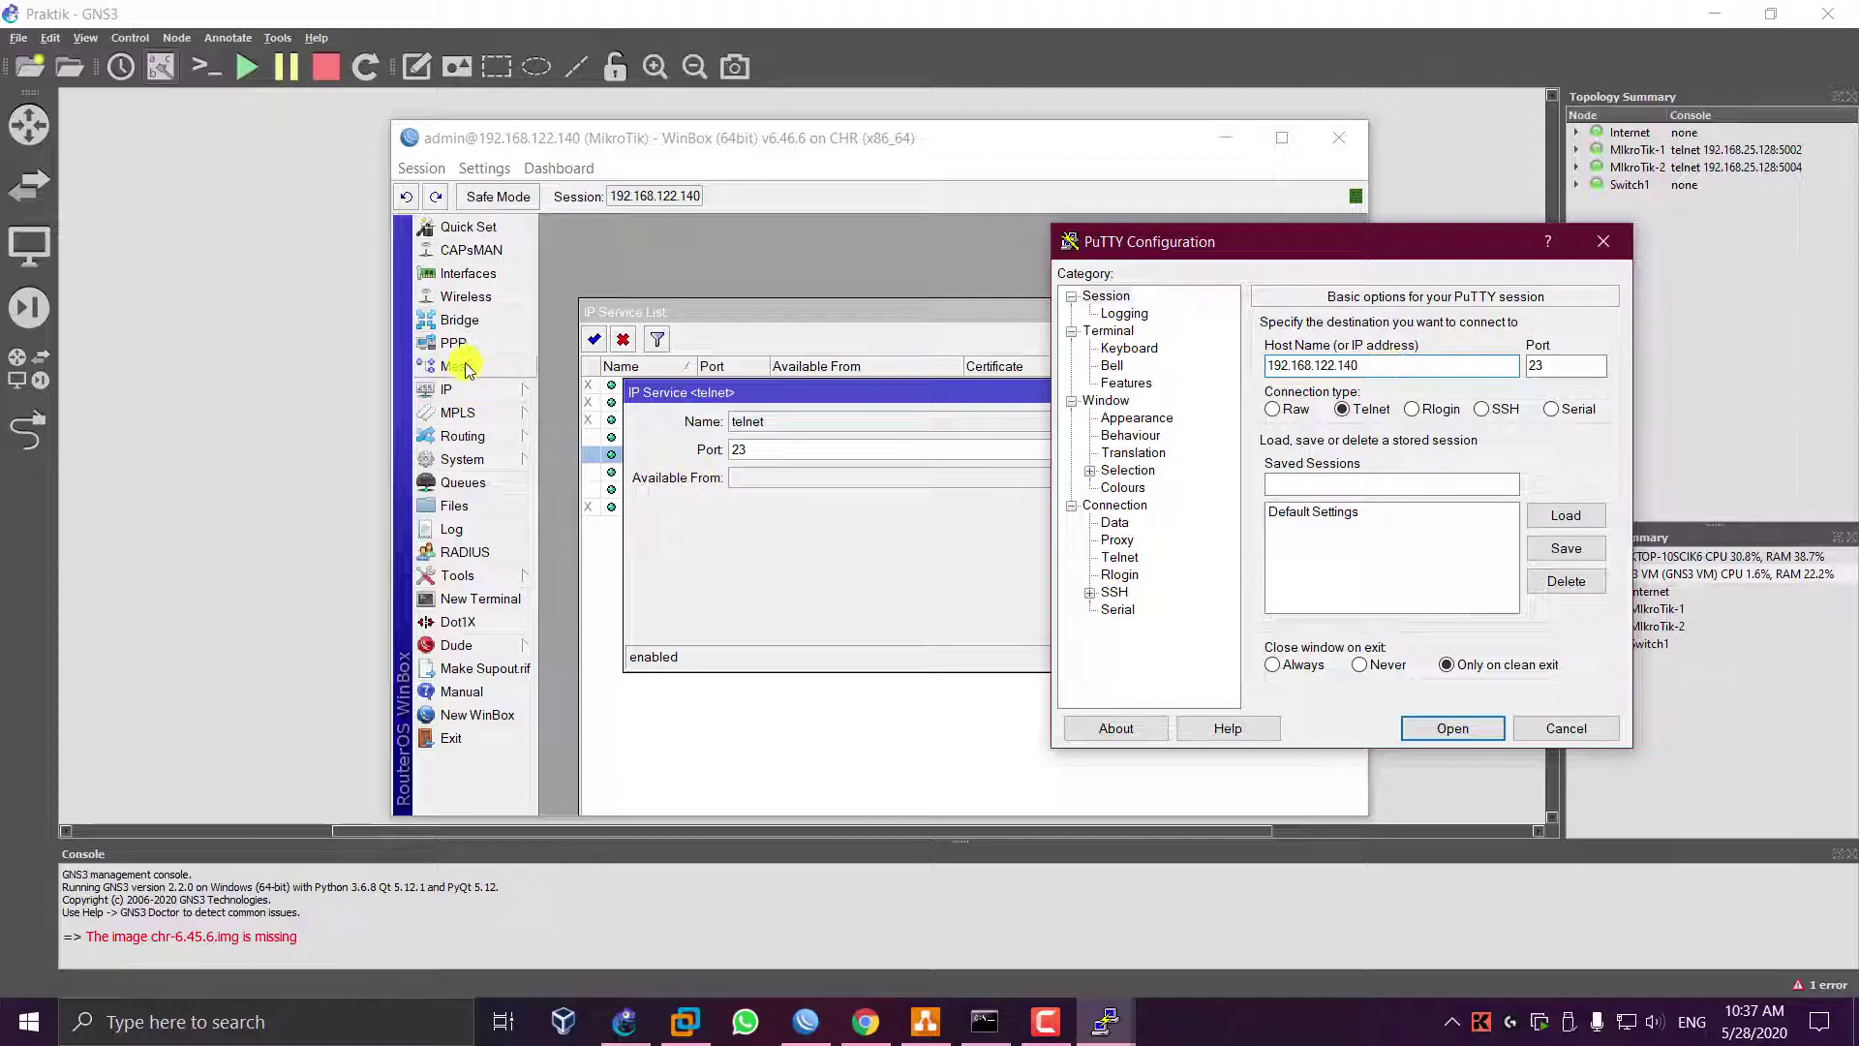
left_click(445, 388)
left_click(585, 445)
double_click(866, 398)
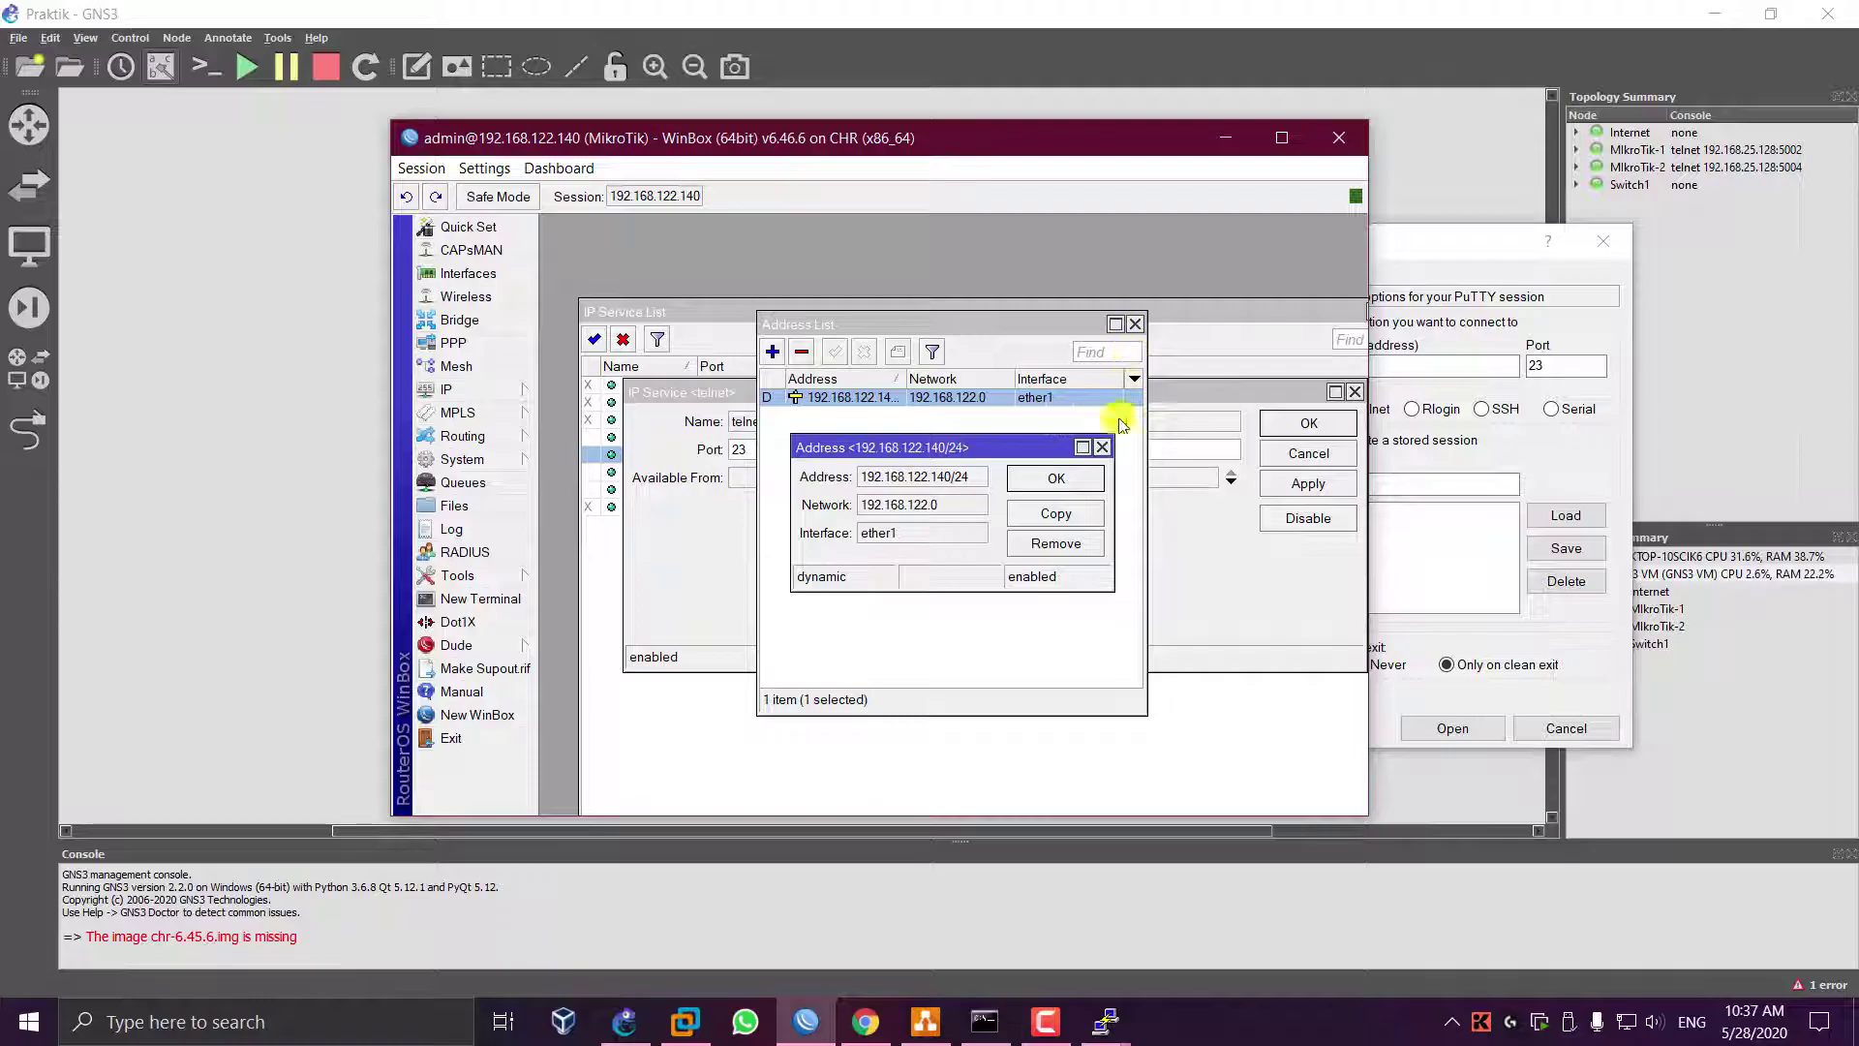
left_click(1461, 451)
Check that PuTTY's port 23 matches the telnet service port in WinBox.
left_click_drag(1443, 368, 1290, 374)
left_click(1399, 376)
left_click_drag(1563, 368, 1473, 371)
left_click(1576, 368)
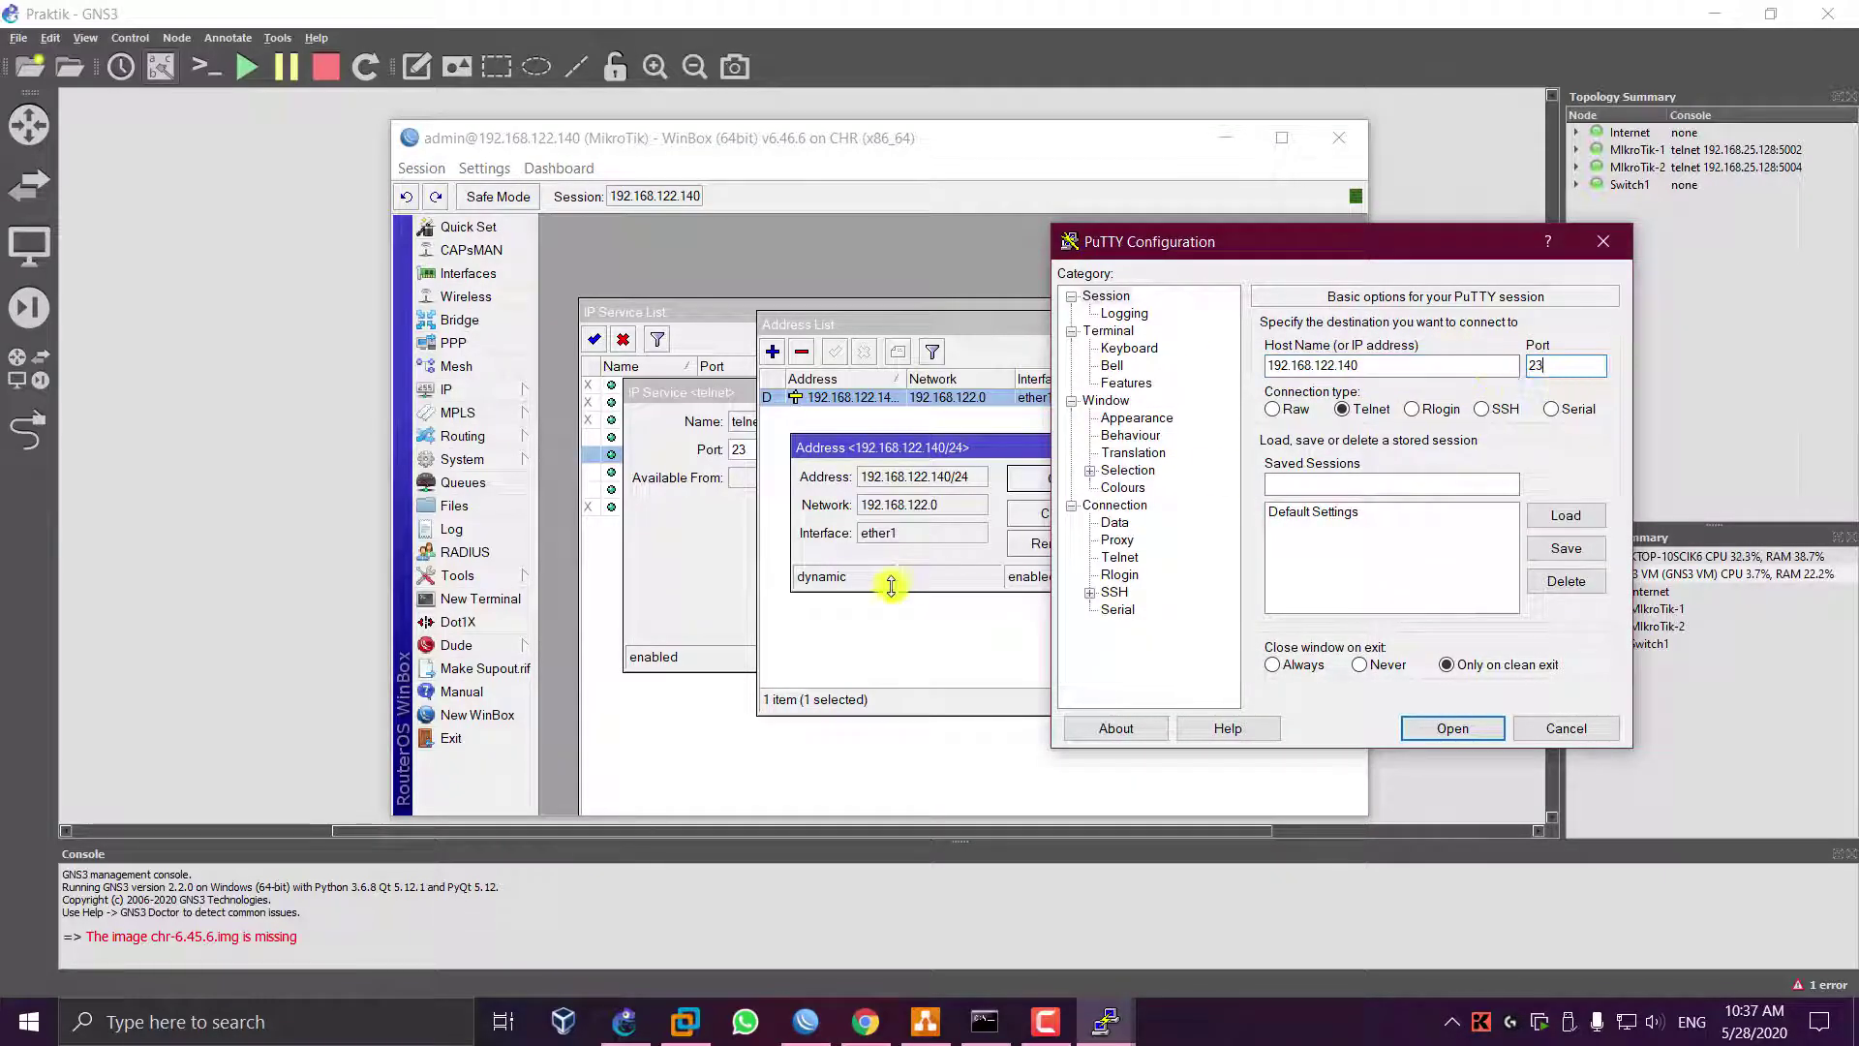
left_click(710, 584)
left_click(815, 449)
left_click(692, 774)
double_click(694, 454)
left_click(1530, 332)
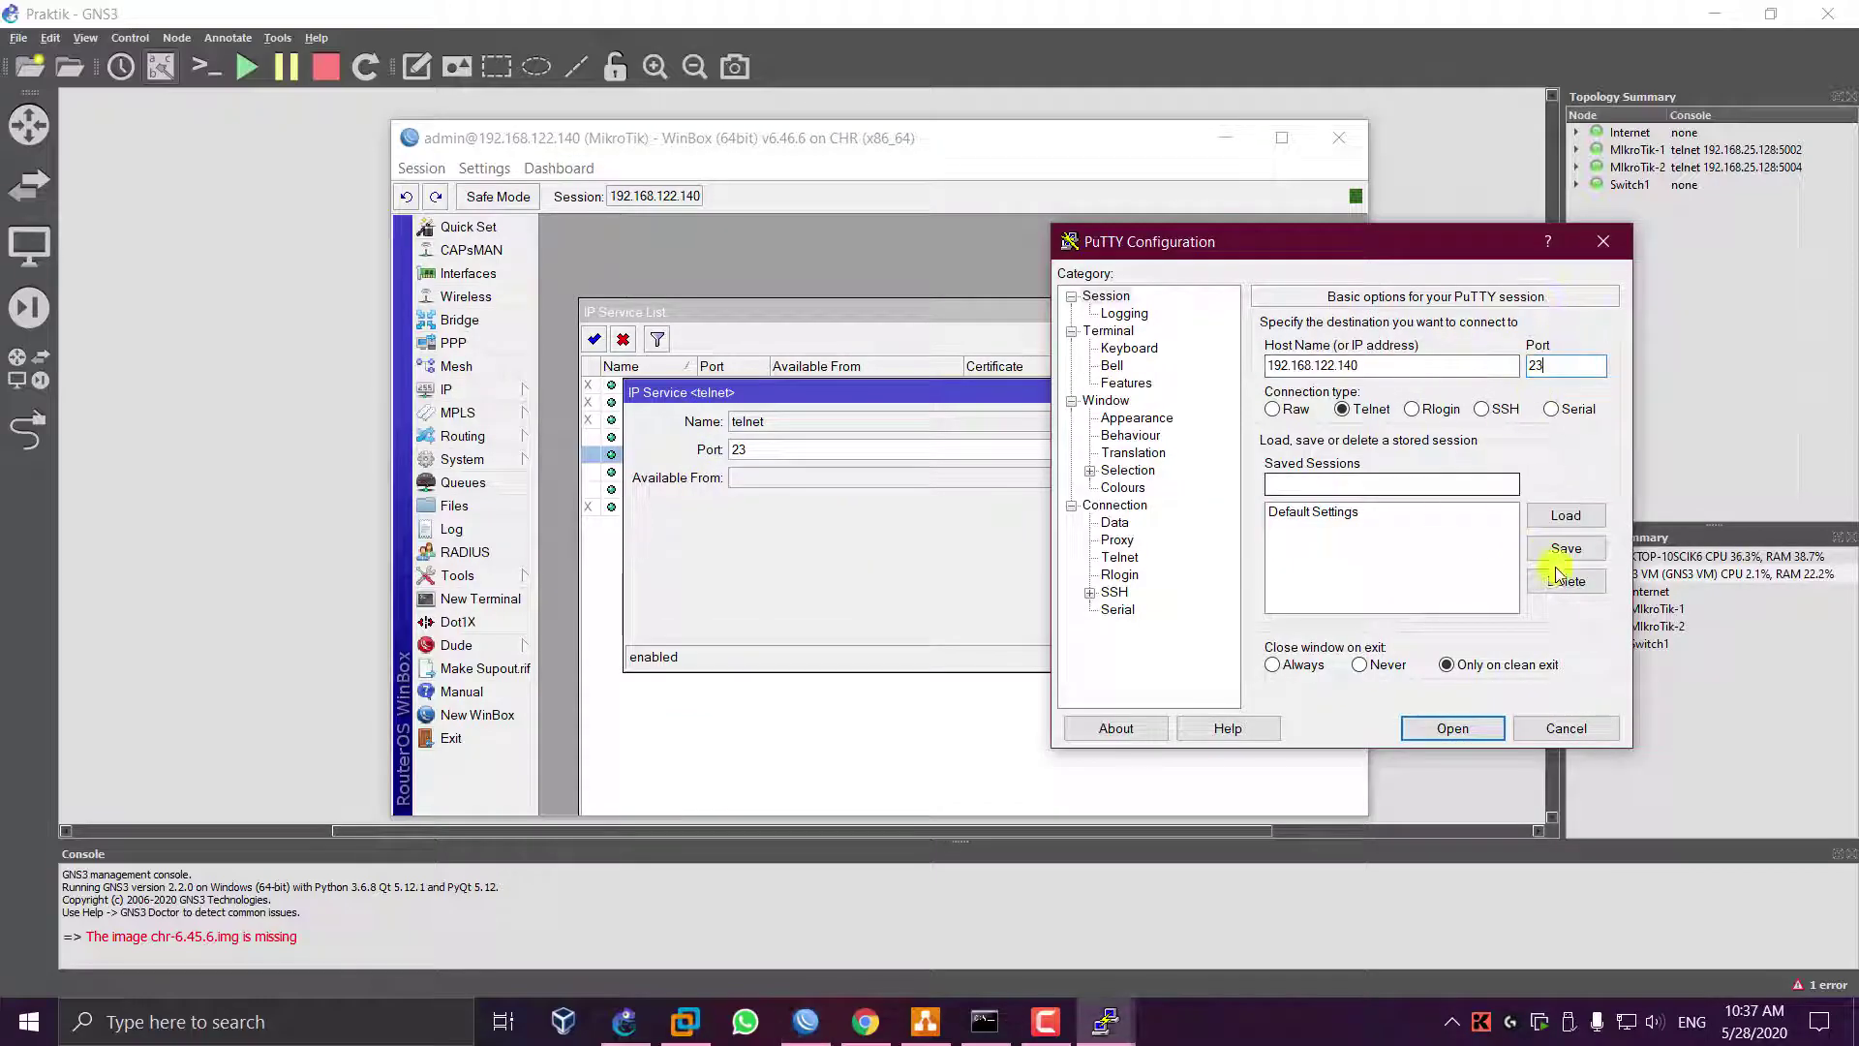
Telnet to 192.168.122.140 on port 23, log in with the admin password, then close the session.
left_click(1447, 731)
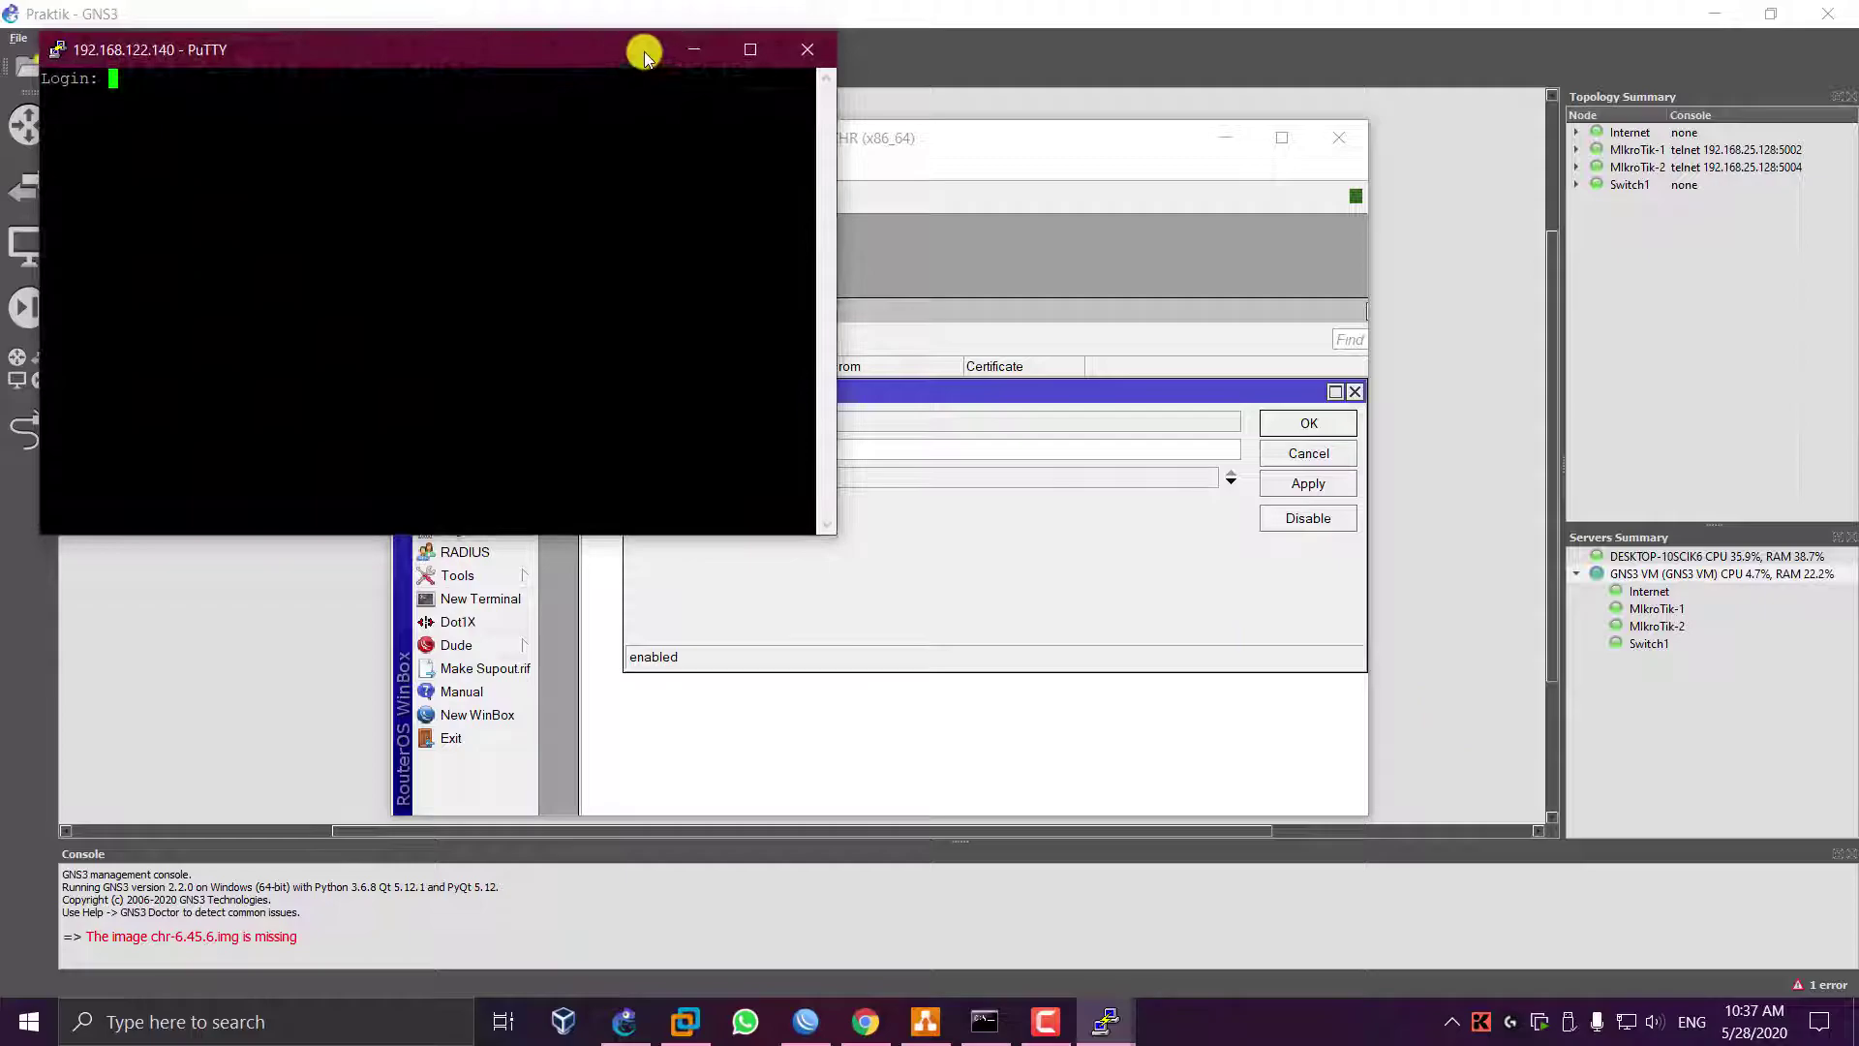
left_click_drag(531, 58, 1268, 271)
type("admn")
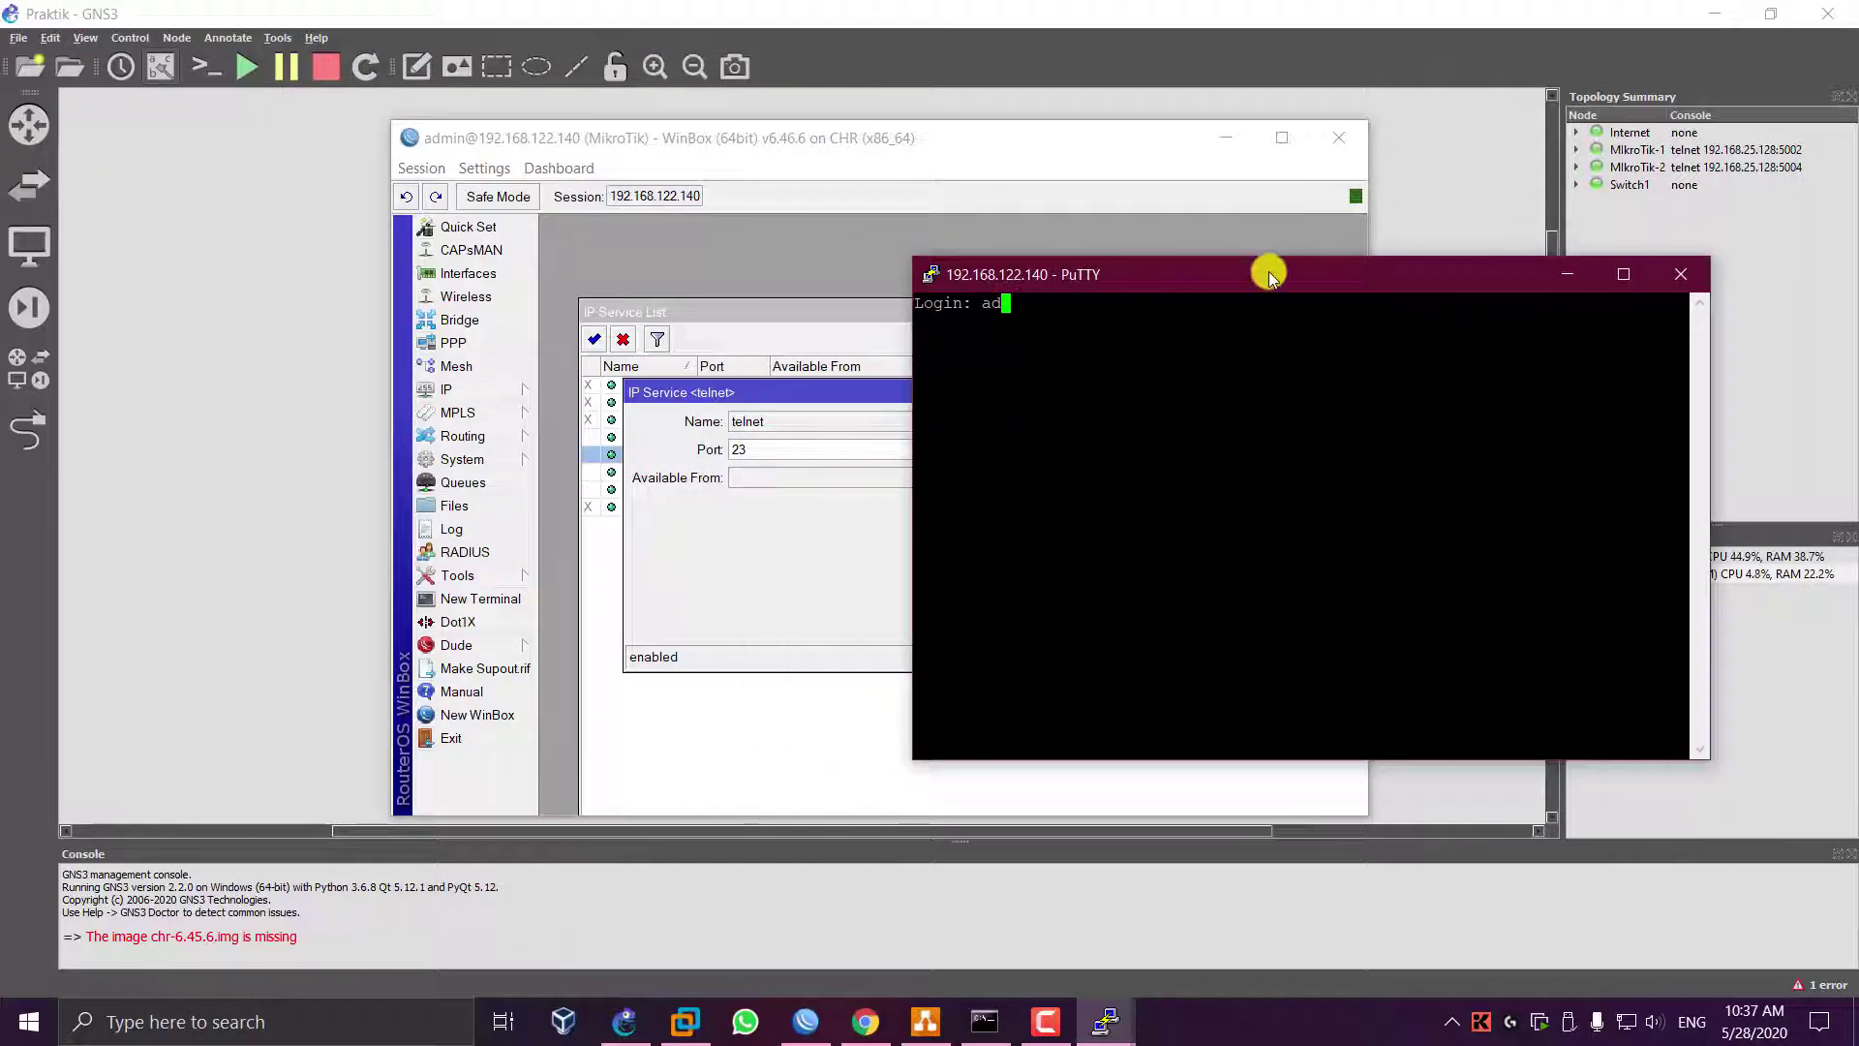
key("BackSpace")
key("BackSpace")
key("BackSpace")
key("BackSpace")
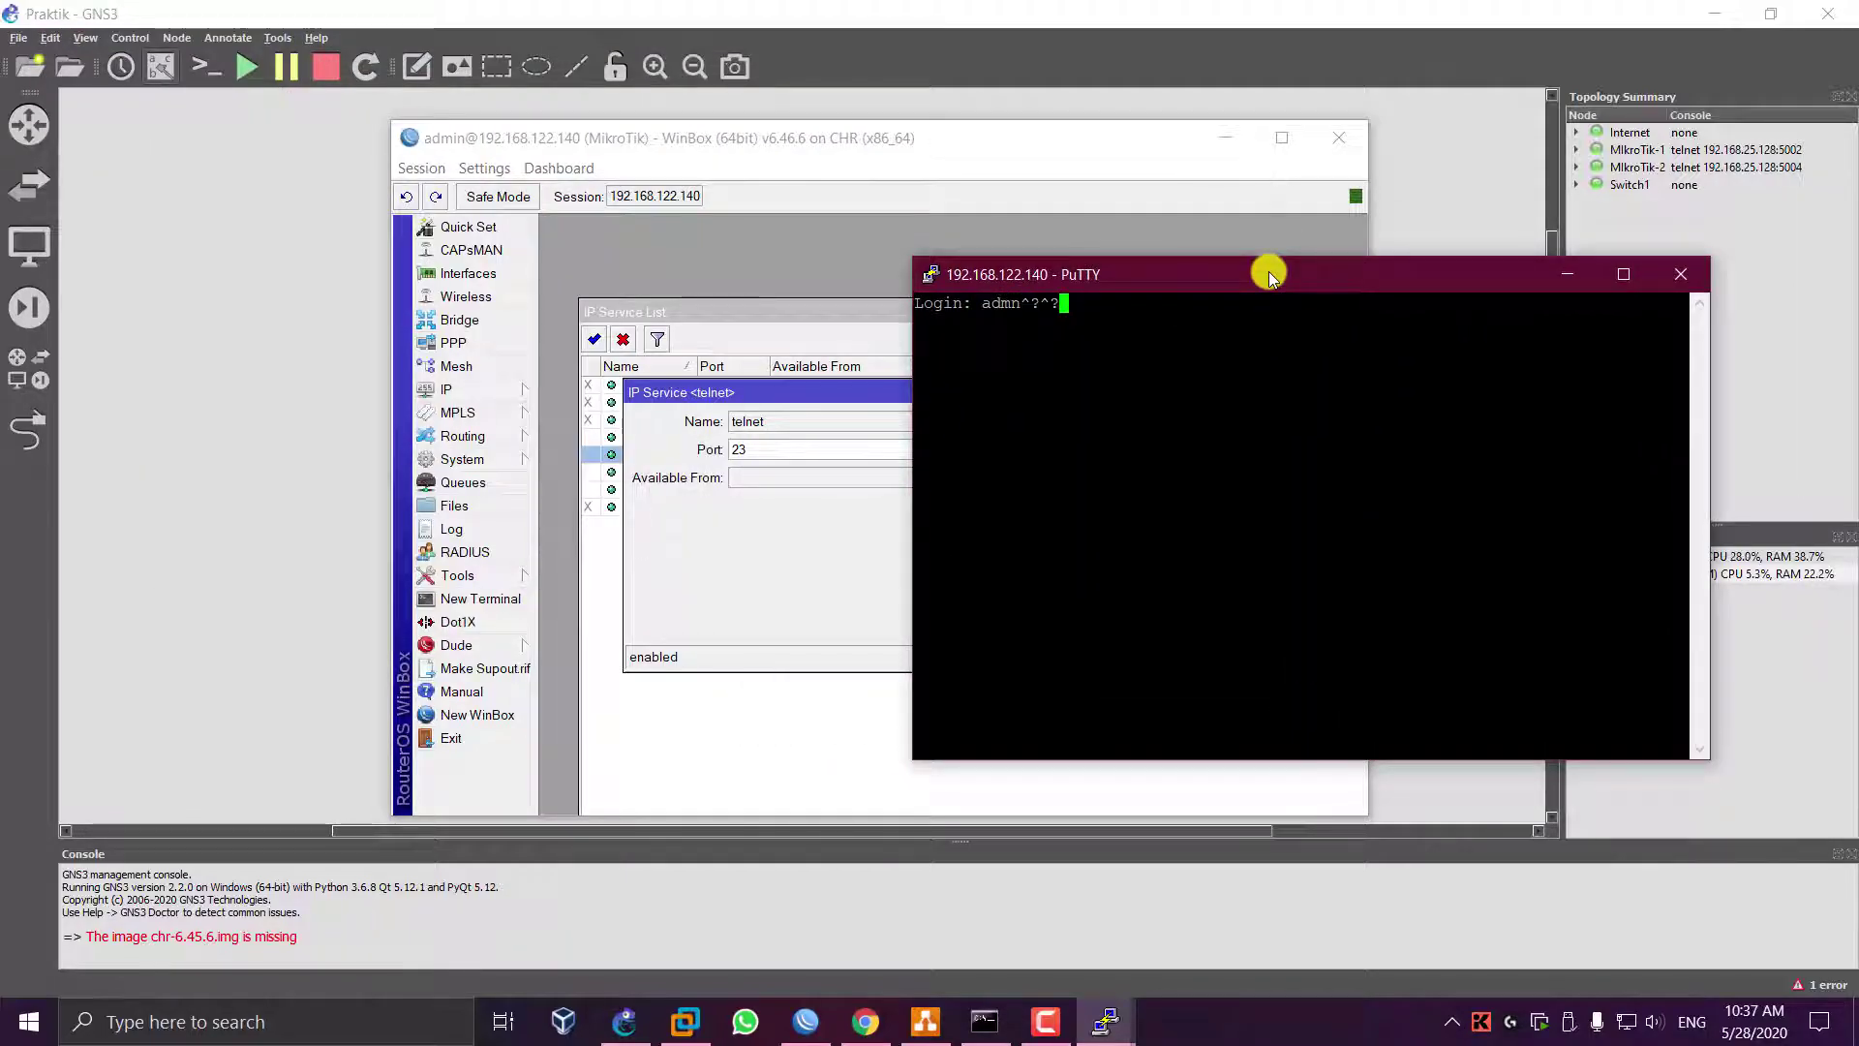
key("Return")
key("Return")
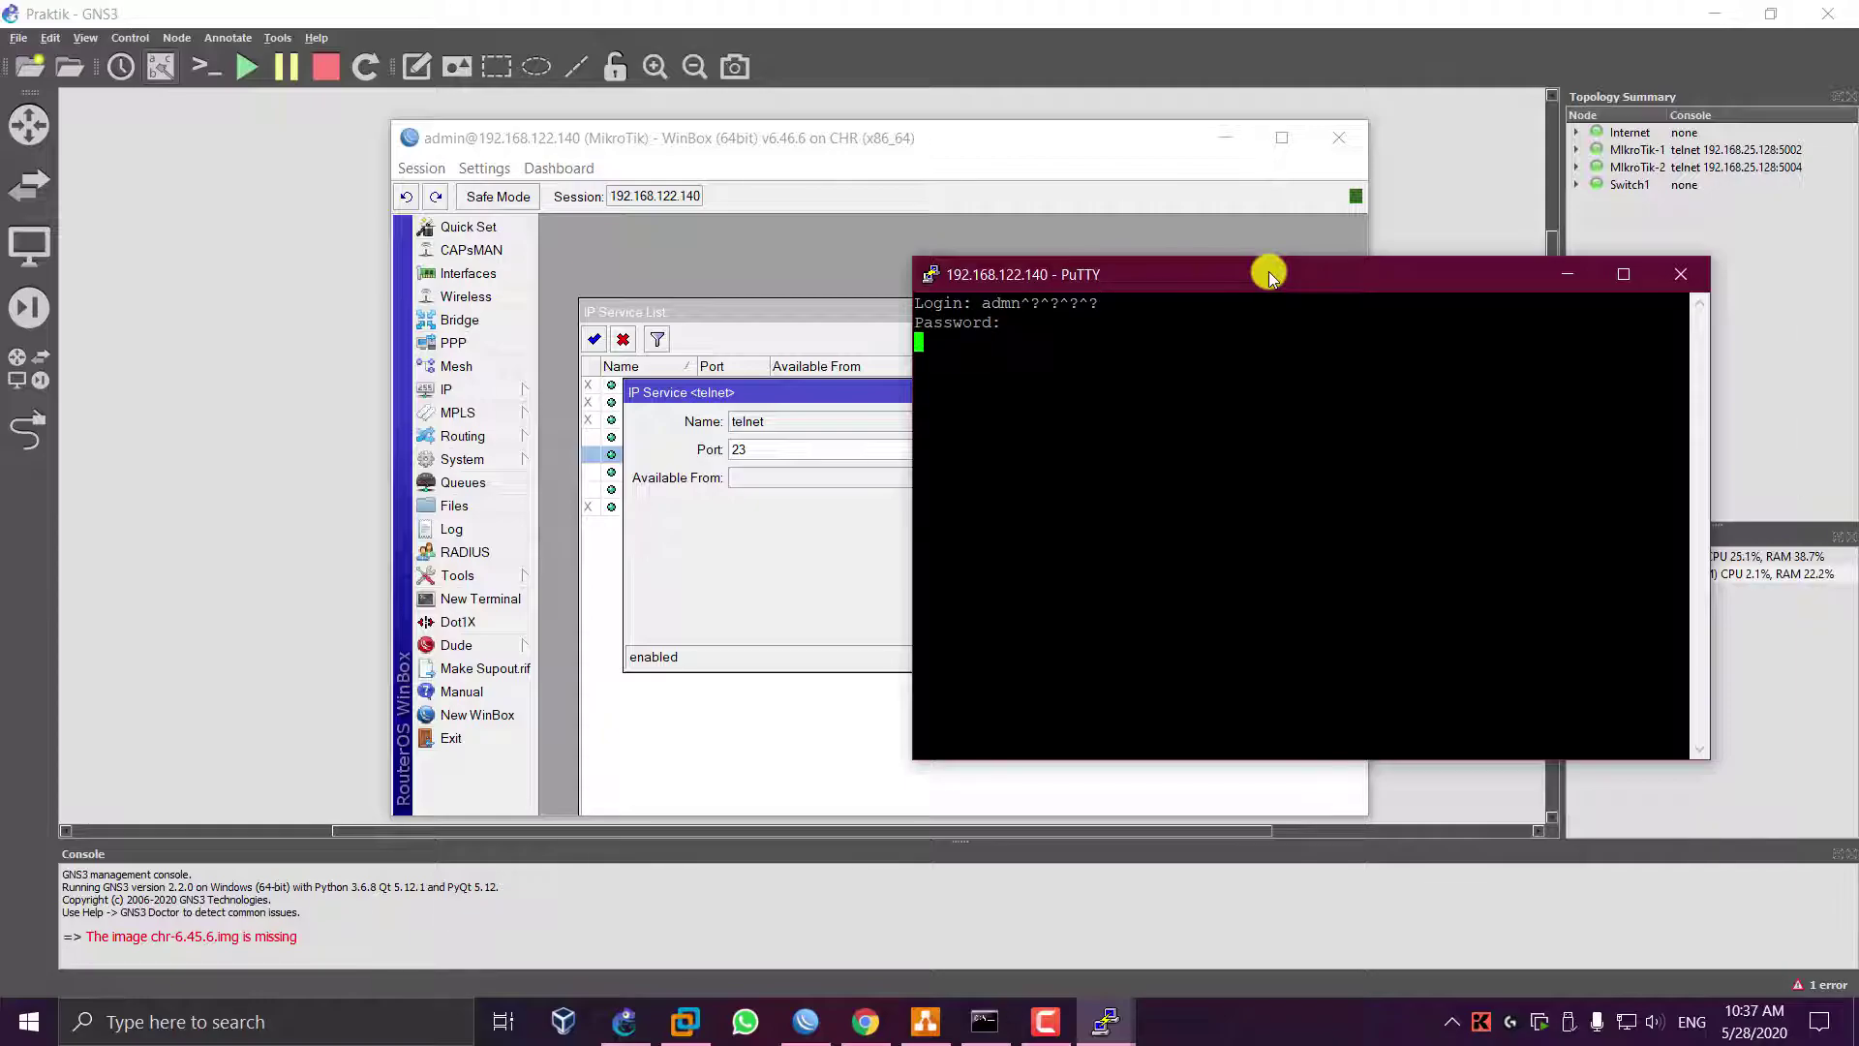
type("admin")
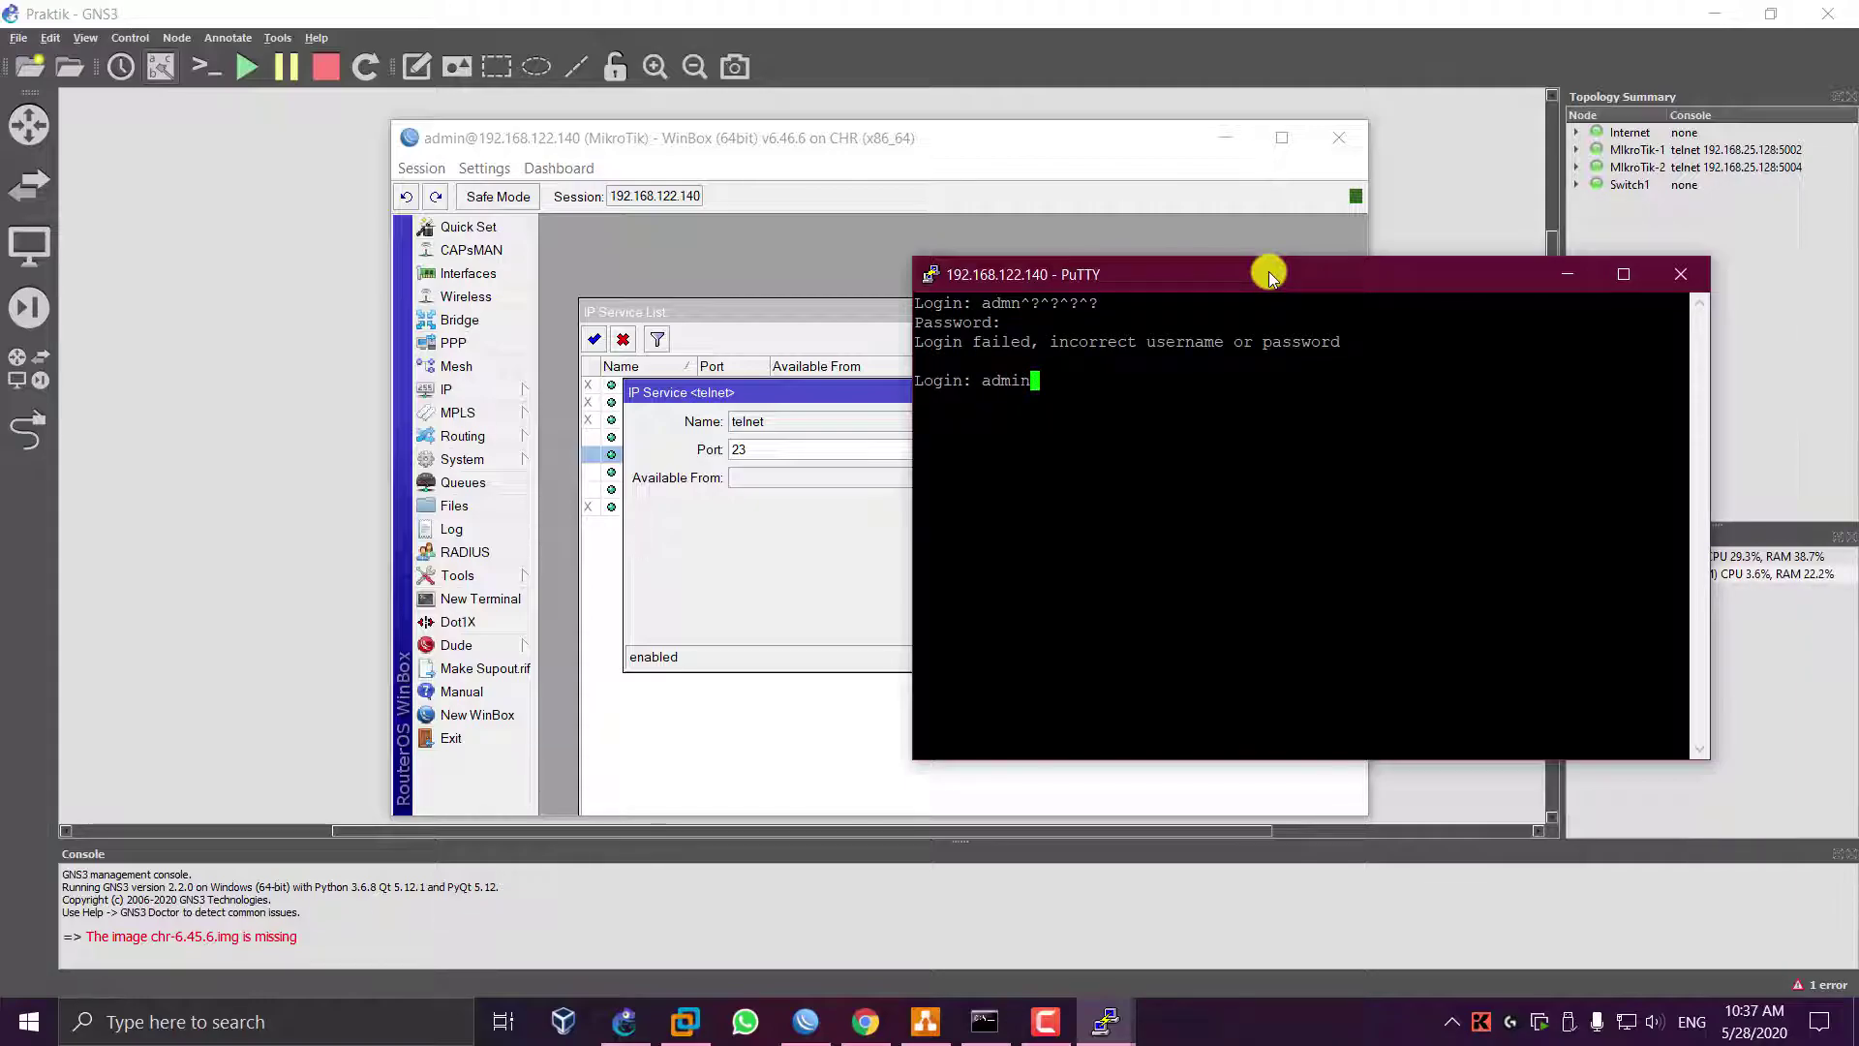
key("Return")
key("Return")
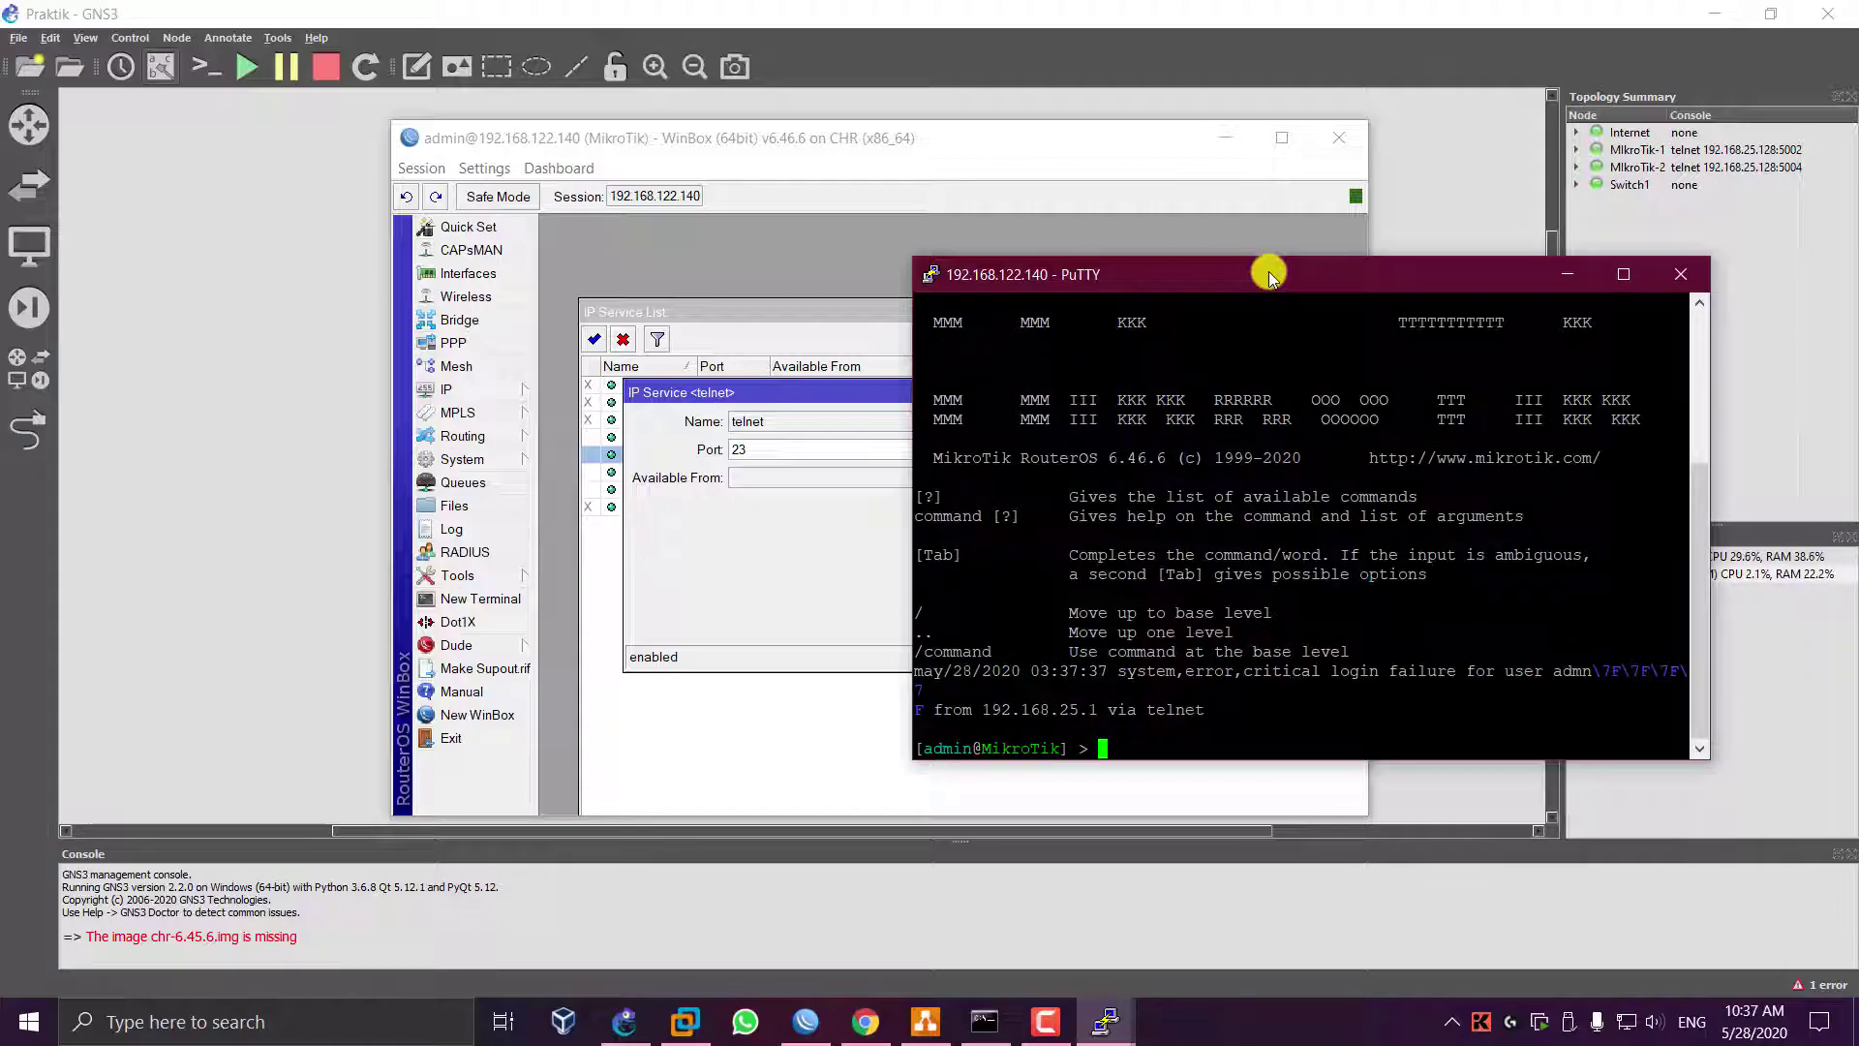
left_click_drag(912, 455, 826, 456)
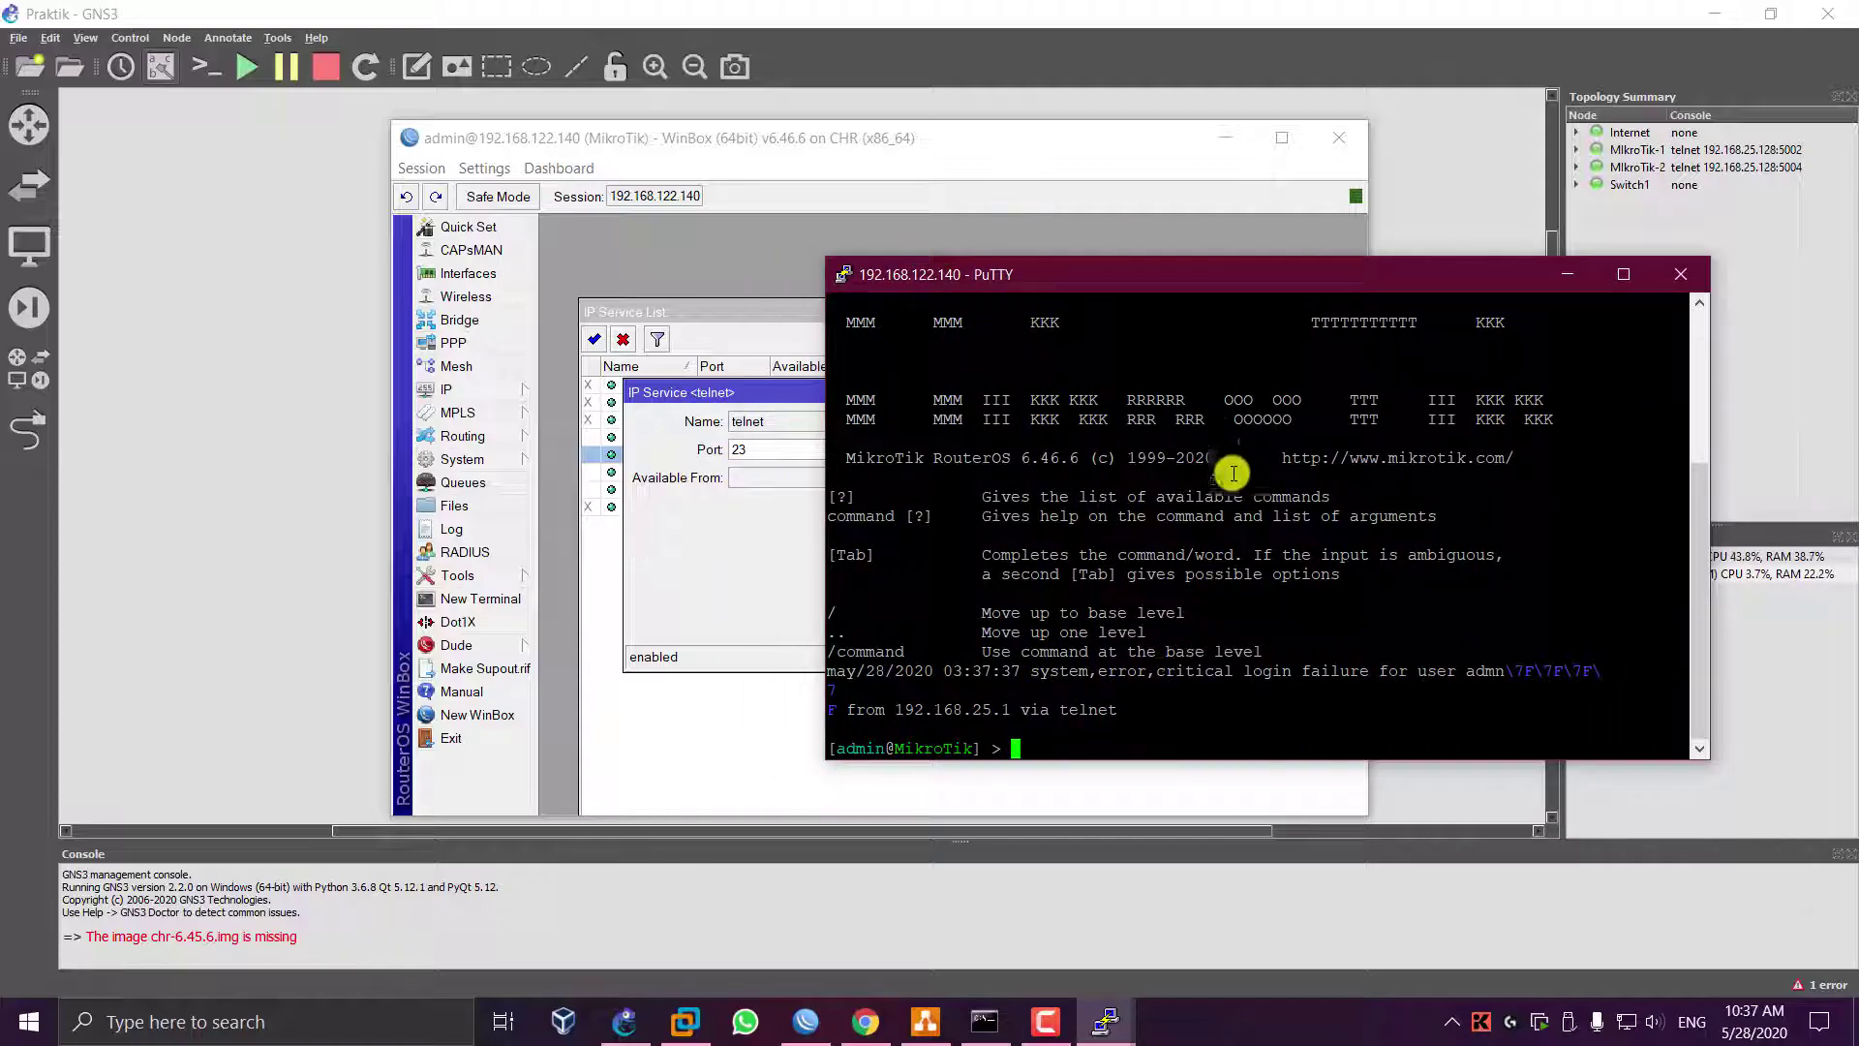
left_click(1676, 283)
left_click(925, 600)
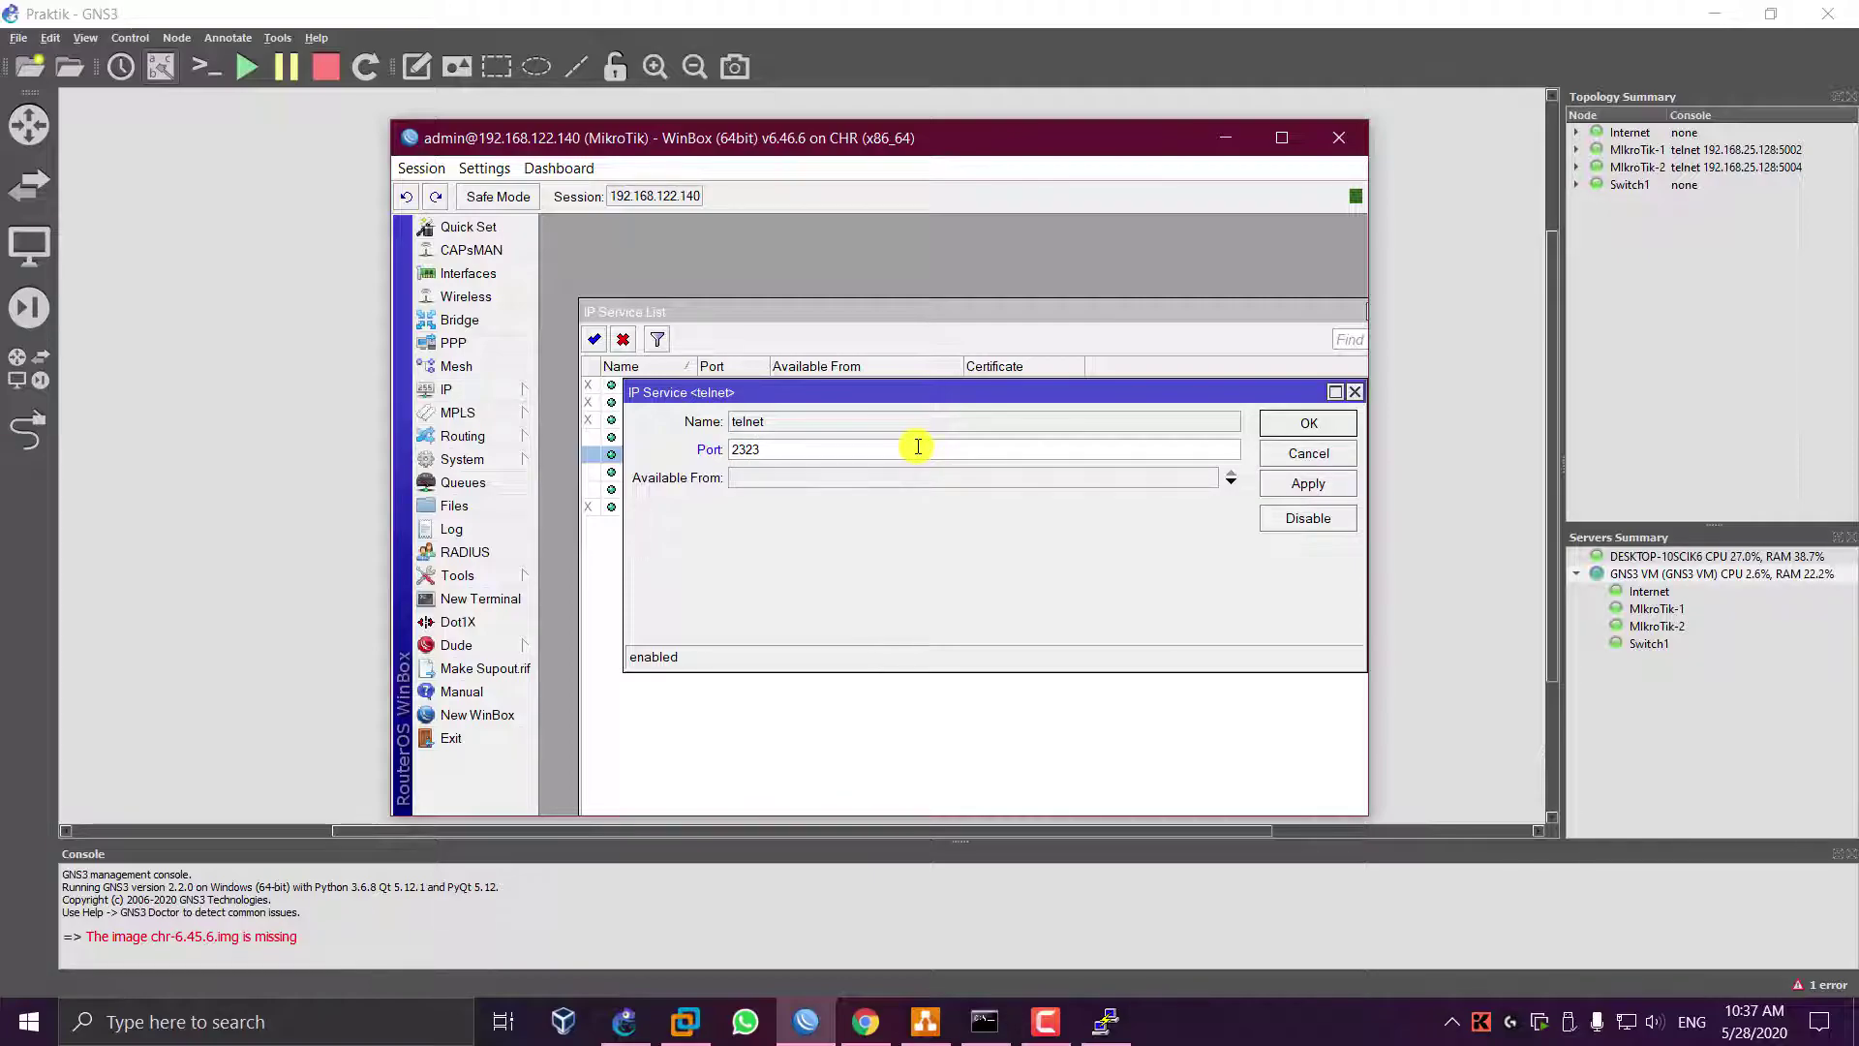
Apply the telnet service's new port 2323, then start a Windows search for PuTTY.
left_click(1302, 487)
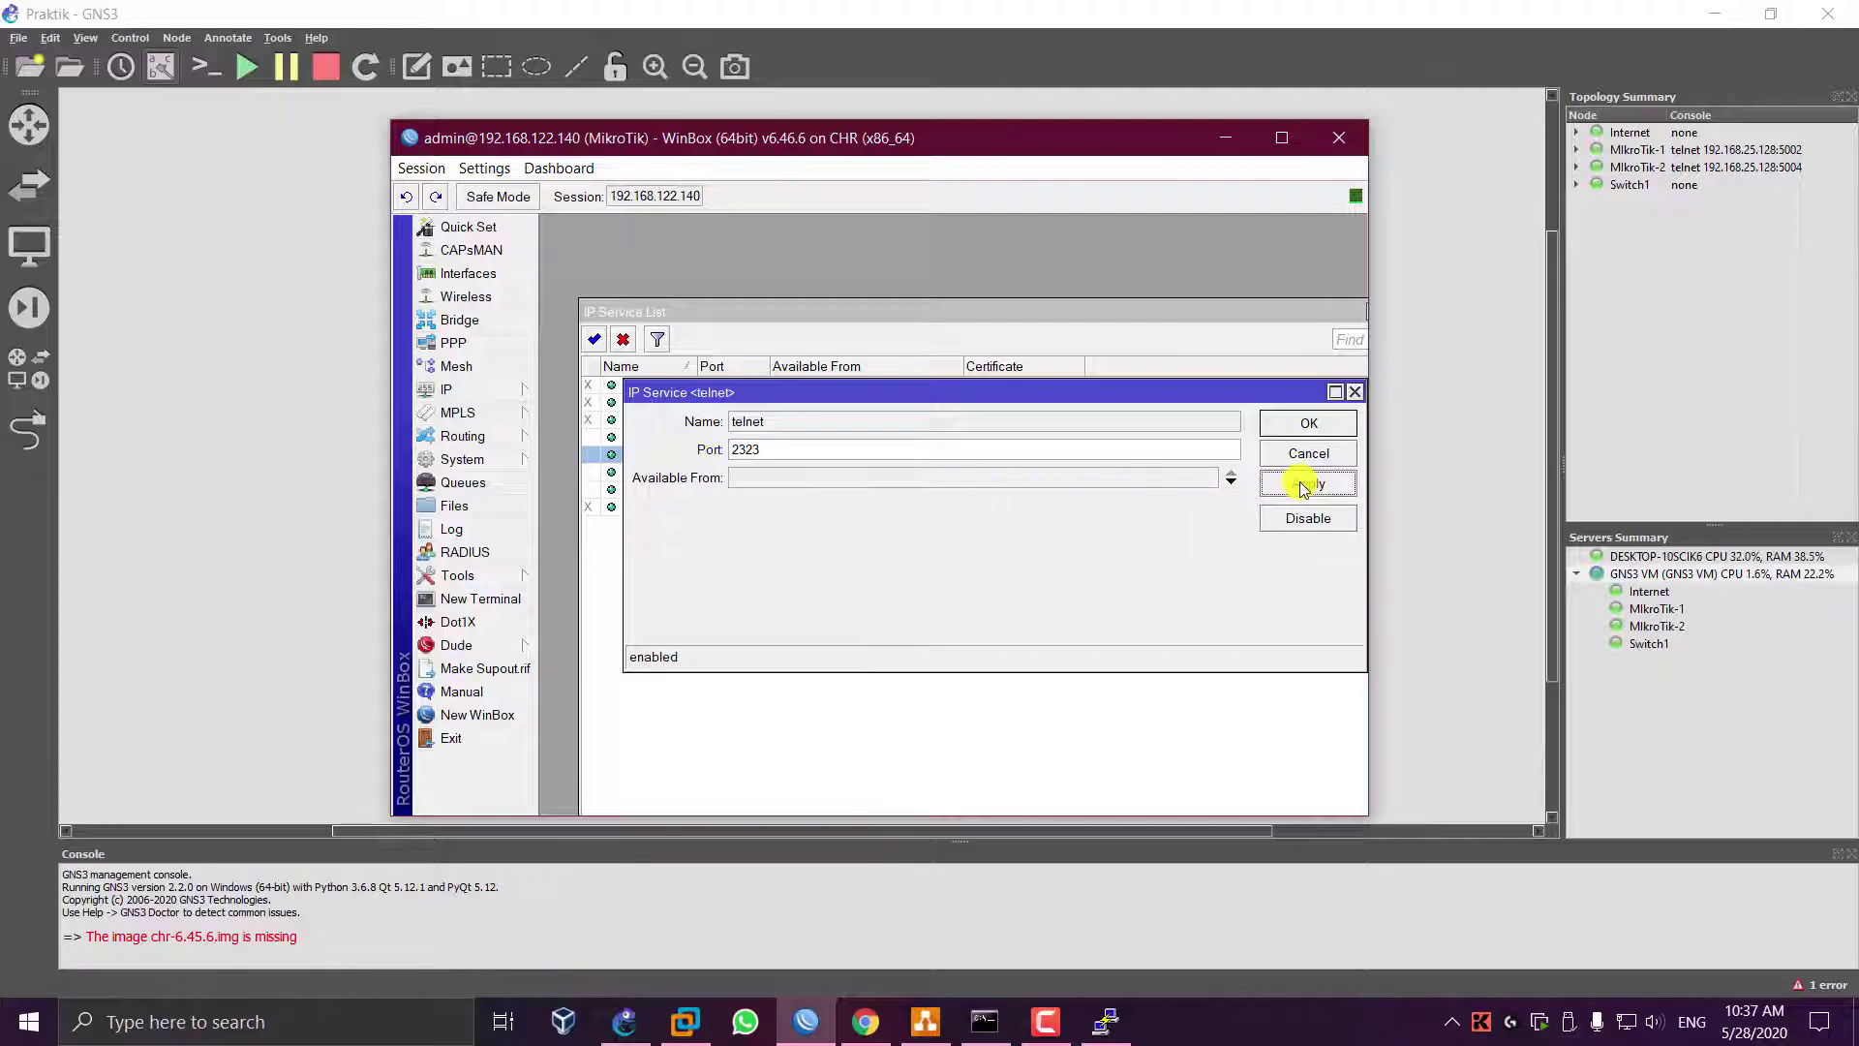
left_click(17, 1028)
Launch PuTTY and set up a telnet connection to the router on port 23.
type("p")
left_click(275, 383)
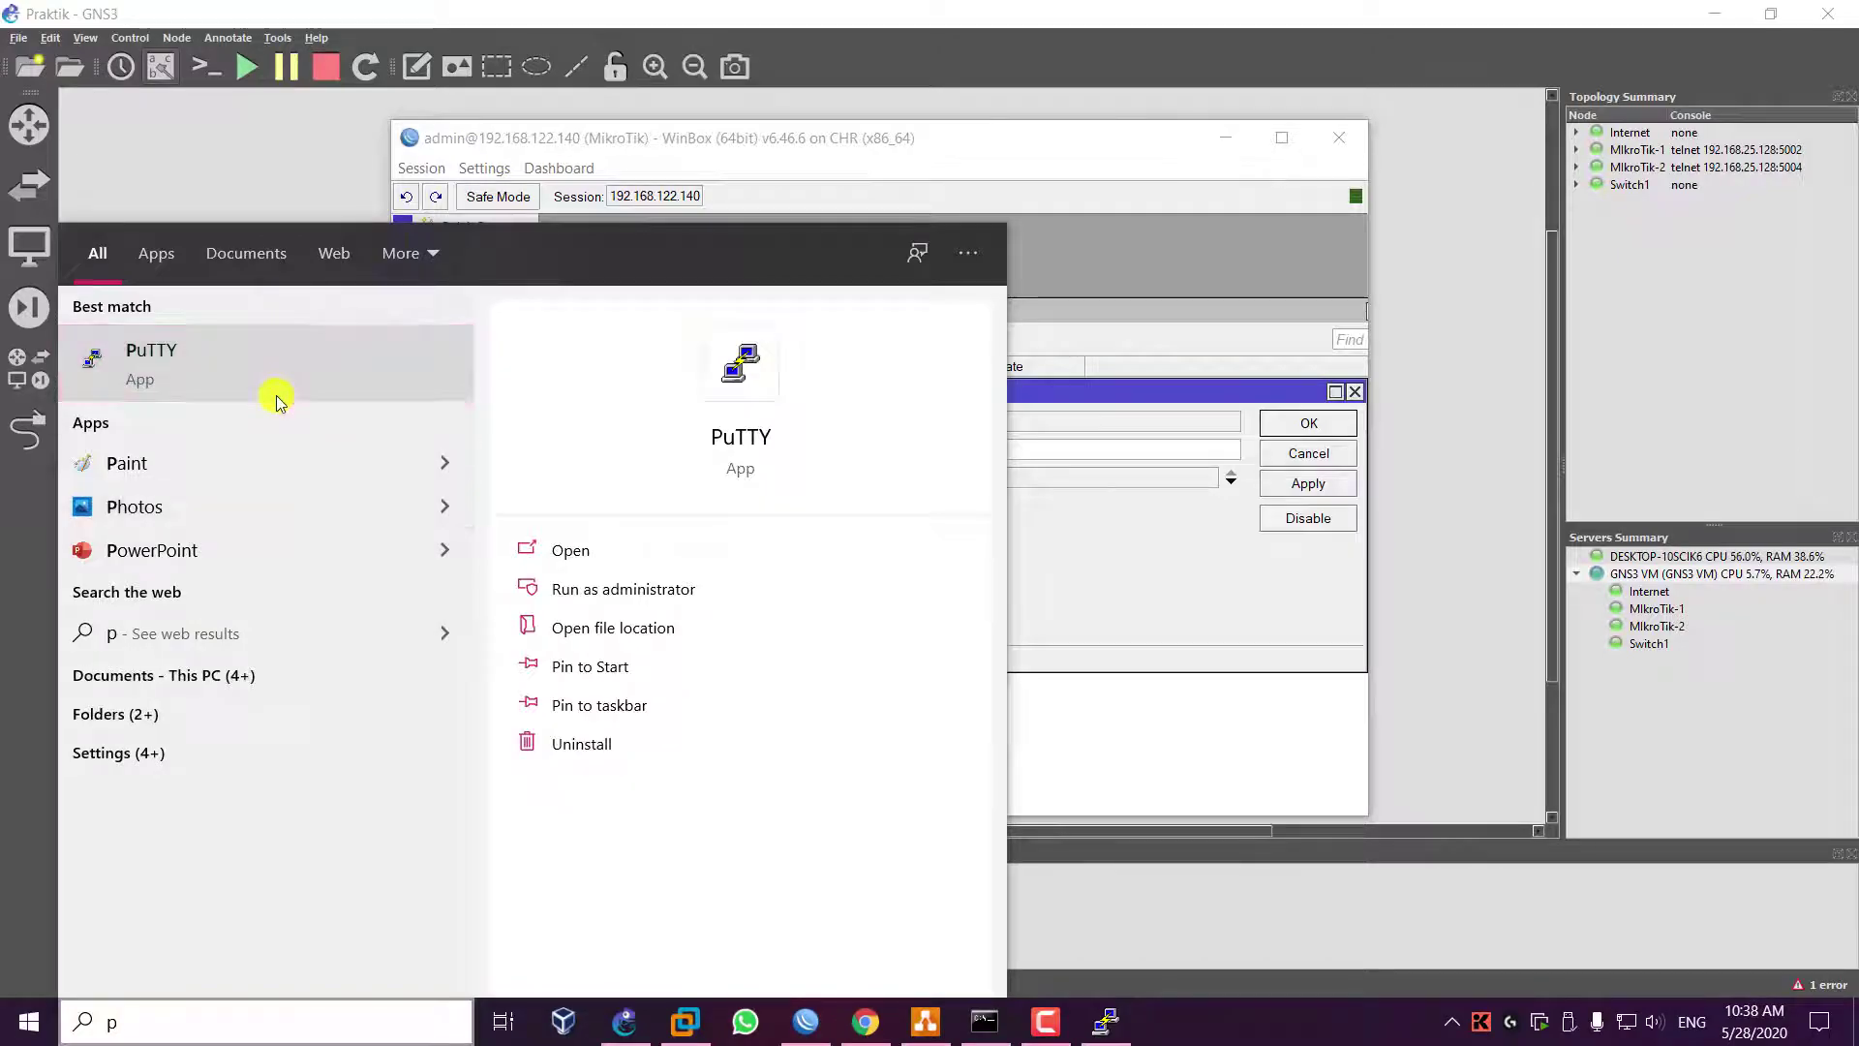
left_click(1550, 395)
left_click(1547, 353)
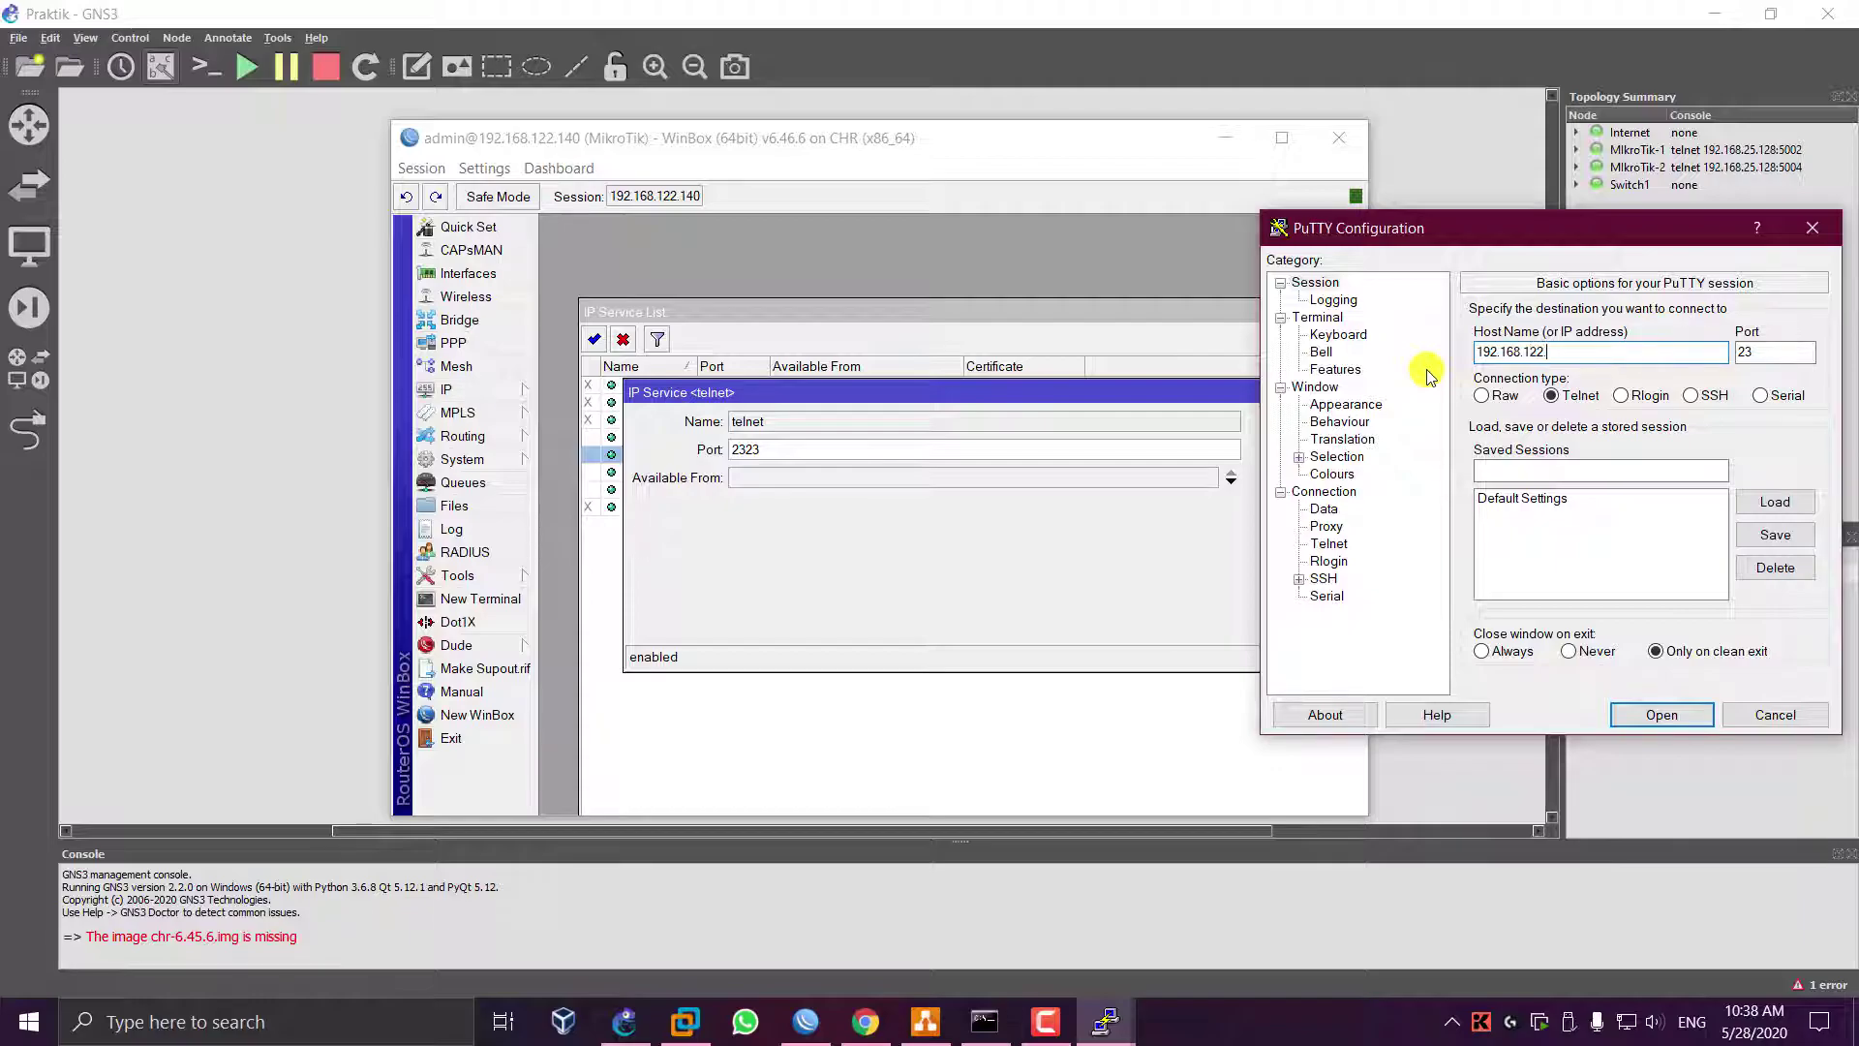
type("0")
double_click(1776, 351)
key("BackSpace")
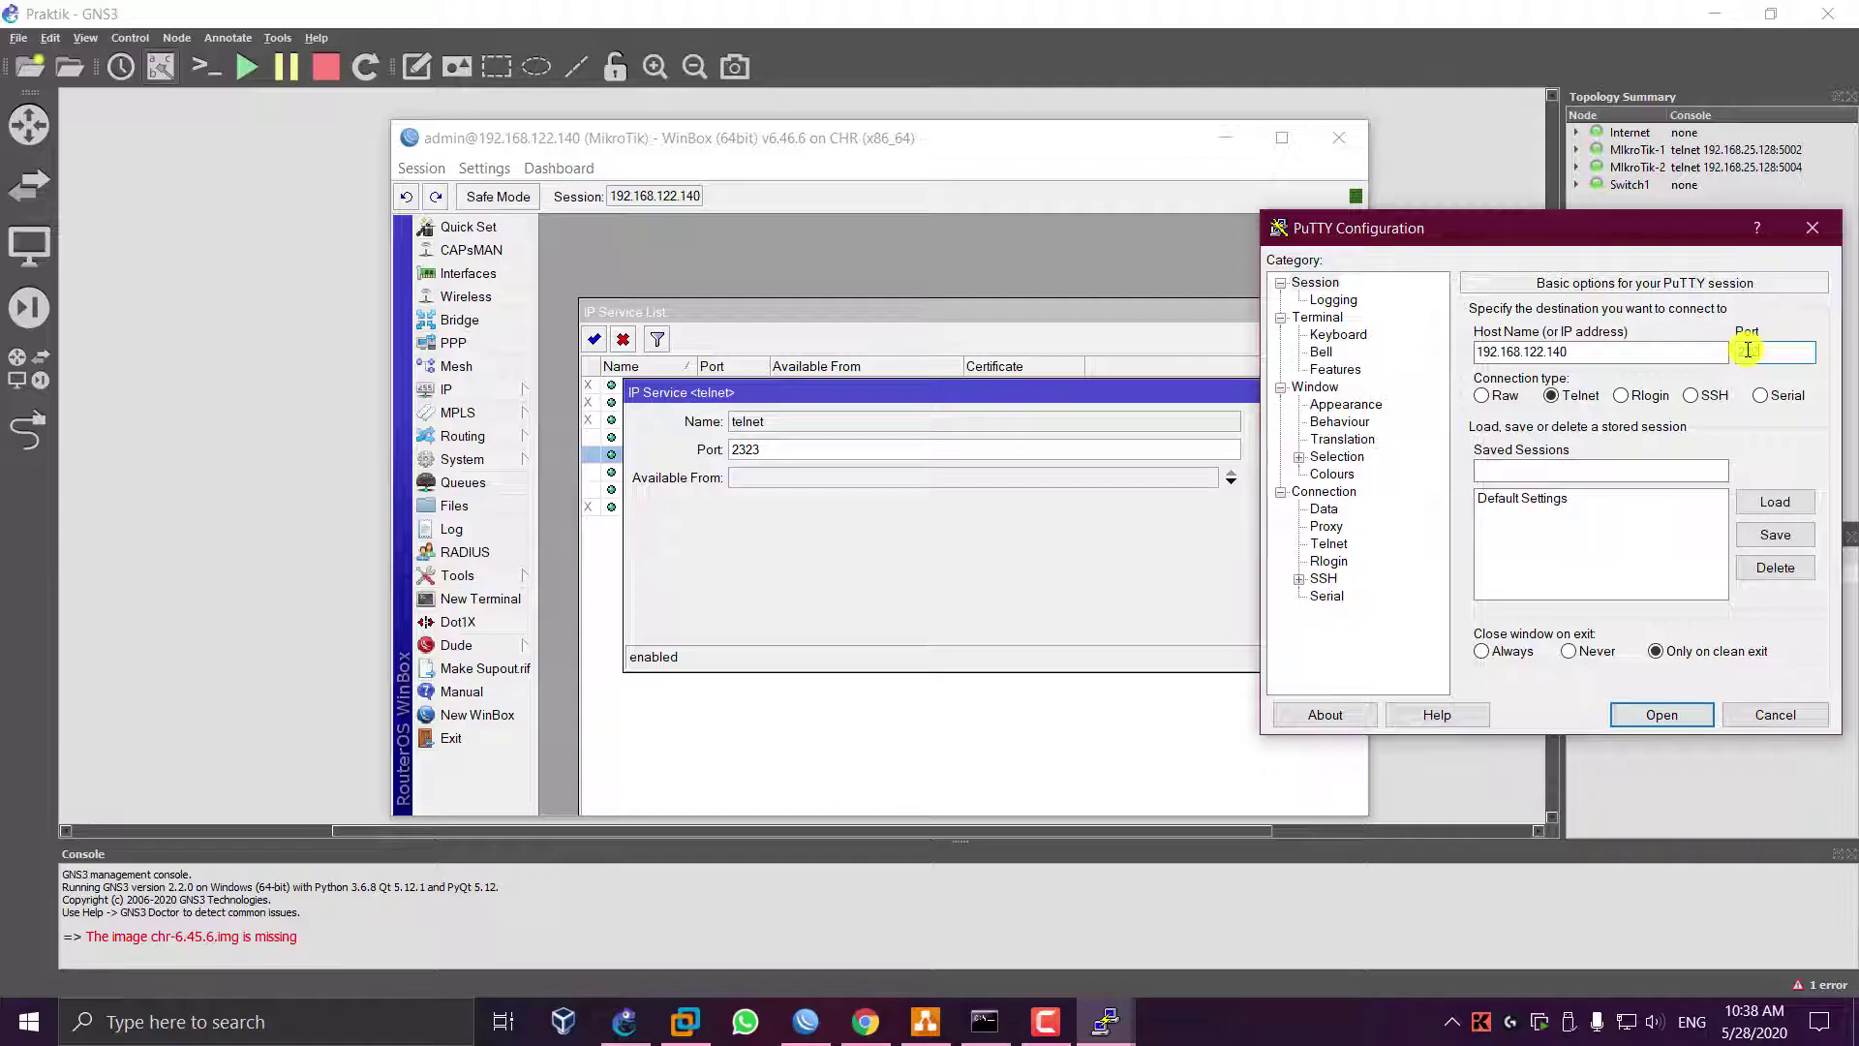
left_click_drag(1688, 226, 1415, 234)
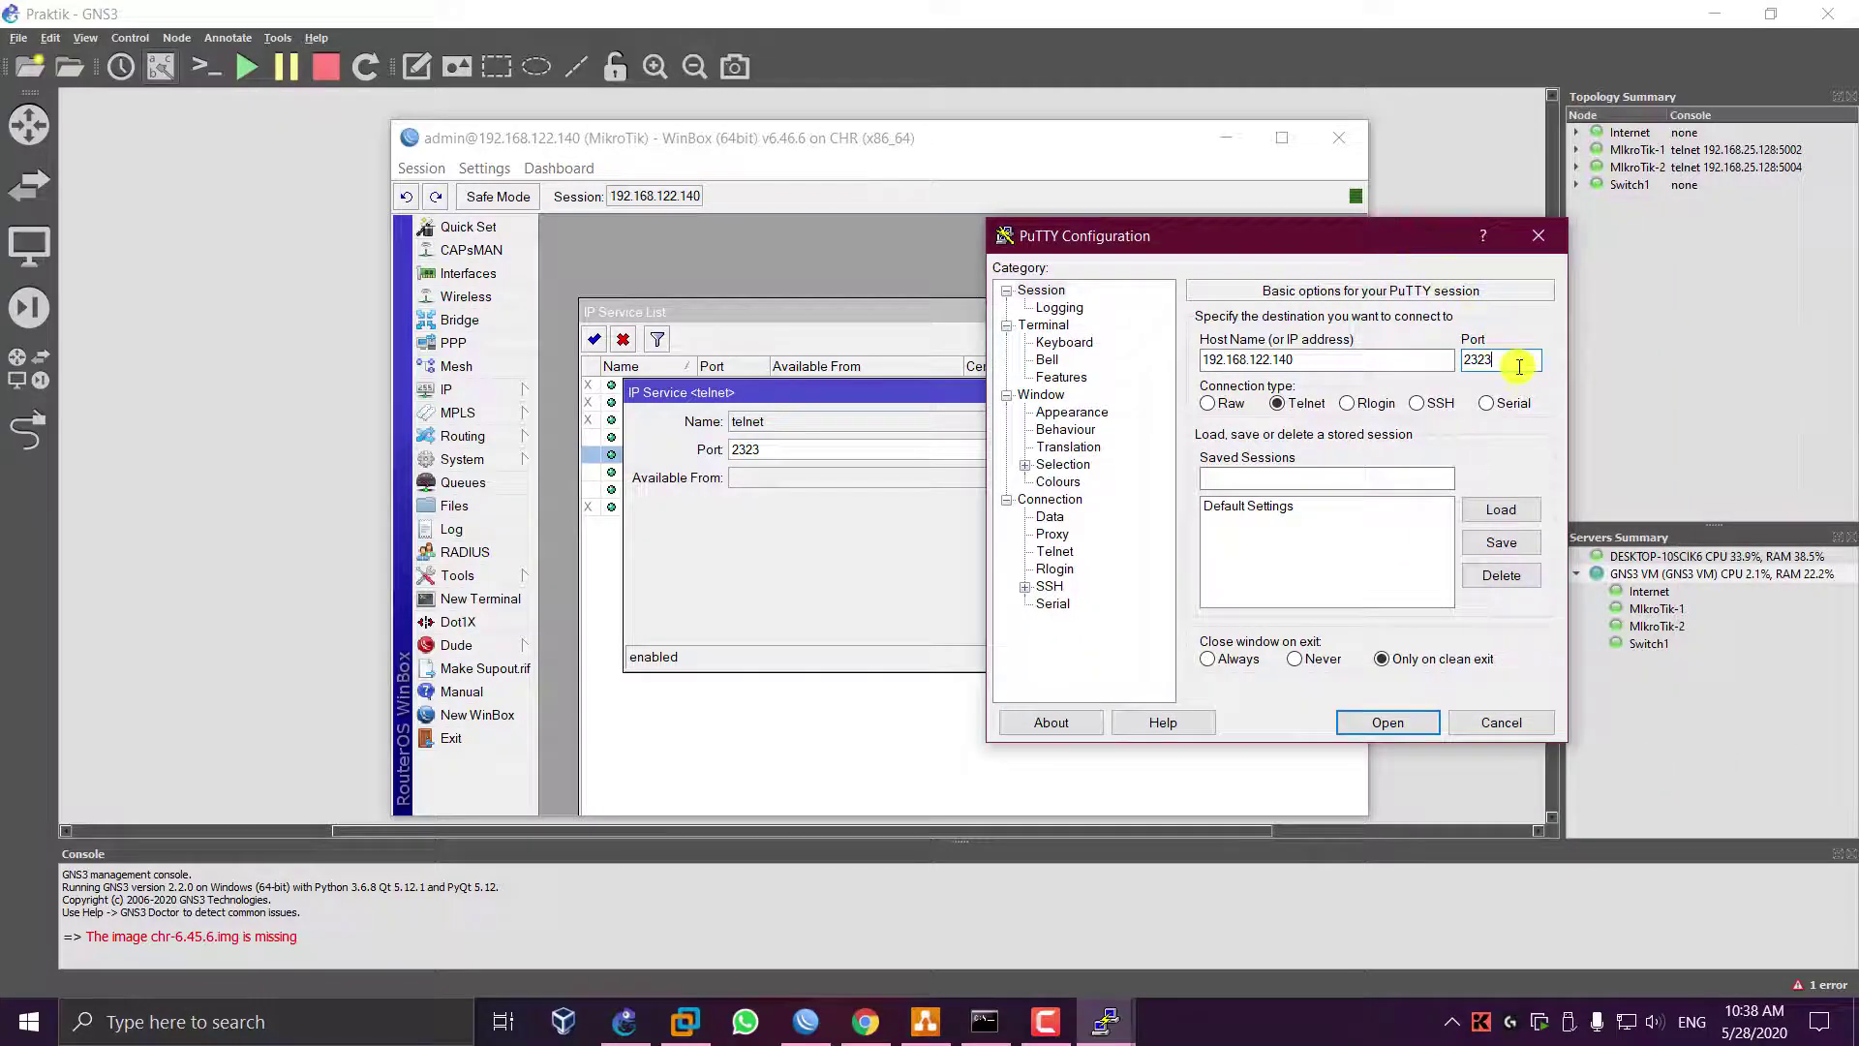
right_click(1486, 358)
Try the port 23 telnet connection, dismiss the 'Connection refused' error and close the window.
left_click(1388, 721)
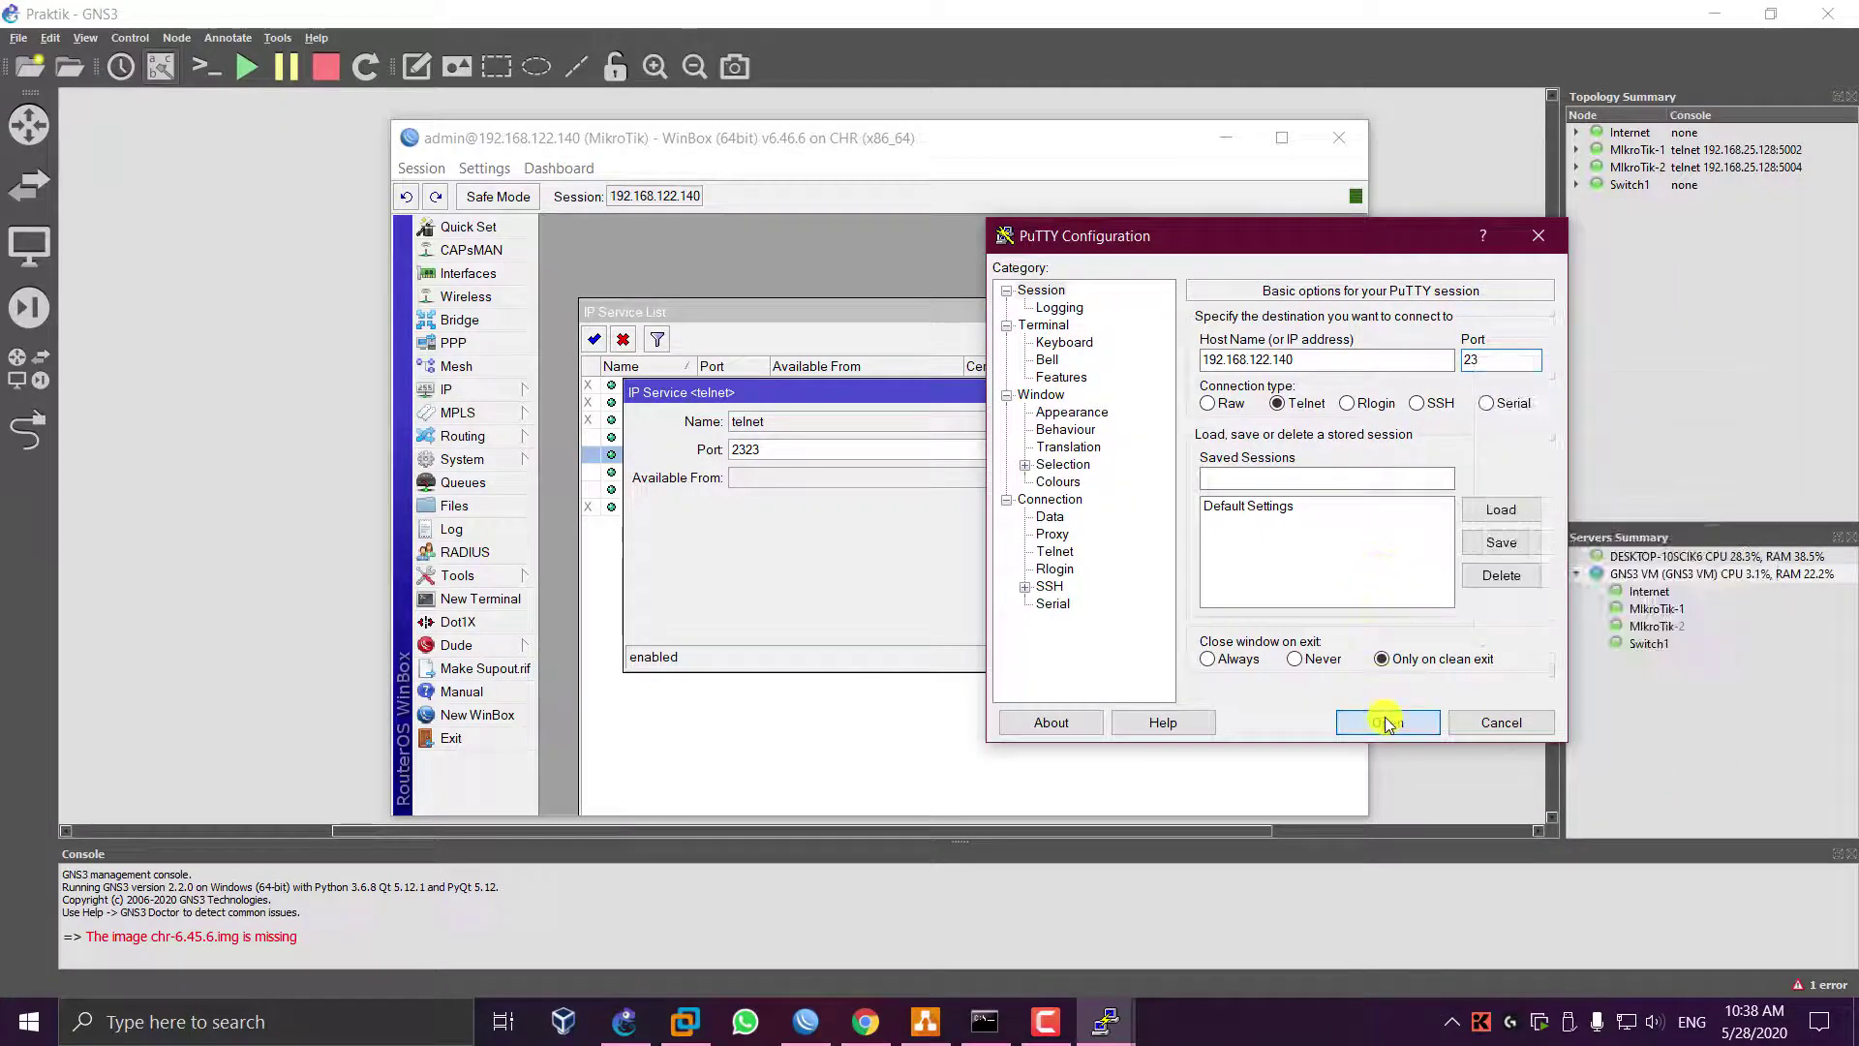
left_click_drag(386, 97, 816, 207)
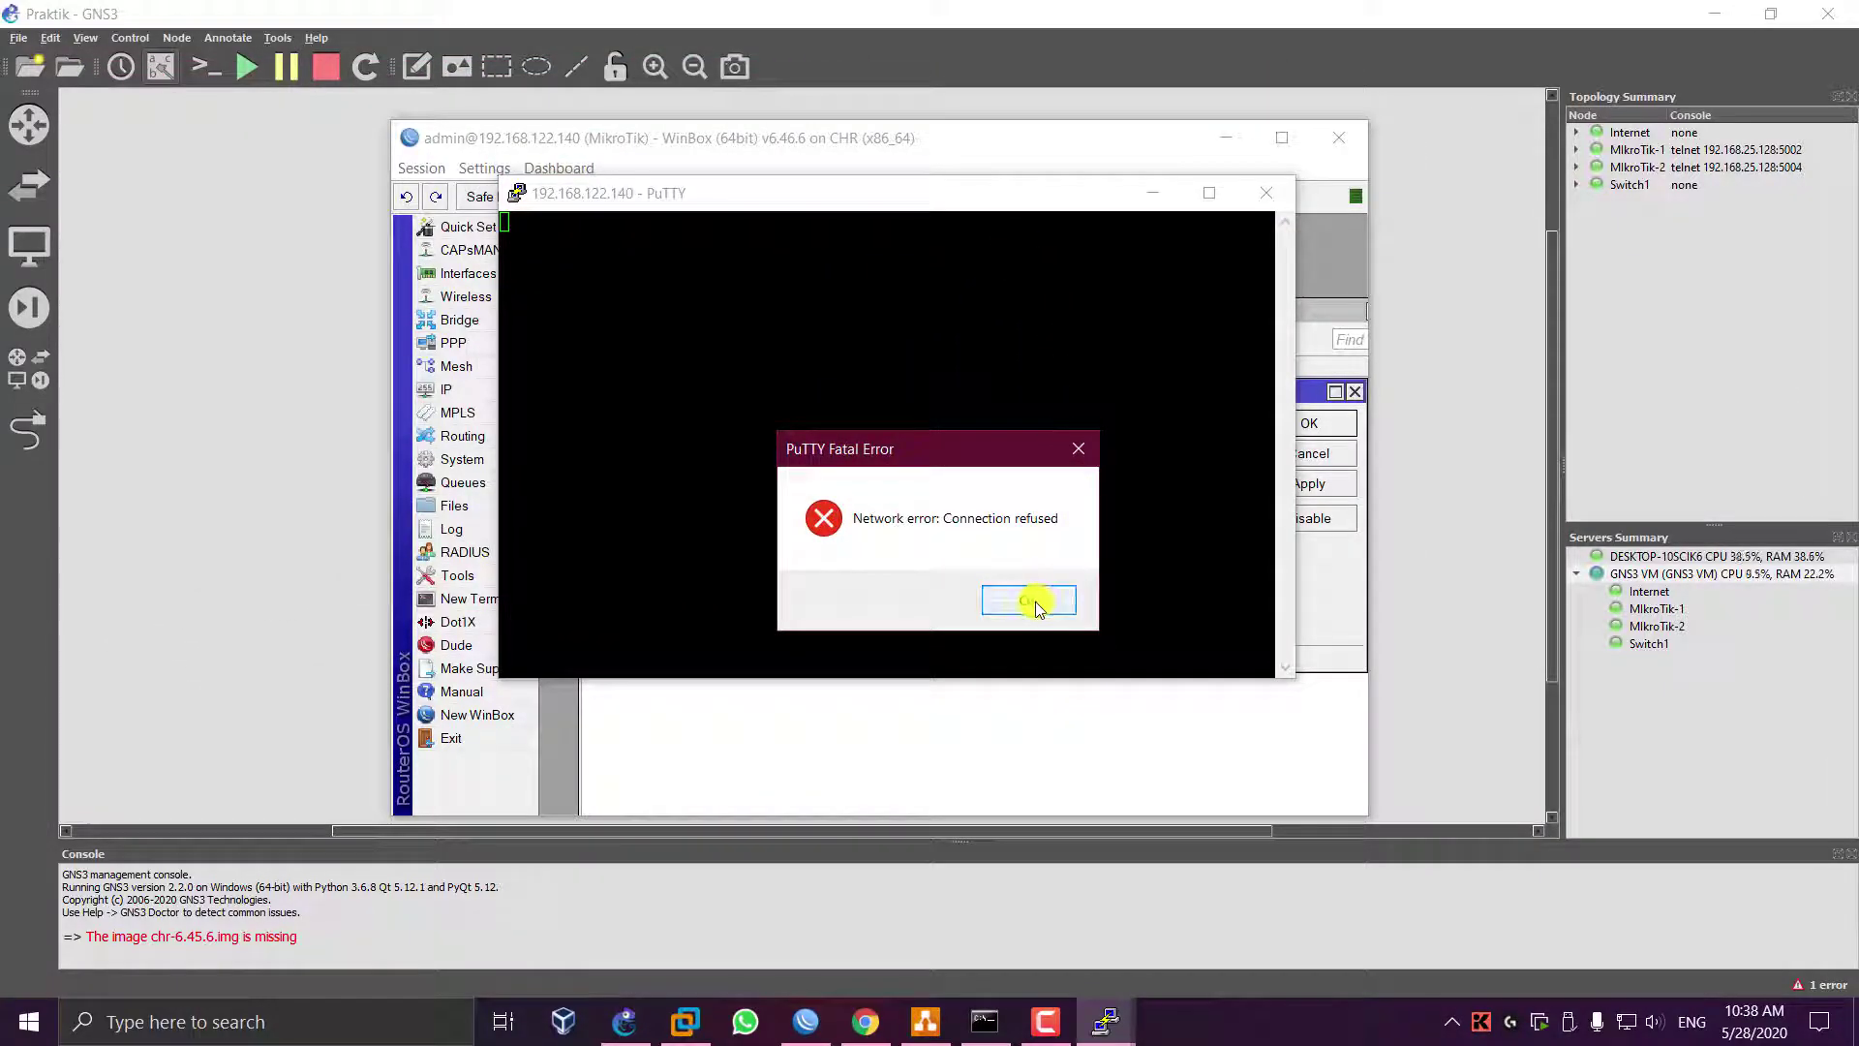
left_click(1028, 601)
left_click(1266, 194)
left_click(29, 1021)
Launch PuTTY and set up Telnet to 192.168.122.140 on port 2323.
type("p")
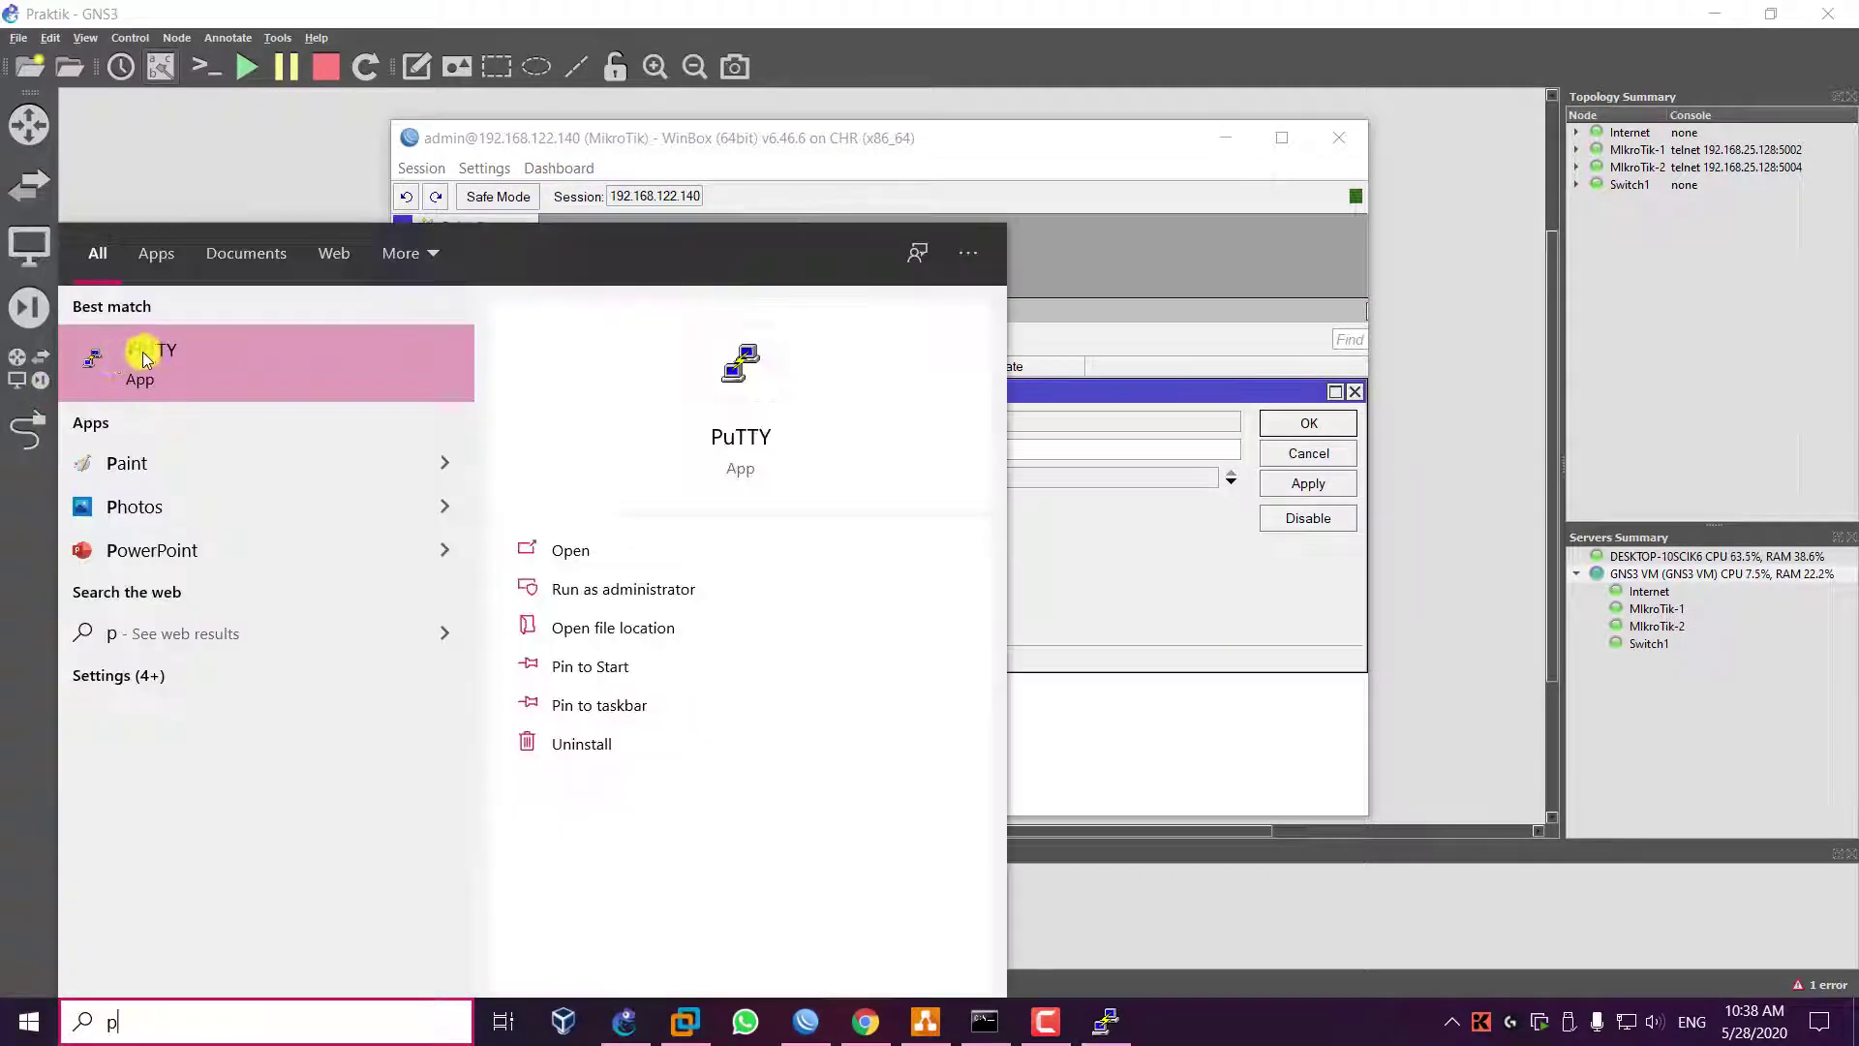
key("Return")
left_click_drag(1059, 295, 1476, 291)
left_click(1367, 437)
left_click(1396, 395)
type("192.168.122.140")
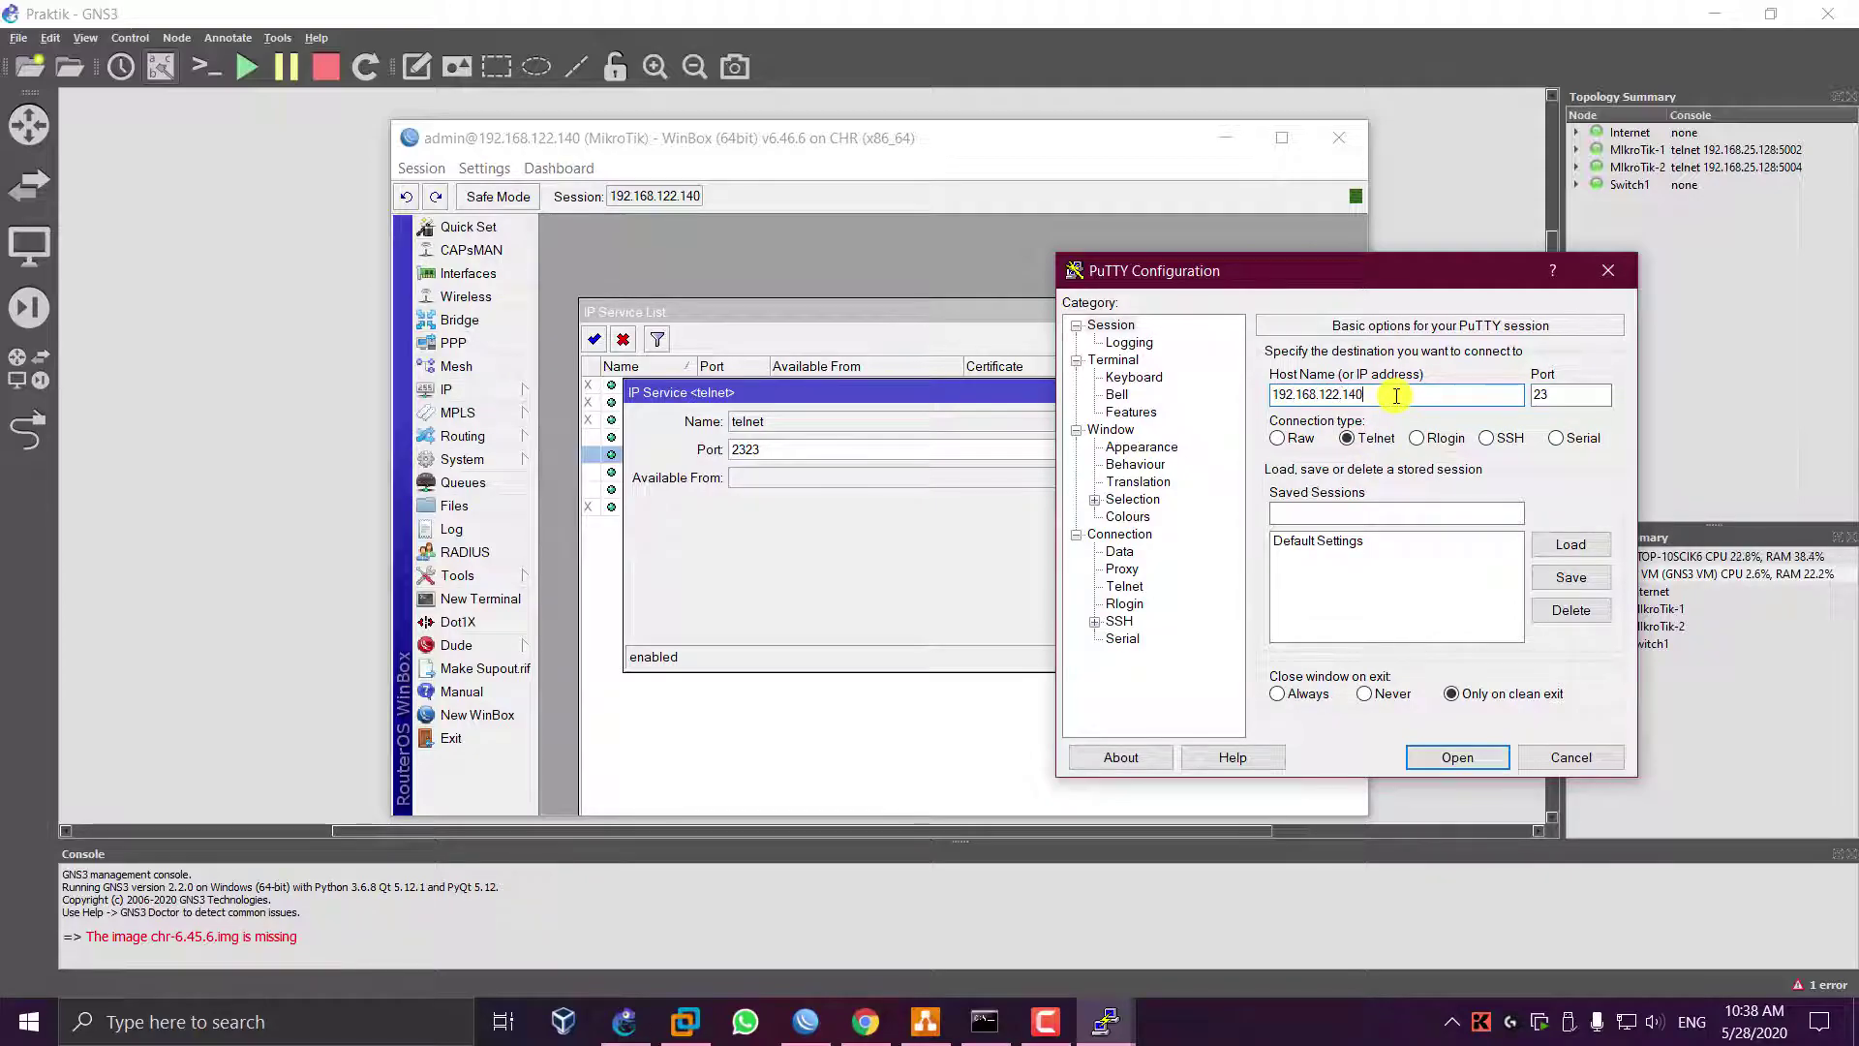
type("2323")
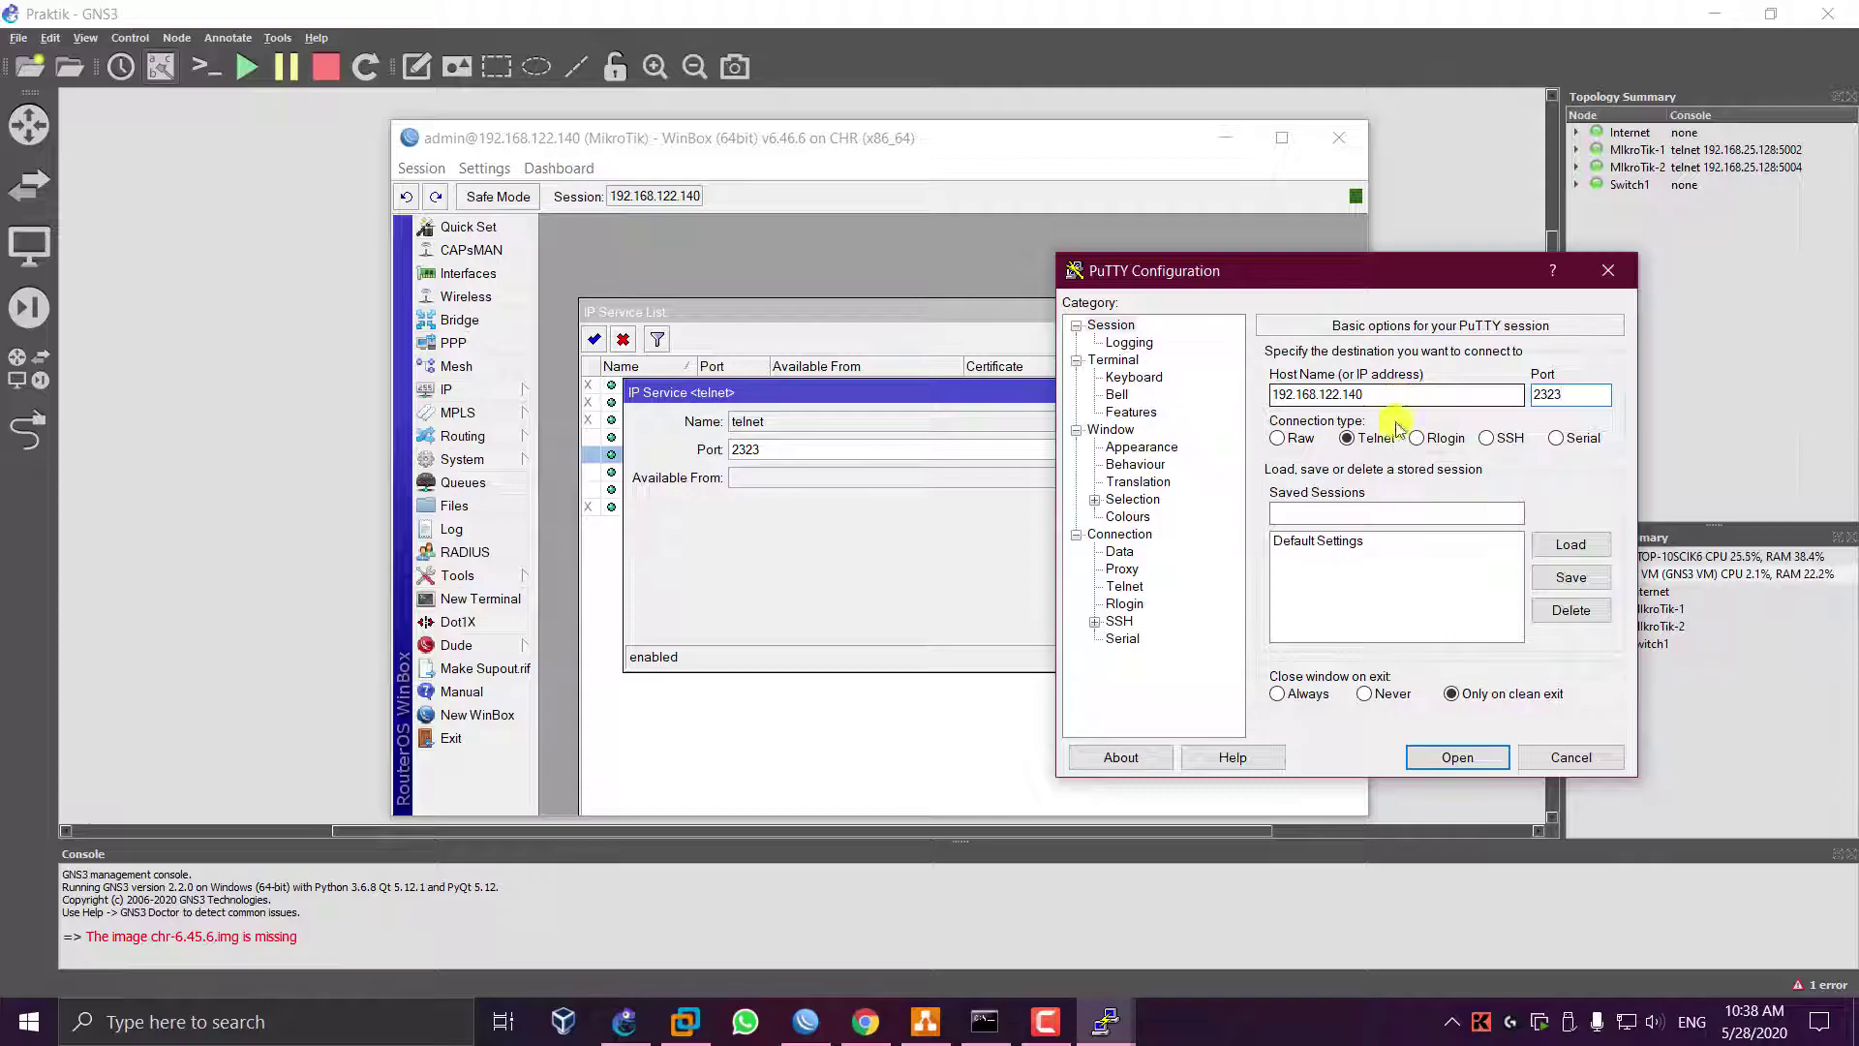
Connect on port 2323, log in as admin to the RouterOS prompt, then close the session.
left_click(1457, 757)
type("admin")
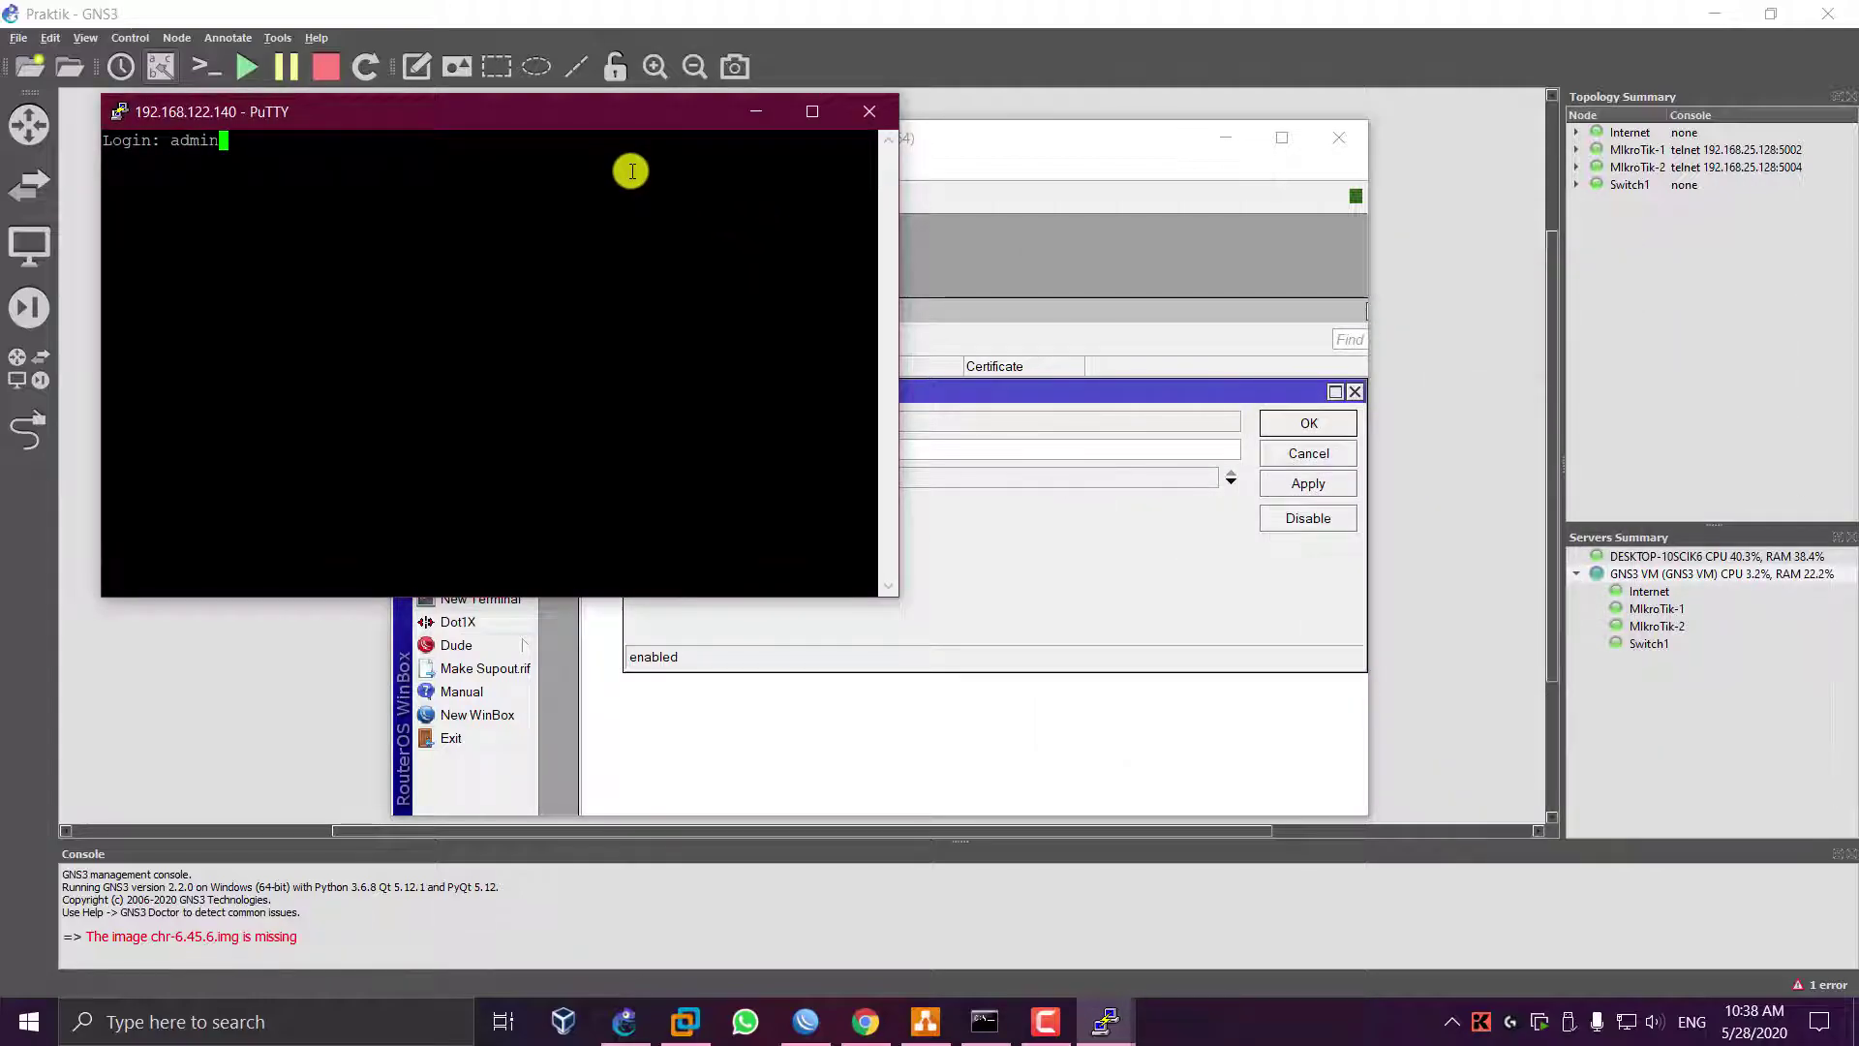
key("Return")
key("Return")
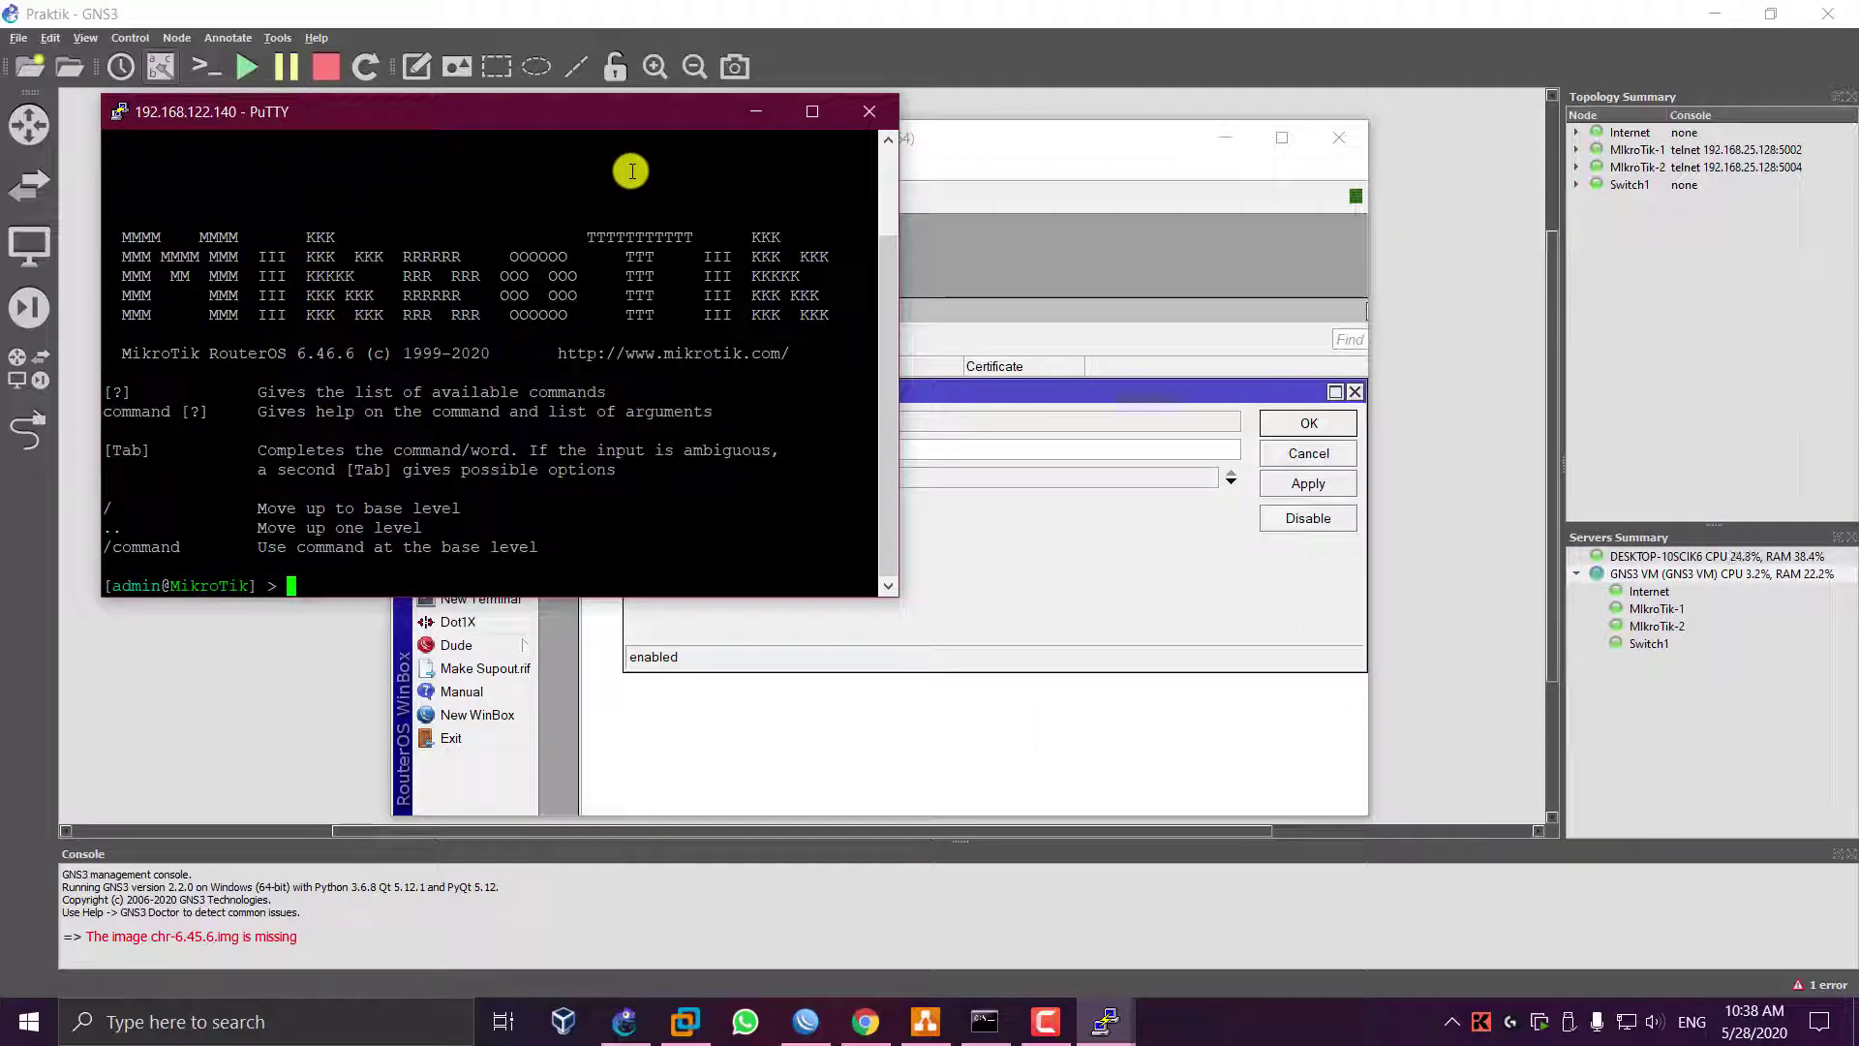
left_click(869, 111)
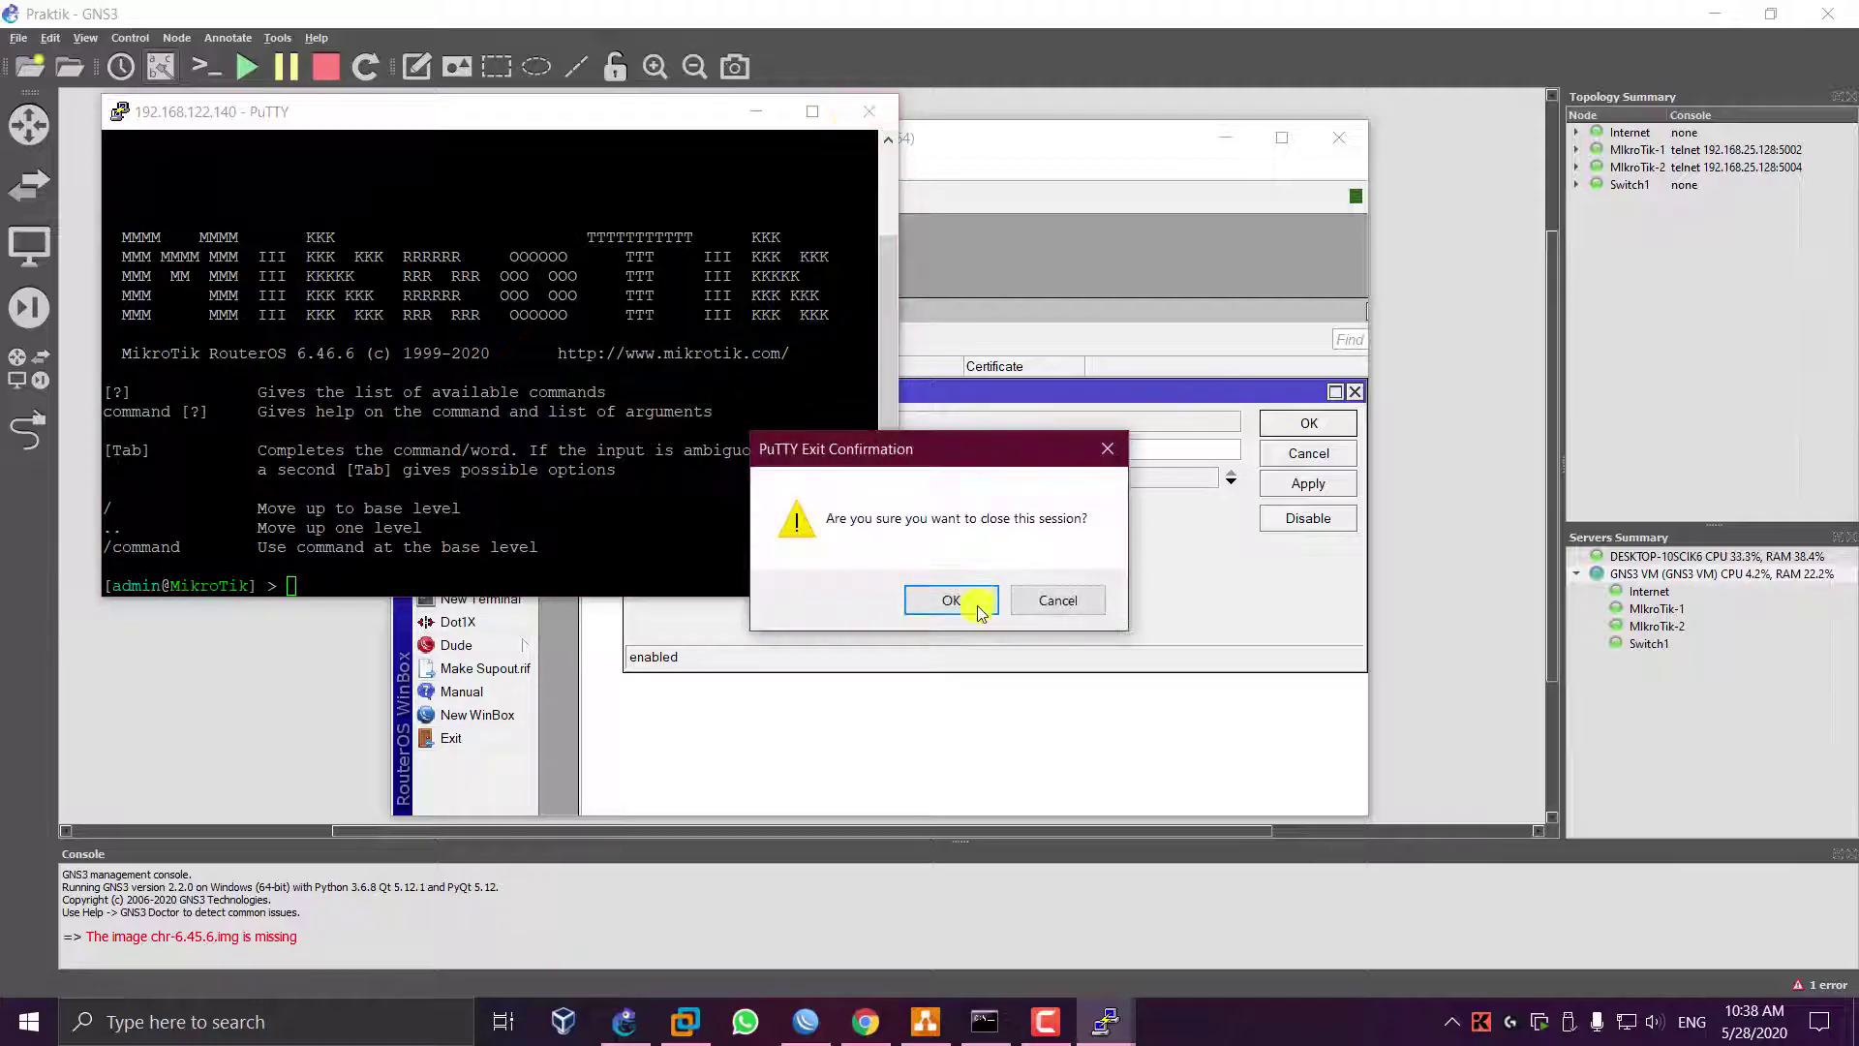
left_click(952, 600)
Remove telnet's 0.0.0.0/0 Available From entry, save with OK, and select the ssh row.
double_click(807, 489)
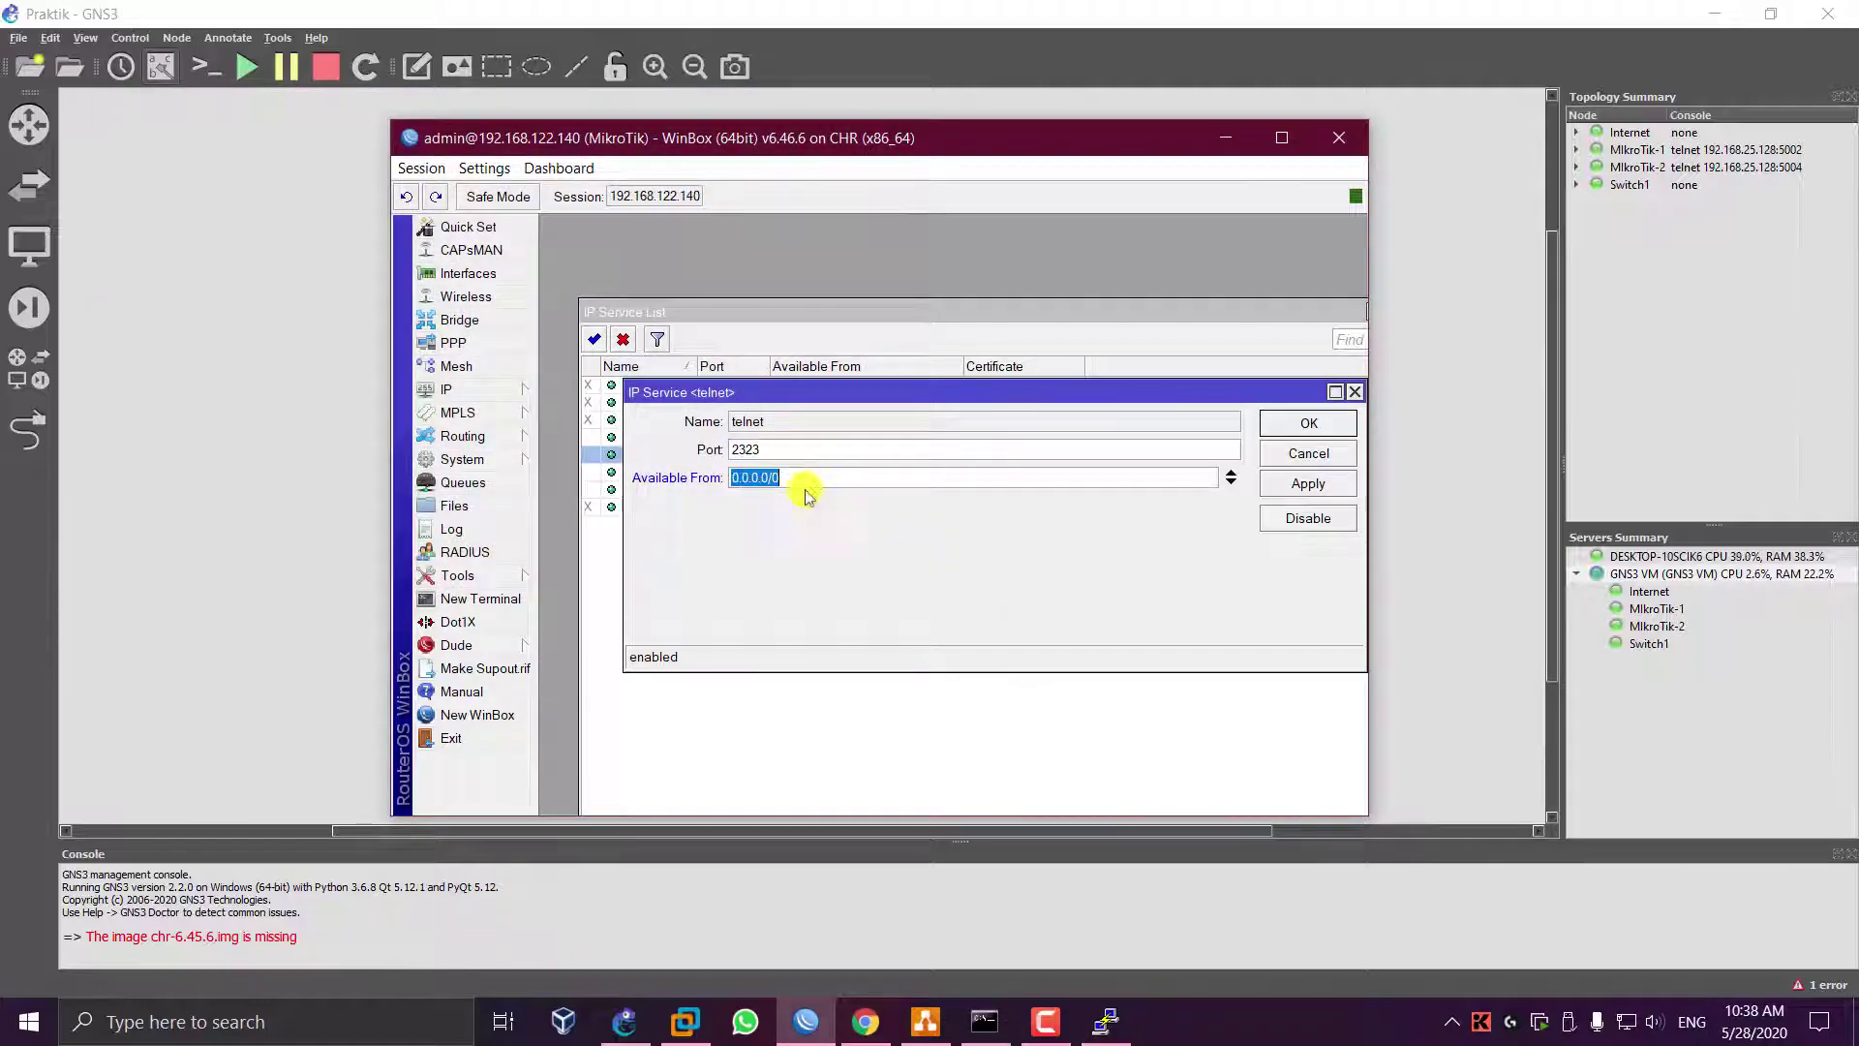
left_click(1238, 478)
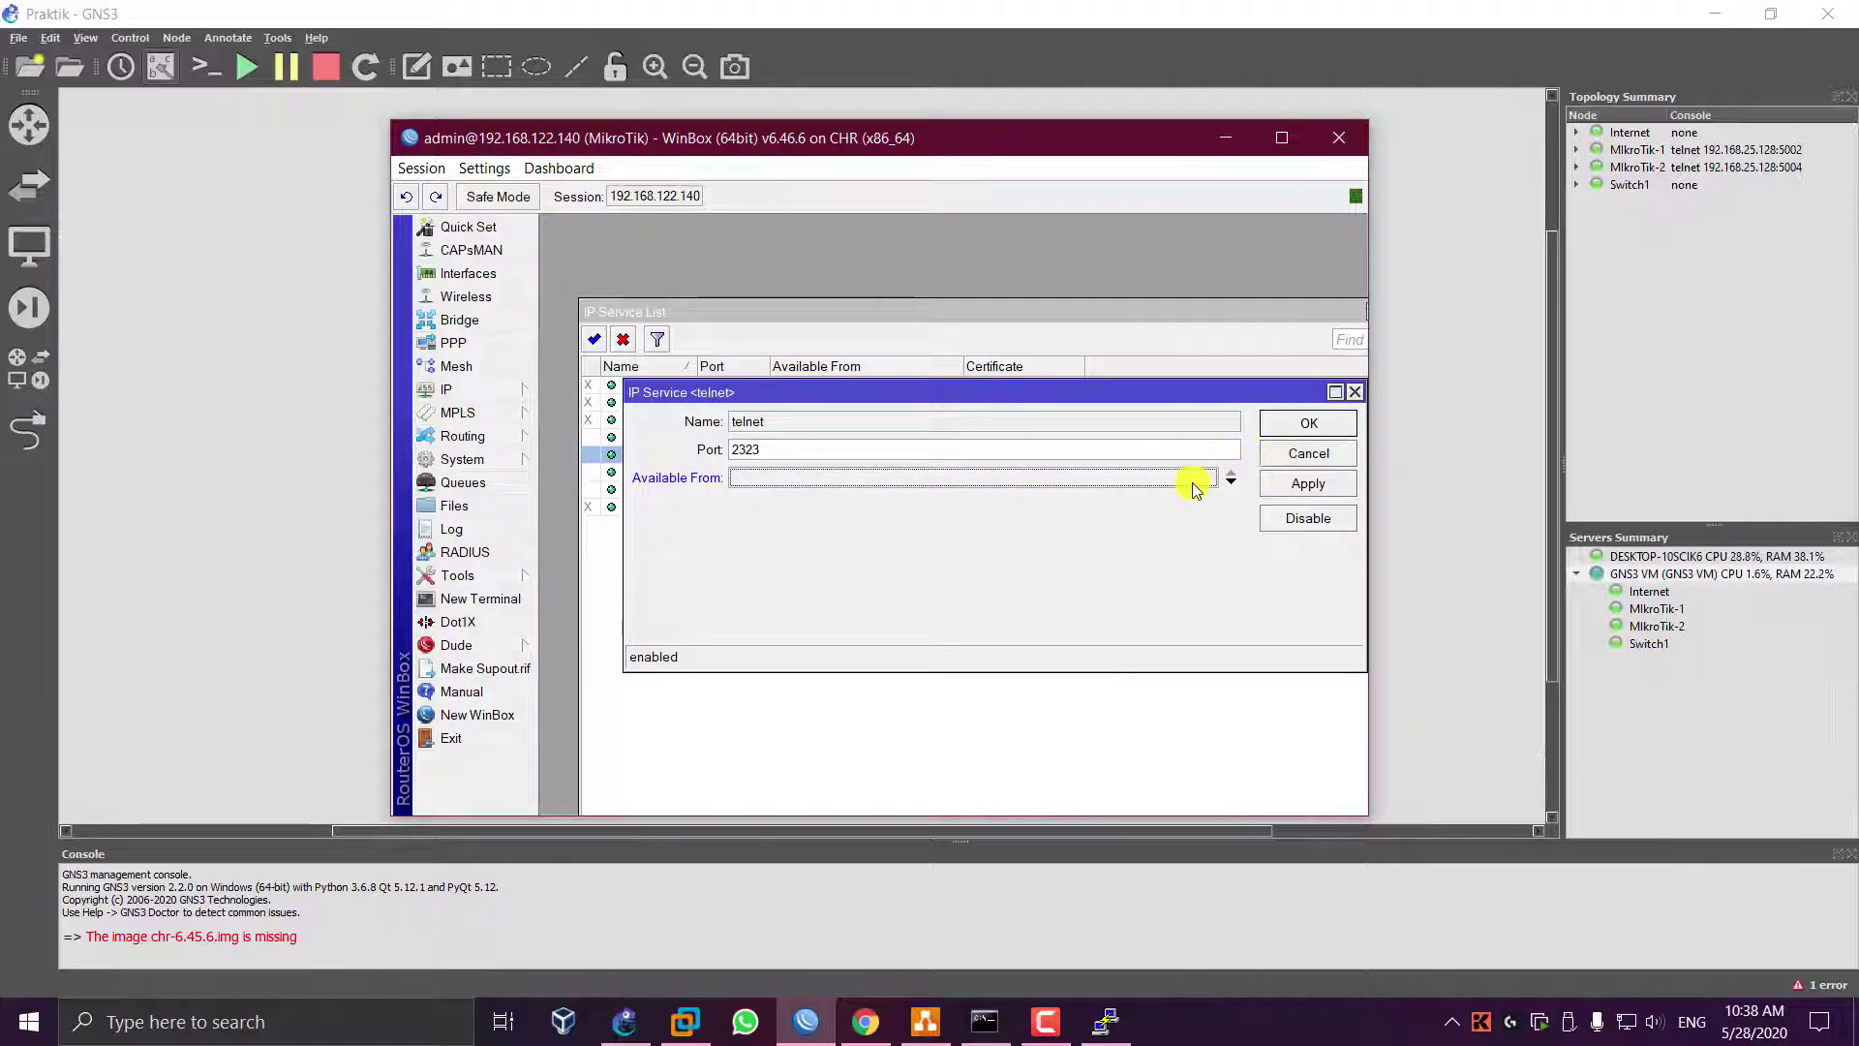
left_click(1029, 481)
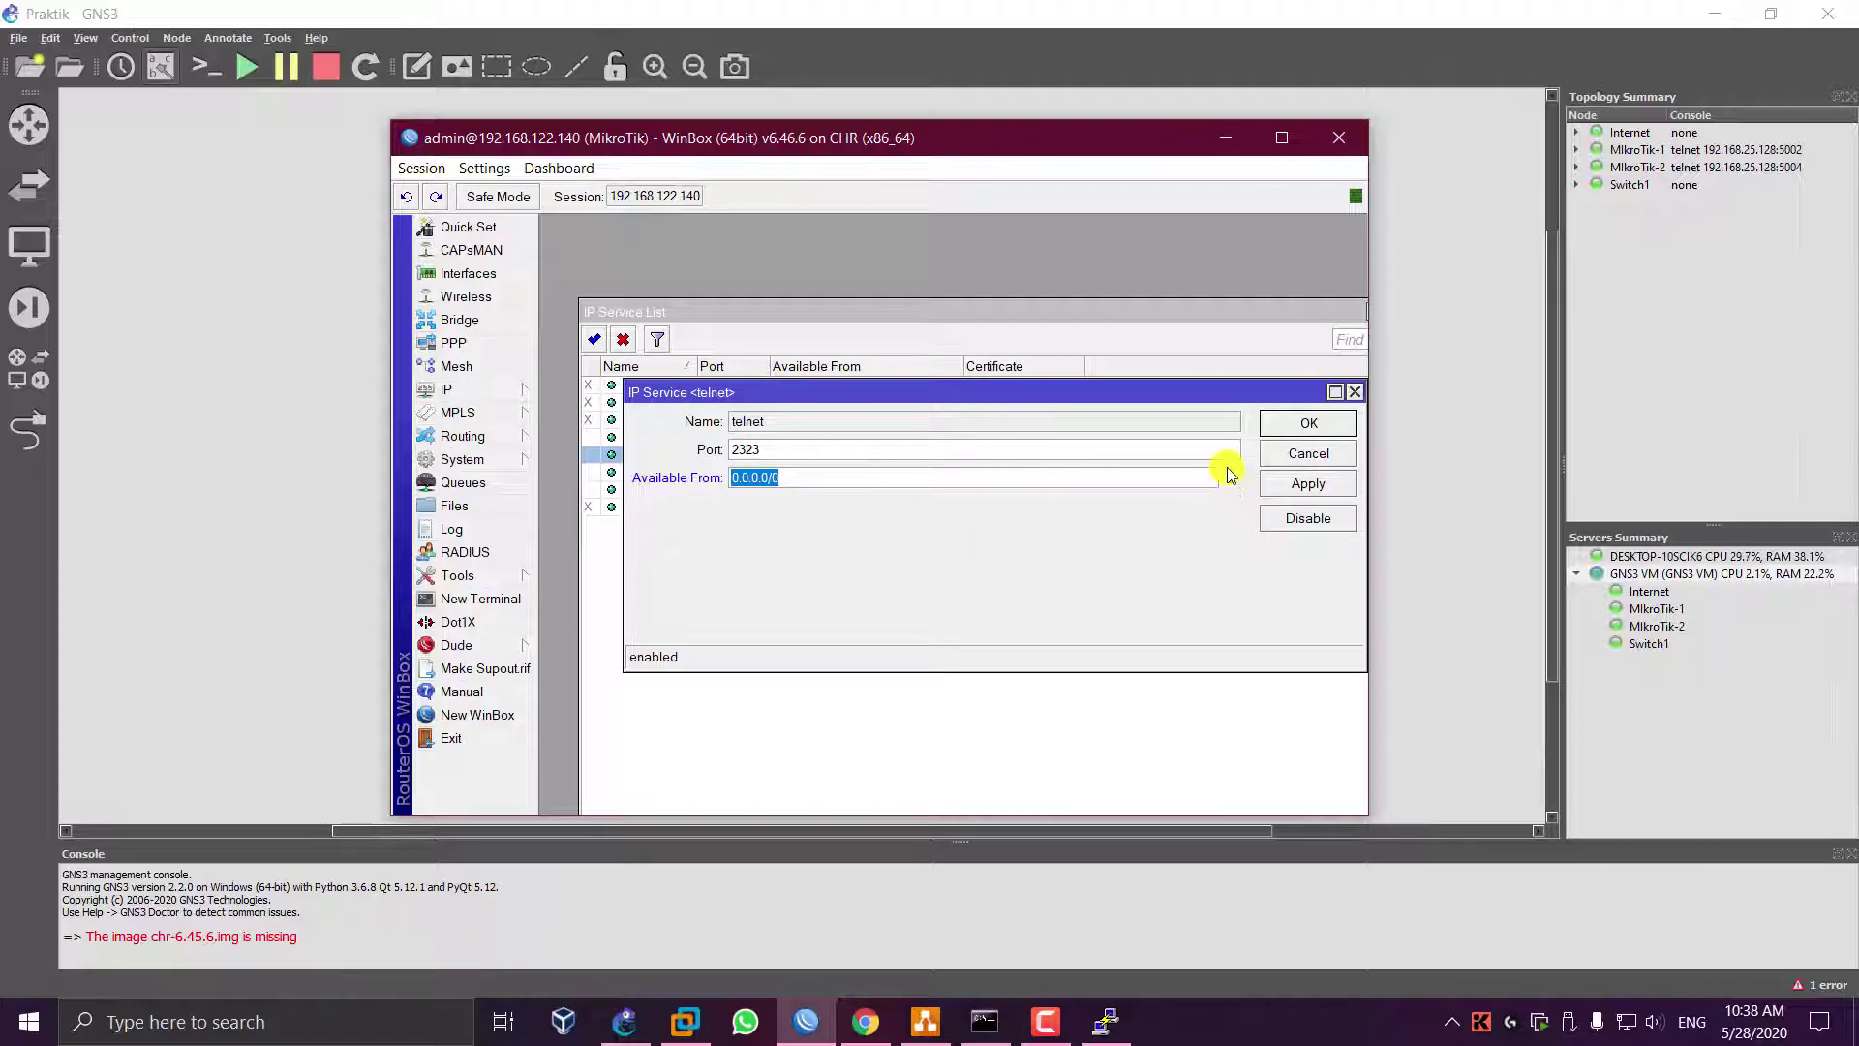
left_click(1231, 483)
left_click(1231, 499)
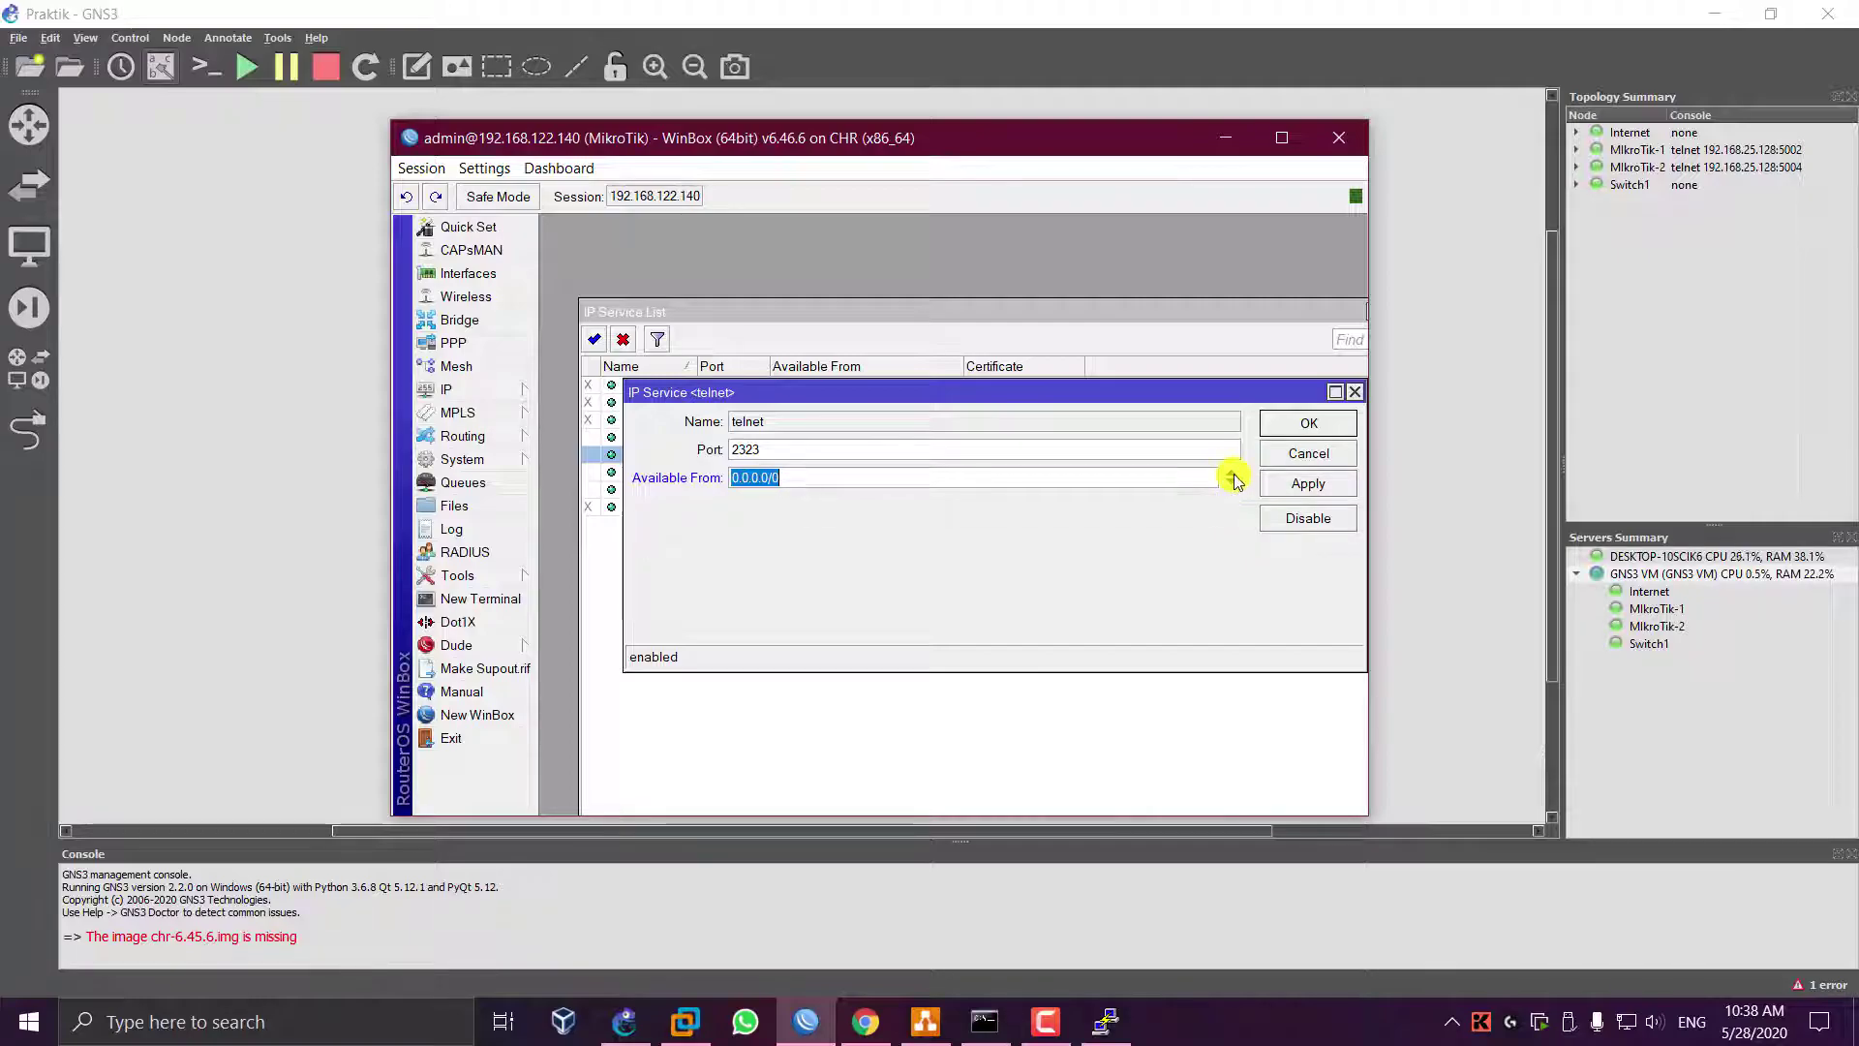
left_click(1231, 474)
left_click(1309, 423)
left_click(854, 555)
left_click(717, 437)
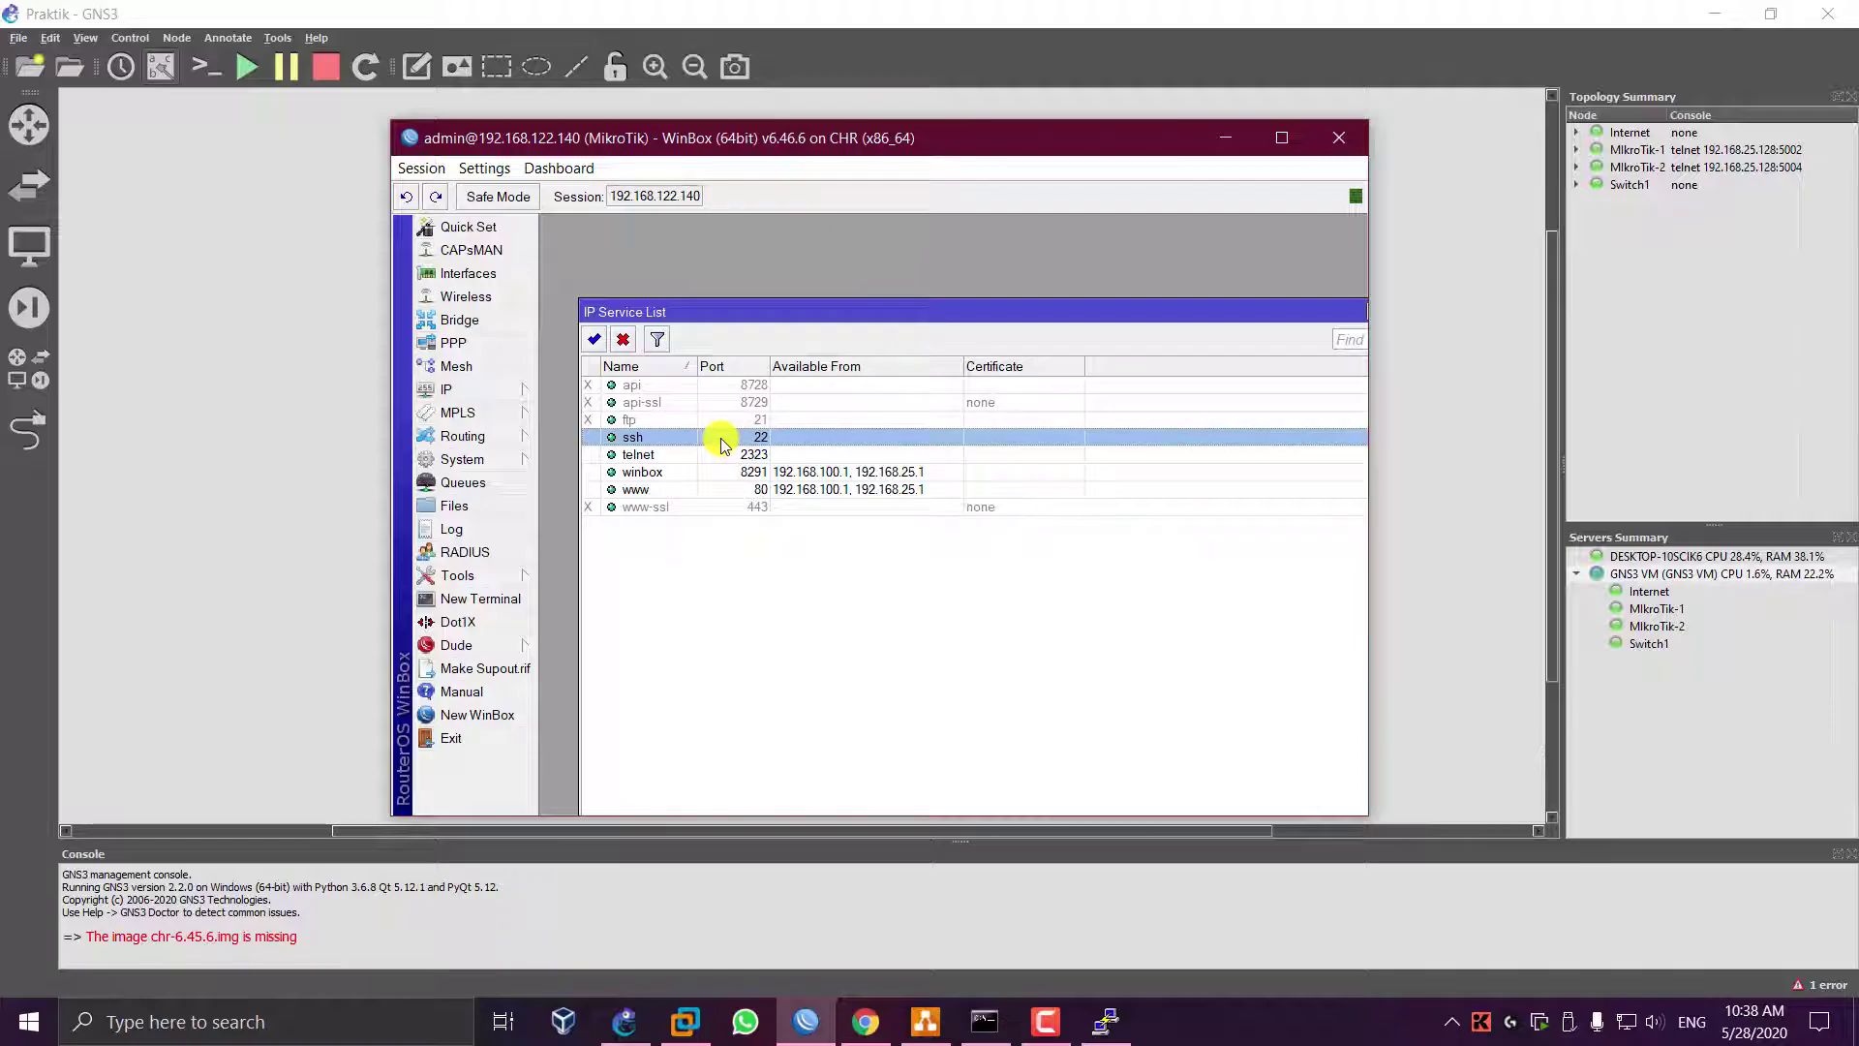
Open the ssh service settings to confirm port 22, and launch PuTTY via search.
double_click(657, 440)
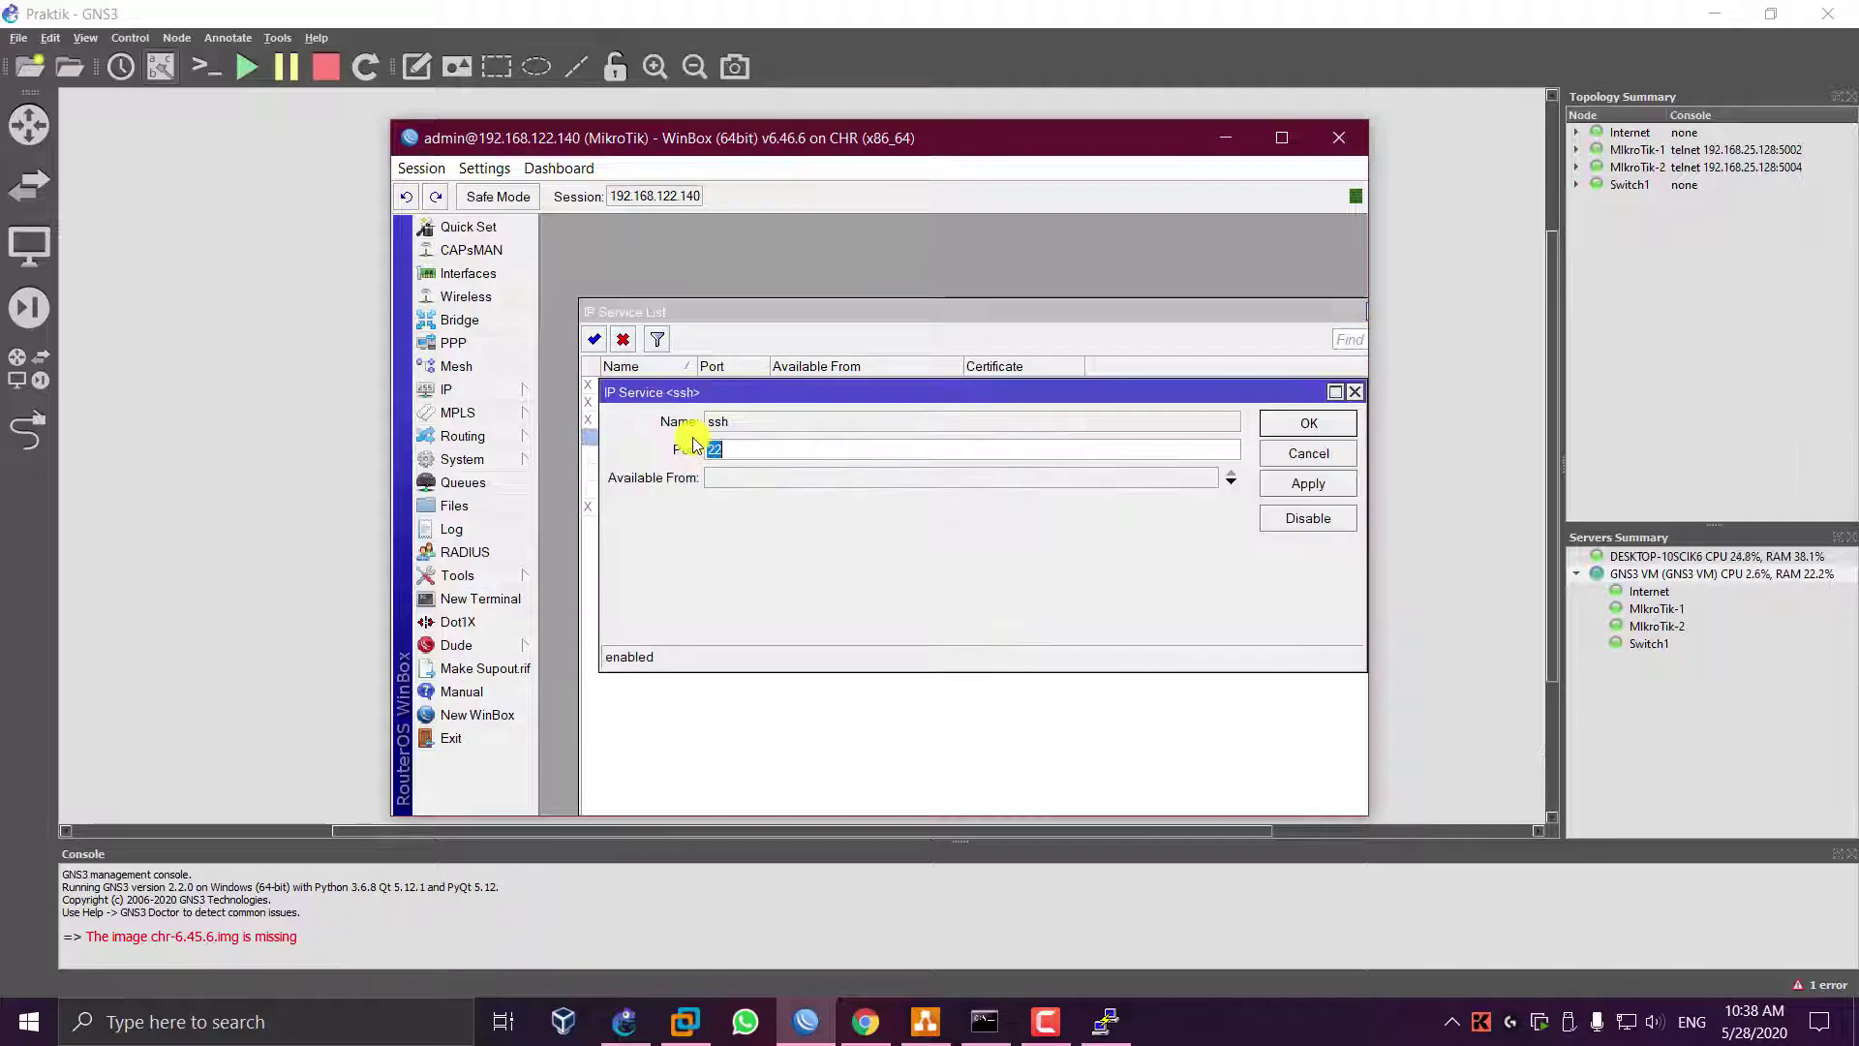
left_click(27, 1022)
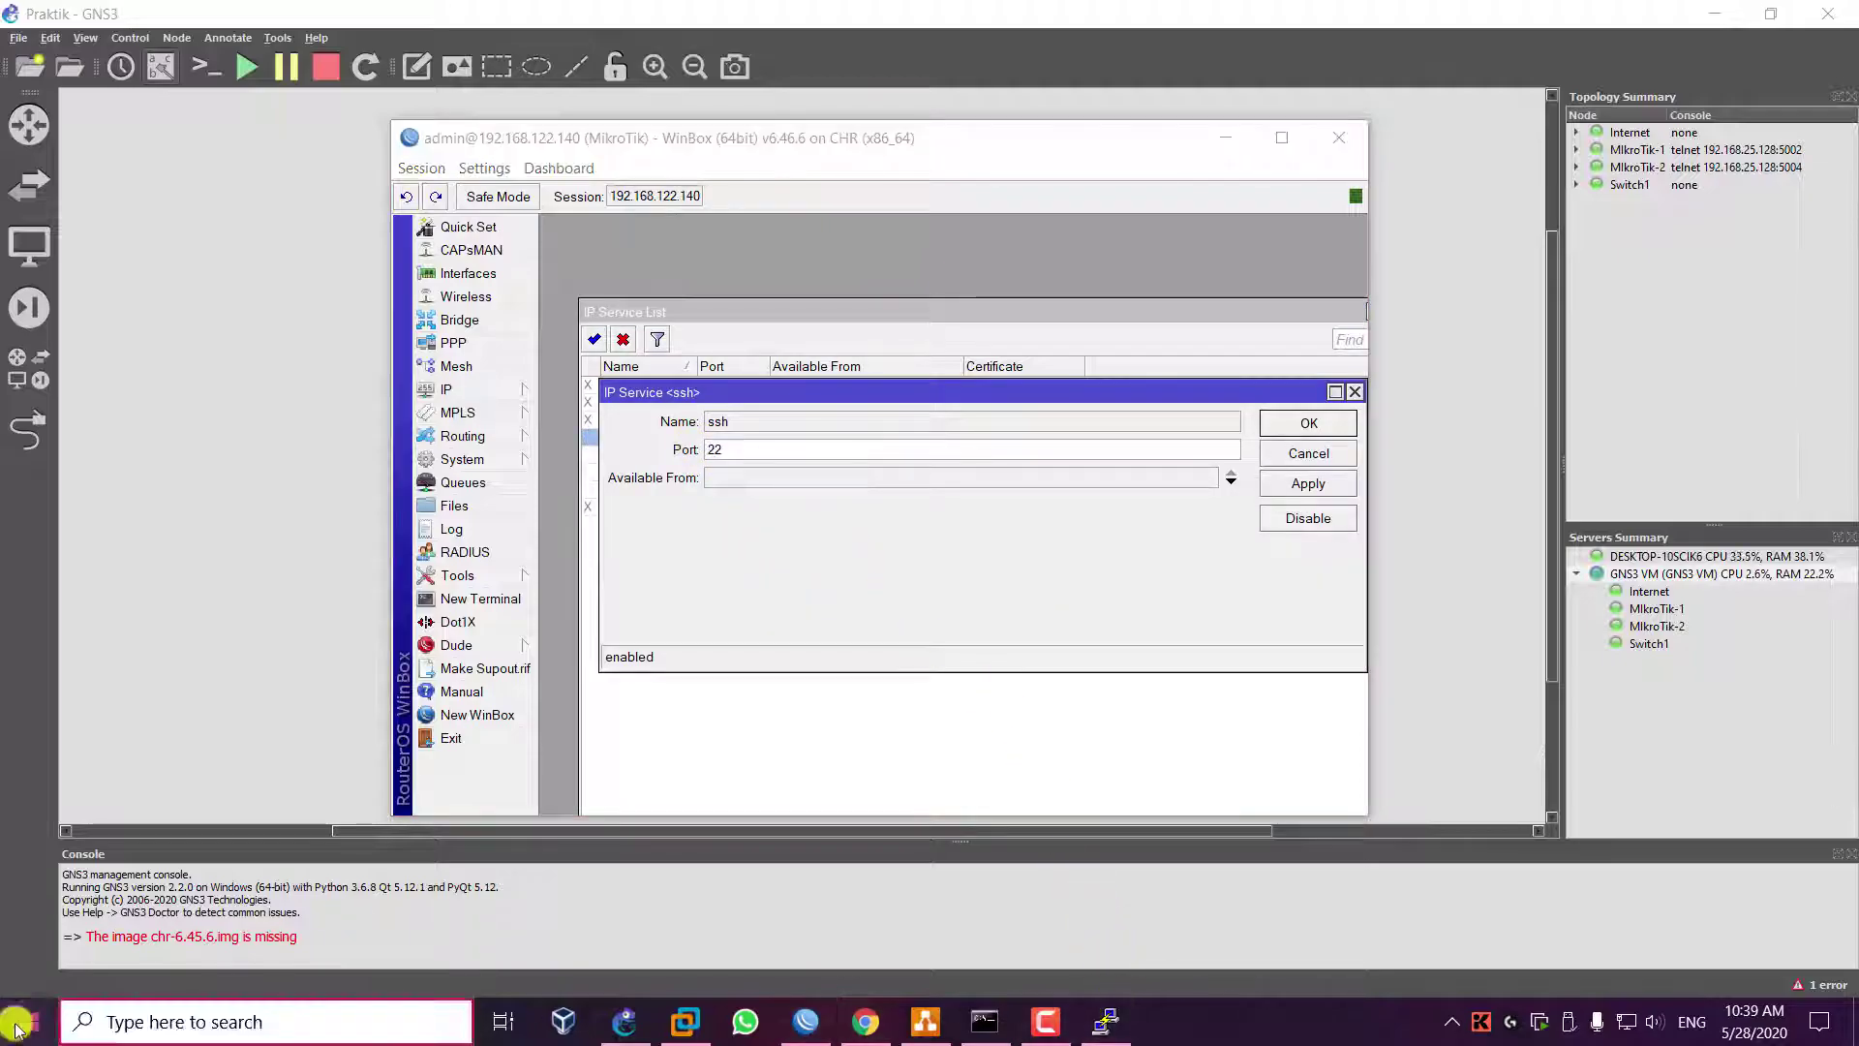
type("[p")
key("BackSpace")
key("BackSpace")
type("putty")
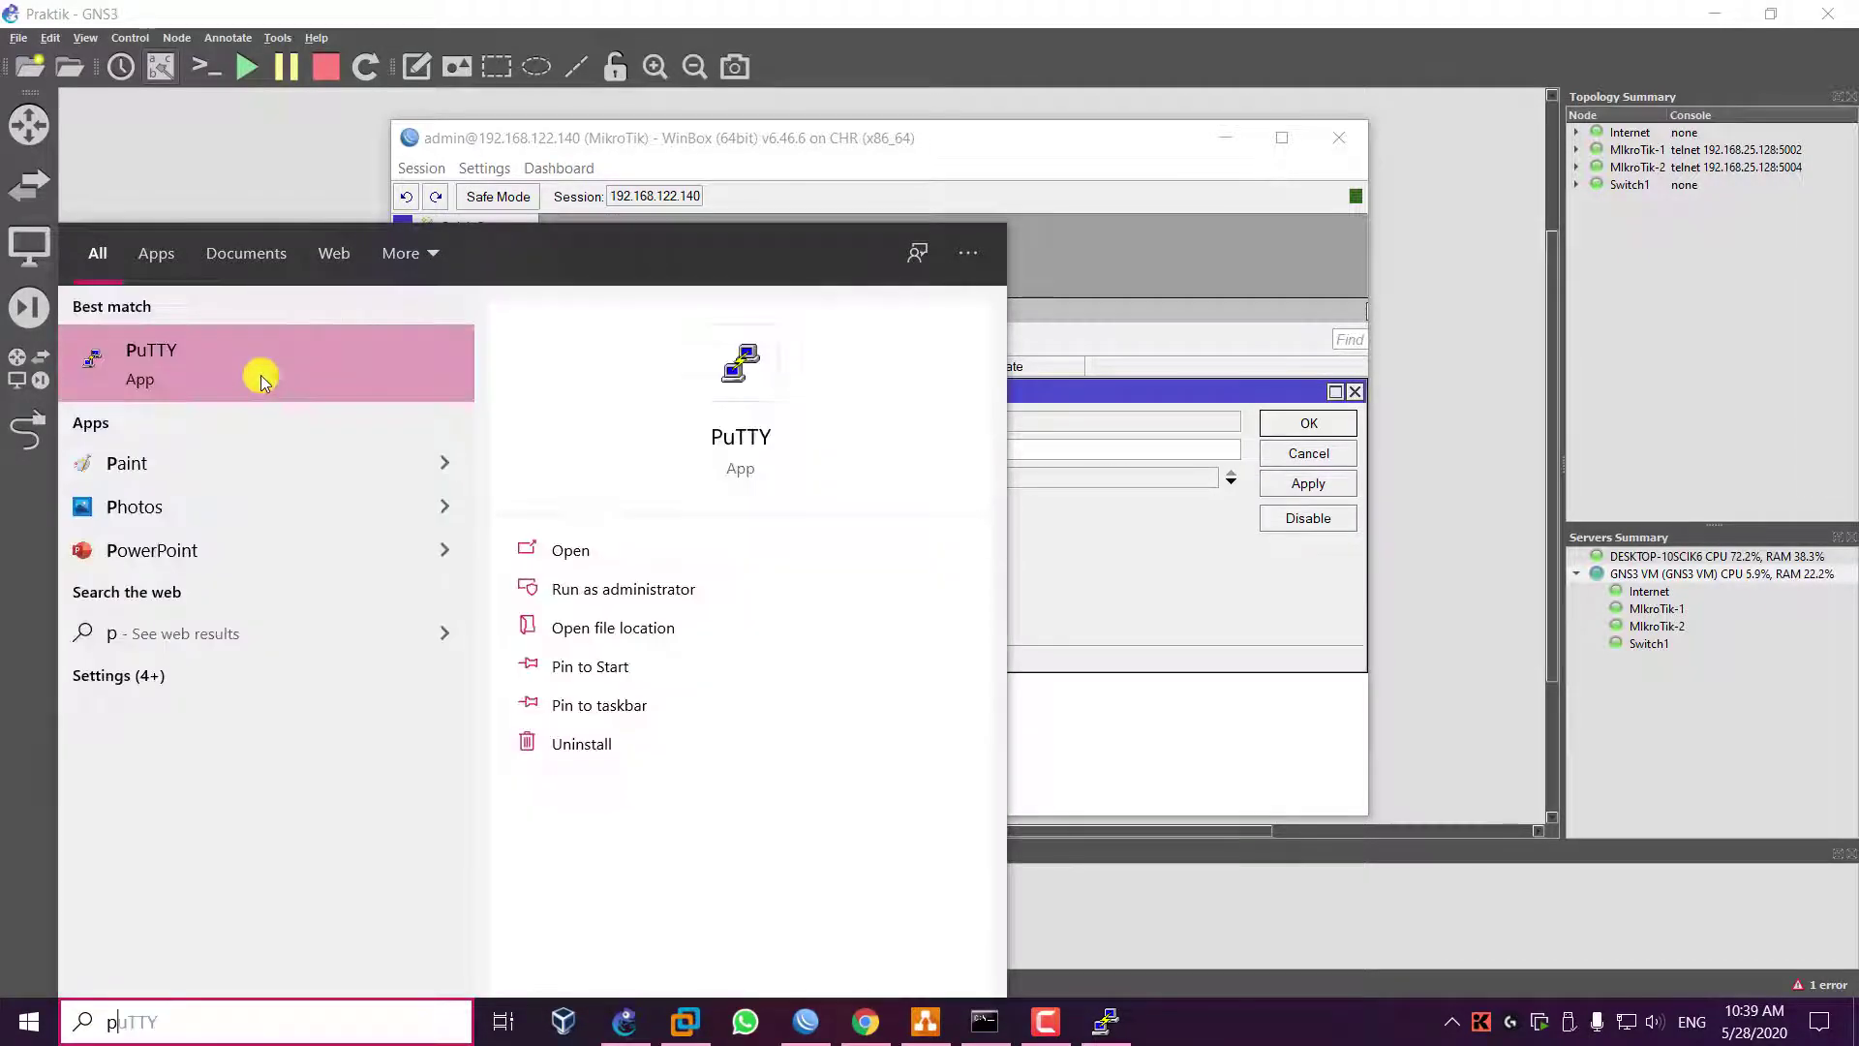
left_click(257, 374)
Open an SSH connection in PuTTY to 192.168.122.140 on port 22.
left_click_drag(978, 277, 1386, 241)
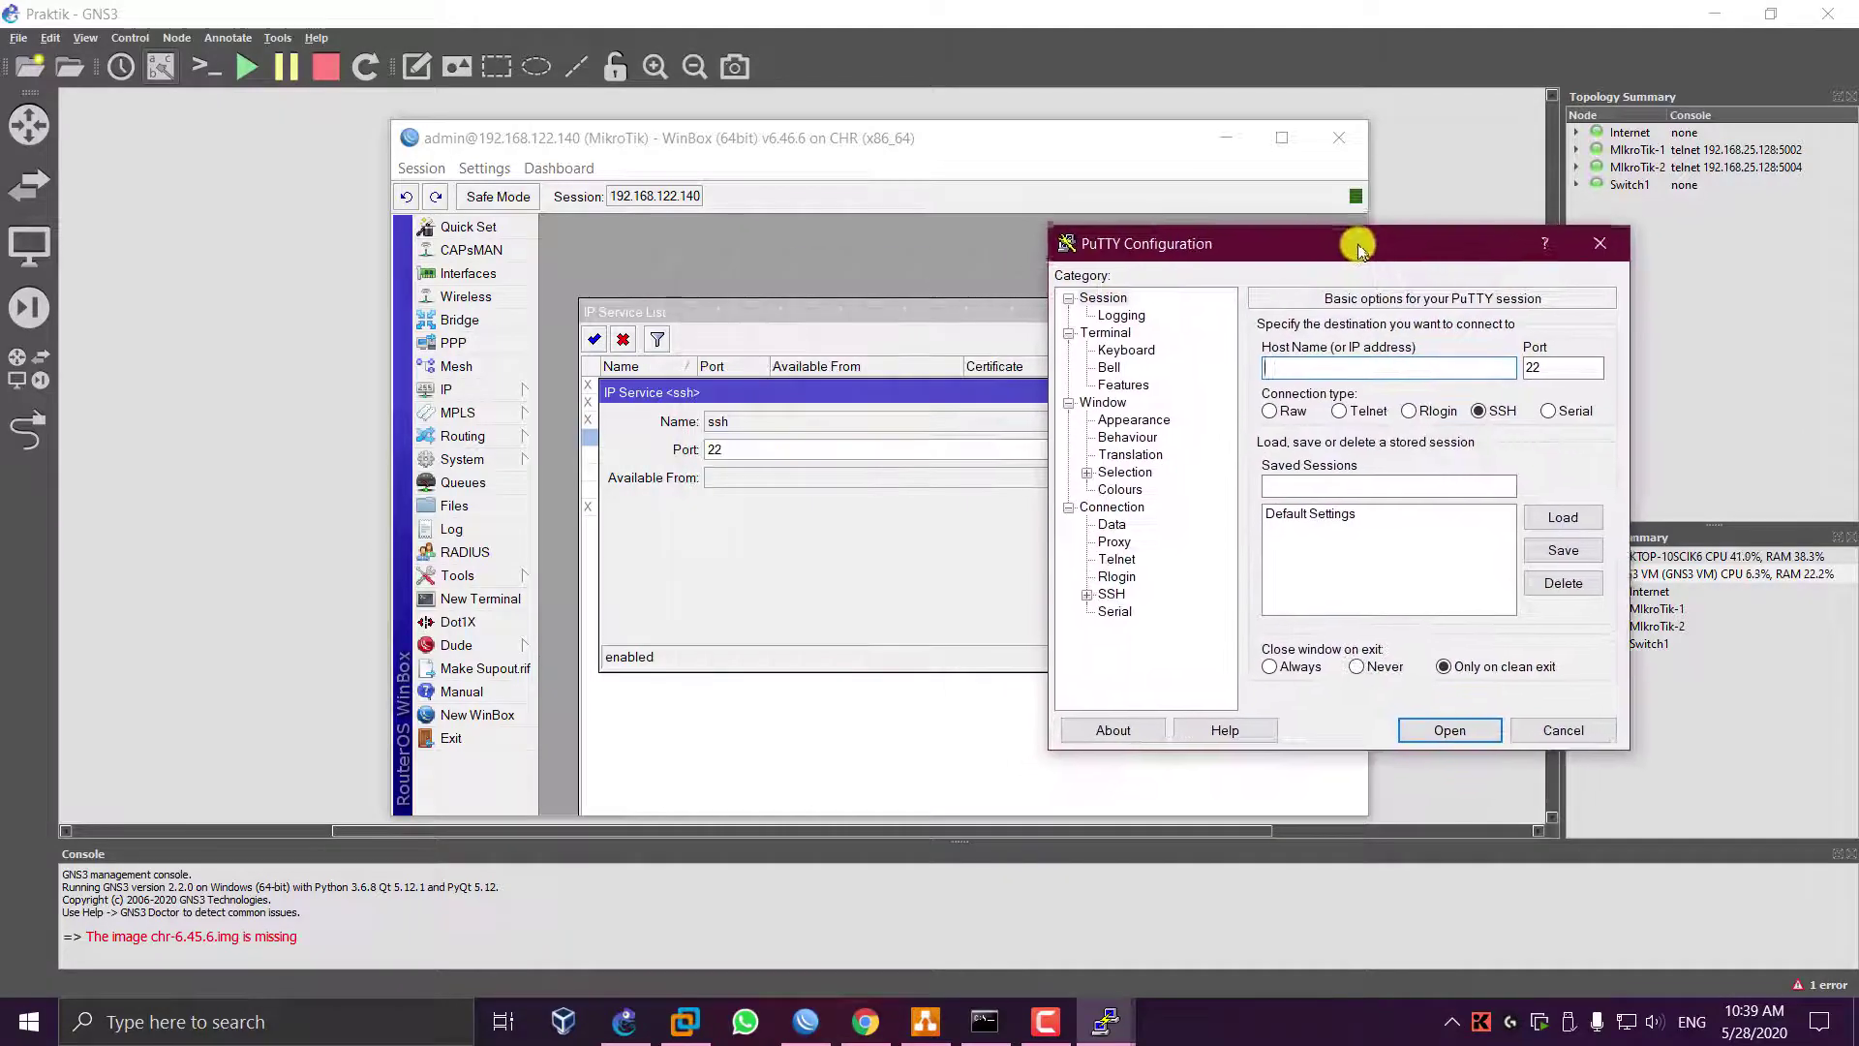
left_click(1341, 405)
type("192.168.122.140")
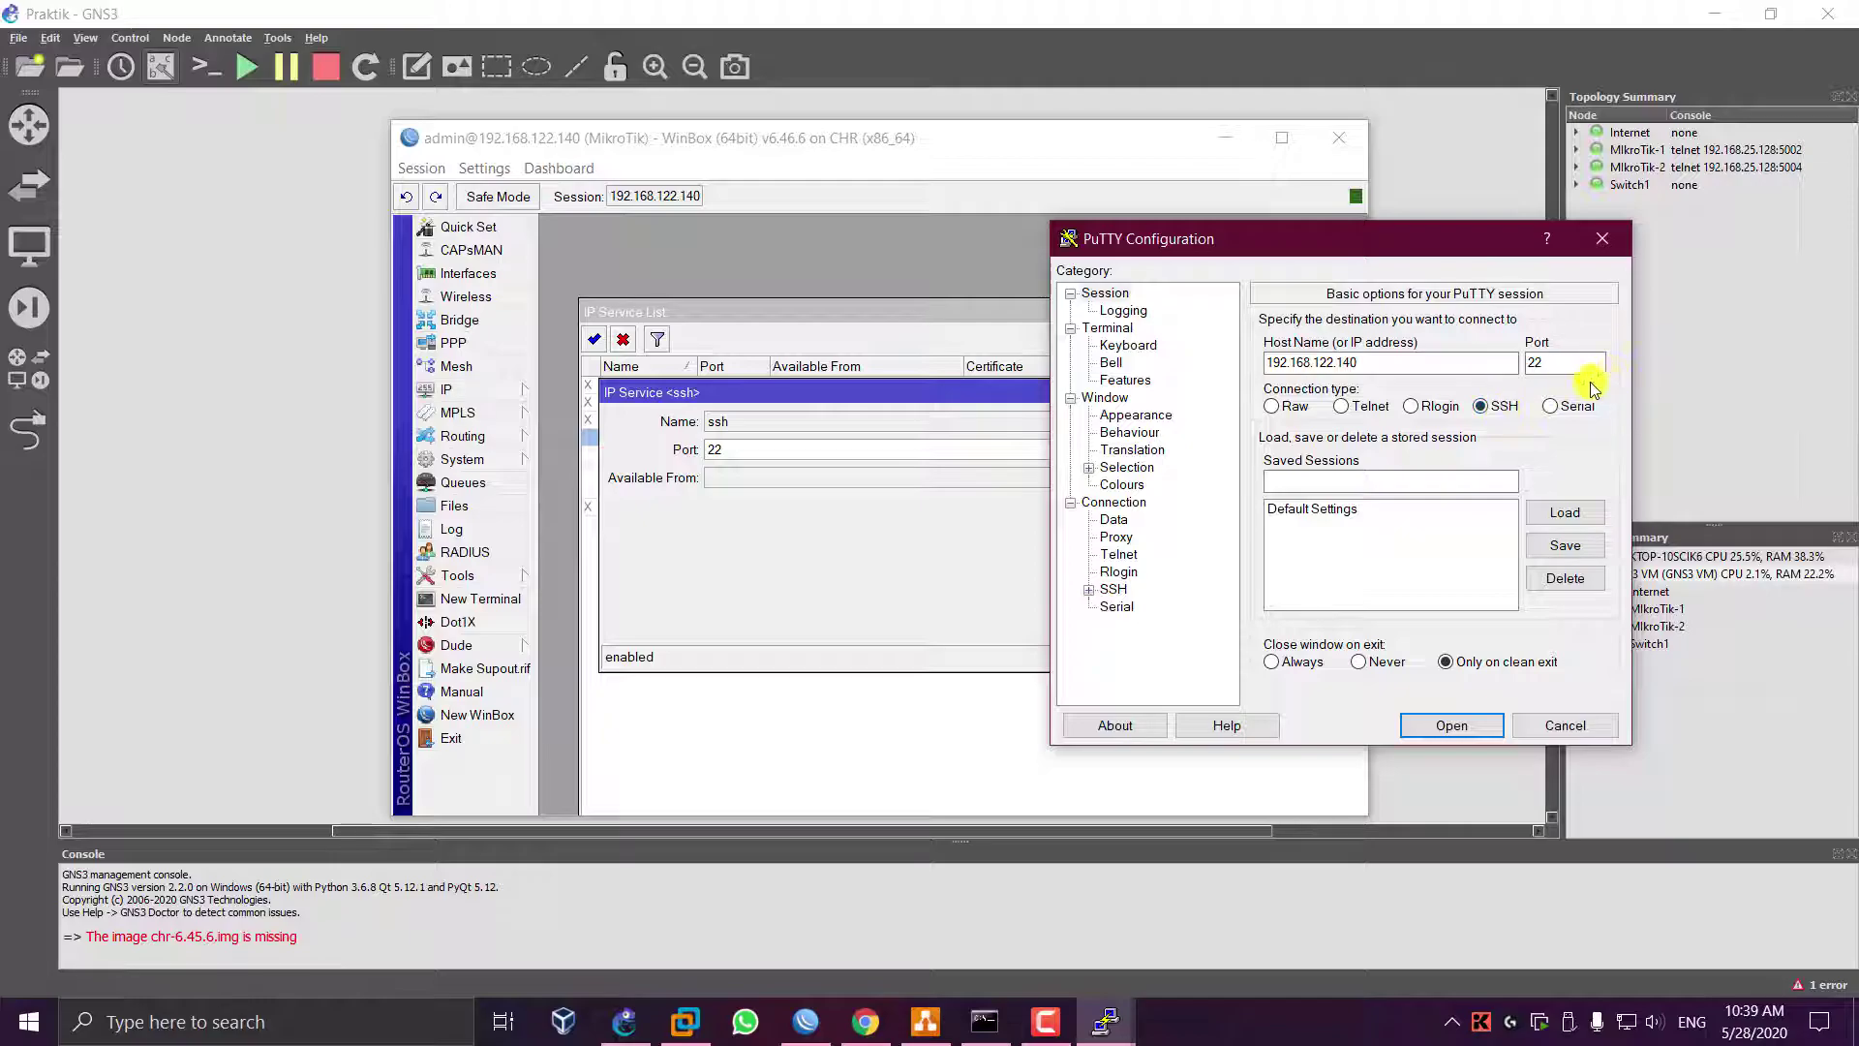
left_click(1448, 727)
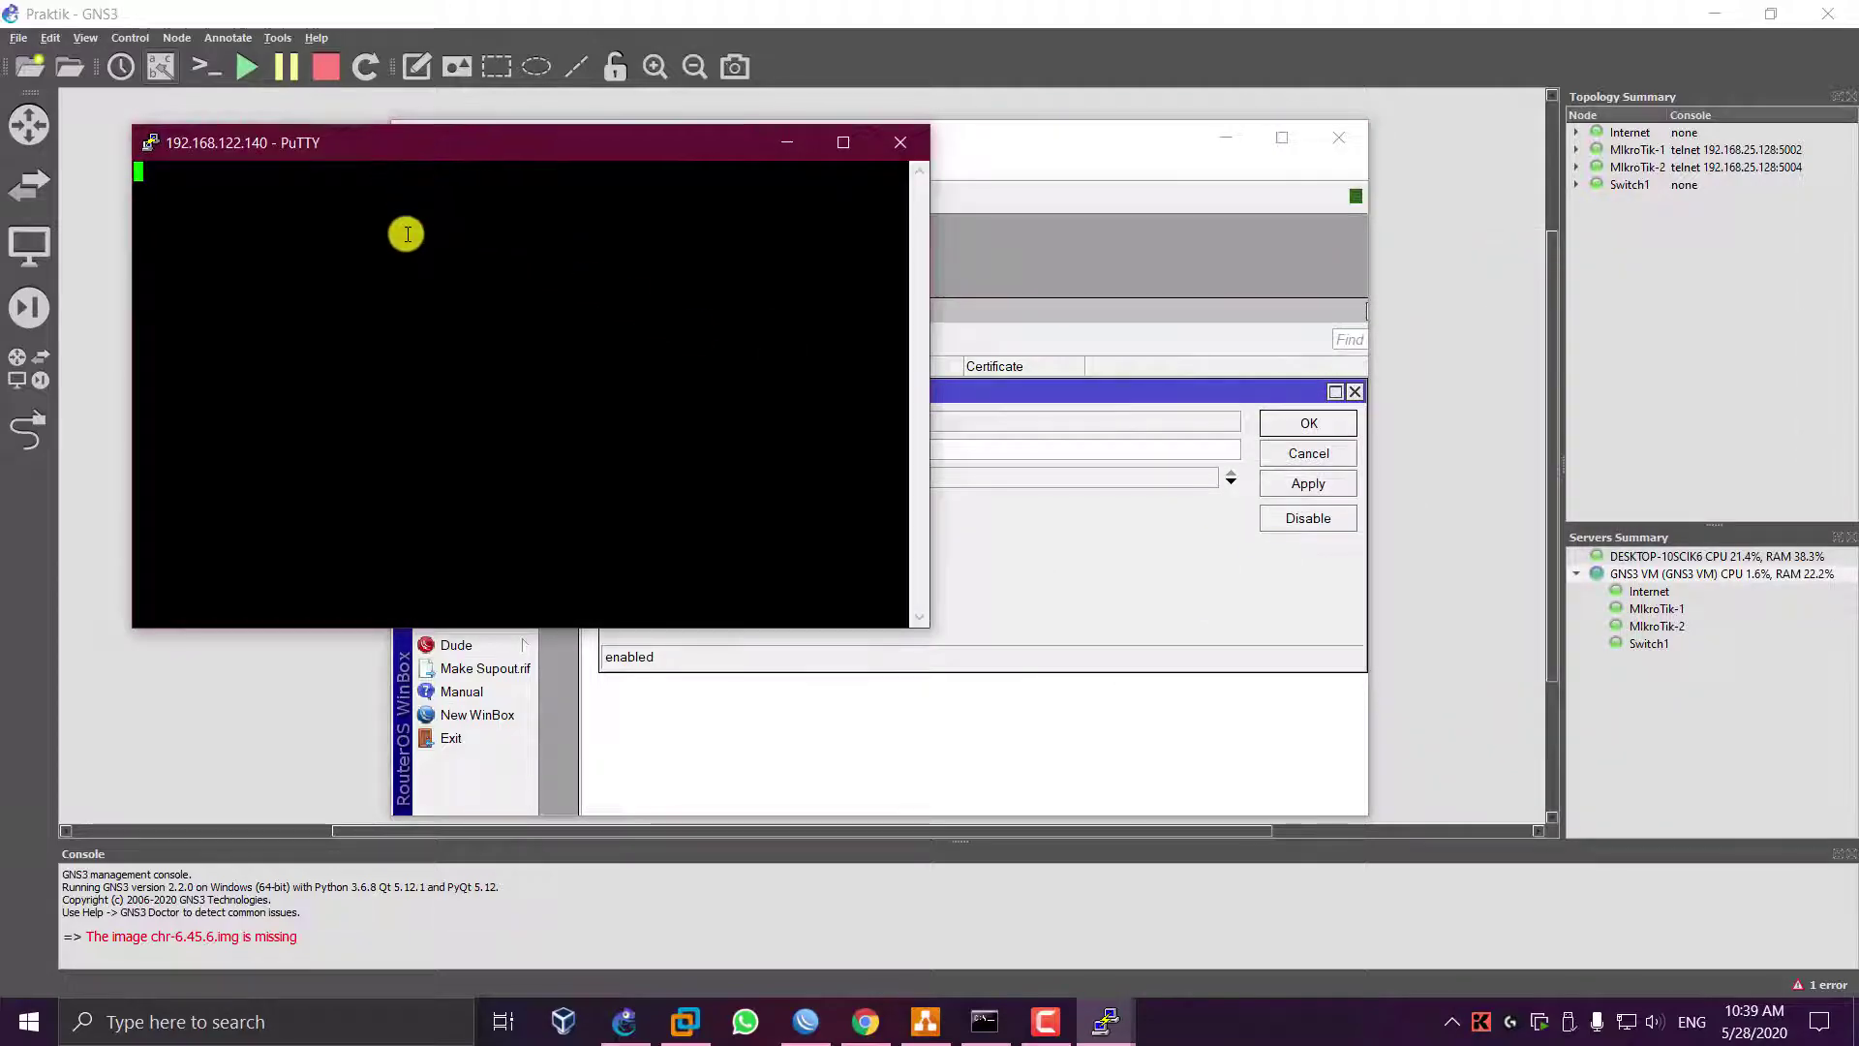
Accept the router's SSH host key and log in as admin to the MikroTik prompt.
left_click(786, 680)
left_click_drag(349, 141, 1234, 237)
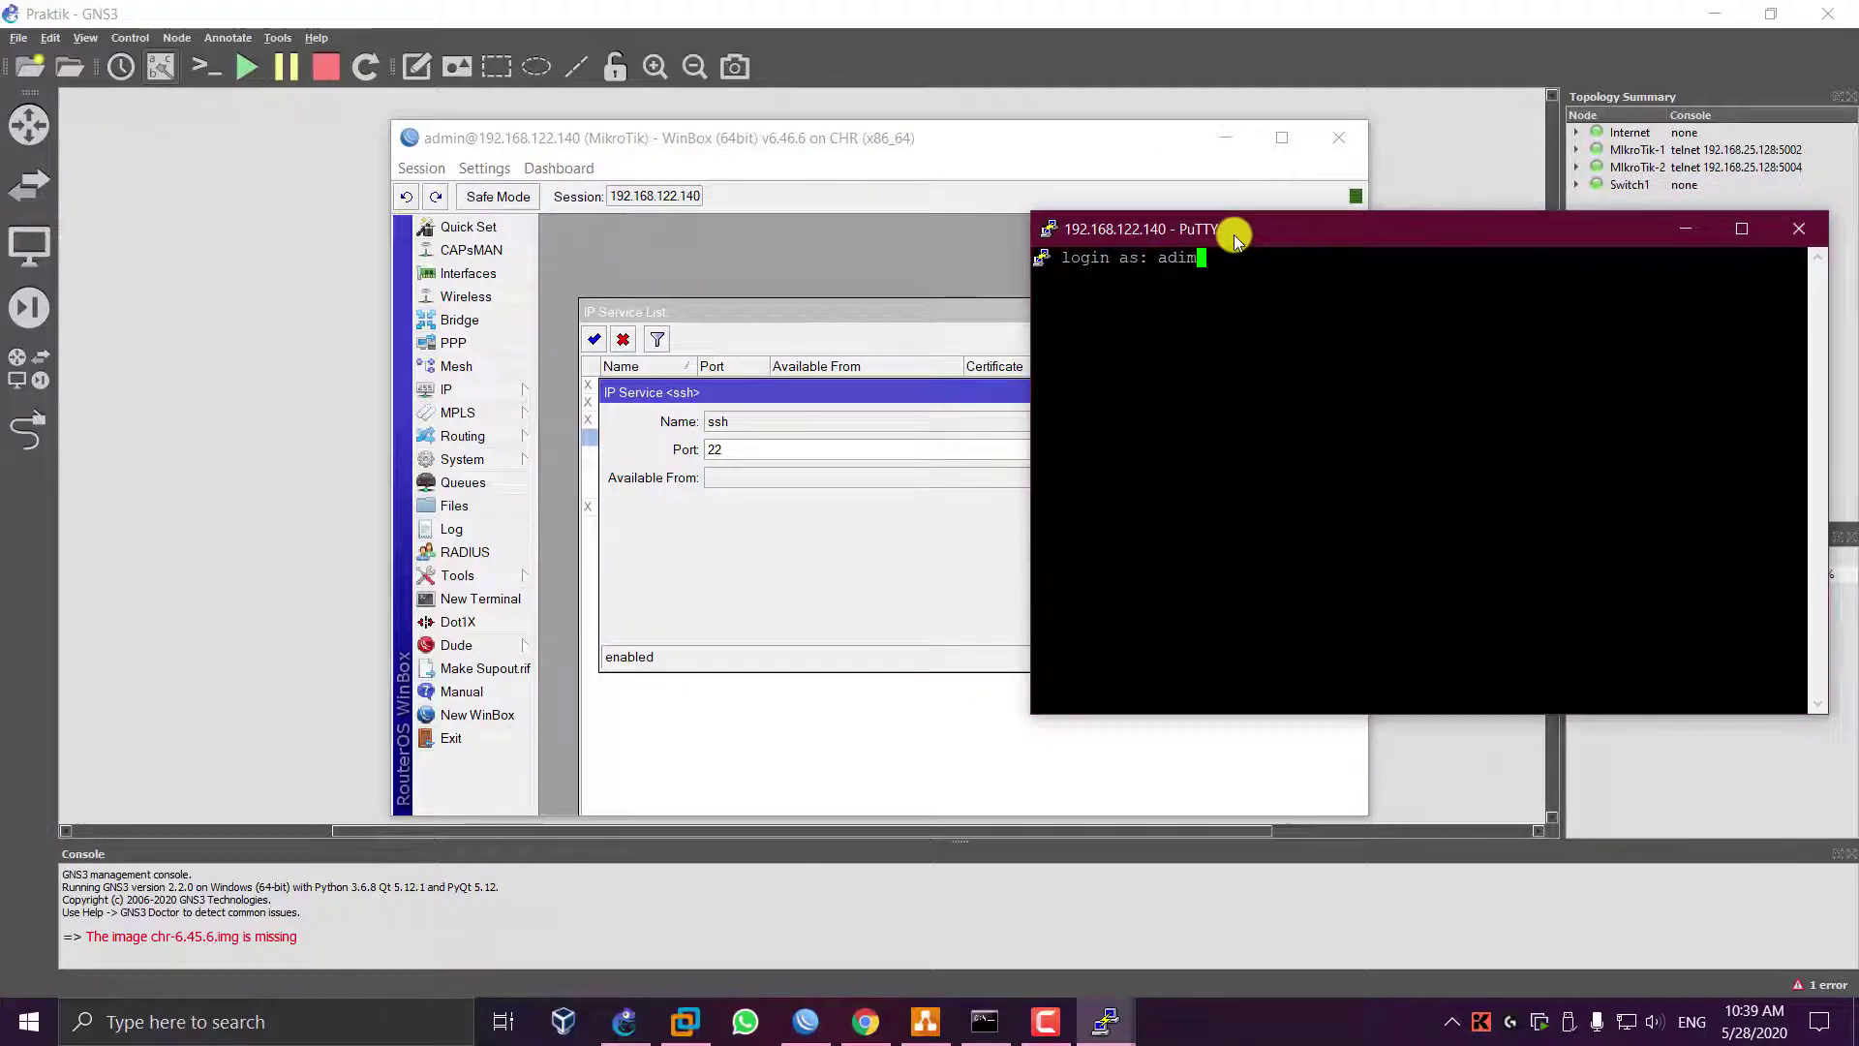
key("Return")
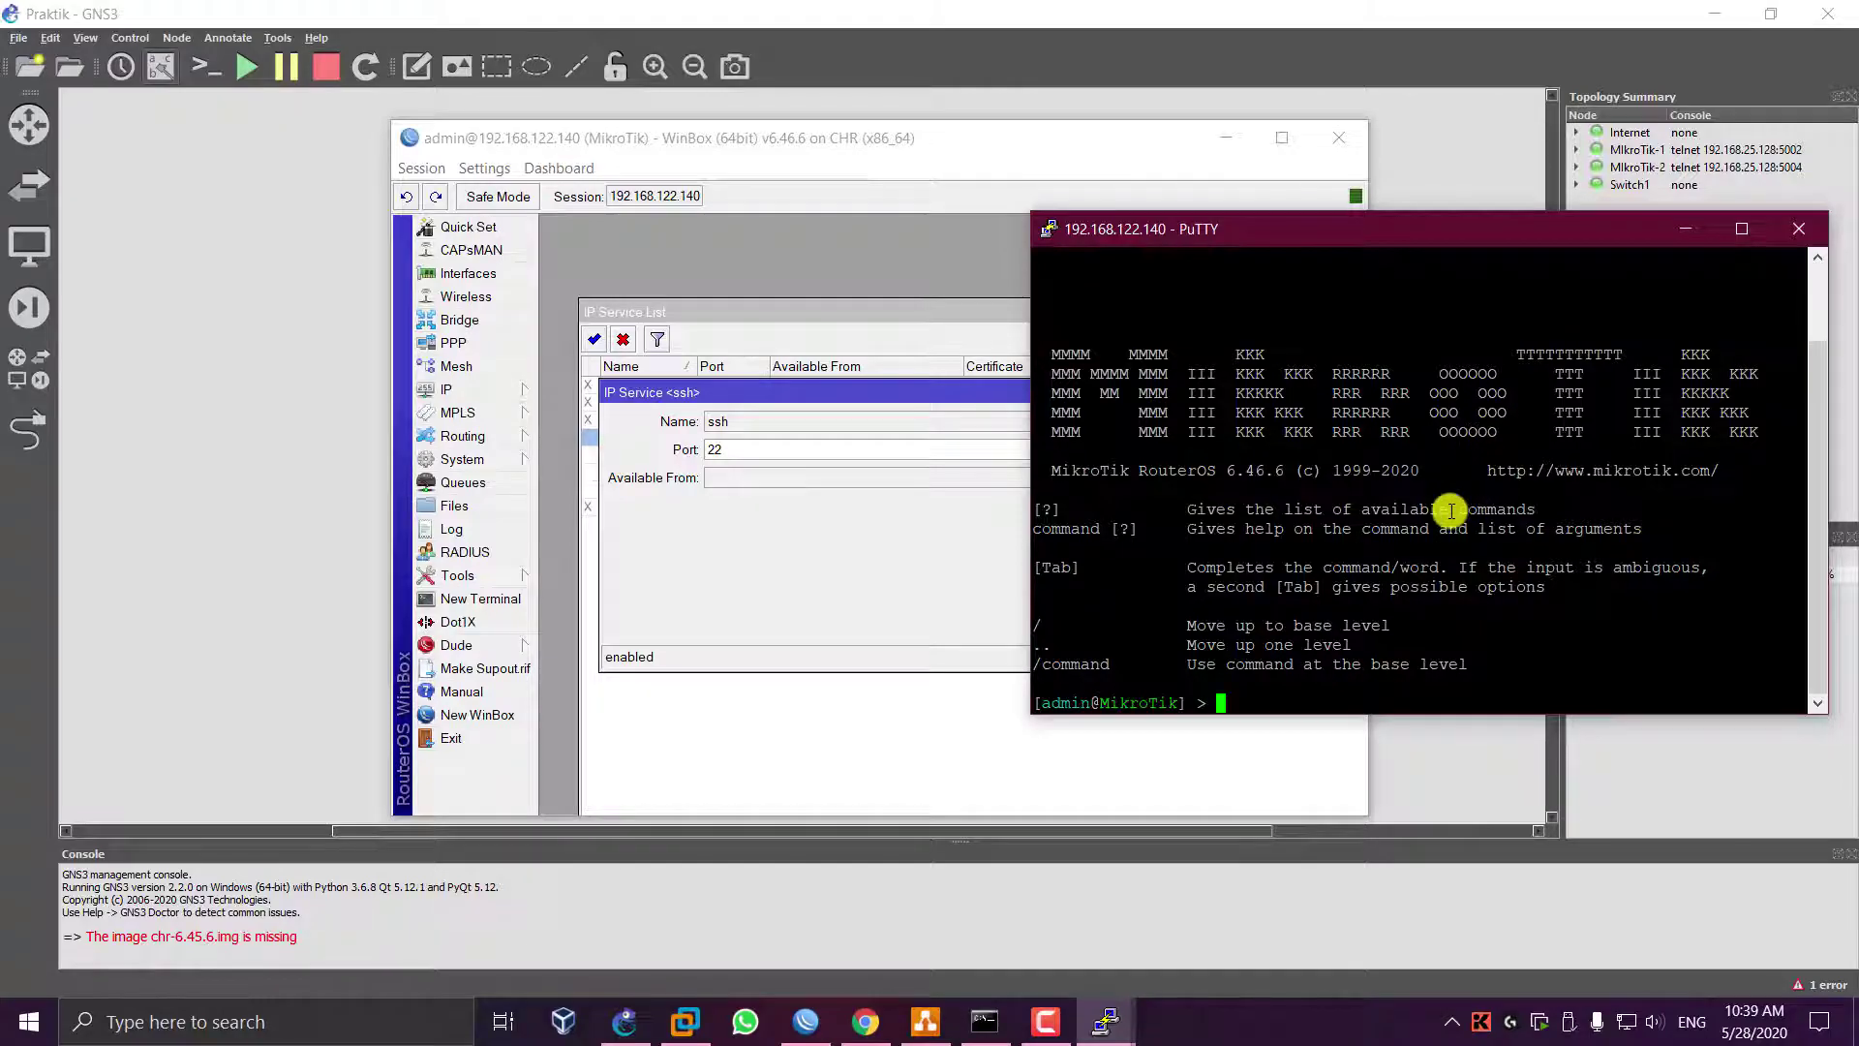
left_click_drag(1463, 240, 1418, 272)
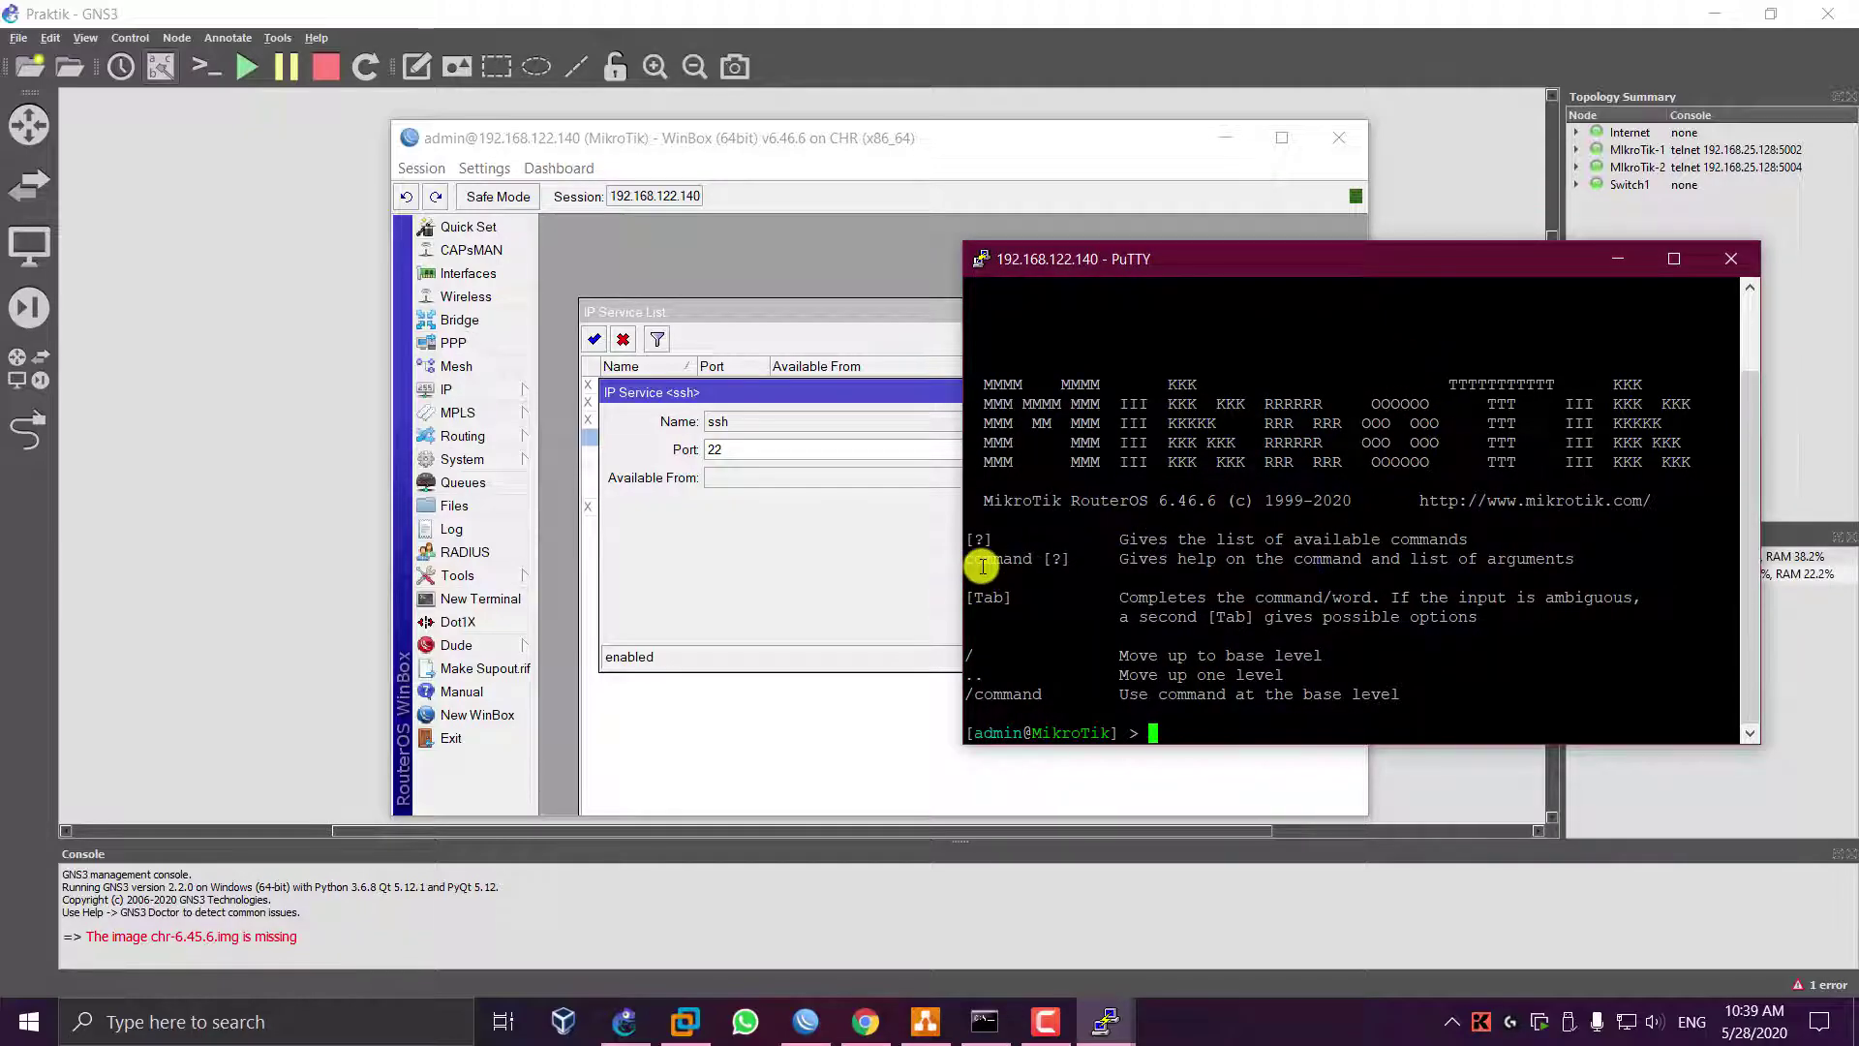
left_click(844, 559)
Delete ssh's 0.0.0.0/0 Available From entry and save the service on port 22.
left_click(837, 478)
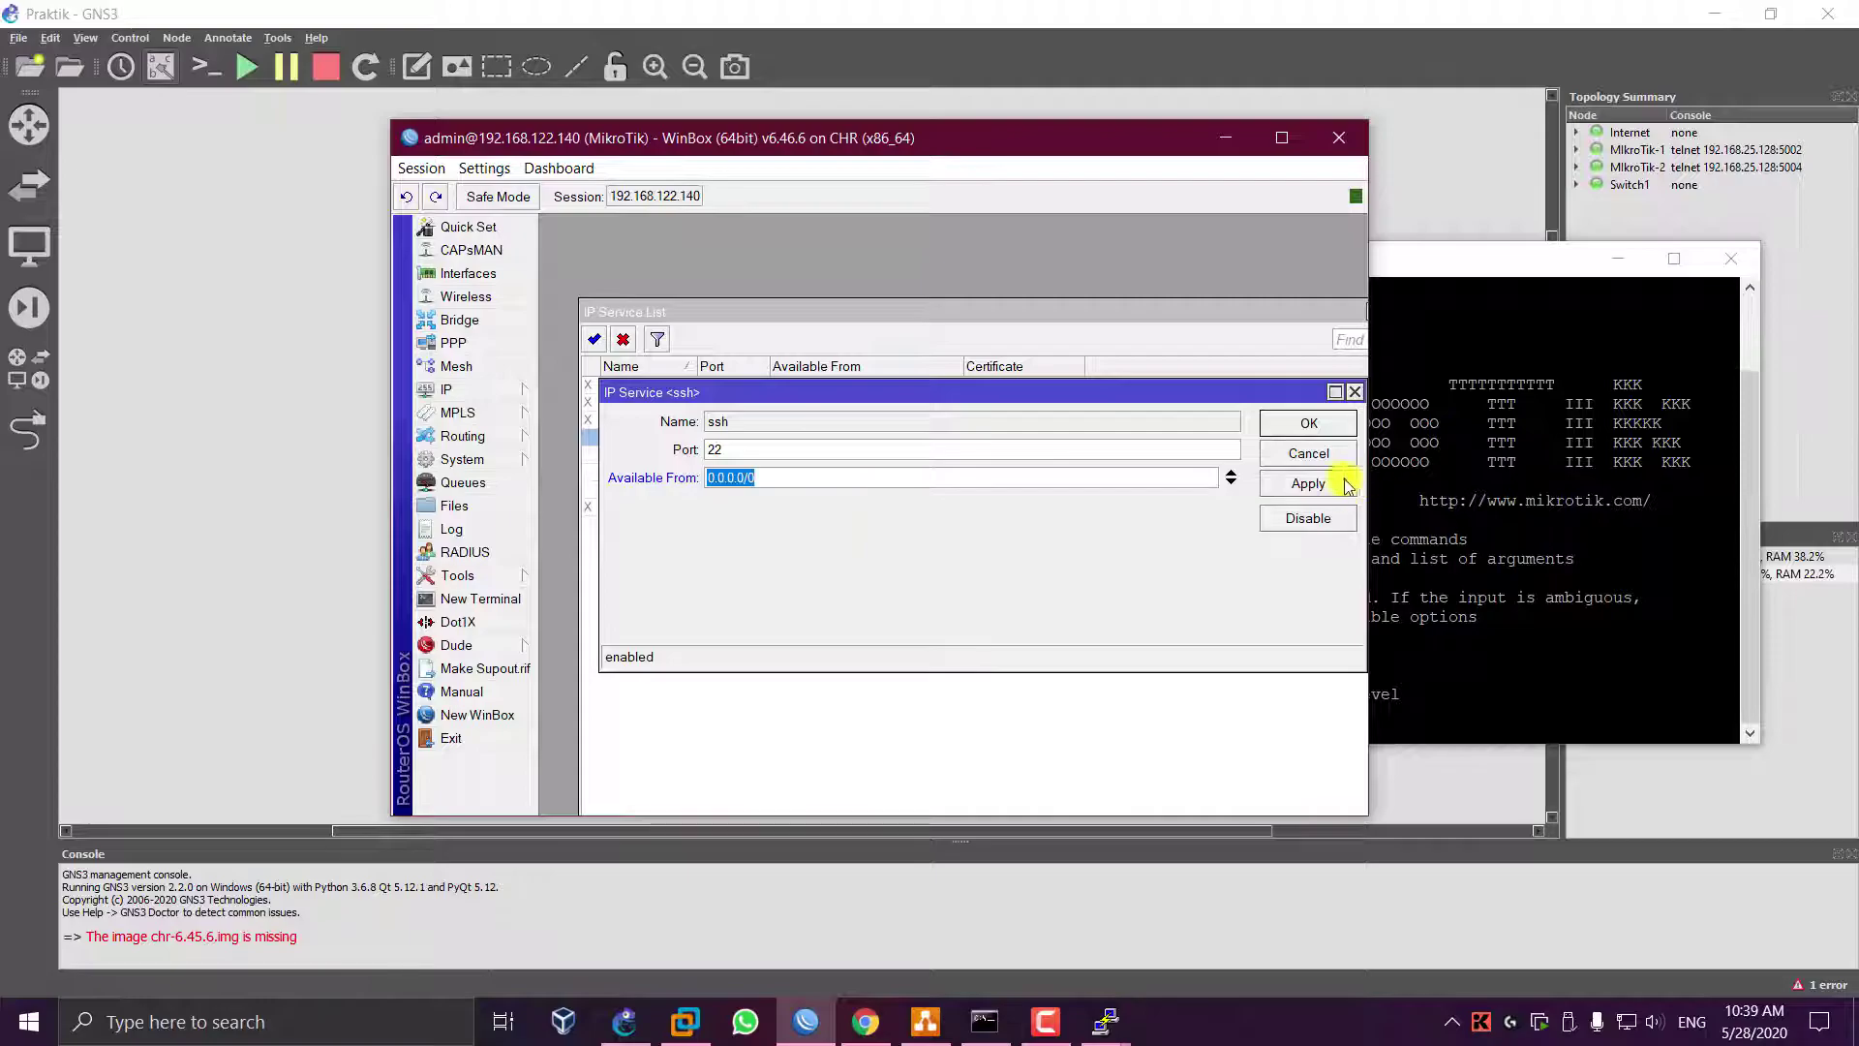
key("BackSpace")
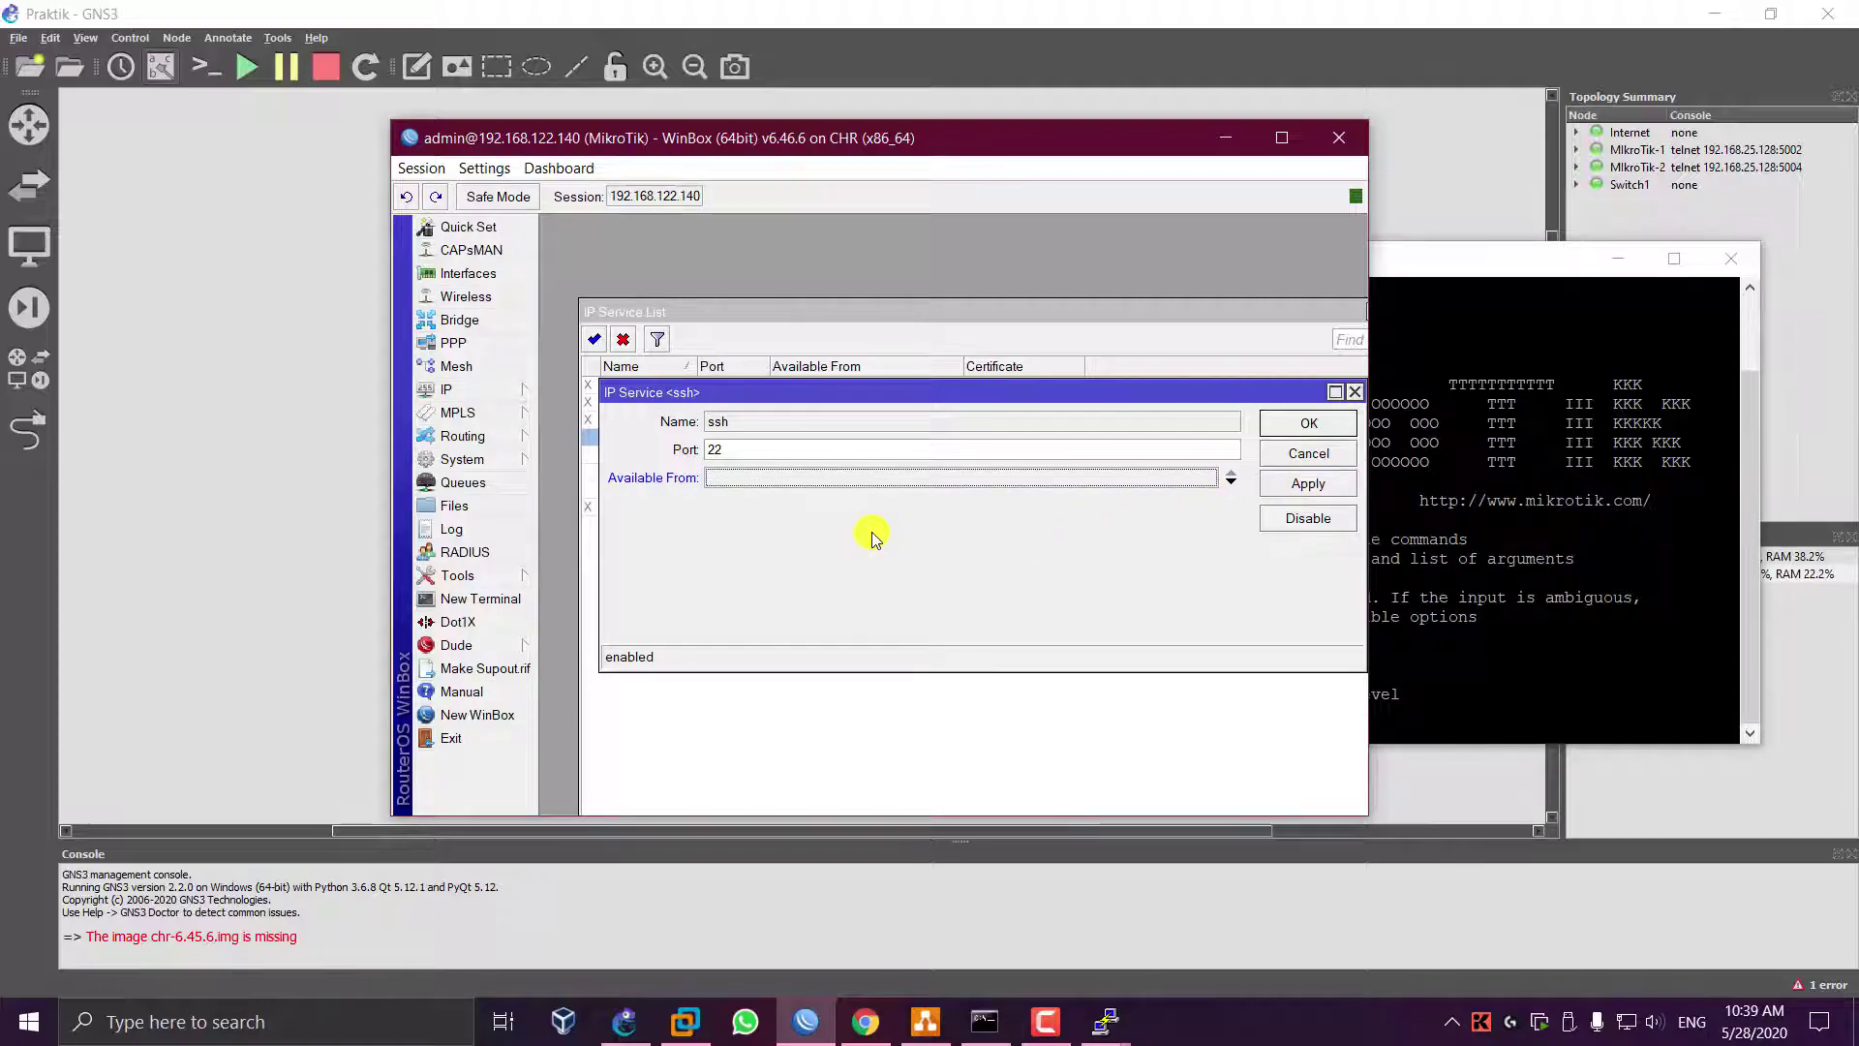
left_click_drag(904, 392, 880, 556)
left_click(710, 490)
Look over the service rows, then bring the PuTTY SSH session back to the front.
left_click(712, 473)
left_click(709, 455)
left_click(767, 569)
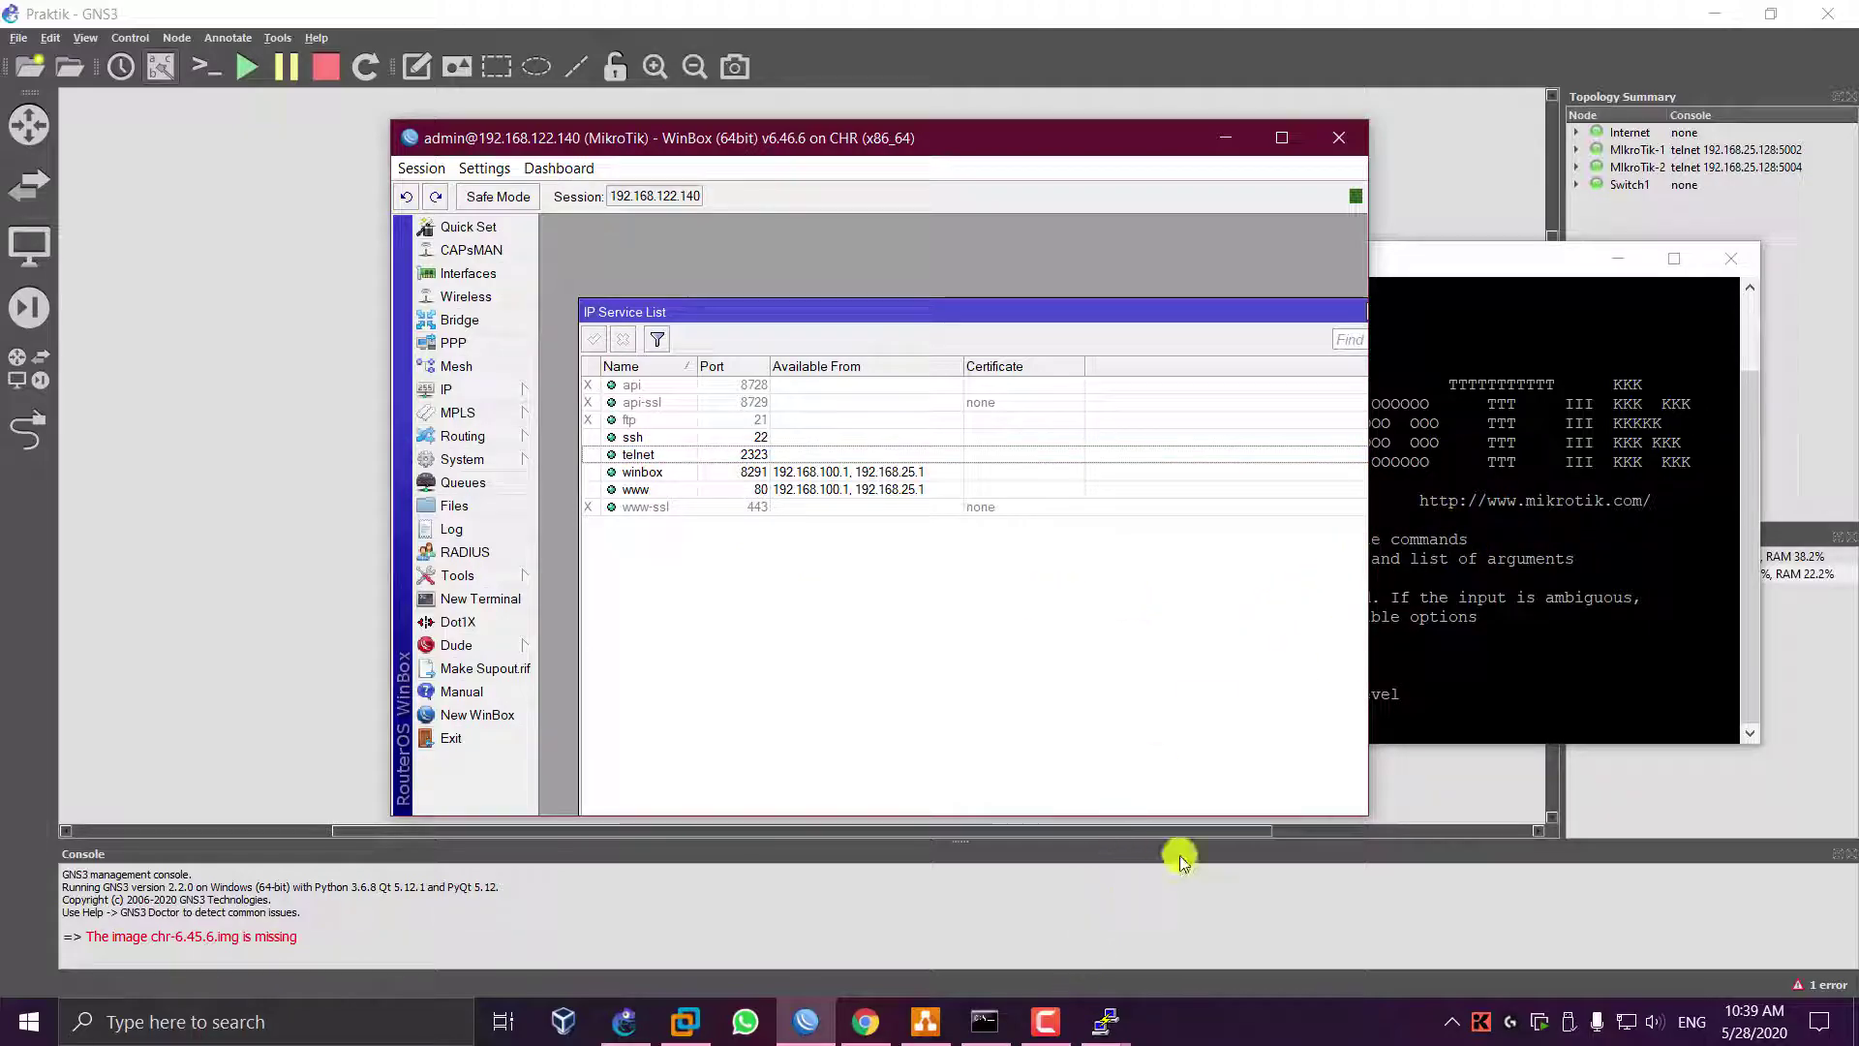
left_click_drag(1145, 326, 1135, 282)
left_click(1460, 282)
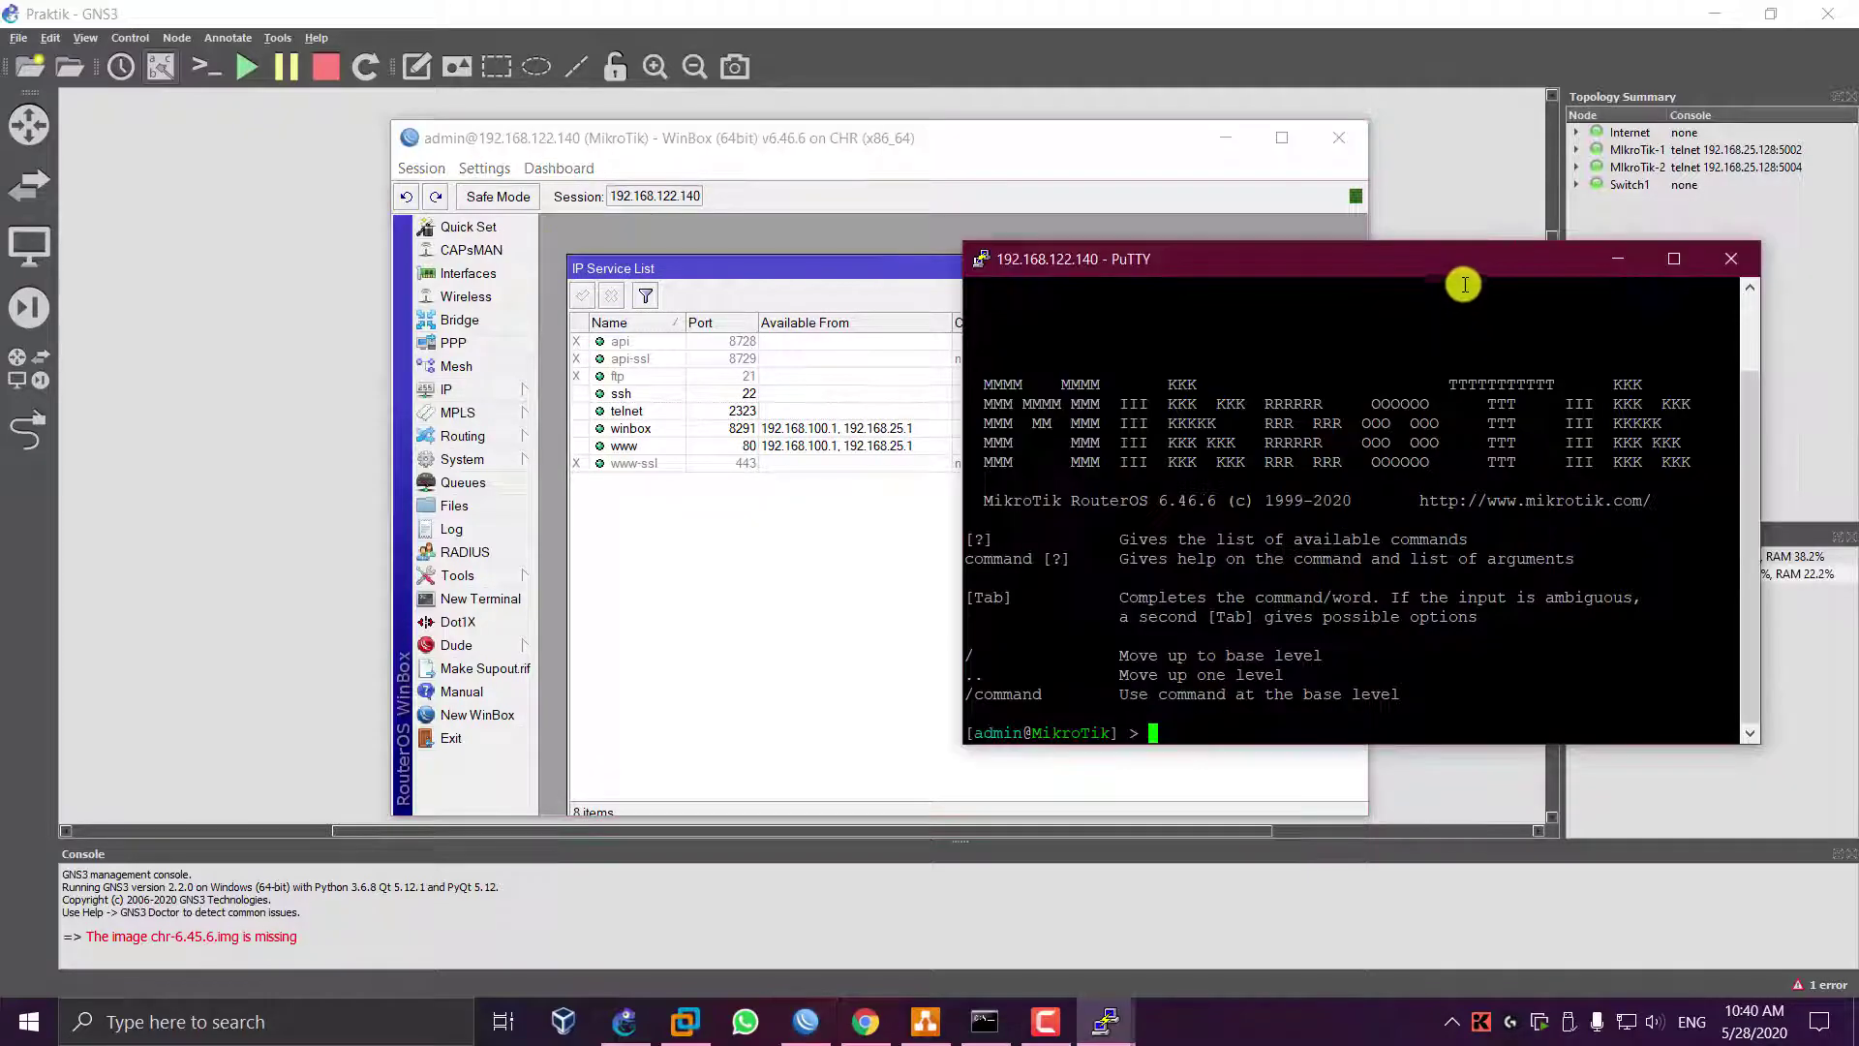
left_click_drag(1477, 265, 1398, 275)
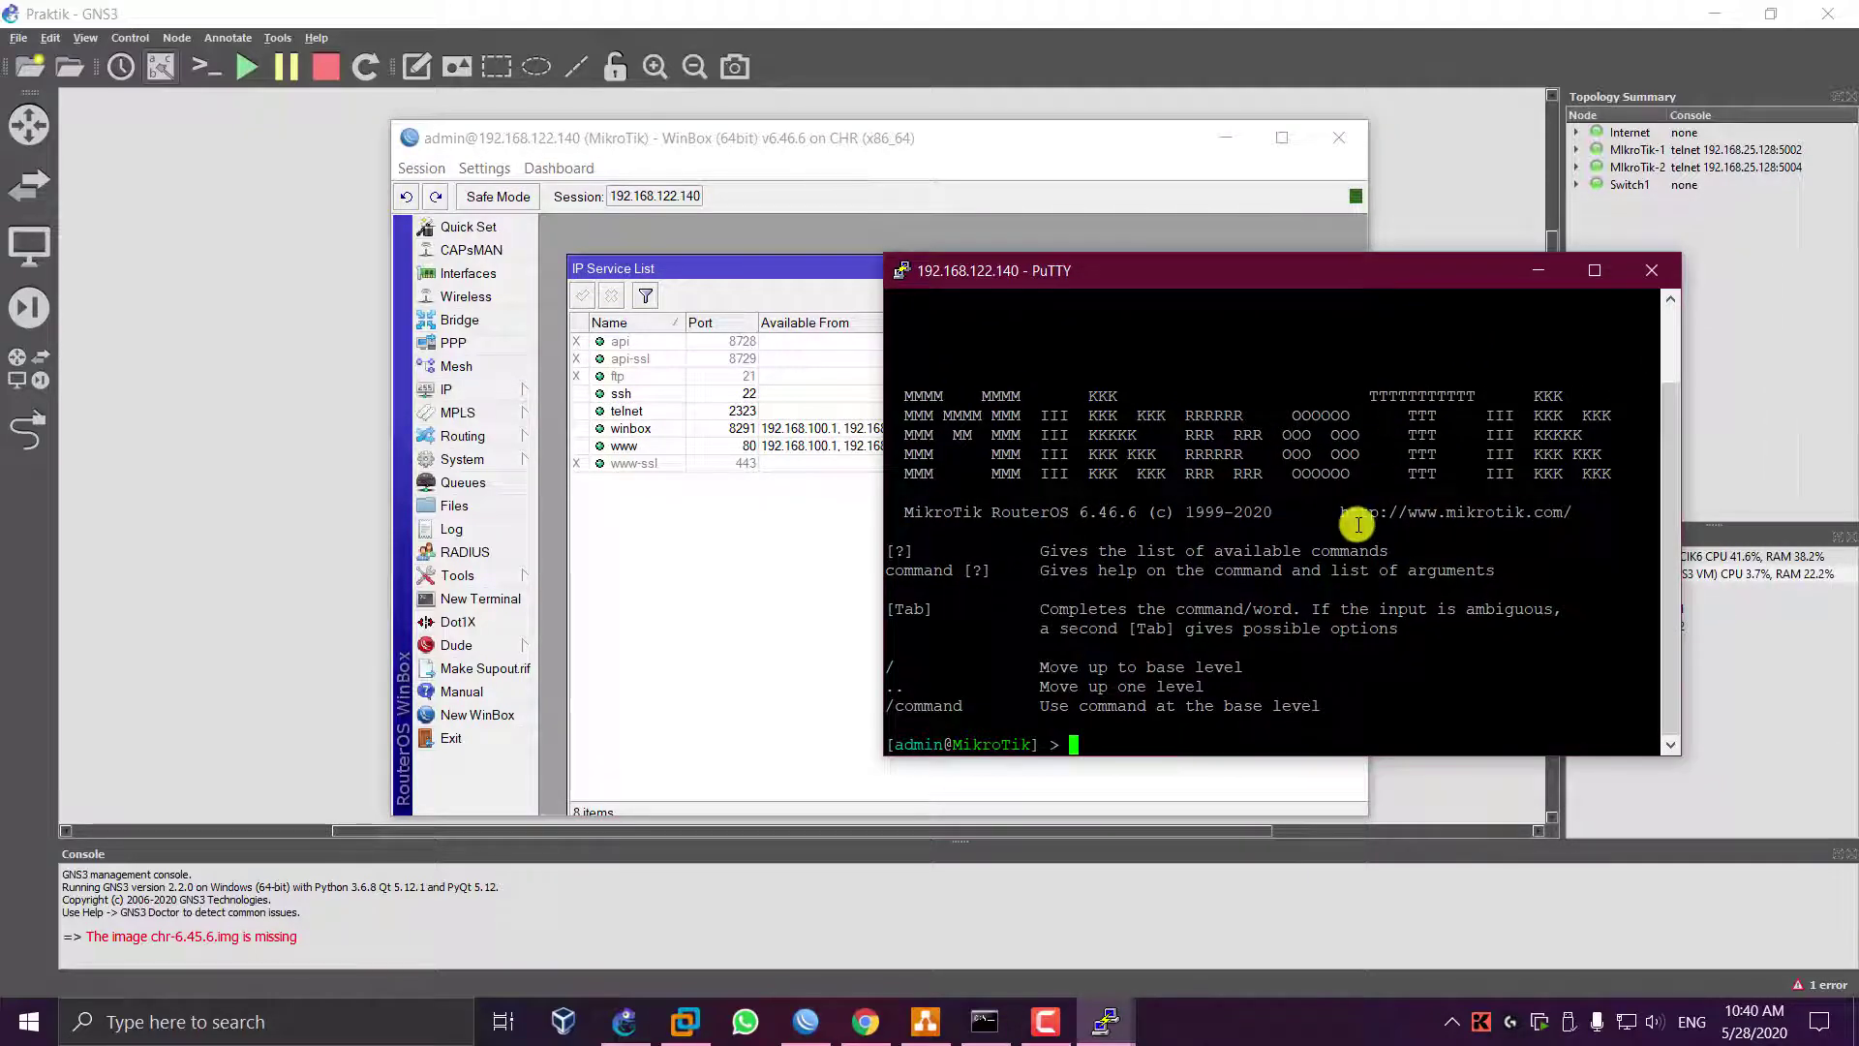